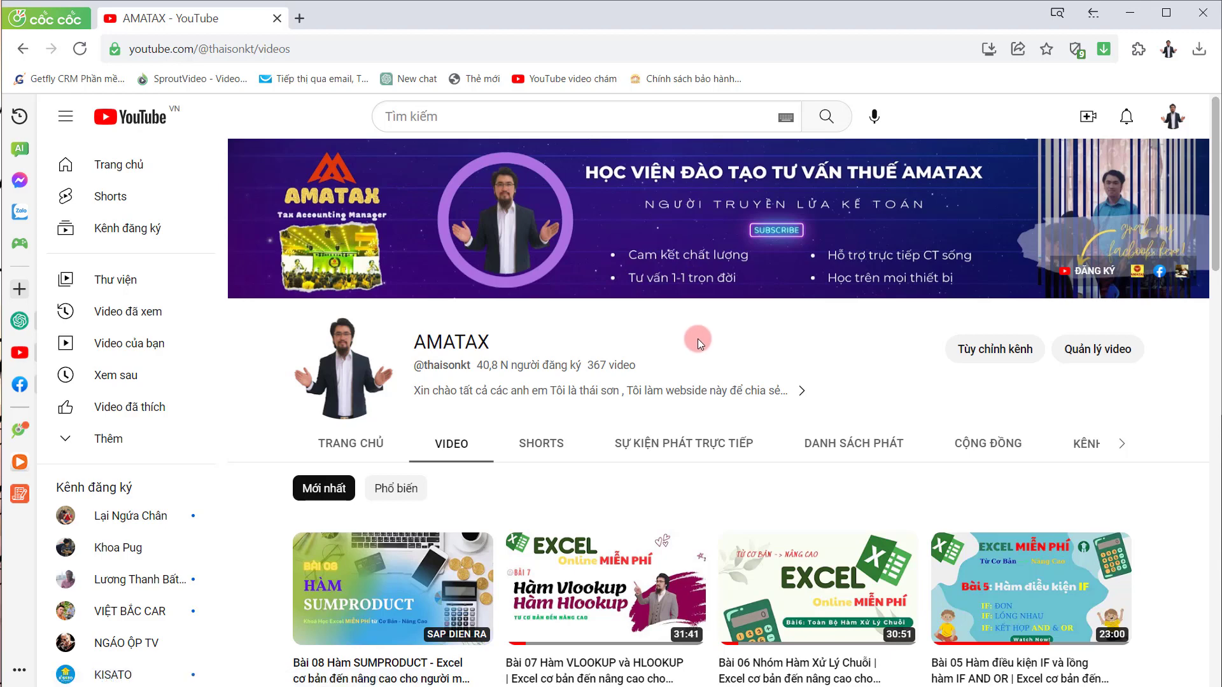
Step: Browse the AMATAX channel's videos and bring up the HÀM THỜI GIAN date sheet
{"action": "left_click_drag", "start_coordinate": [531, 315], "coordinate": [435, 346]}
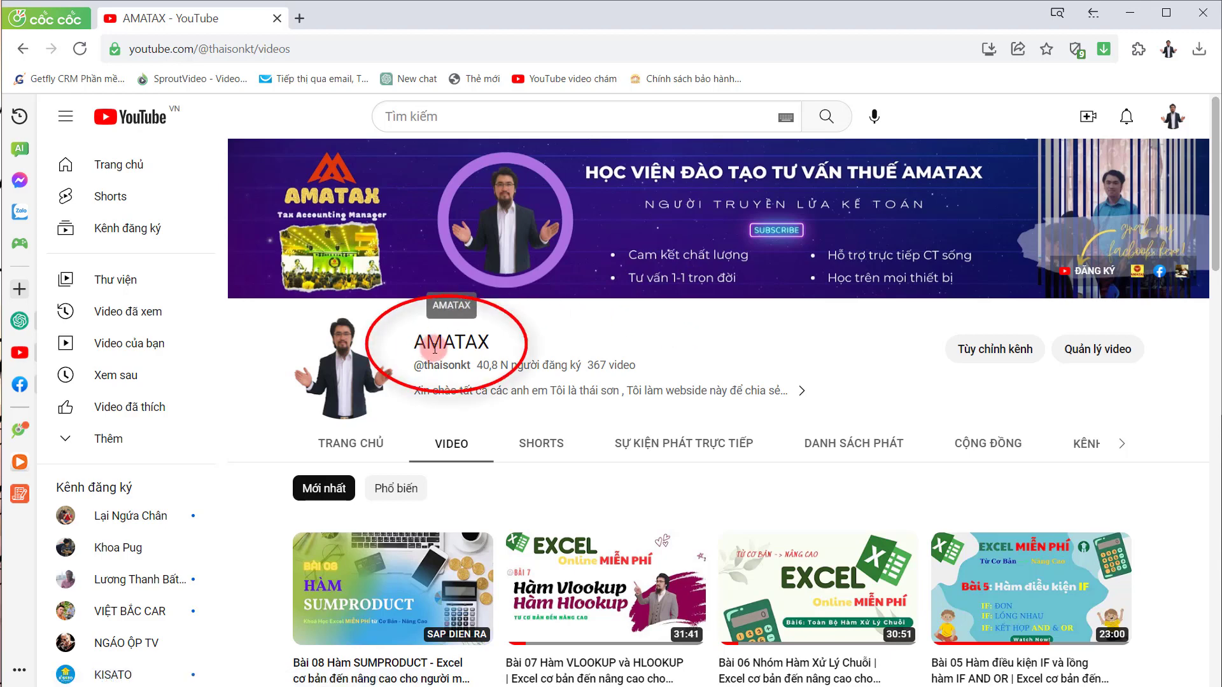
{"action": "left_click_drag", "start_coordinate": [784, 390], "coordinate": [1029, 268]}
{"action": "left_click_drag", "start_coordinate": [942, 236], "coordinate": [1000, 385]}
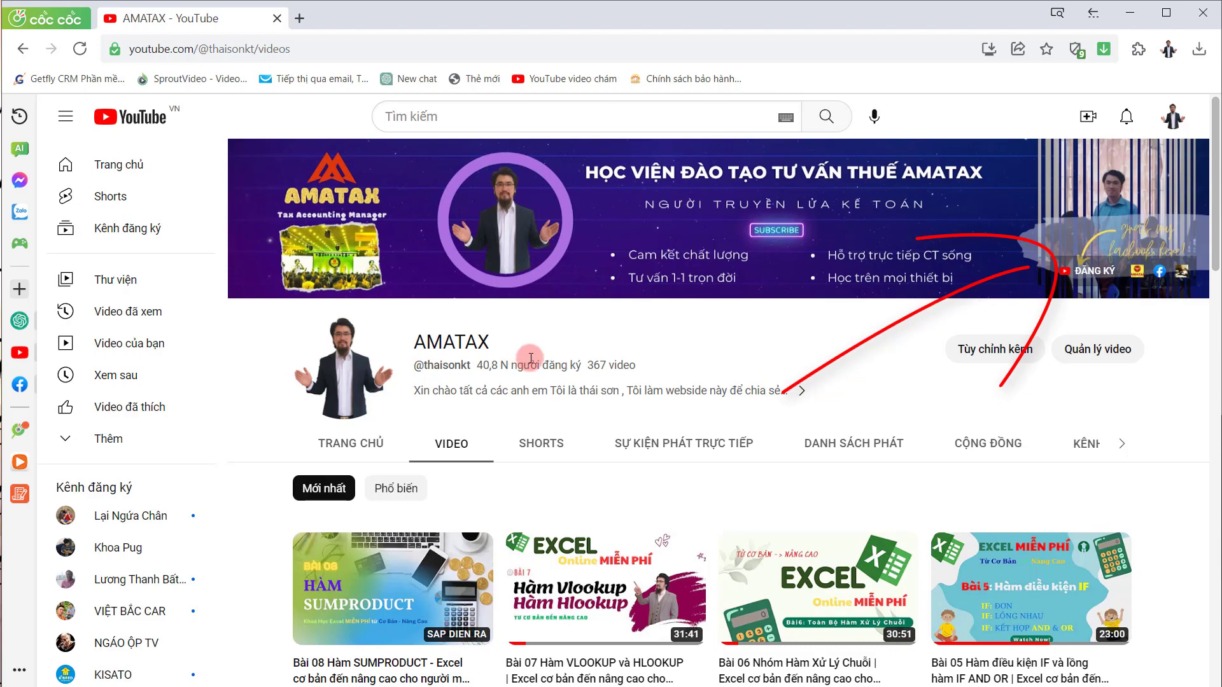
{"action": "scroll", "coordinate": [464, 414], "scroll_direction": "down", "scroll_amount": 3}
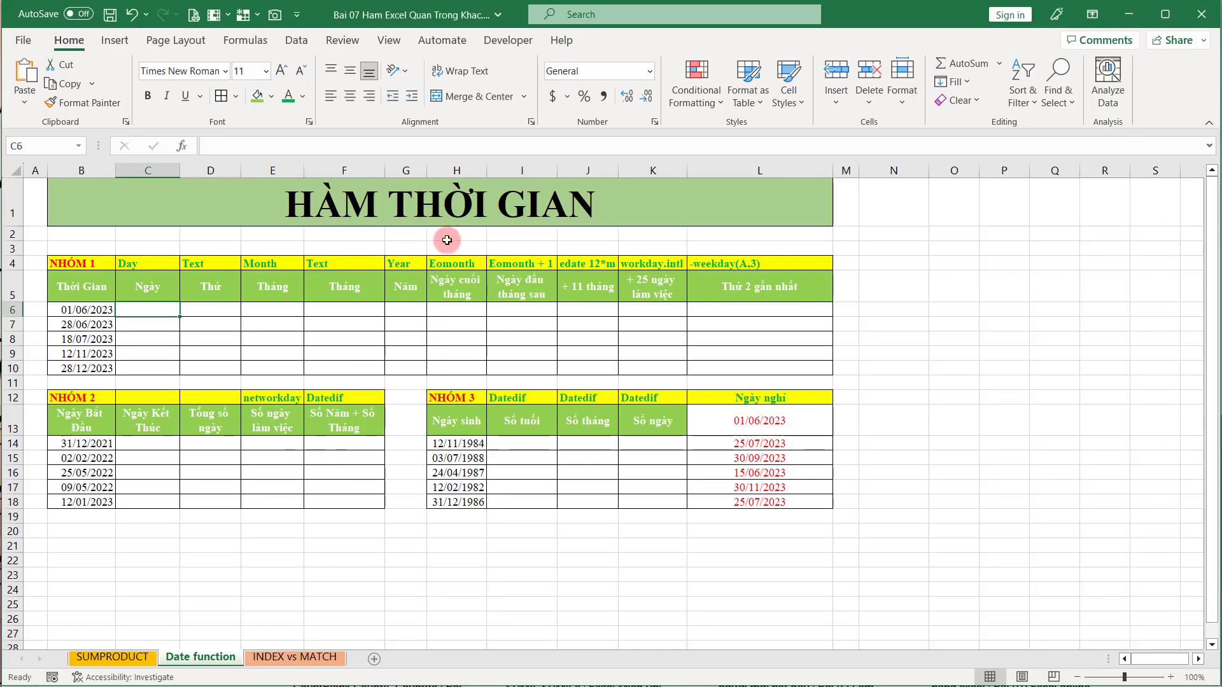
{"action": "left_click", "coordinate": [458, 206]}
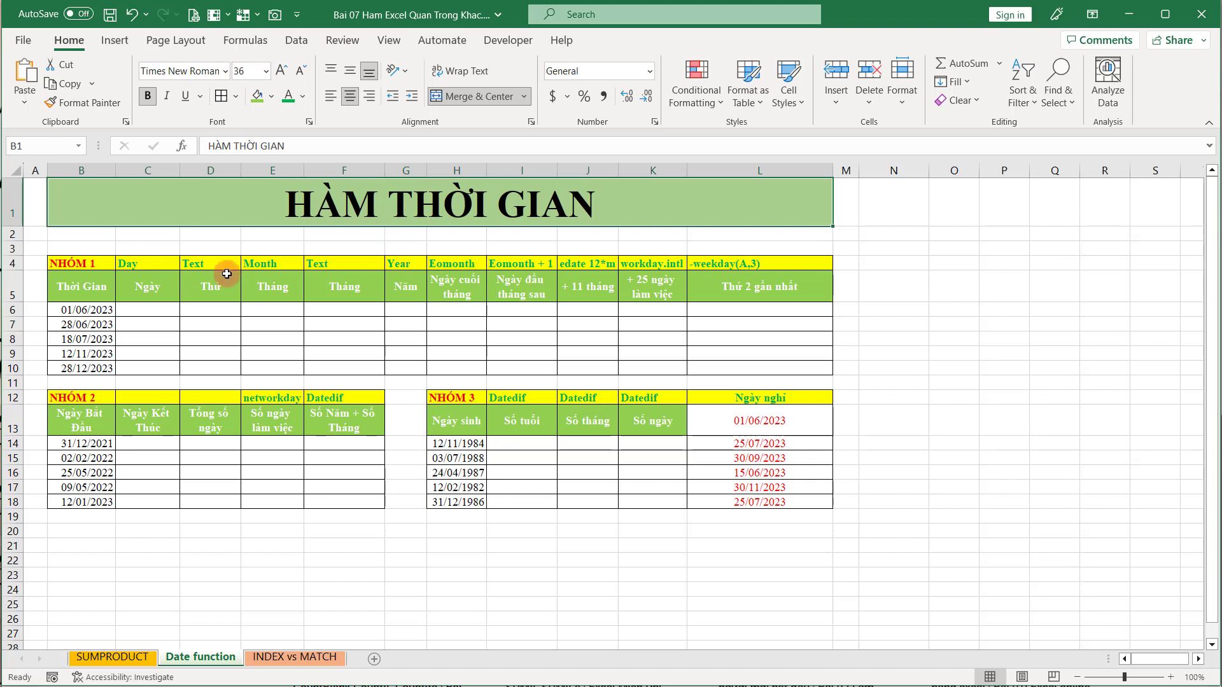
{"action": "left_click_drag", "start_coordinate": [160, 263], "coordinate": [210, 263]}
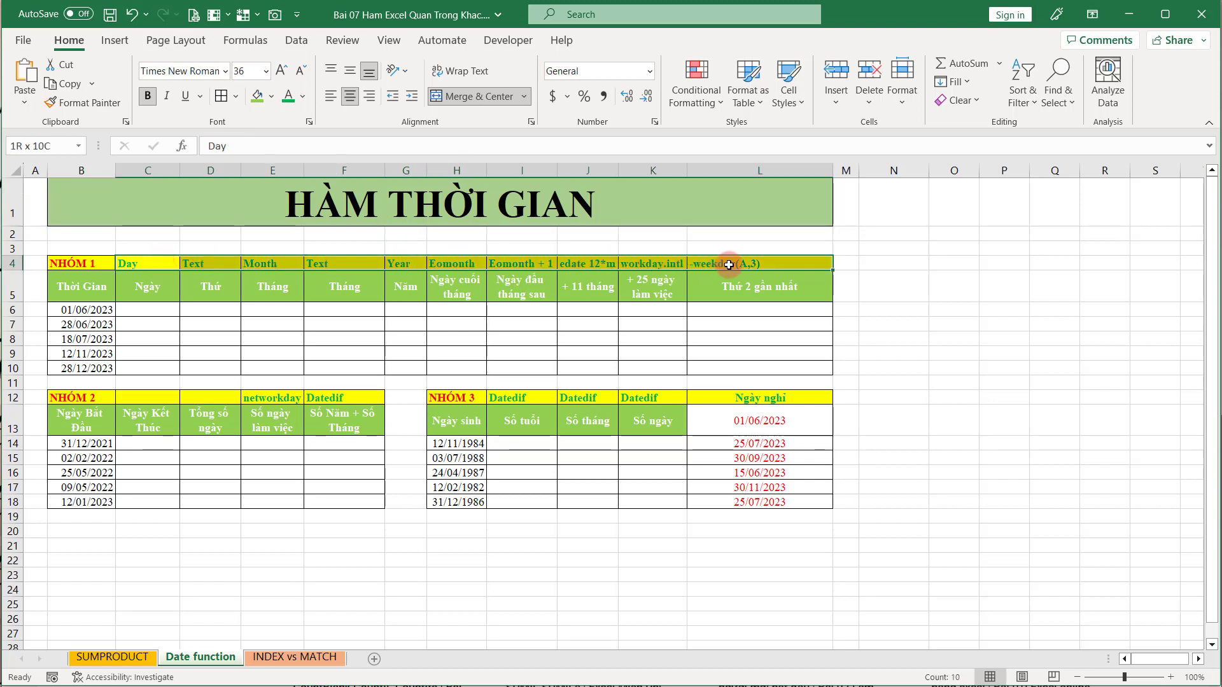
{"action": "left_click_drag", "start_coordinate": [288, 260], "coordinate": [730, 265]}
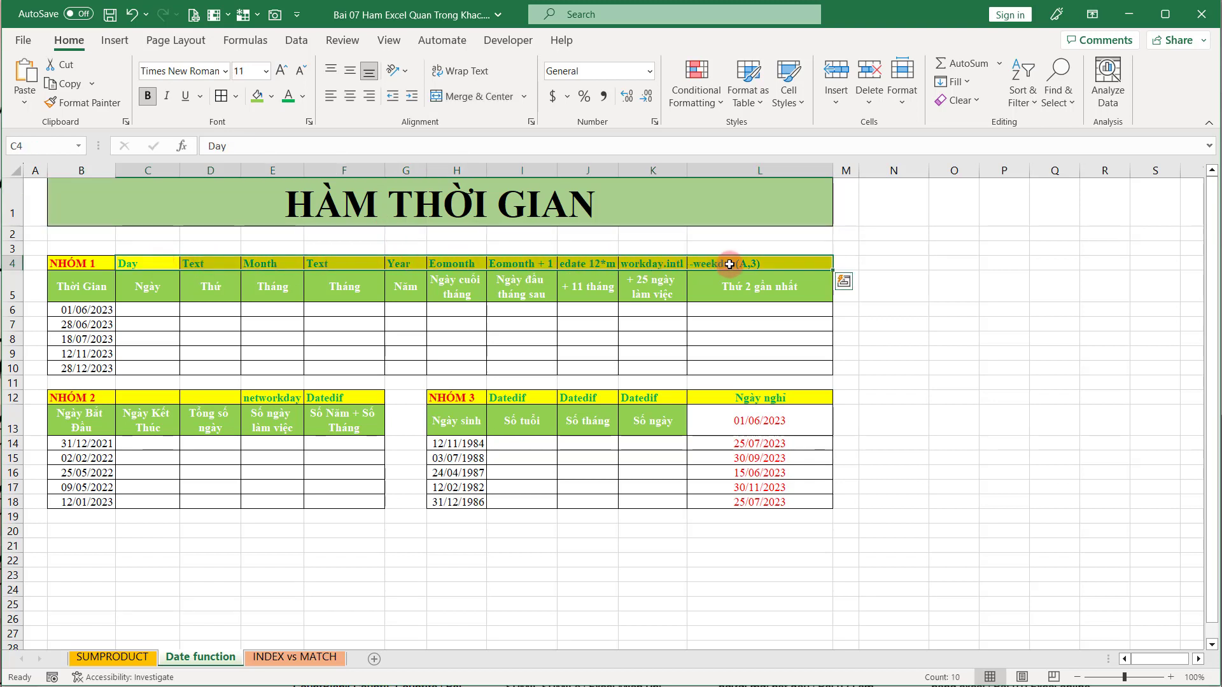
{"action": "left_click", "coordinate": [729, 263]}
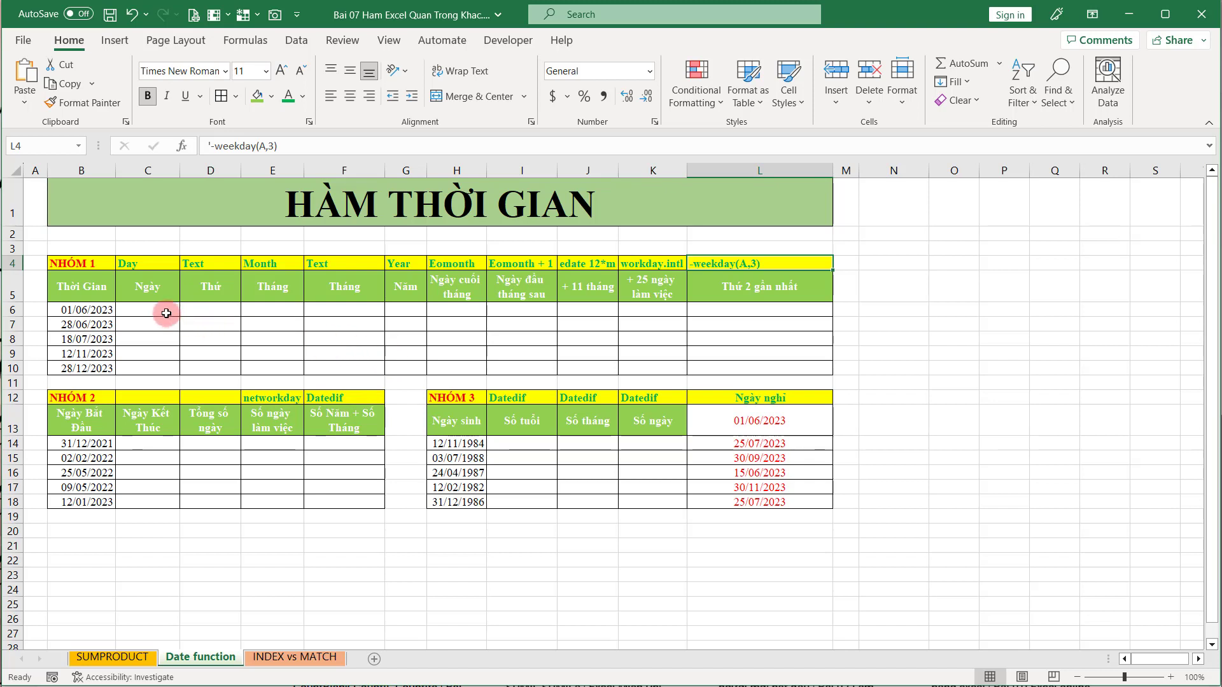
{"action": "left_click_drag", "start_coordinate": [140, 263], "coordinate": [827, 262]}
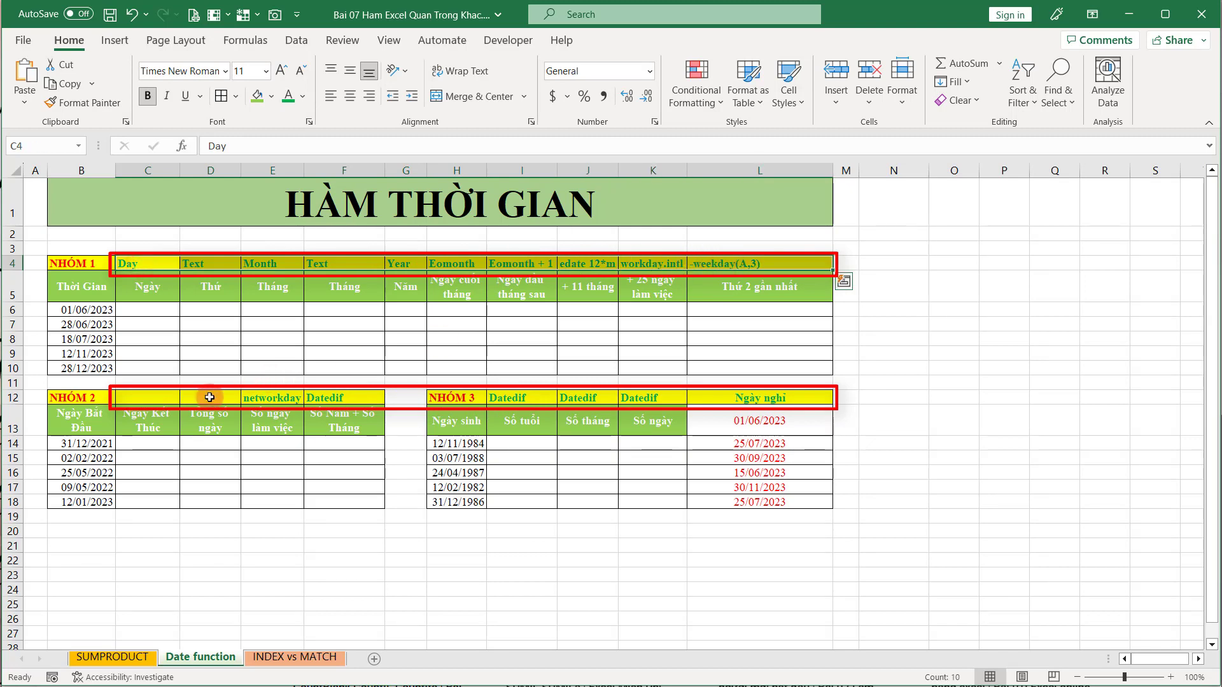
{"action": "left_click", "coordinate": [210, 321]}
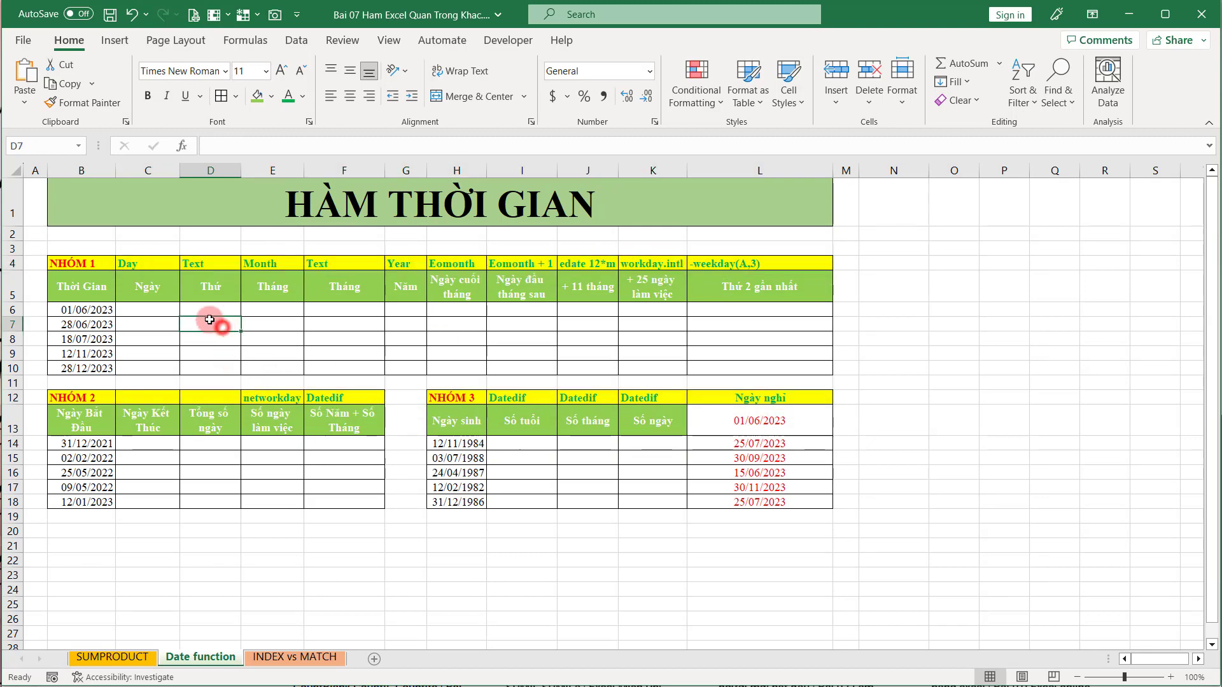
{"action": "left_click", "coordinate": [153, 310]}
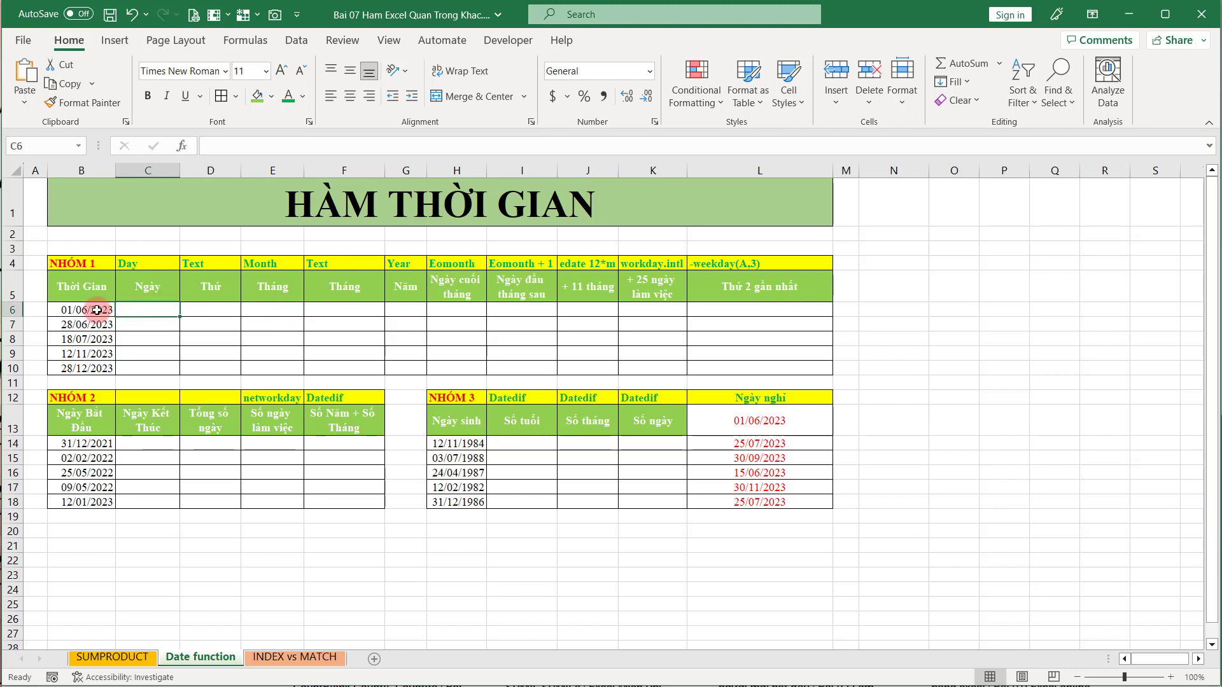
{"action": "left_click", "coordinate": [65, 310]}
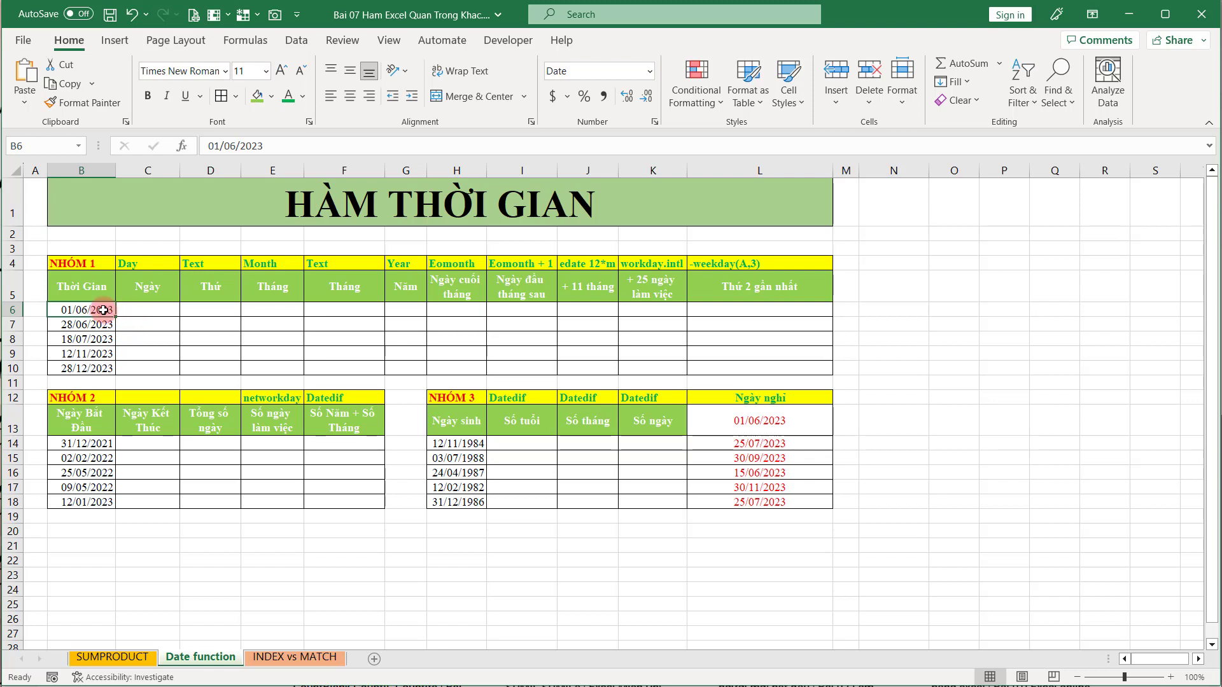
Step: Enter =DAY(B6) in C6 so it returns 1
{"action": "left_click", "coordinate": [140, 312]}
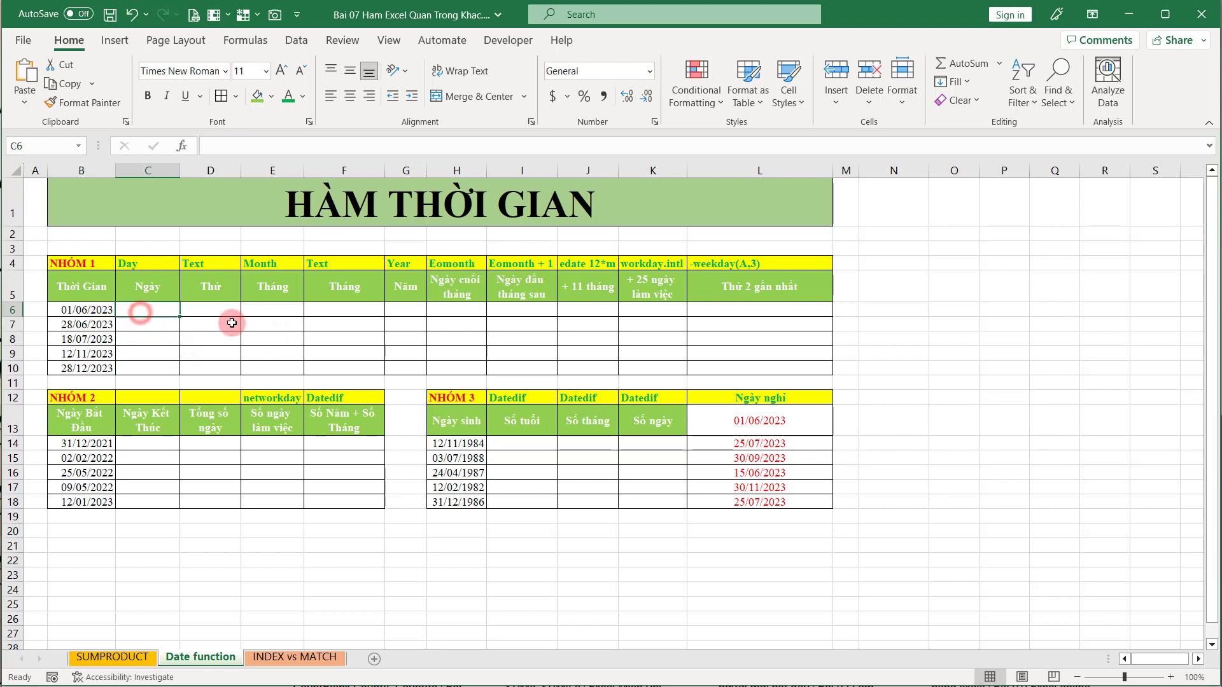
{"action": "type", "text": "=d"}
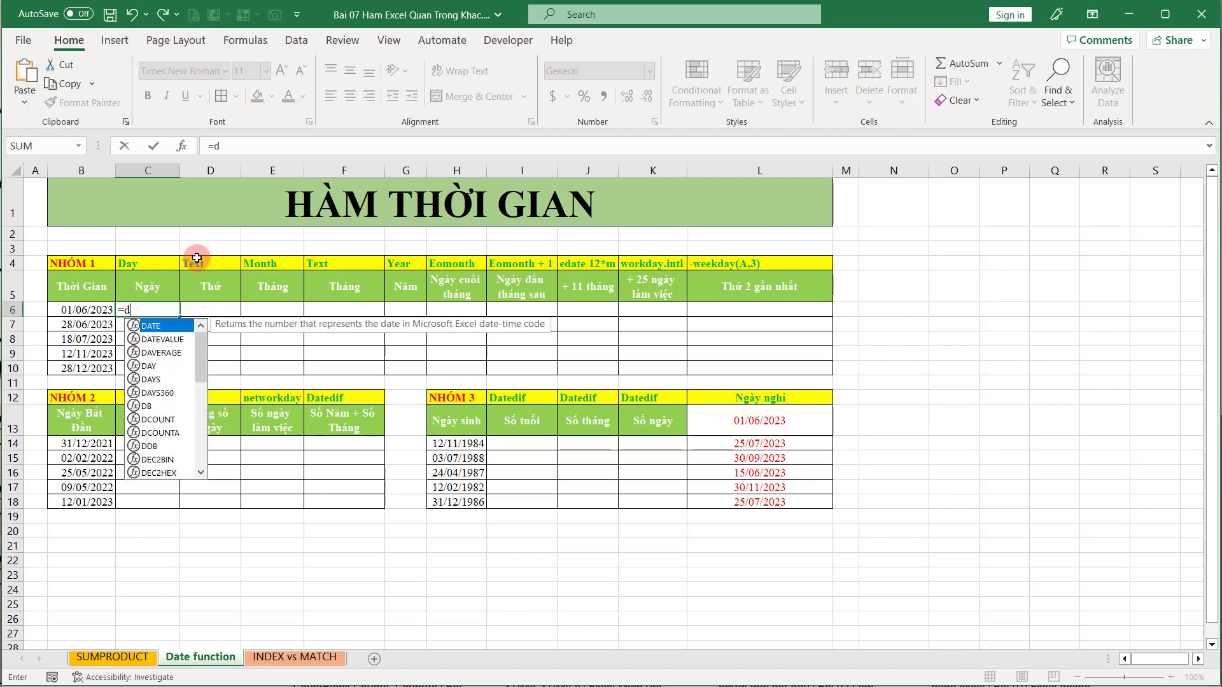
{"action": "type", "text": "ay"}
{"action": "key", "text": "Tab"}
{"action": "left_click", "coordinate": [91, 312]}
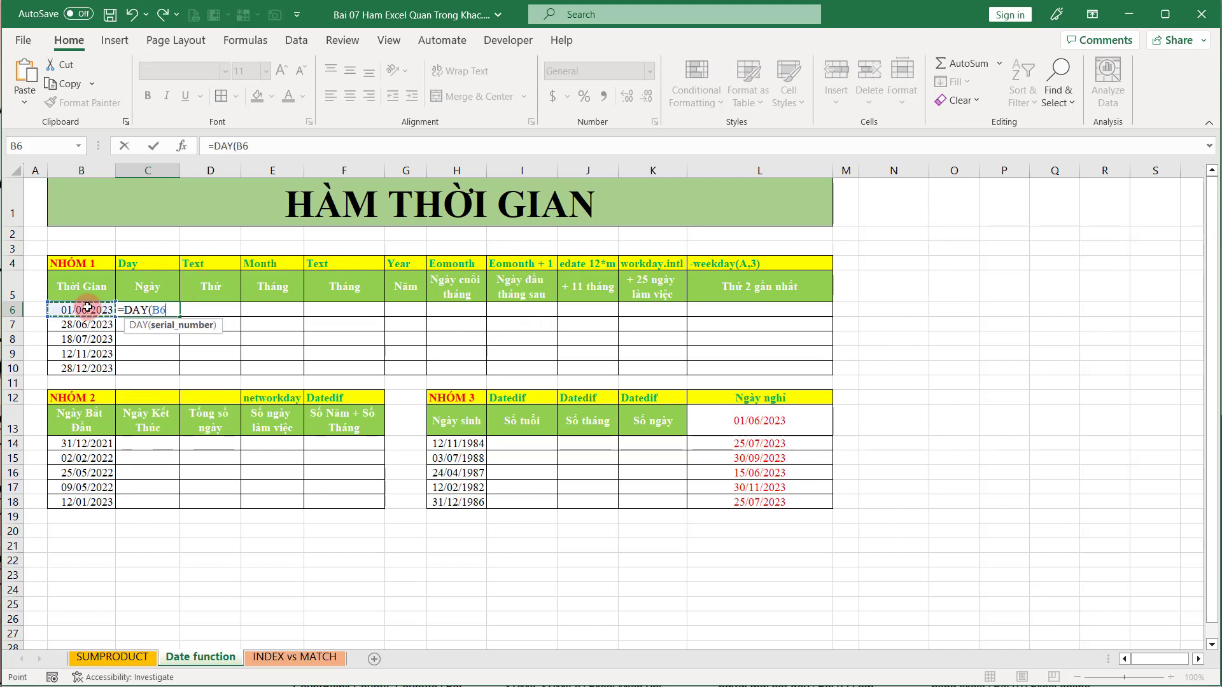
{"action": "key", "text": "Return"}
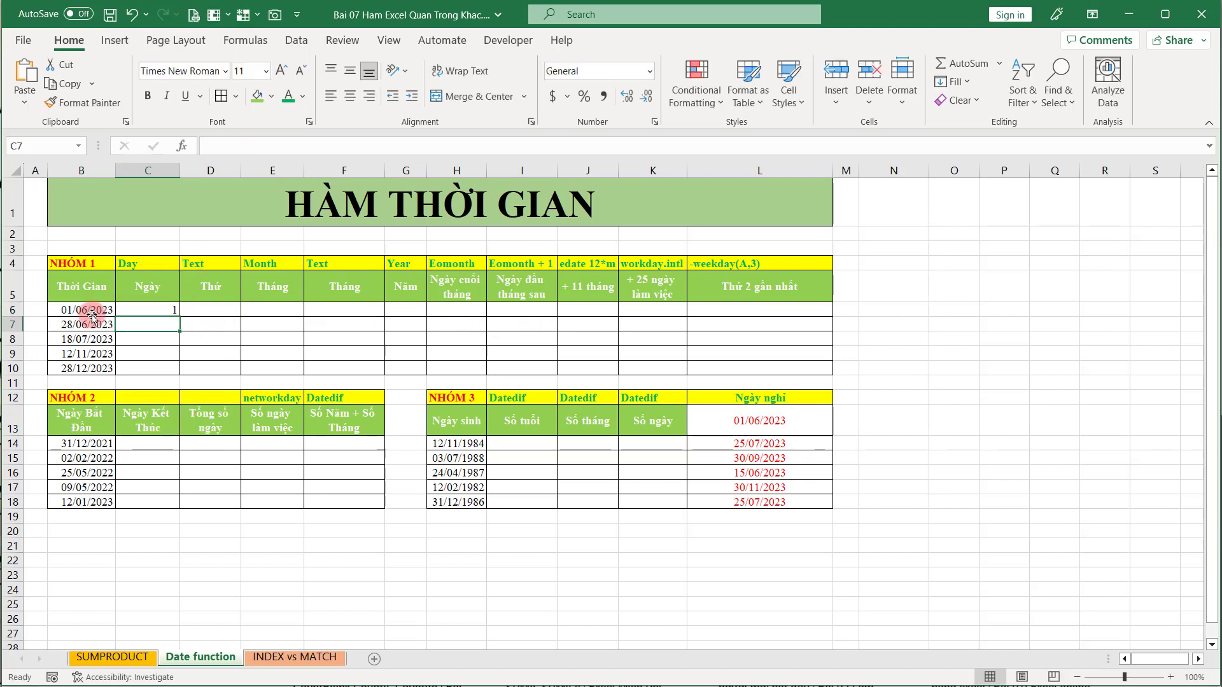
Step: Check C6's formula and open the number format settings for the date in B6
{"action": "left_click", "coordinate": [158, 309]}
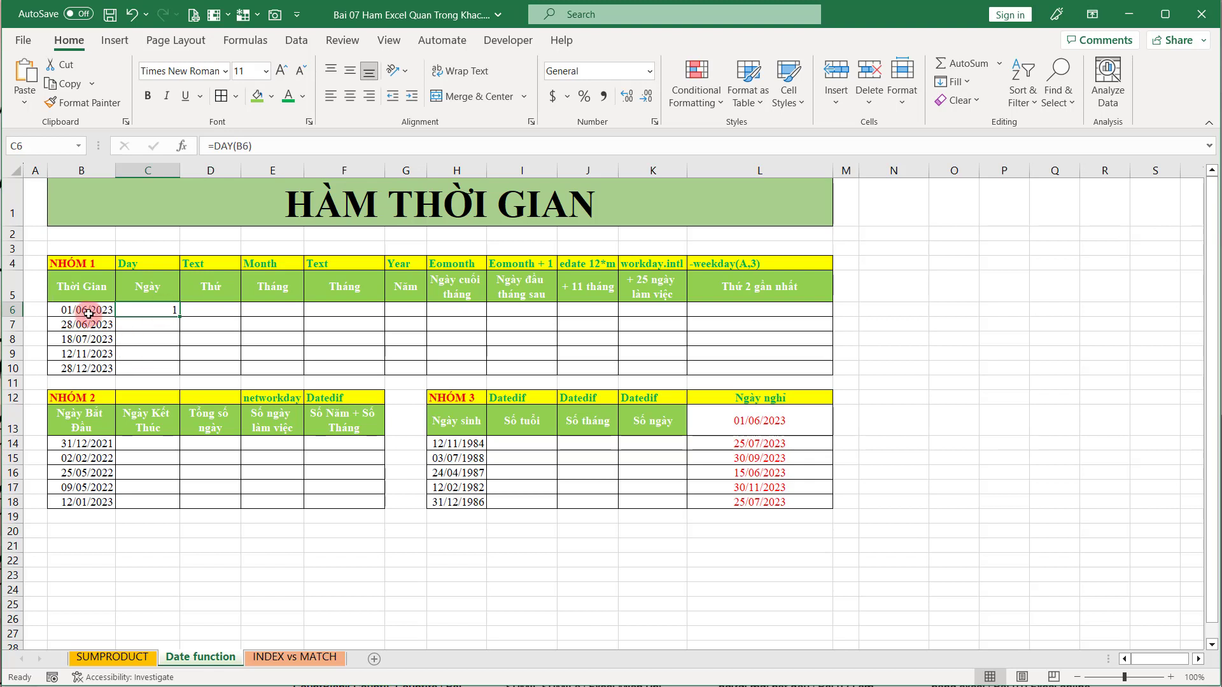
{"action": "left_click", "coordinate": [92, 310]}
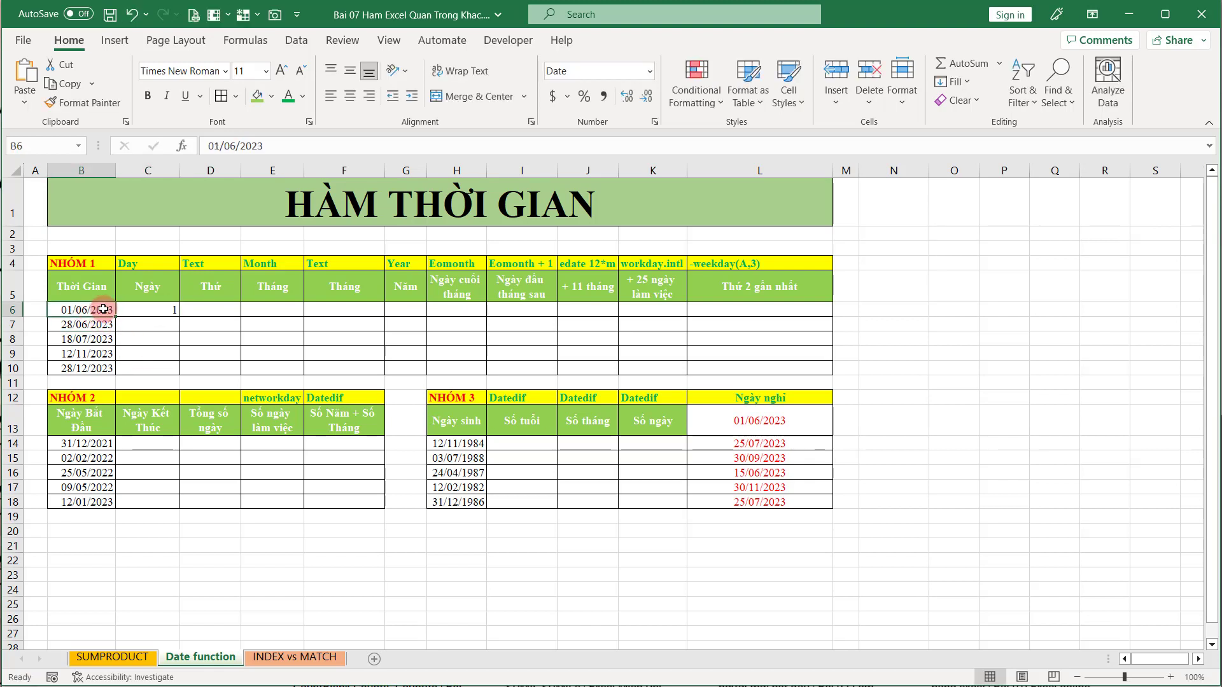
{"action": "key", "text": "ctrl+1"}
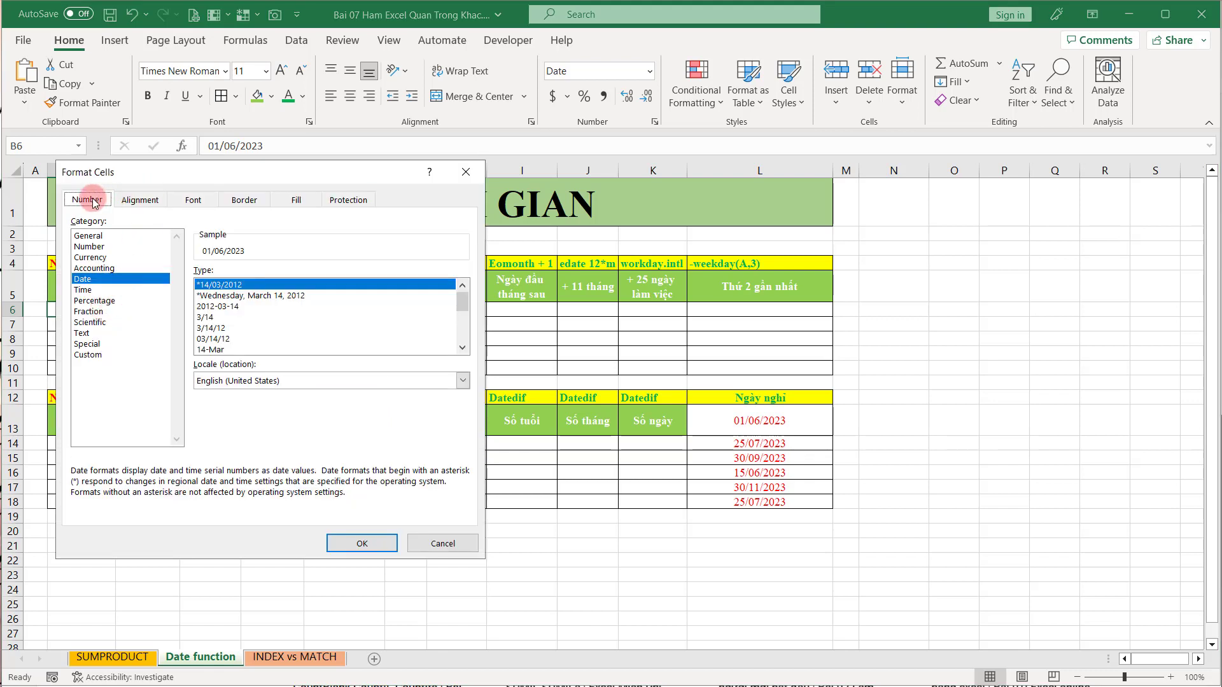
Step: Apply a custom mm/dd/yyyy number format to B6
{"action": "left_click", "coordinate": [88, 354]}
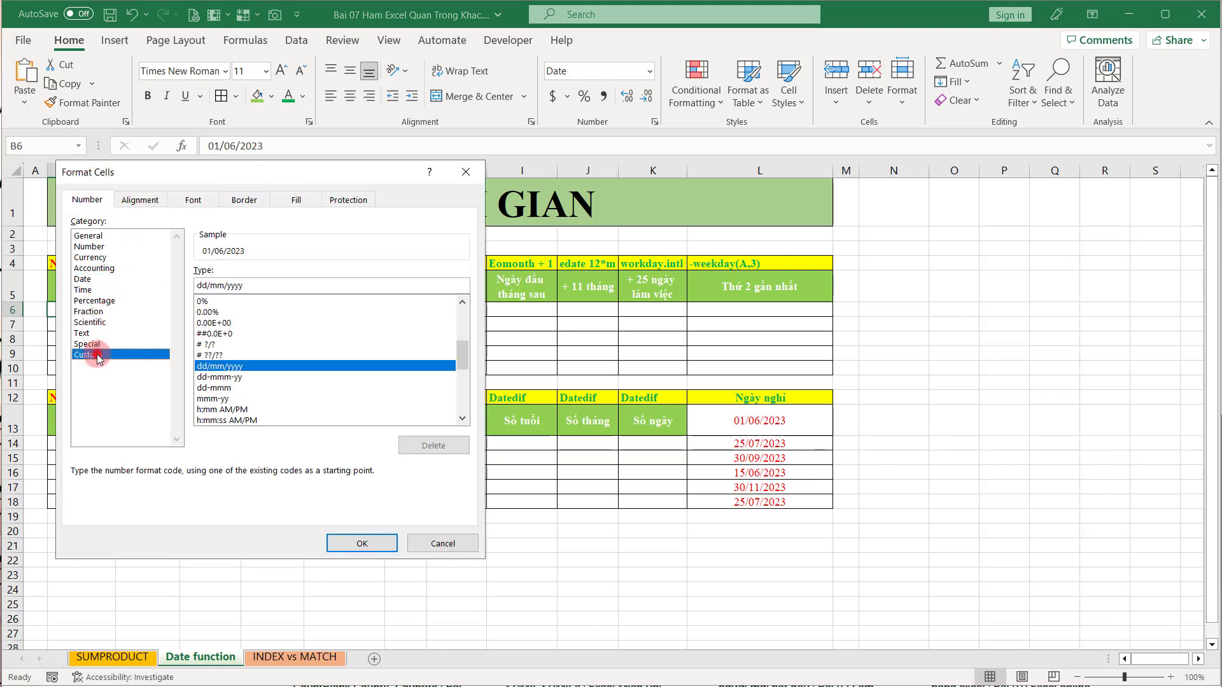
{"action": "double_click", "coordinate": [199, 286]}
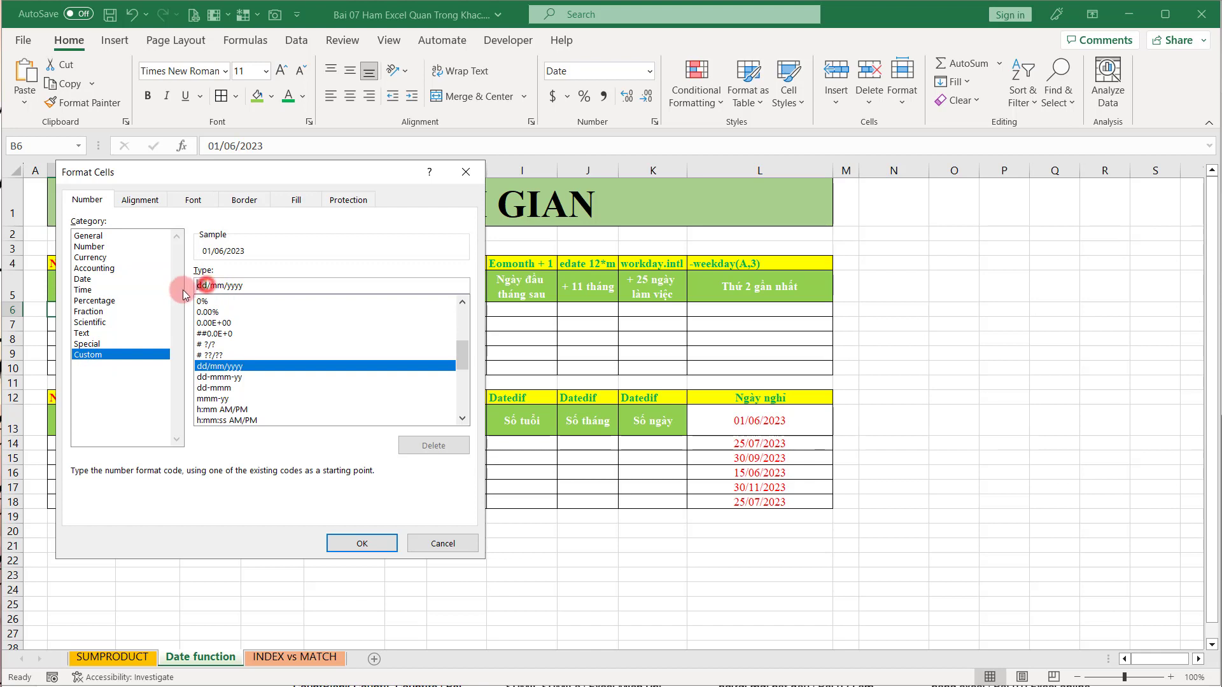
{"action": "type", "text": "mm"}
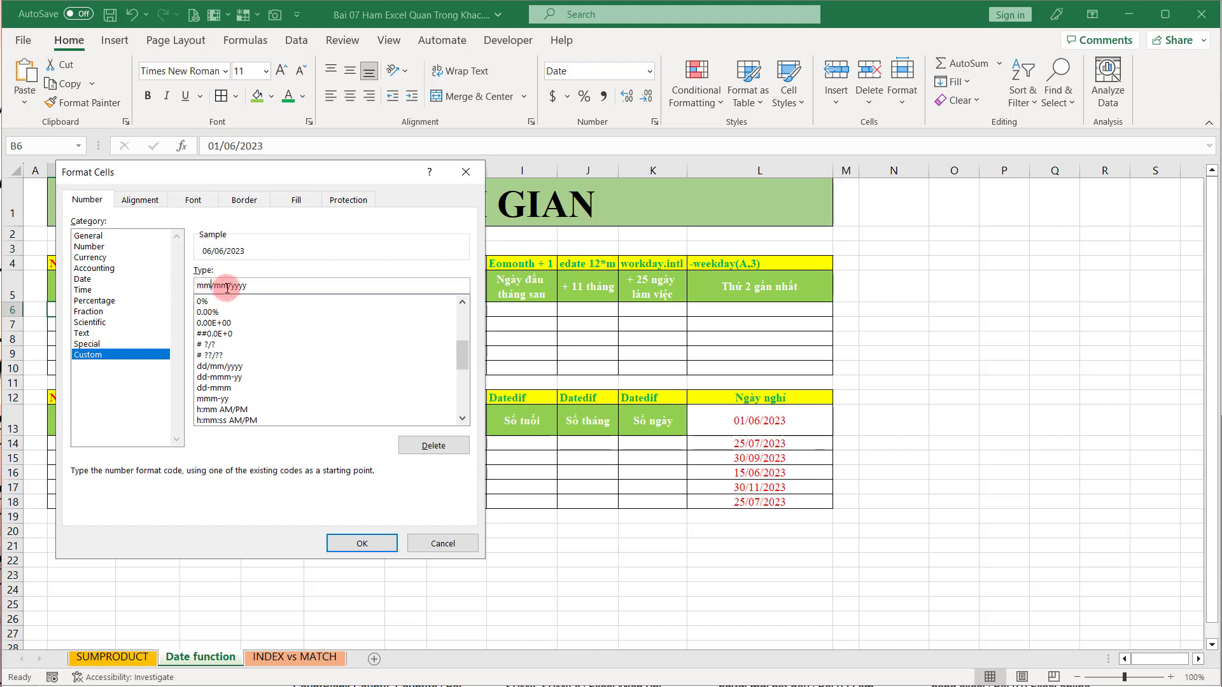
{"action": "double_click", "coordinate": [221, 289]}
{"action": "type", "text": "dd"}
{"action": "left_click", "coordinate": [366, 543]}
Step: Compare the date formats in B6 and B7 and check C6's DAY result
{"action": "left_click", "coordinate": [73, 310]}
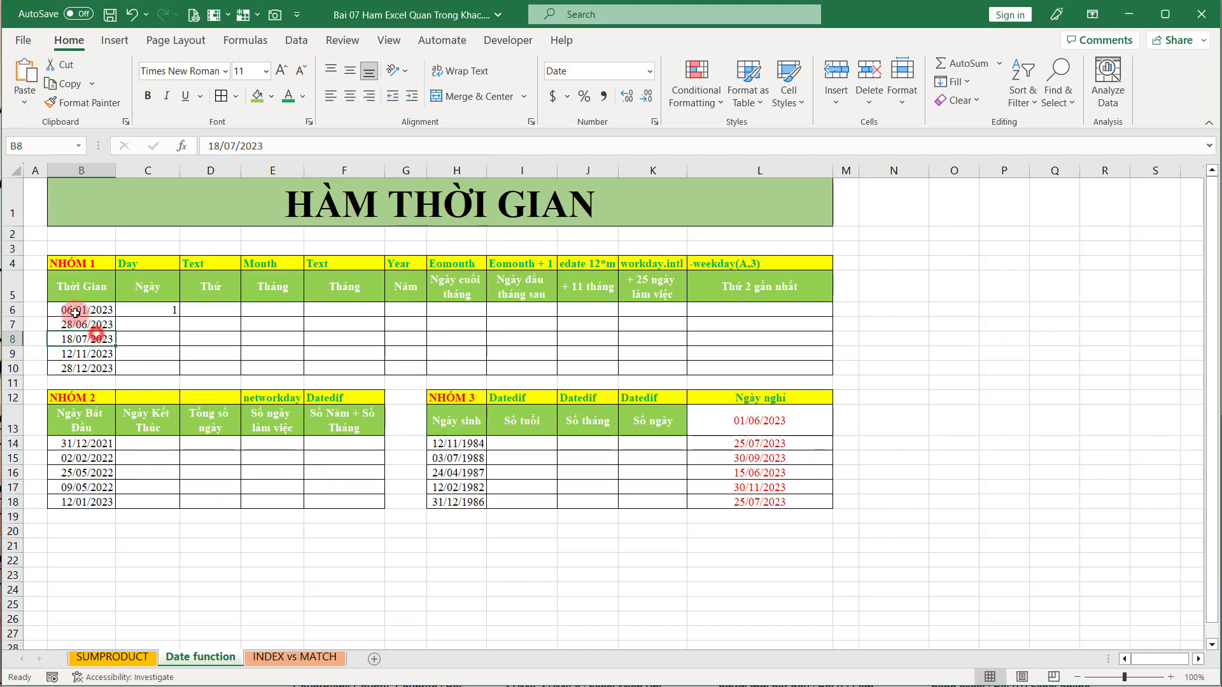
{"action": "left_click", "coordinate": [77, 311]}
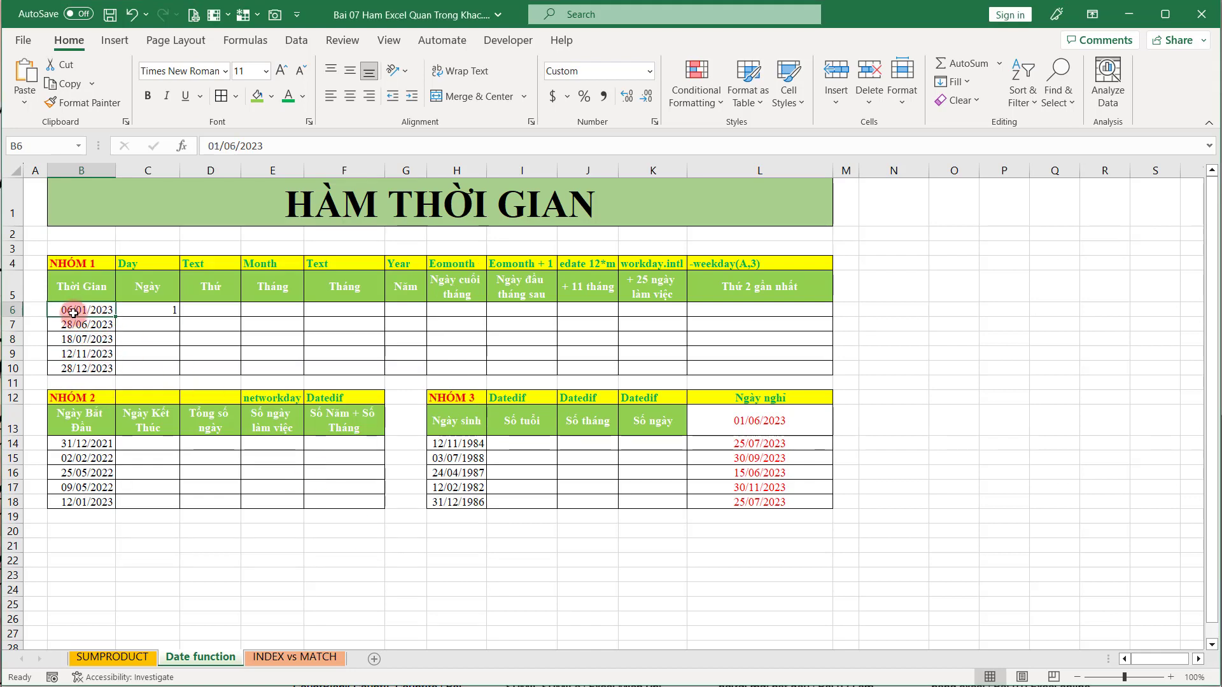
{"action": "left_click", "coordinate": [68, 315]}
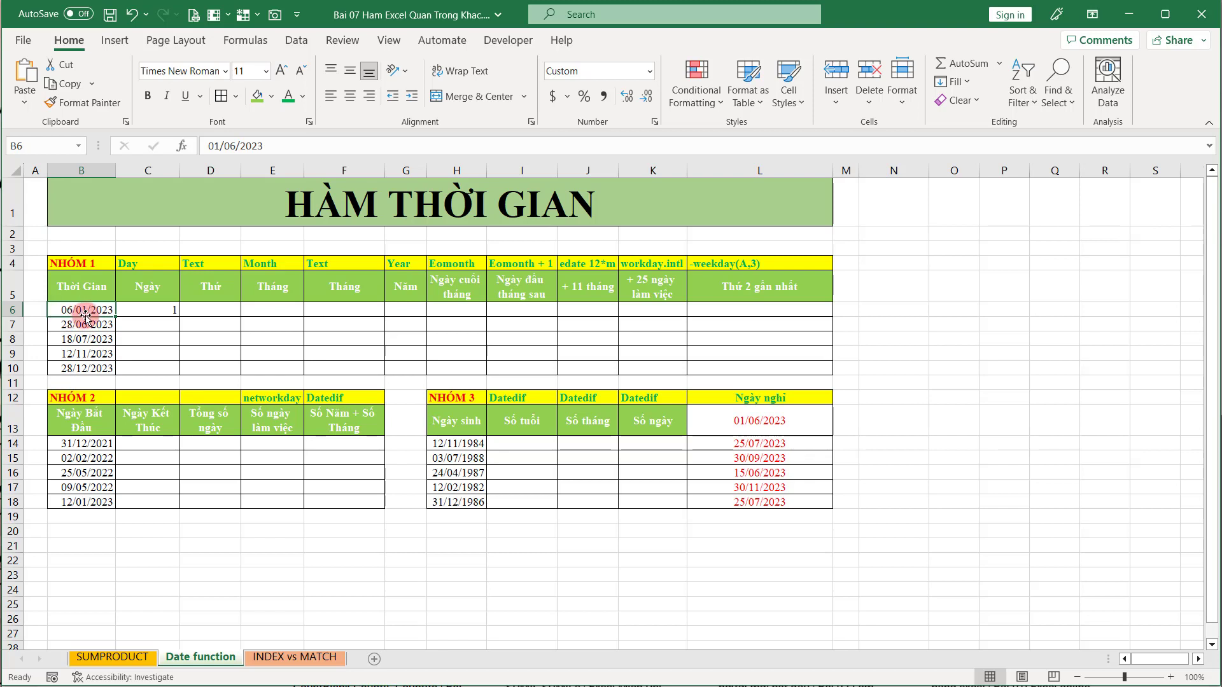
{"action": "left_click", "coordinate": [85, 325]}
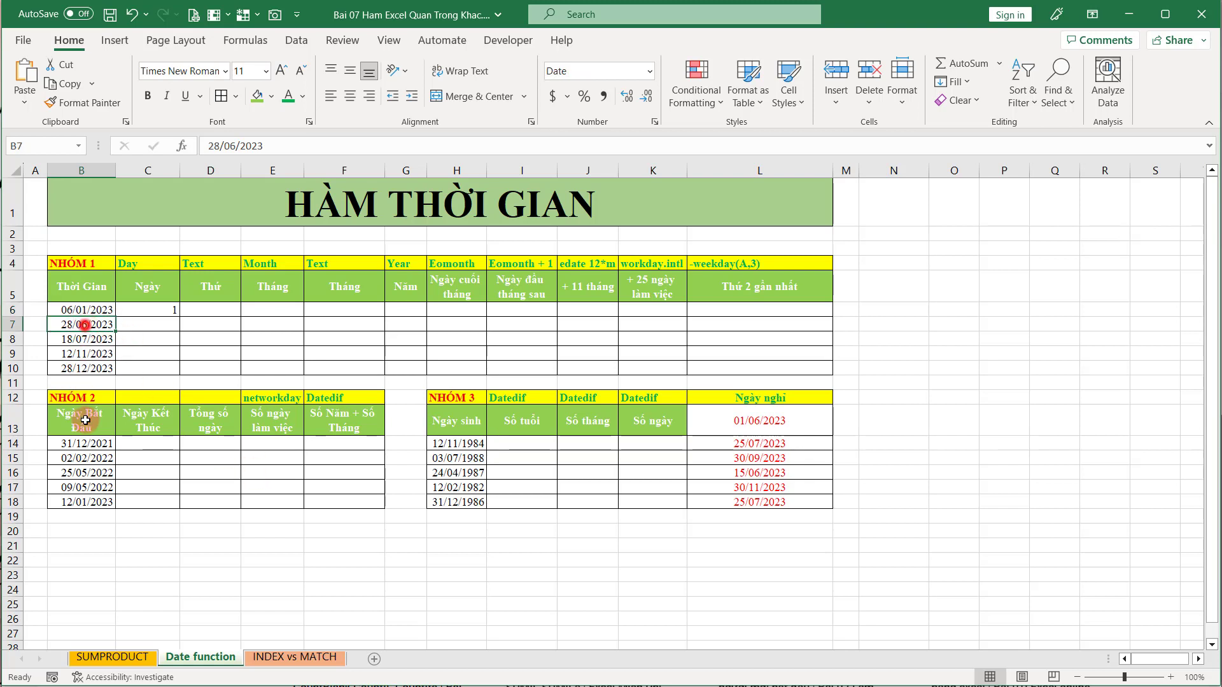
{"action": "left_click", "coordinate": [108, 309]}
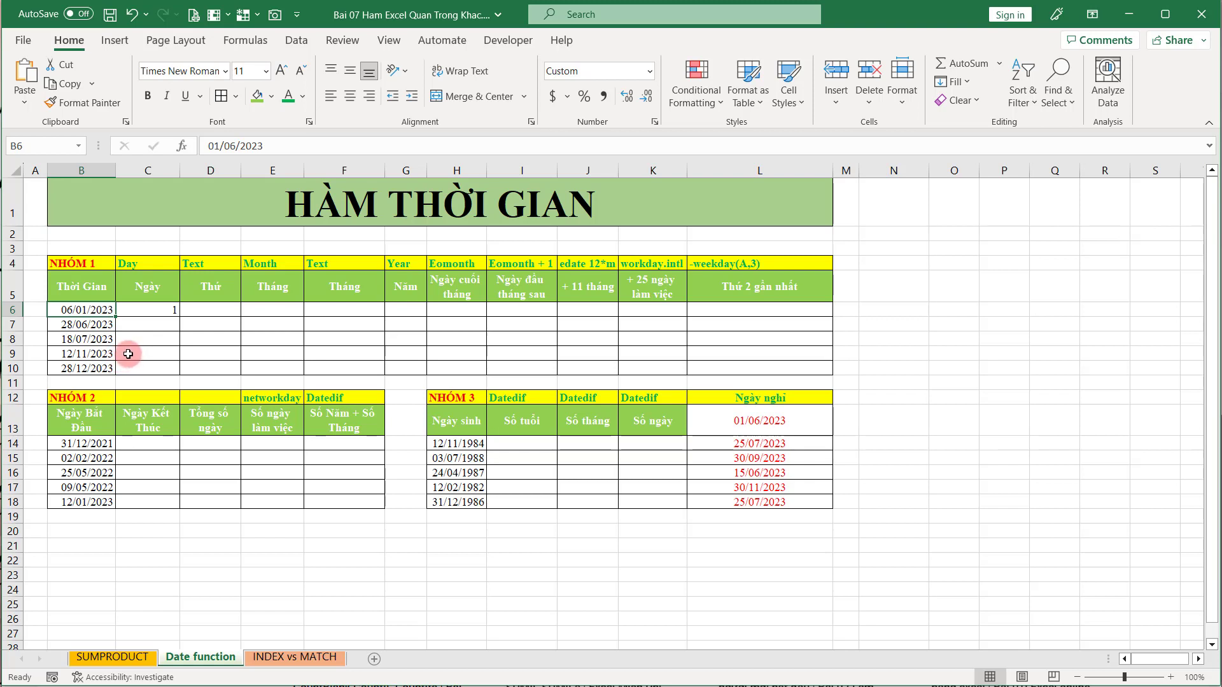
{"action": "left_click", "coordinate": [87, 322]}
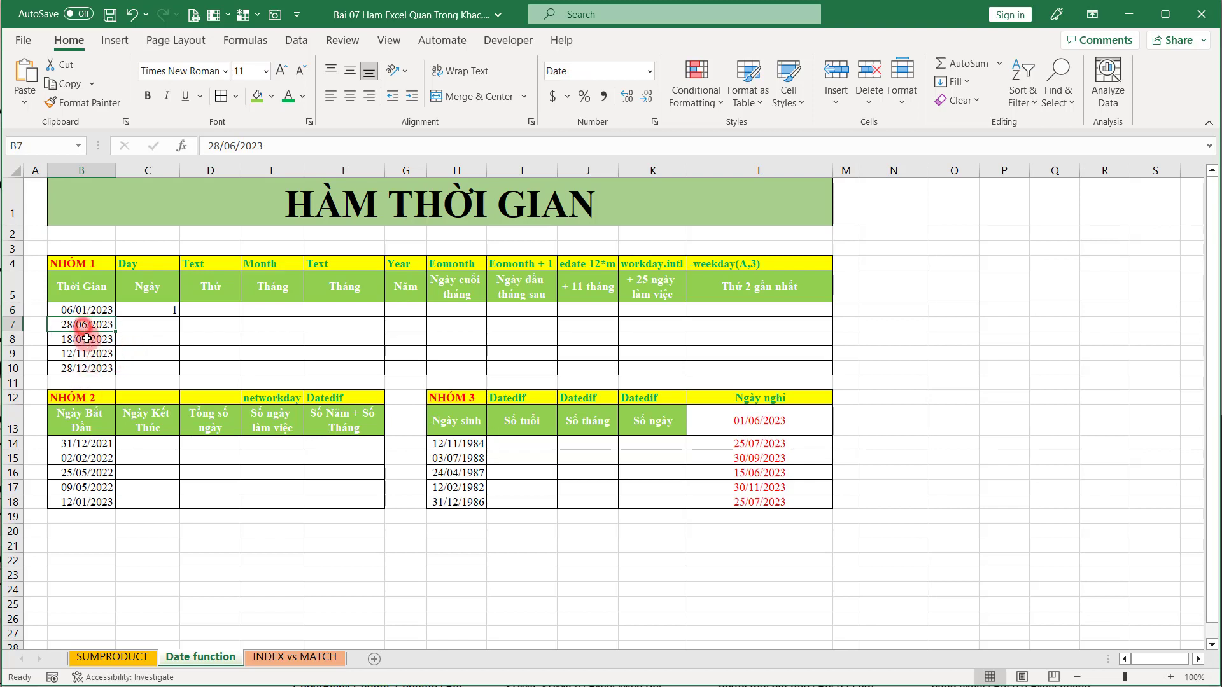
{"action": "left_click", "coordinate": [140, 306]}
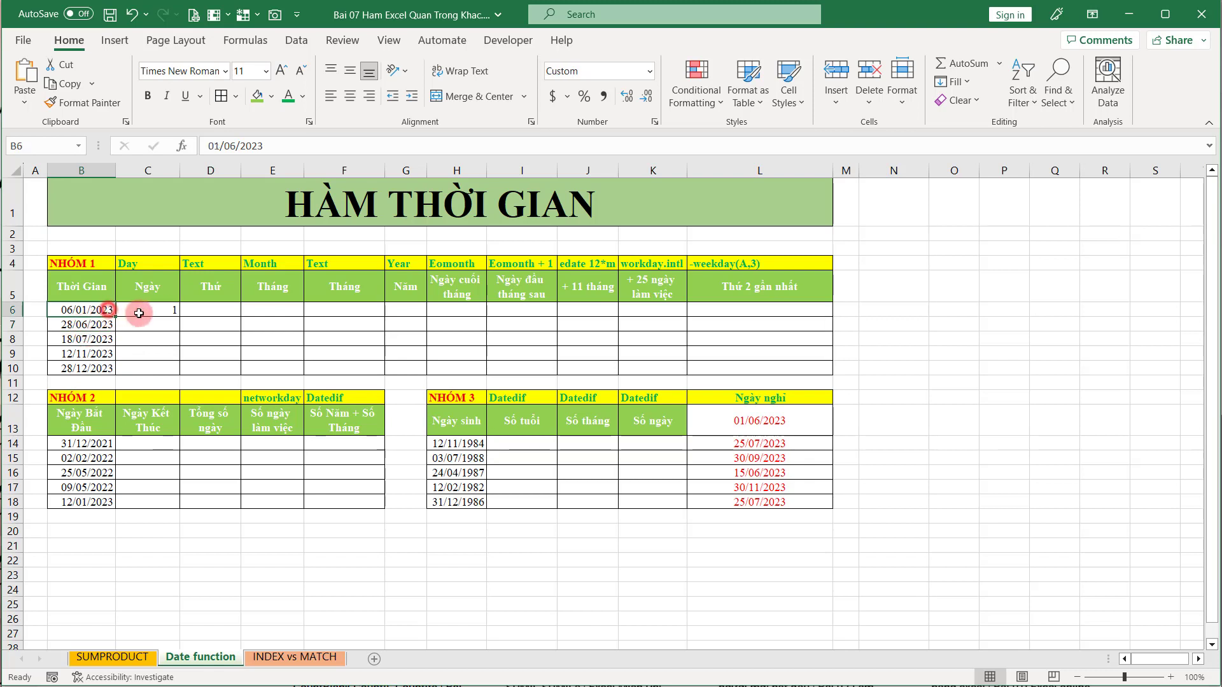
{"action": "left_click", "coordinate": [83, 310]}
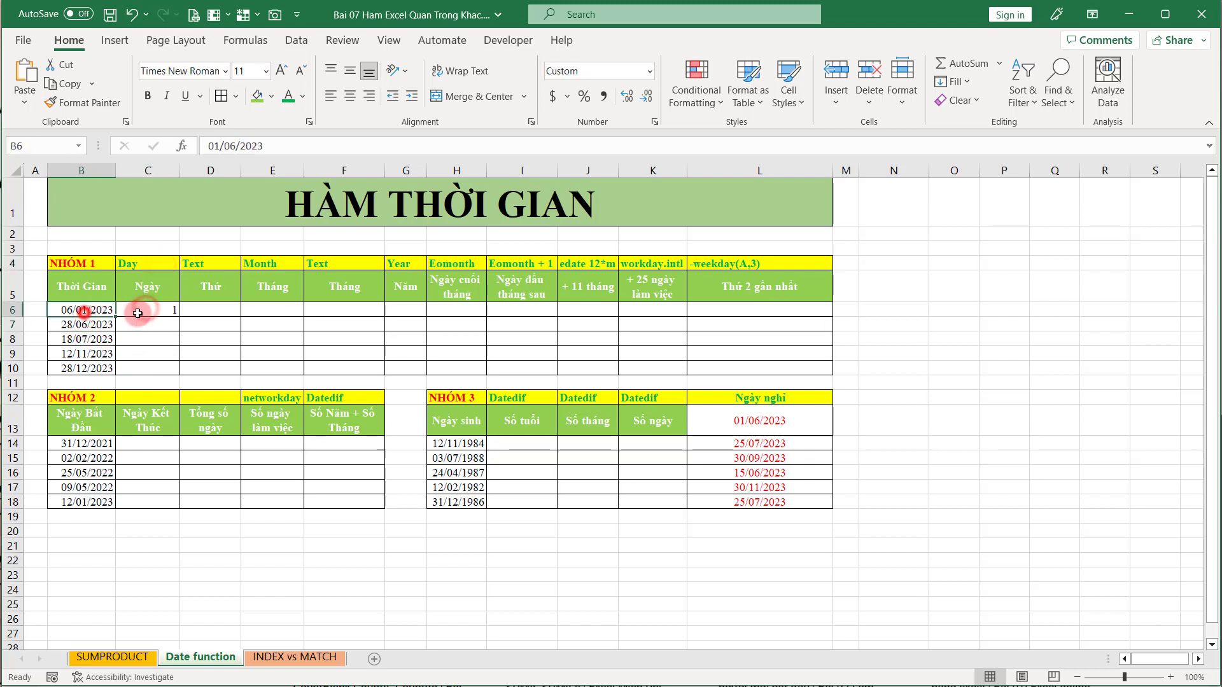
Step: Retype the date in B6 as 06/01/2023
{"action": "double_click", "coordinate": [99, 312]}
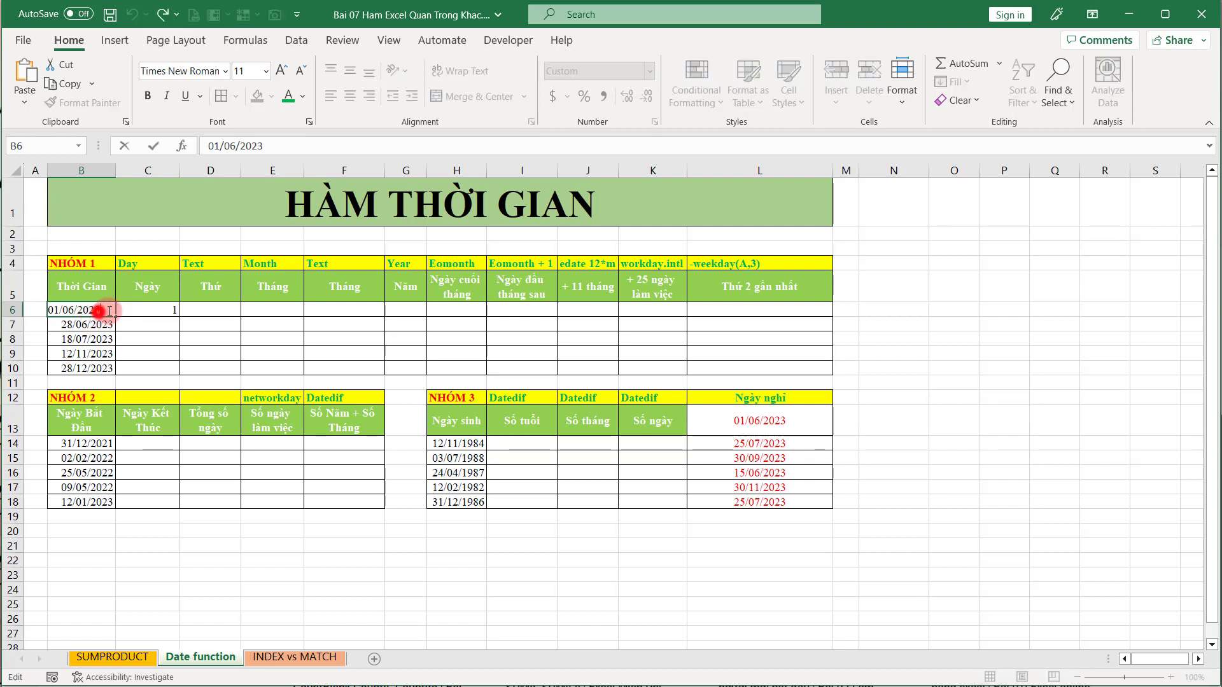
{"action": "left_click", "coordinate": [55, 313]}
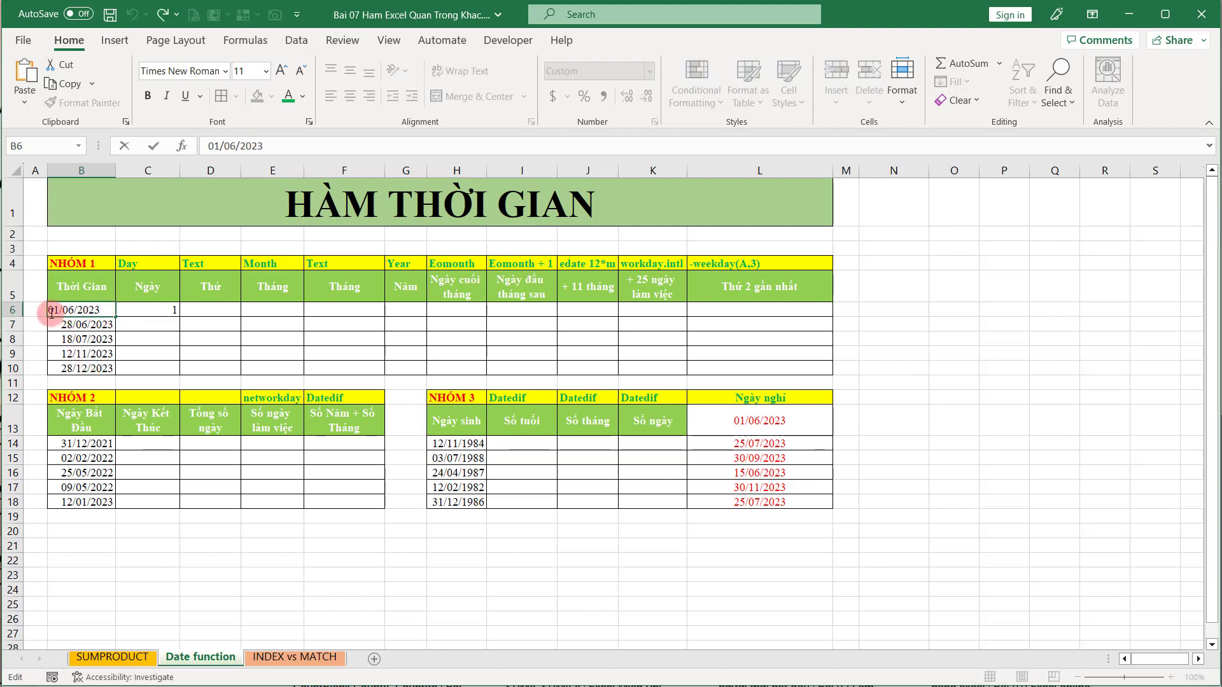
{"action": "left_click_drag", "start_coordinate": [51, 313], "coordinate": [115, 312]}
{"action": "type", "text": "06/01/2023"}
{"action": "key", "text": "Return"}
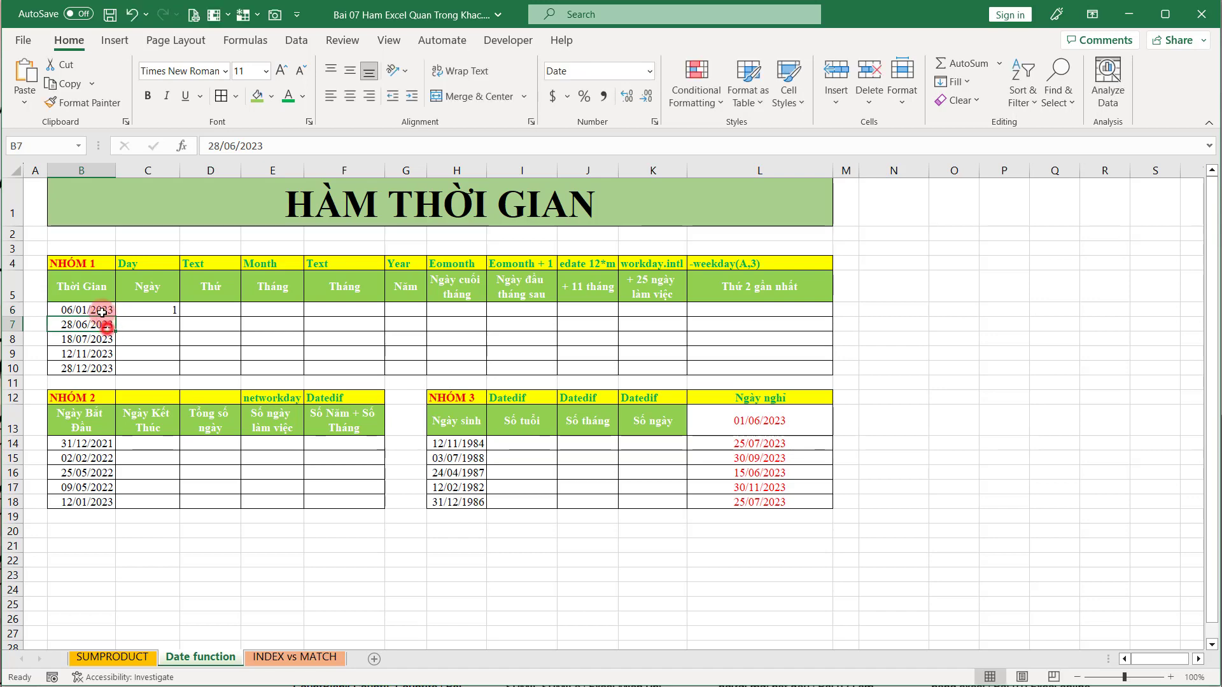
Step: Give B6 the custom dd/mm/yyyy format so it reads 01/06/2023
{"action": "left_click", "coordinate": [102, 311]}
{"action": "key", "text": "ctrl+1"}
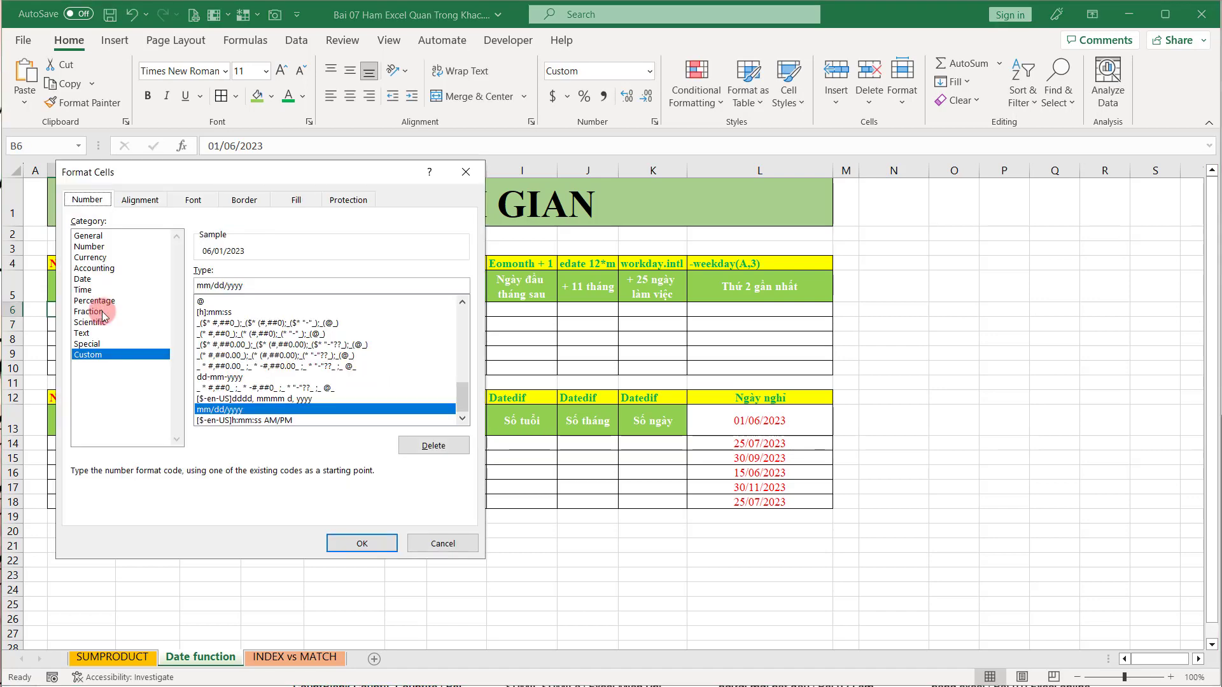
{"action": "left_click", "coordinate": [96, 355]}
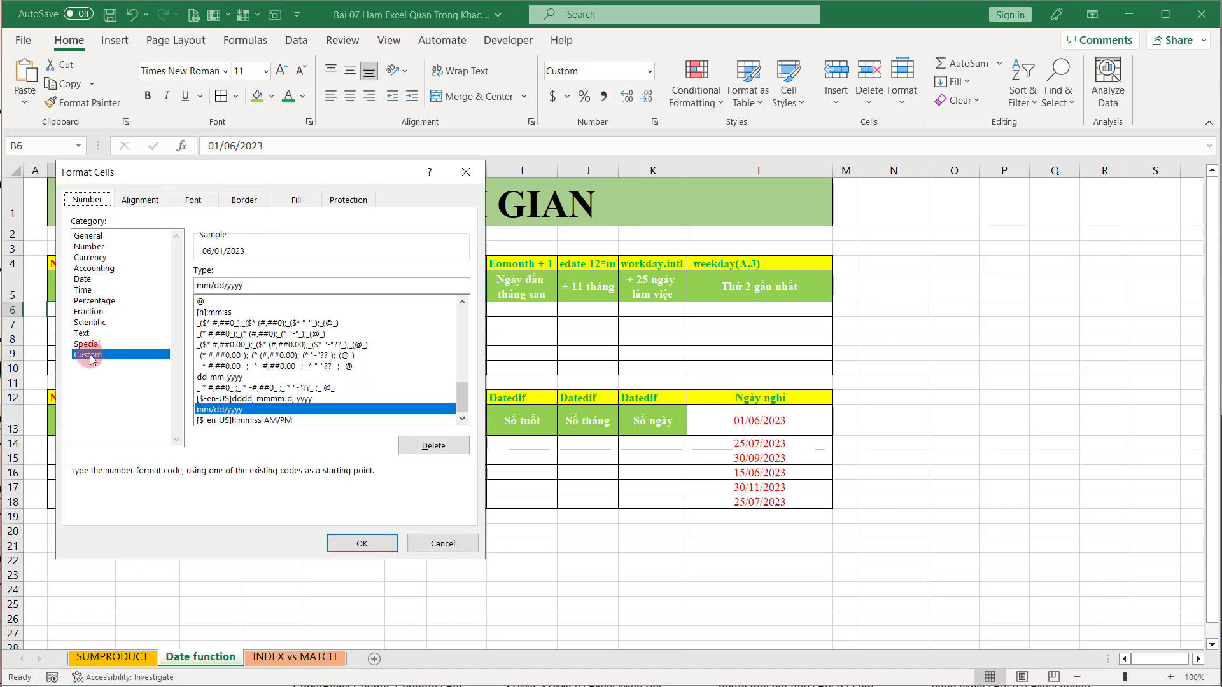
{"action": "left_click", "coordinate": [214, 284]}
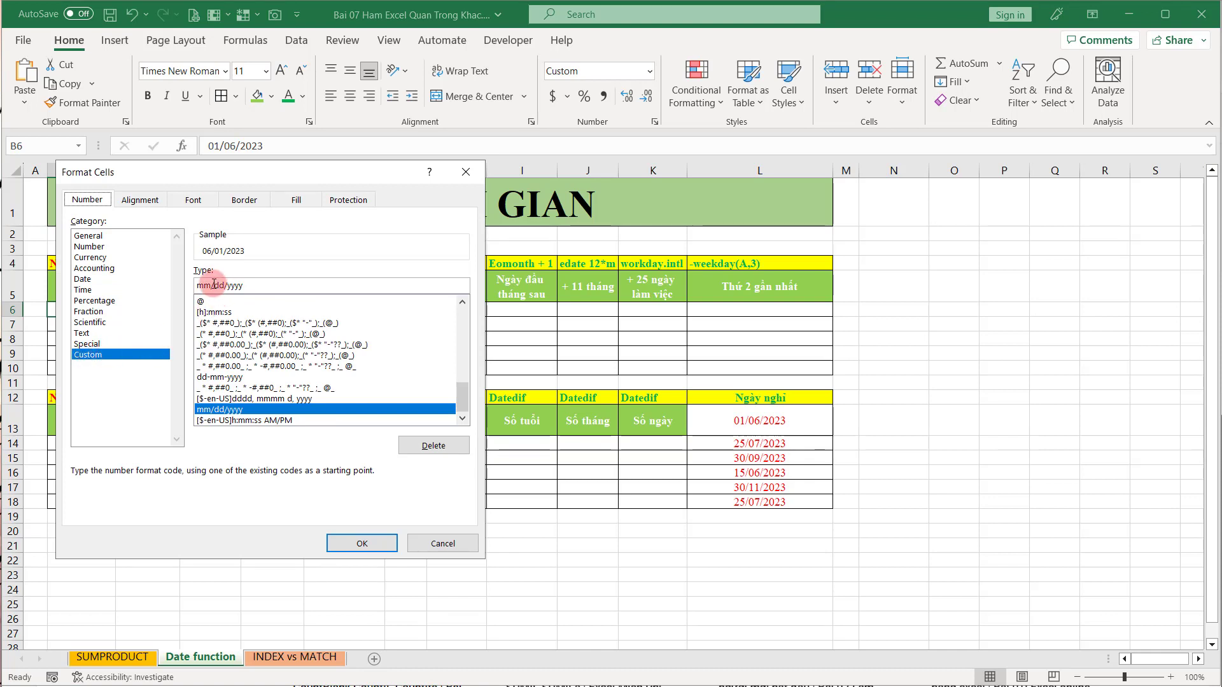
{"action": "double_click", "coordinate": [202, 284]}
{"action": "type", "text": "dd"}
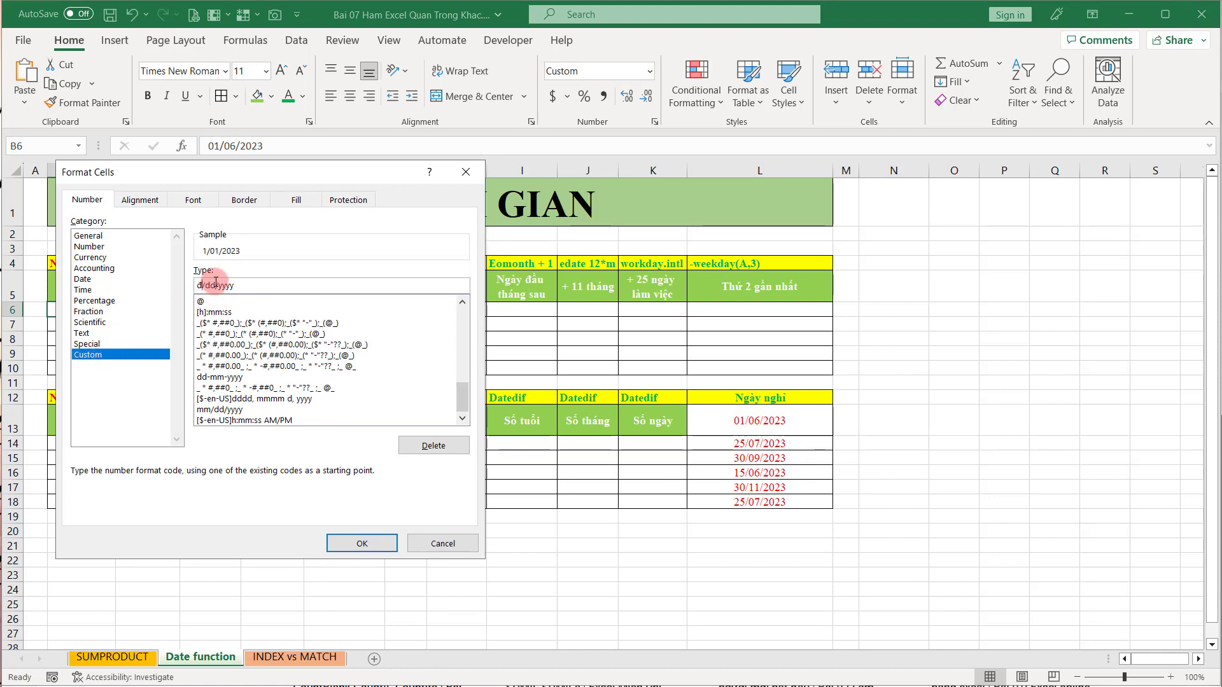
{"action": "double_click", "coordinate": [220, 285]}
{"action": "type", "text": "mm"}
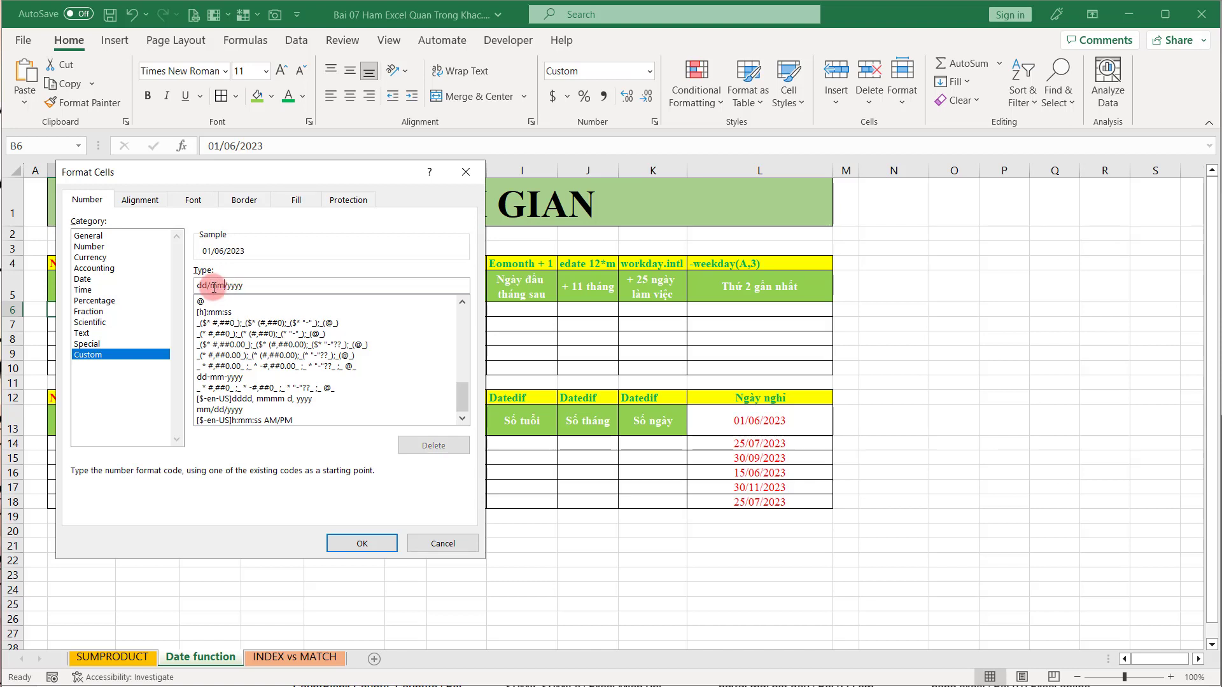
{"action": "left_click", "coordinate": [356, 543]}
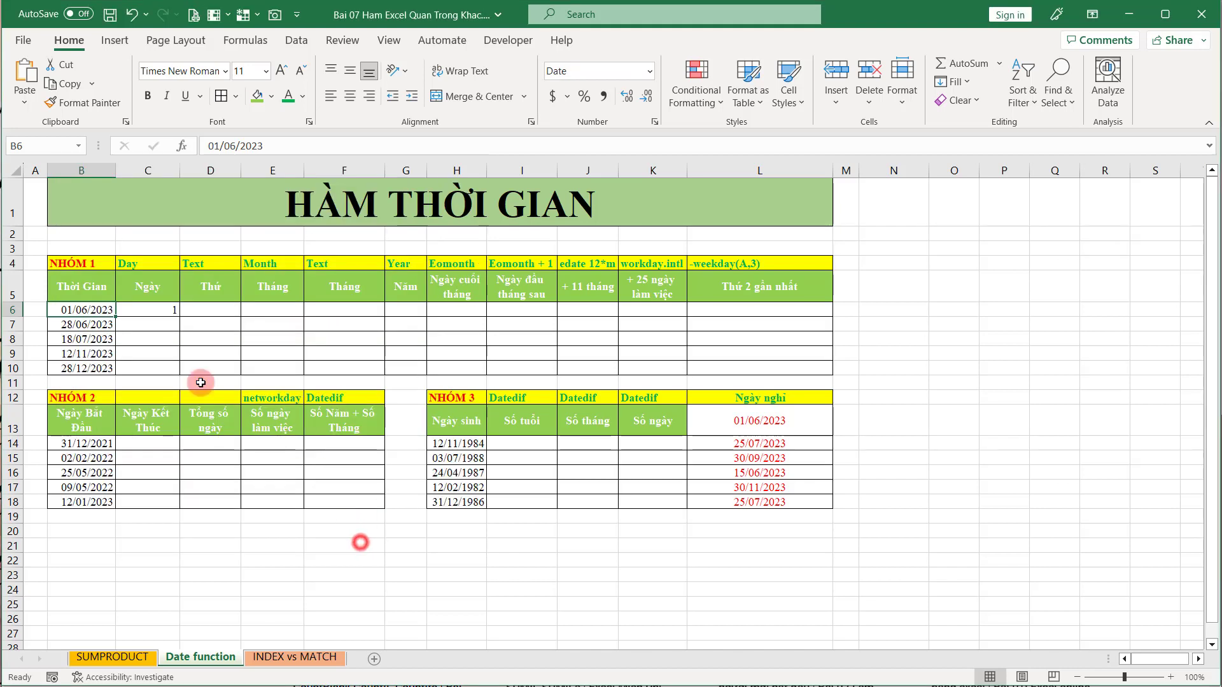
Step: Fill =DAY(B6) from C6 down to C10, giving 1, 28, 18, 12, 28
{"action": "left_click", "coordinate": [167, 309]}
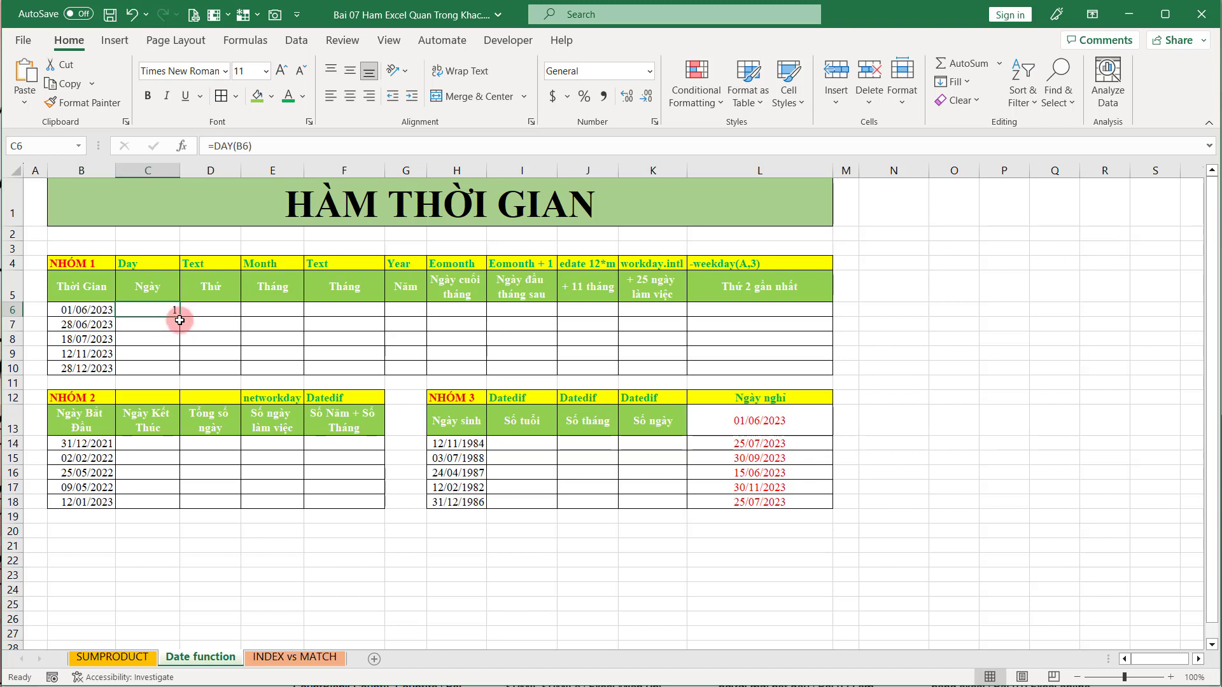
{"action": "double_click", "coordinate": [178, 317]}
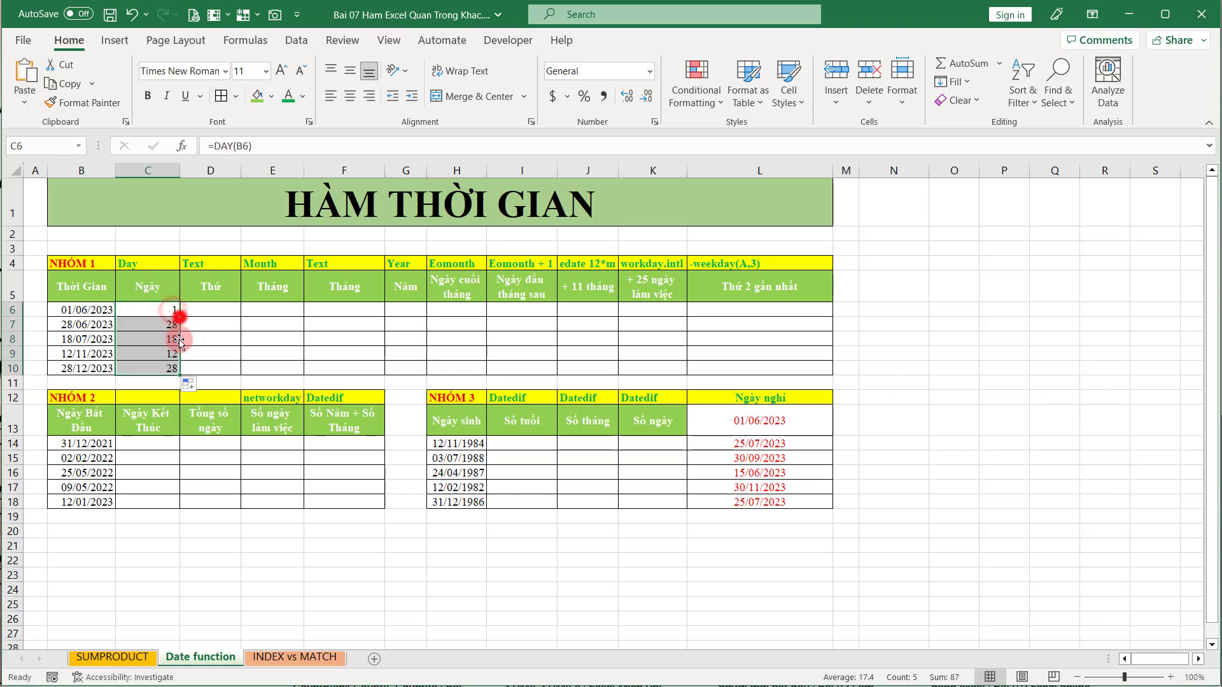
{"action": "left_click", "coordinate": [170, 311]}
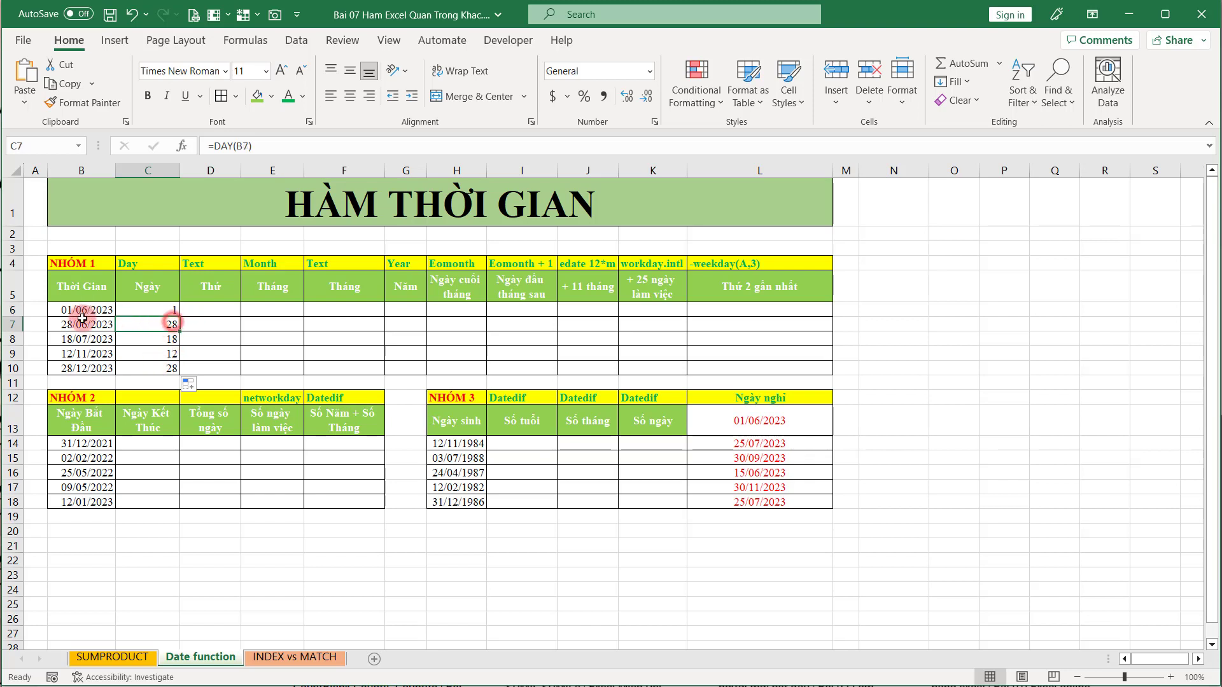
{"action": "left_click_drag", "start_coordinate": [83, 309], "coordinate": [81, 360]}
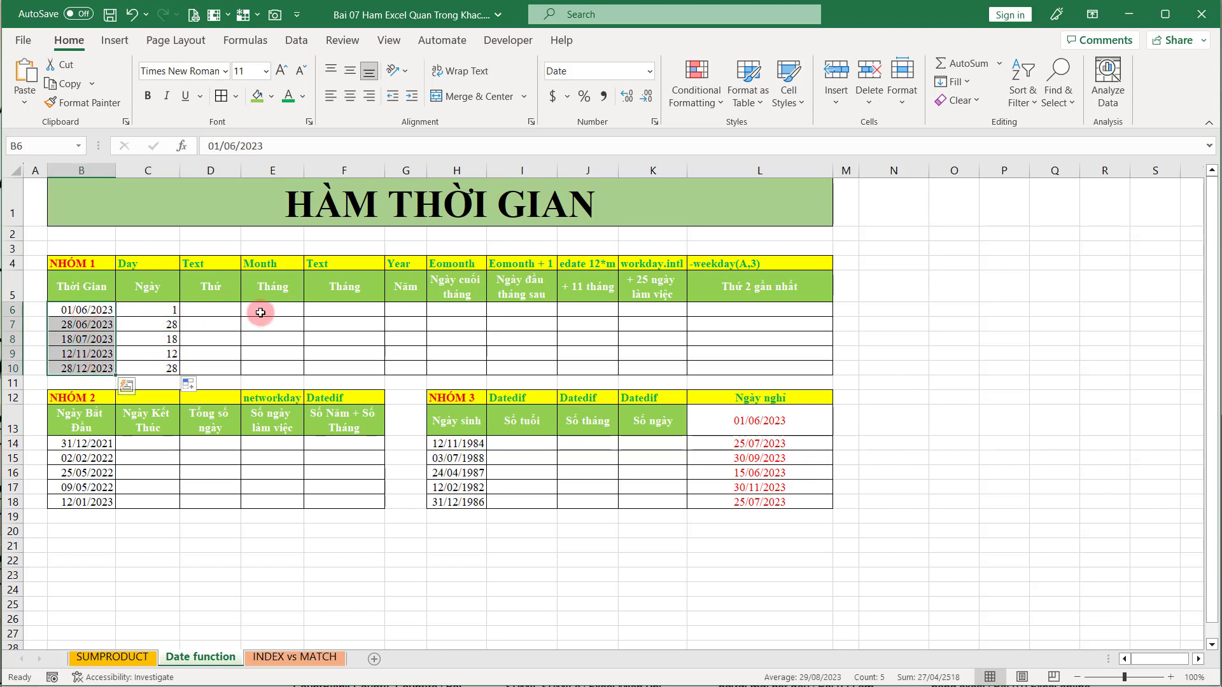
{"action": "left_click", "coordinate": [225, 312]}
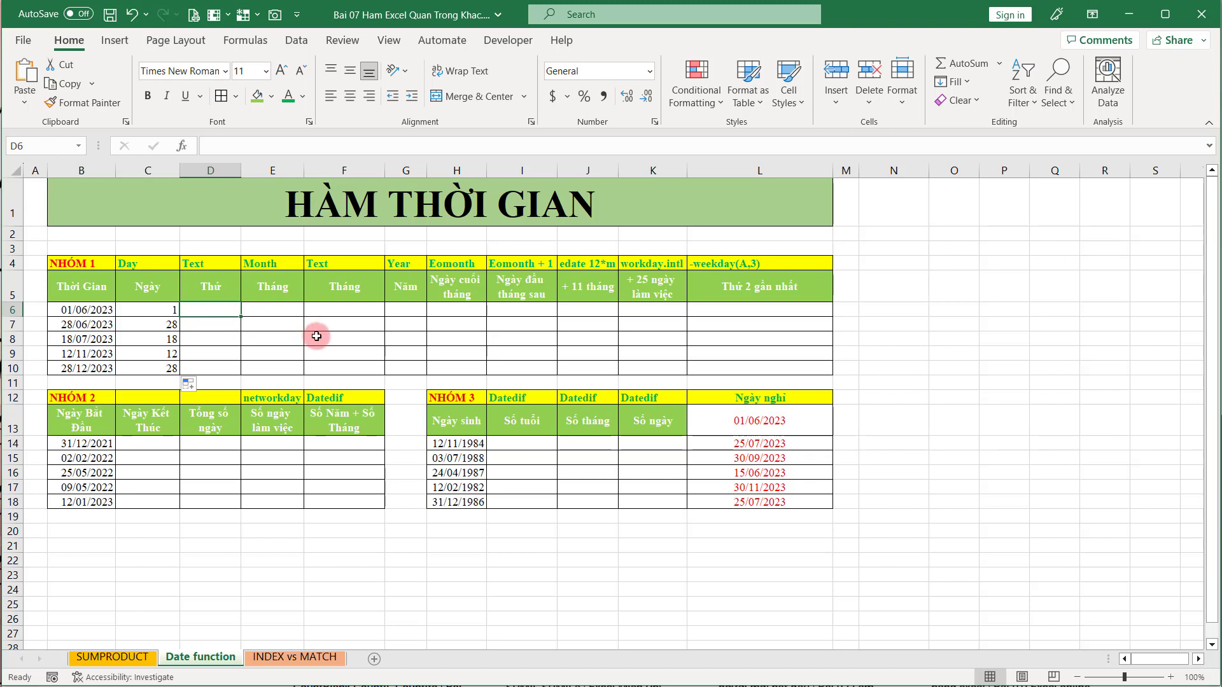
Step: Enter =TEXT(B6,"ddd") in D6 and fill to D10, showing Thu, Wed, Tue, Sun, Thu
{"action": "type", "text": "=te"}
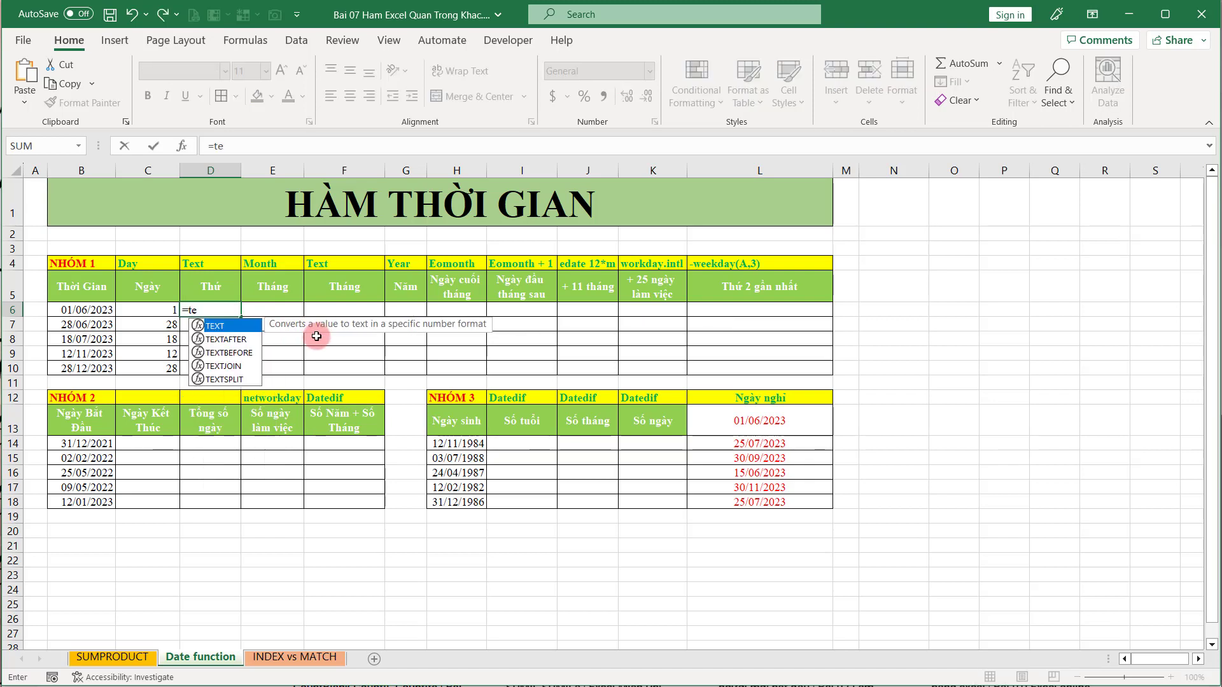
{"action": "key", "text": "Tab"}
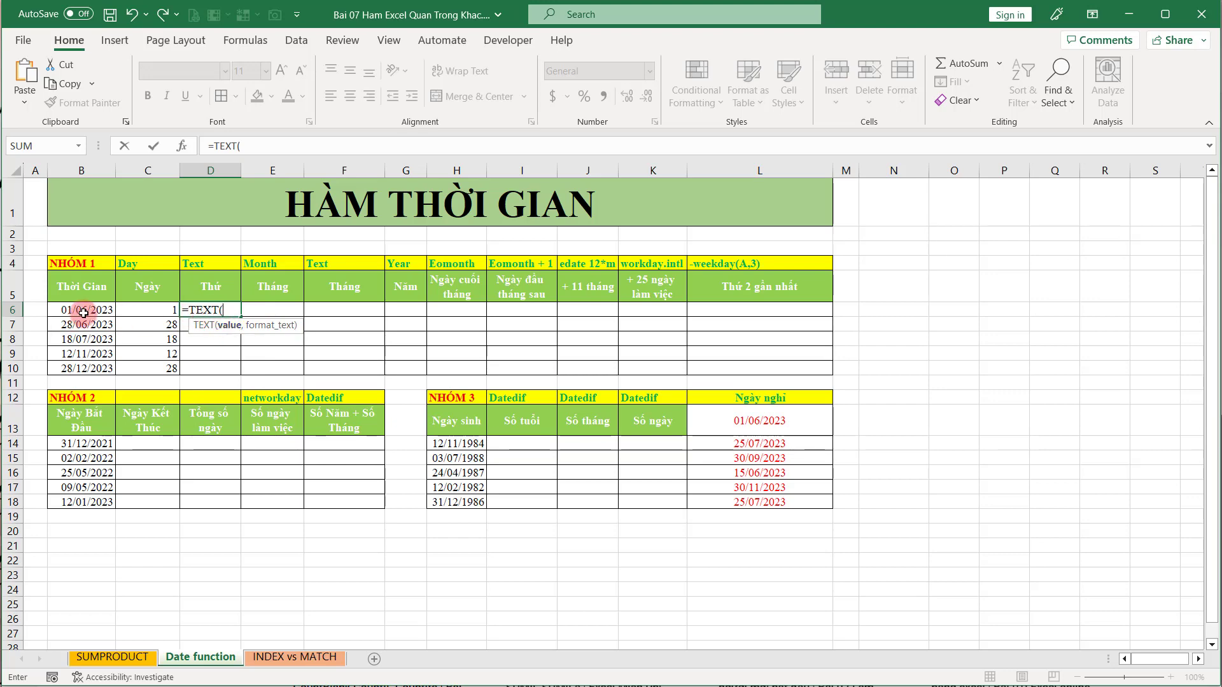
{"action": "left_click", "coordinate": [61, 309]}
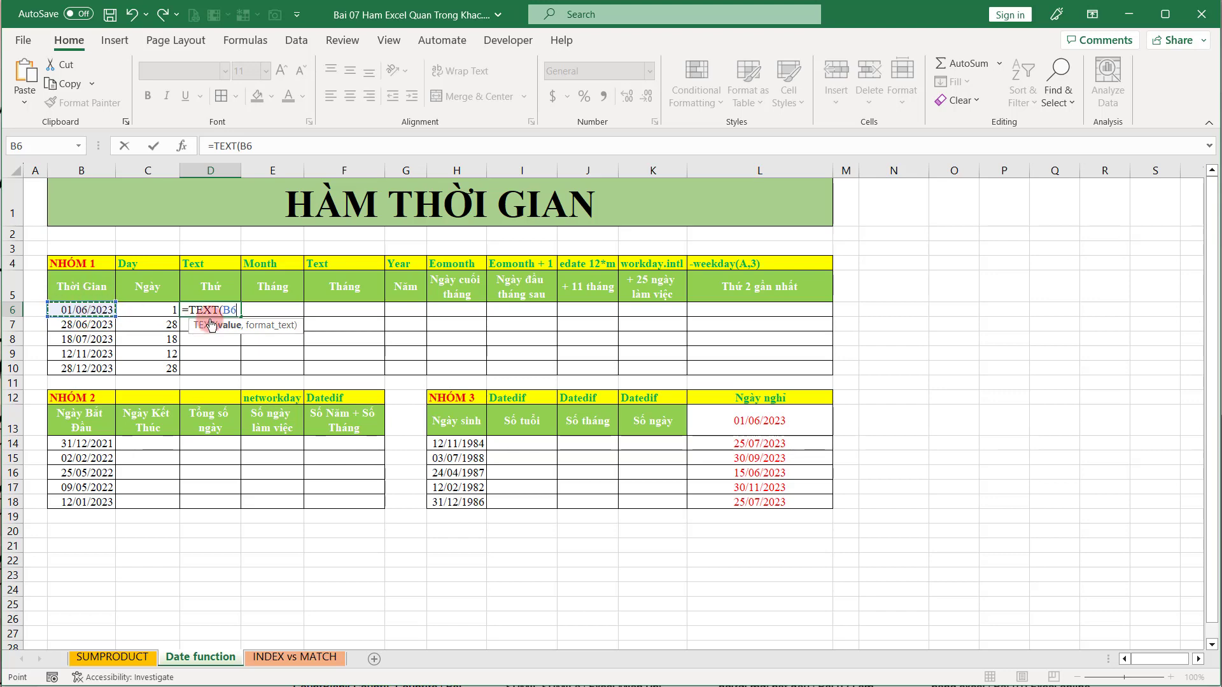
{"action": "type", "text": ","}
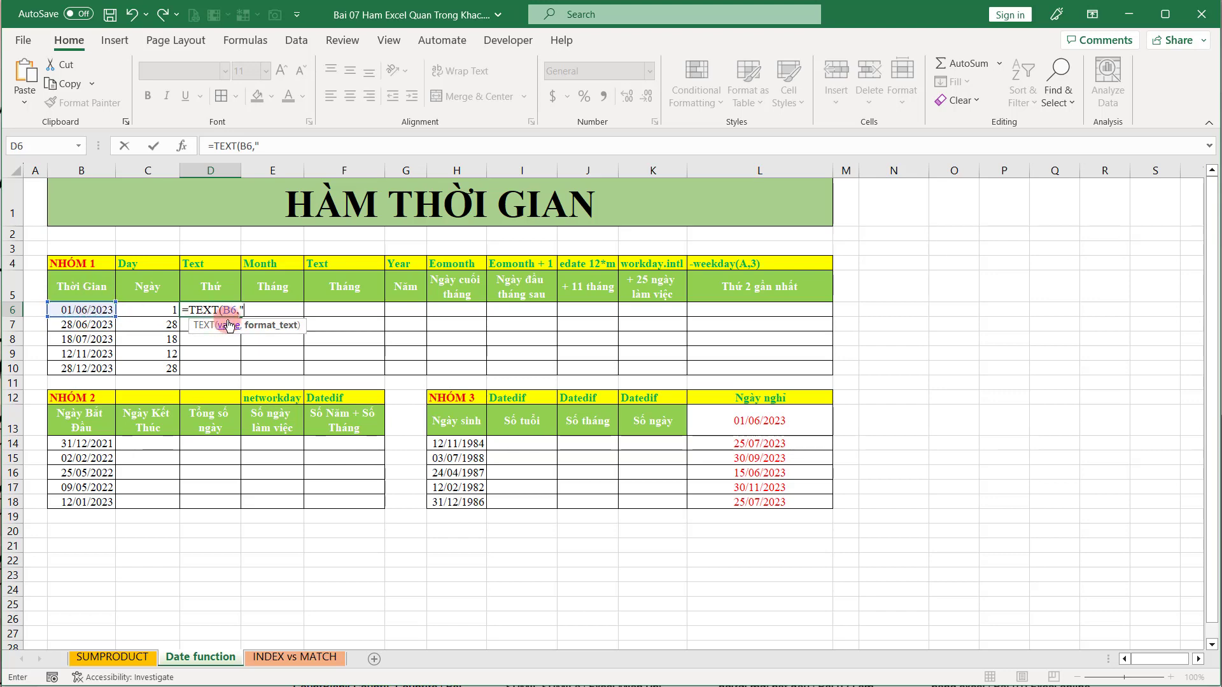
{"action": "type", "text": "đ"}
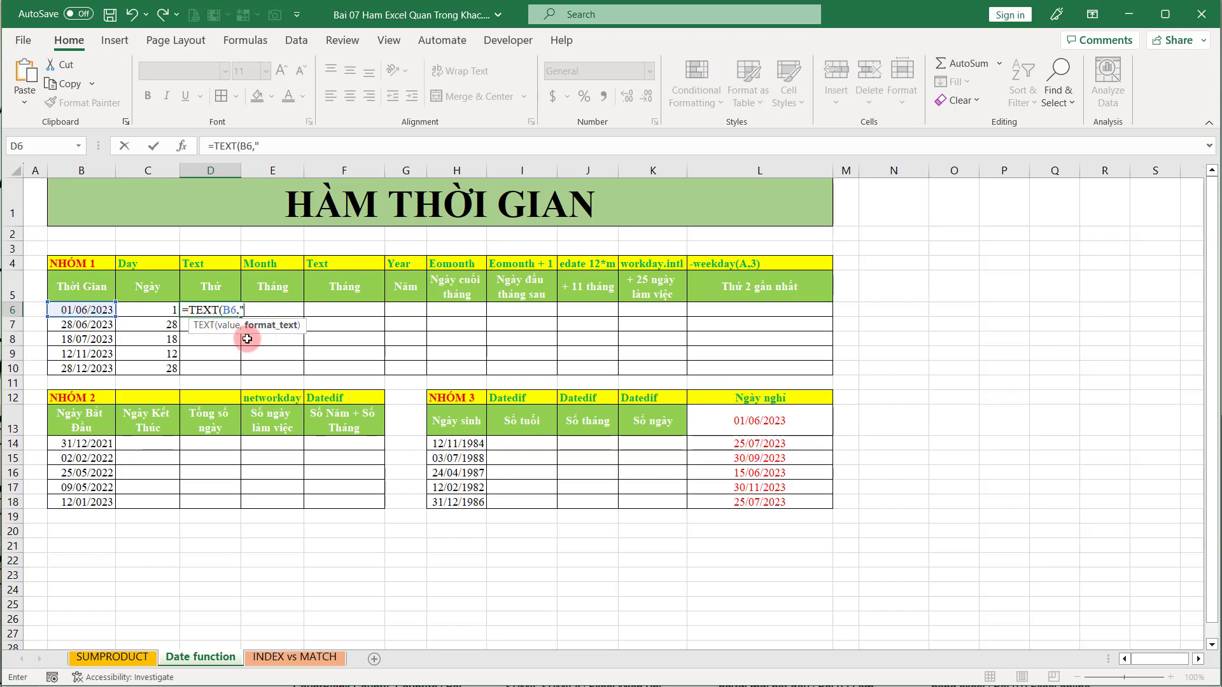
{"action": "type", "text": "ddd"}
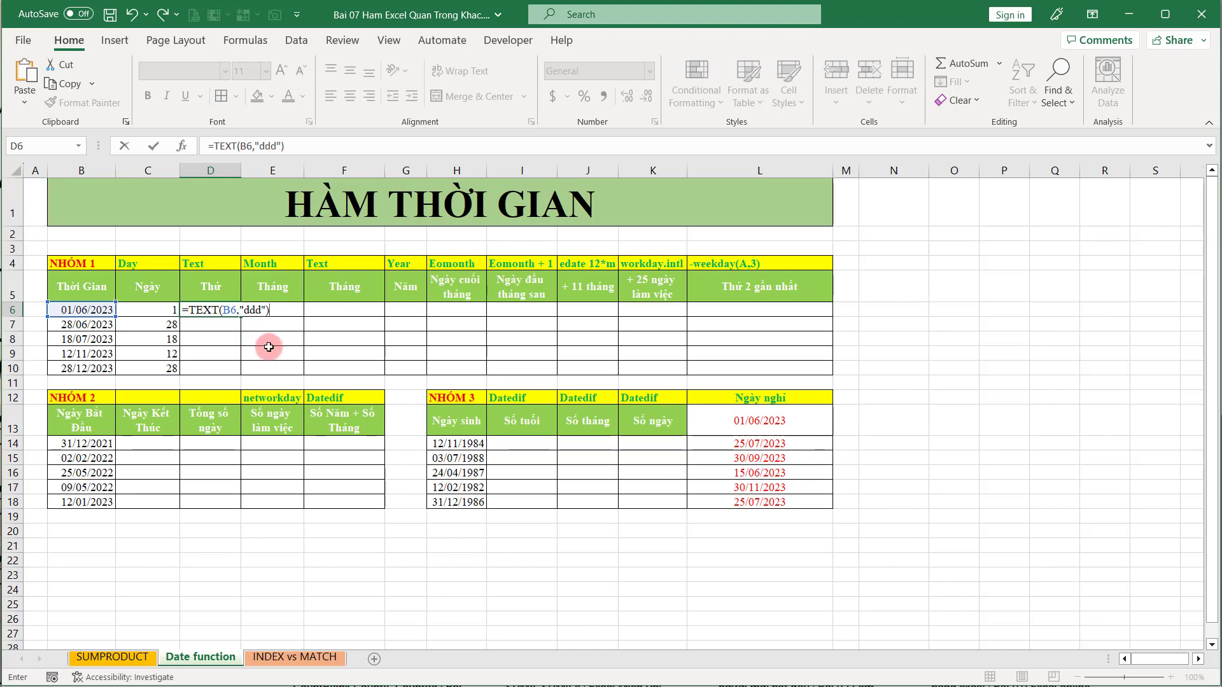
{"action": "key", "text": "Return"}
{"action": "left_click", "coordinate": [212, 311]}
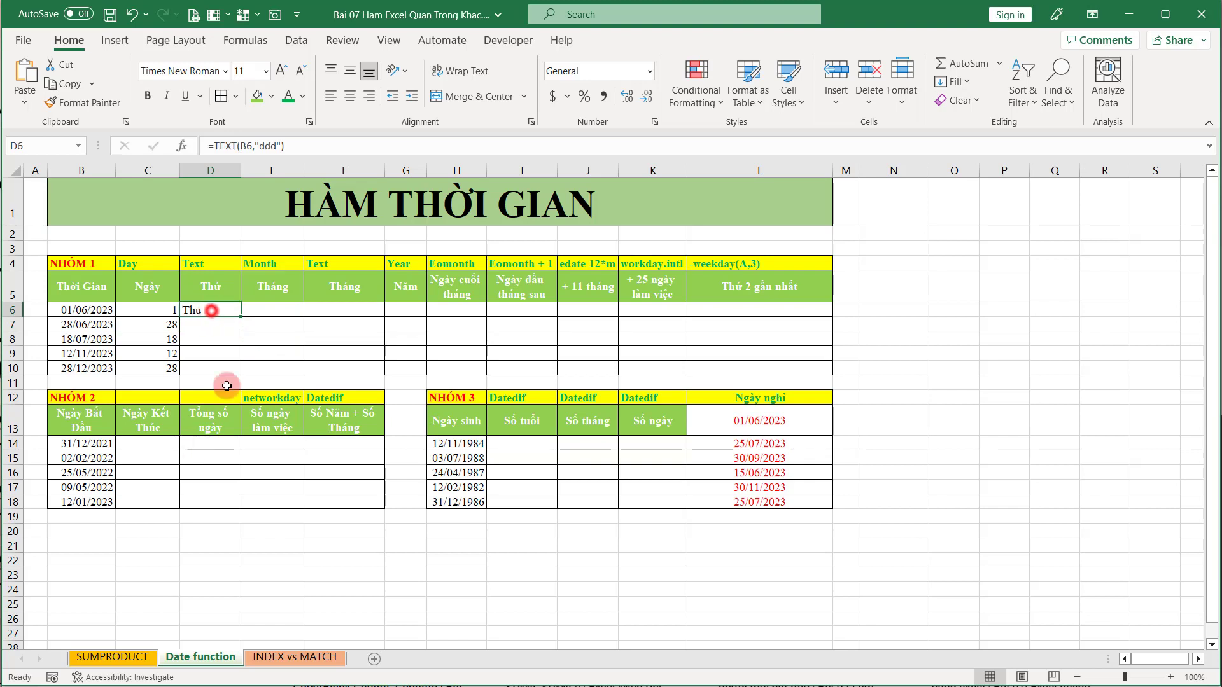
{"action": "double_click", "coordinate": [241, 317]}
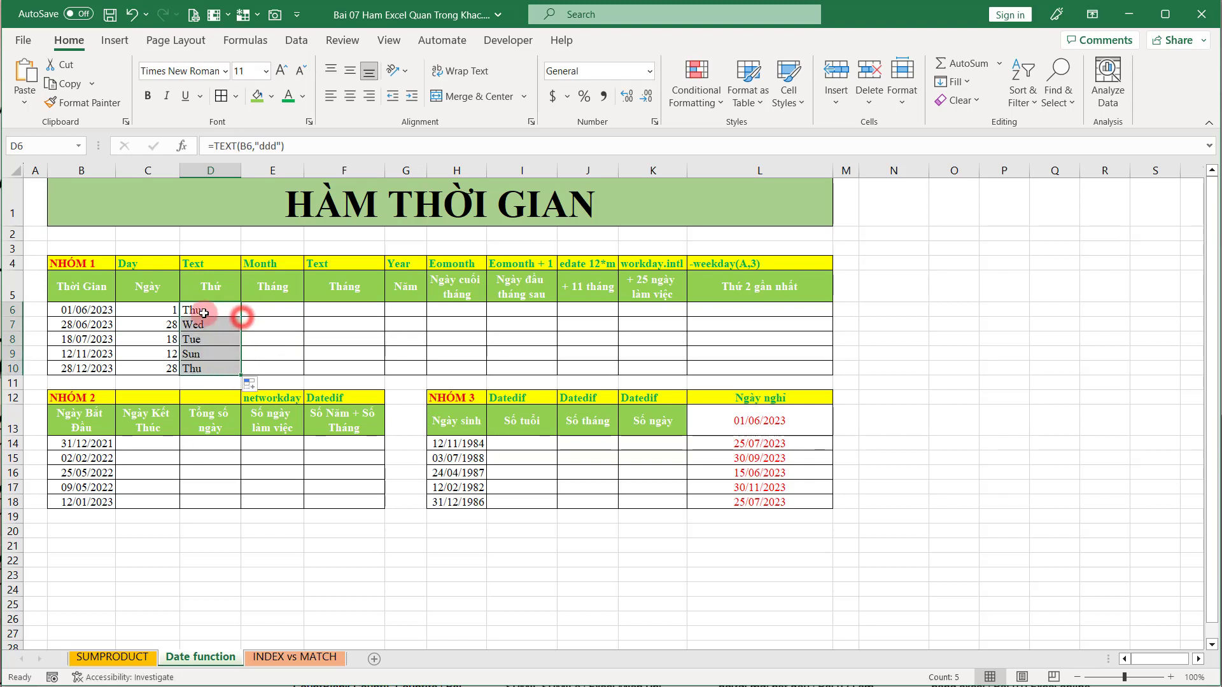
{"action": "left_click", "coordinate": [242, 317]}
{"action": "left_click_drag", "start_coordinate": [214, 309], "coordinate": [213, 367]}
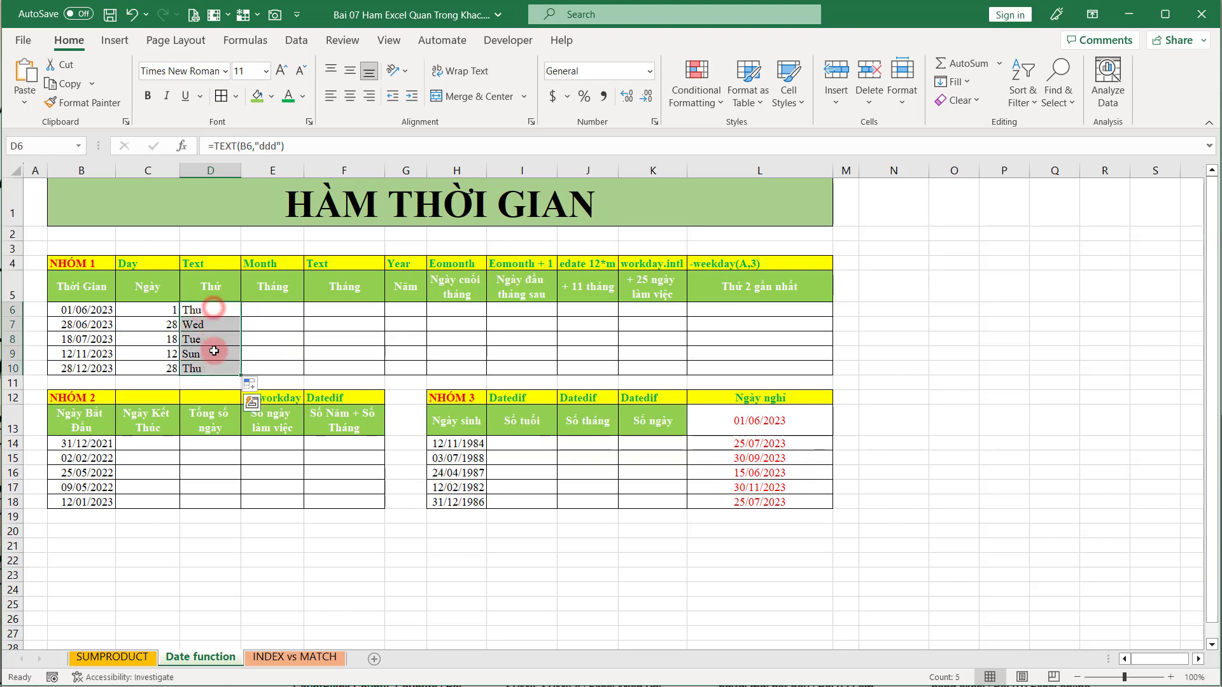
{"action": "left_click", "coordinate": [216, 309]}
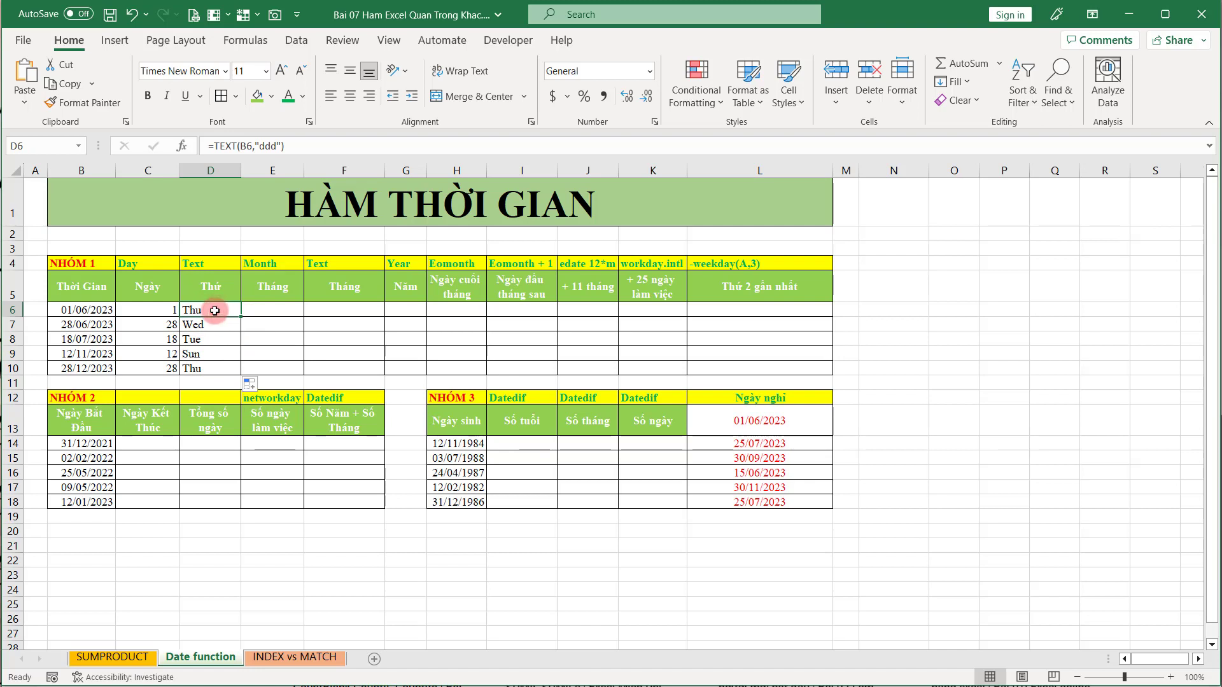
{"action": "double_click", "coordinate": [215, 309]}
Step: Change D6's format code to "dddd" and refill D6:D10 with full weekday names
{"action": "left_click", "coordinate": [262, 310]}
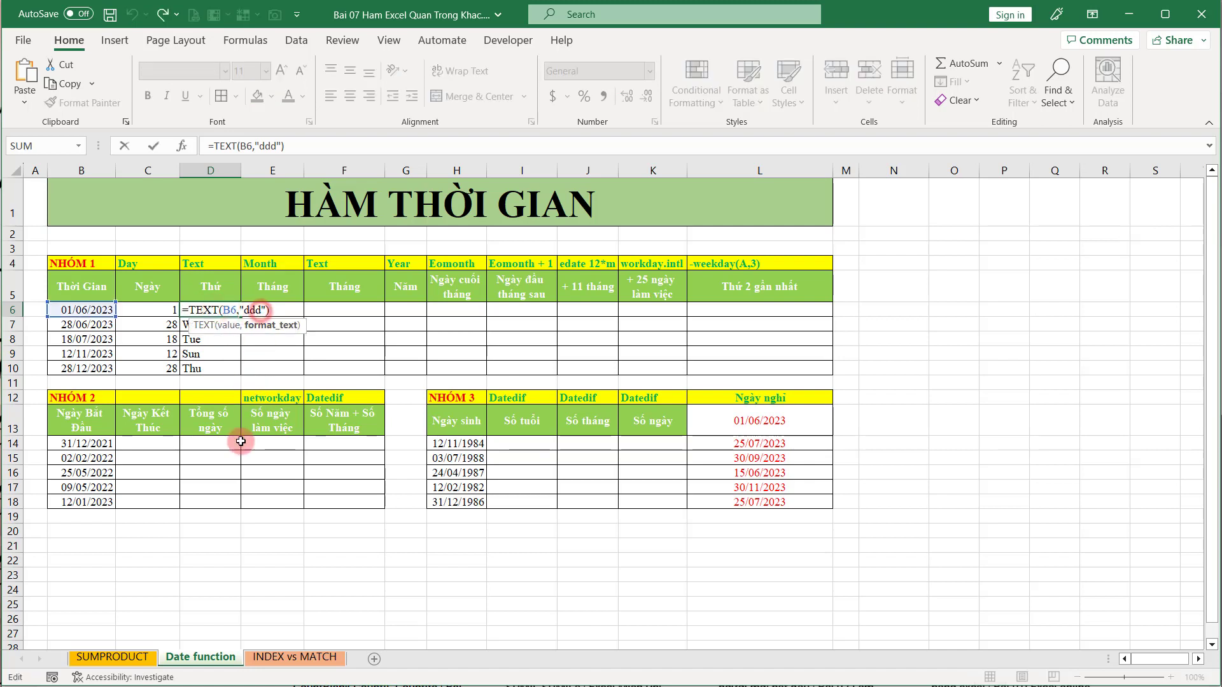
{"action": "type", "text": "d"}
{"action": "key", "text": "Return"}
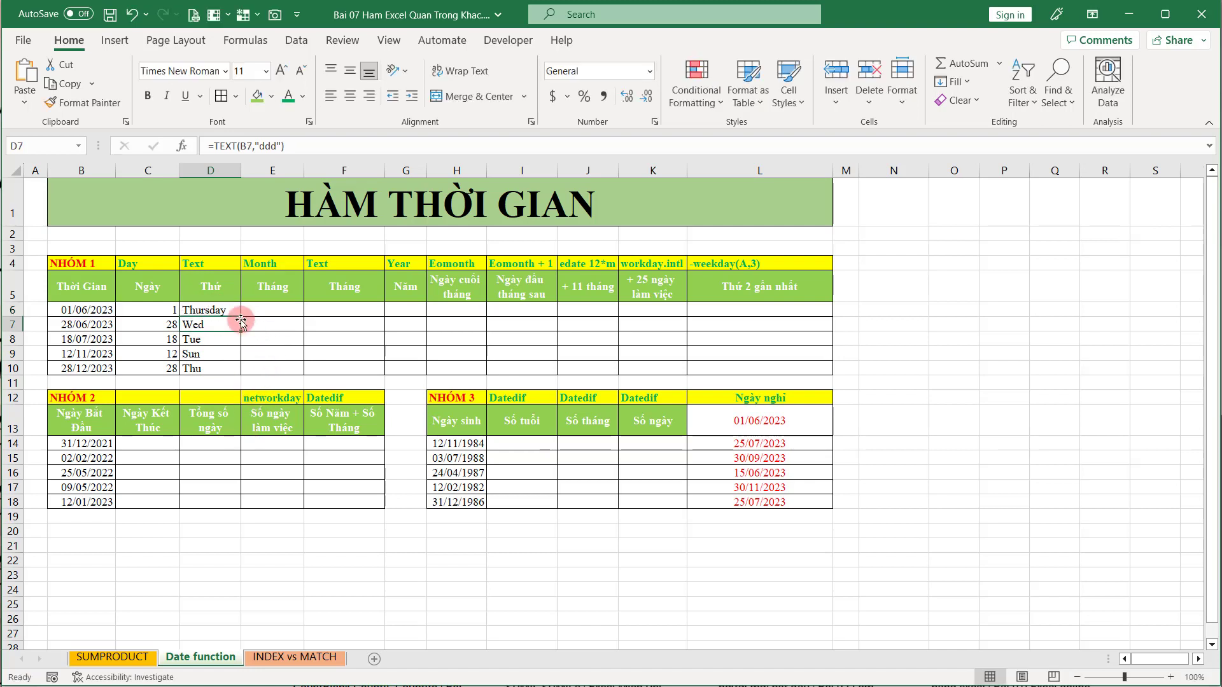
{"action": "left_click", "coordinate": [231, 313]}
{"action": "double_click", "coordinate": [236, 316]}
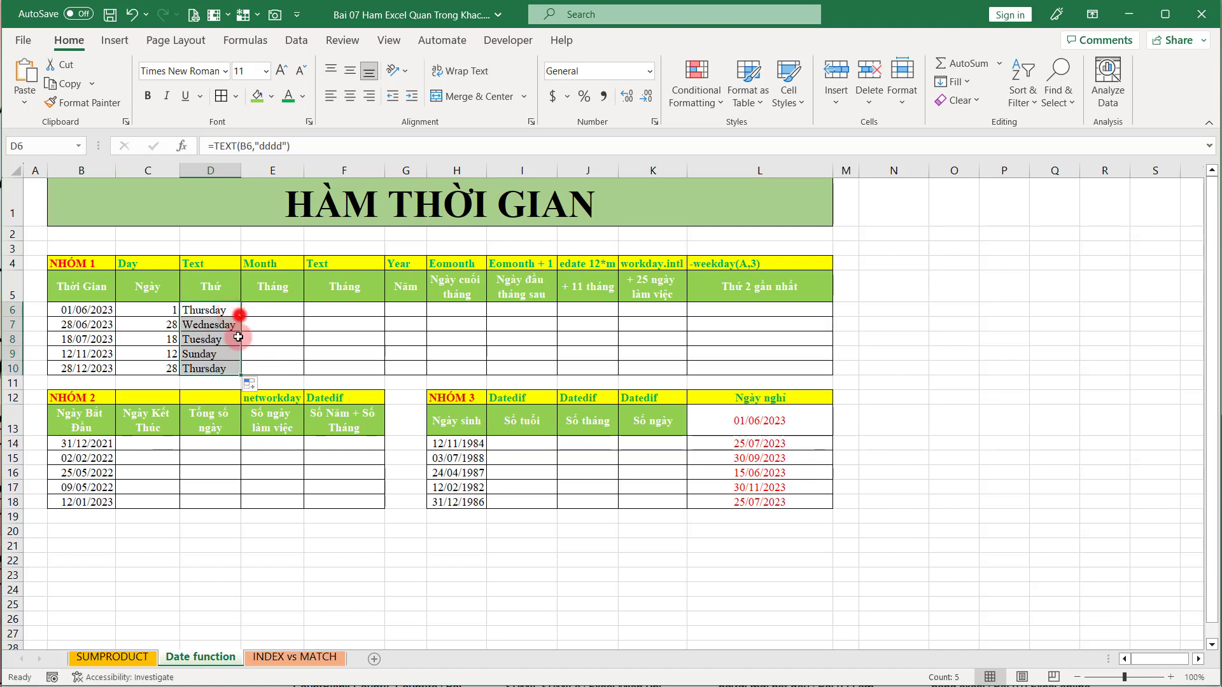
{"action": "left_click", "coordinate": [266, 309]}
{"action": "left_click_drag", "start_coordinate": [219, 310], "coordinate": [220, 368]}
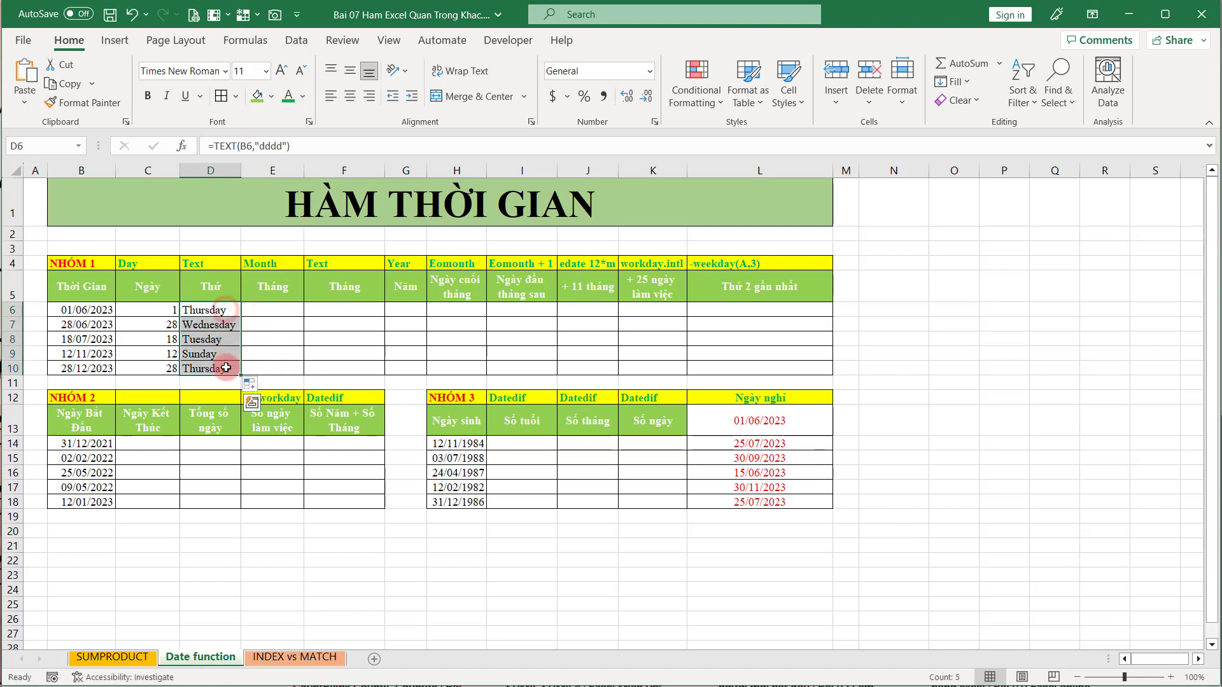
{"action": "left_click", "coordinate": [217, 314]}
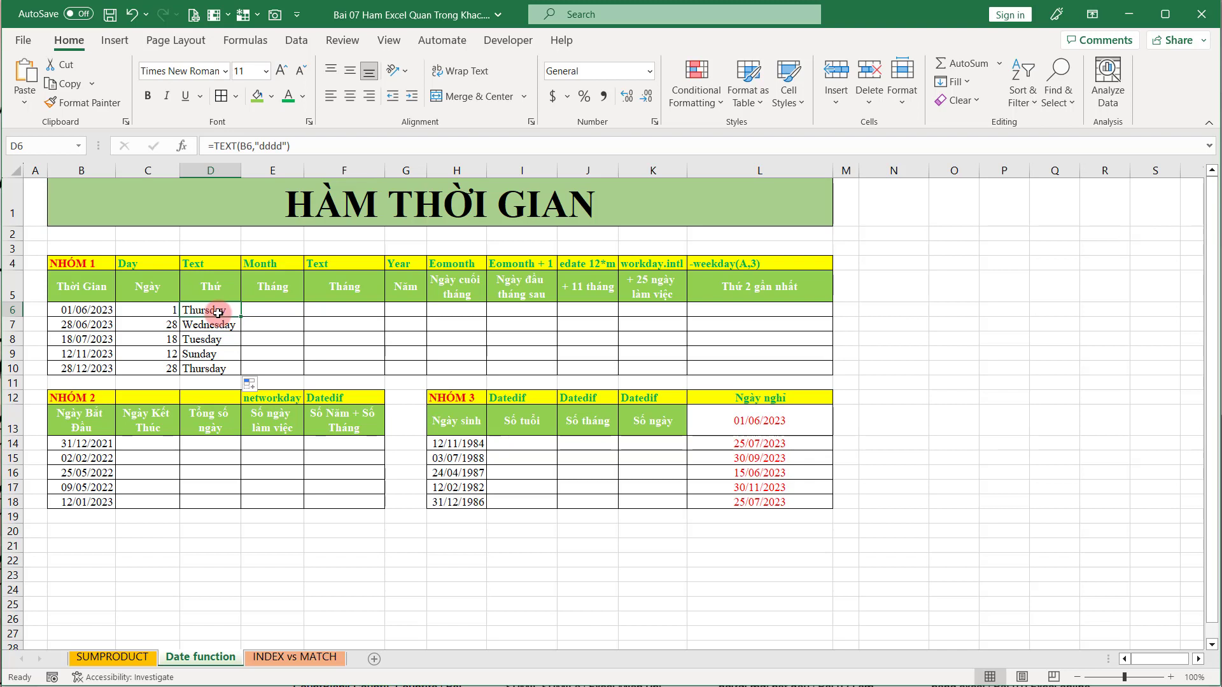
{"action": "double_click", "coordinate": [218, 313]}
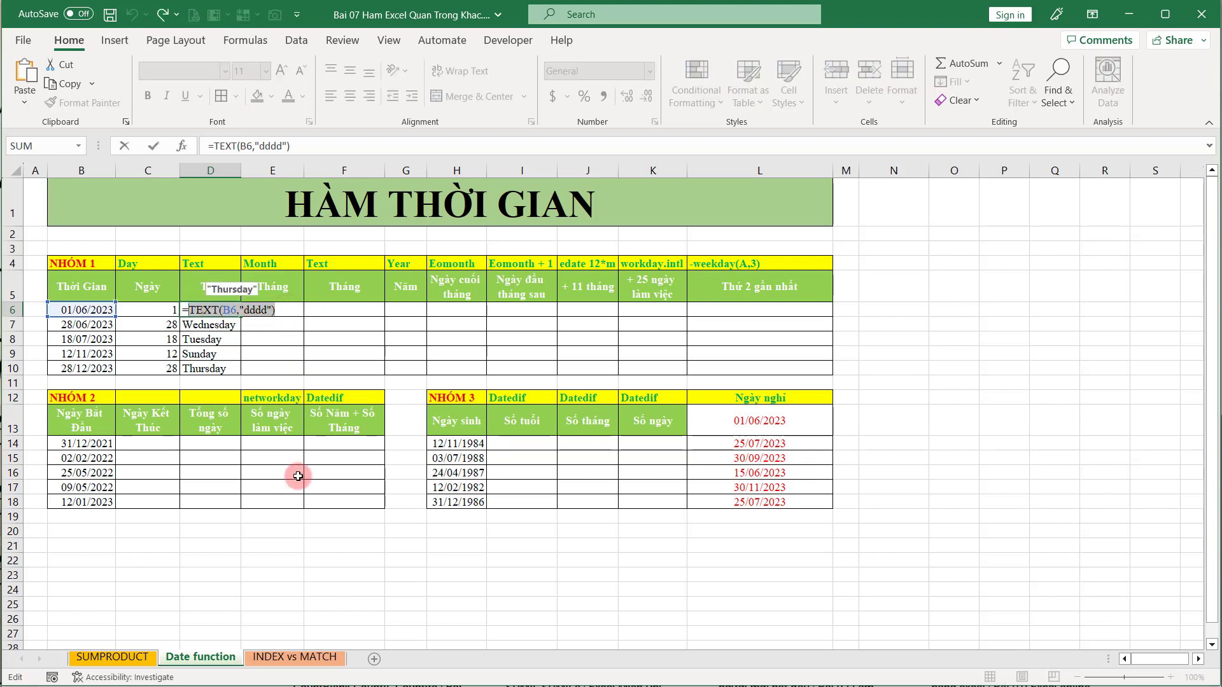
Step: Replace D6 with =WEEKDAY(B6) and fill it to D10, giving 5, 4, 3, 1, 5
{"action": "type", "text": "=w"}
{"action": "key", "text": "Down"}
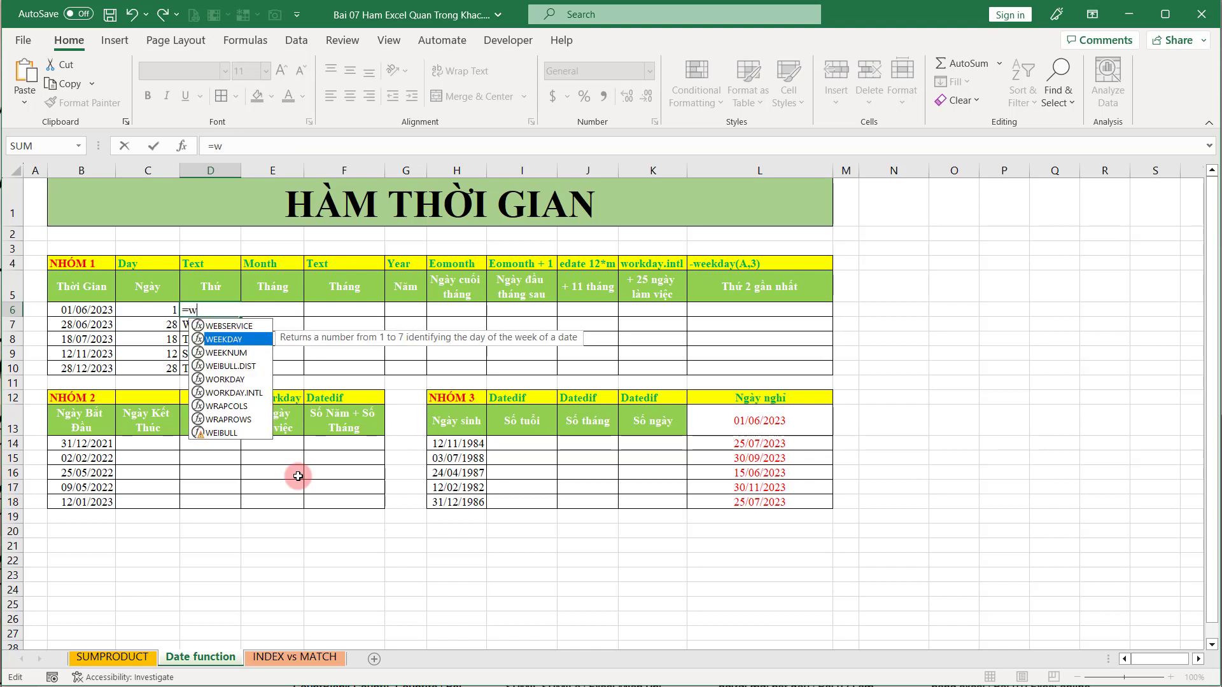
{"action": "key", "text": "Tab"}
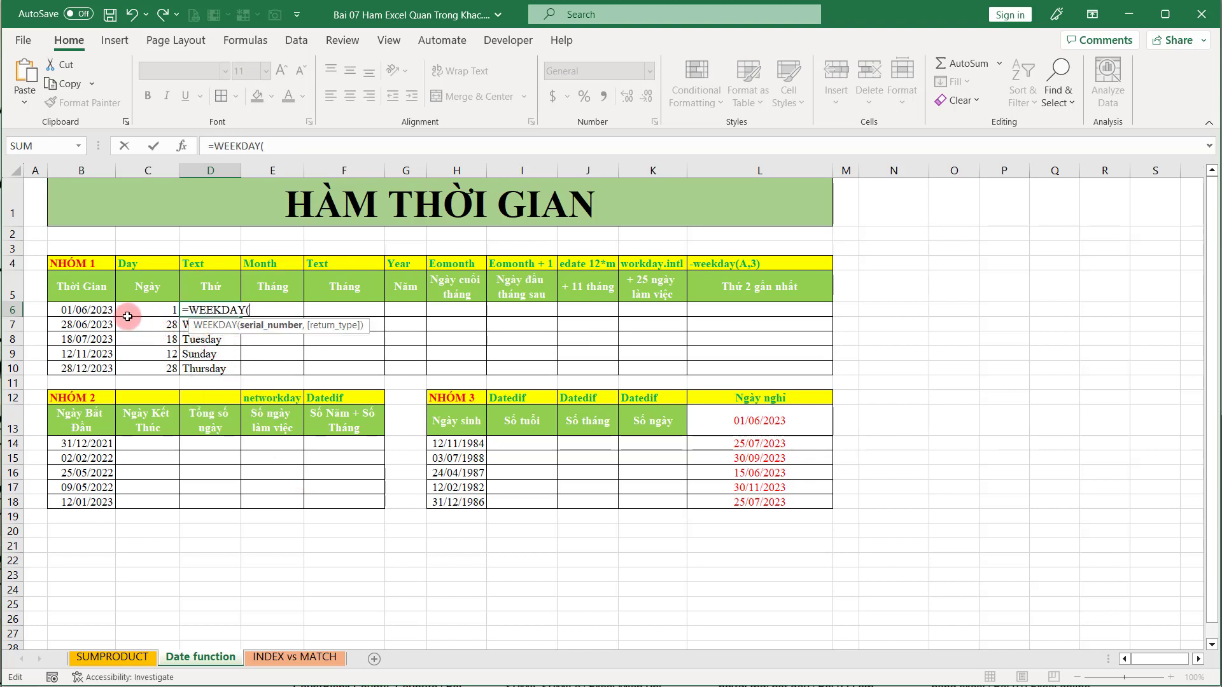
{"action": "left_click", "coordinate": [95, 312]}
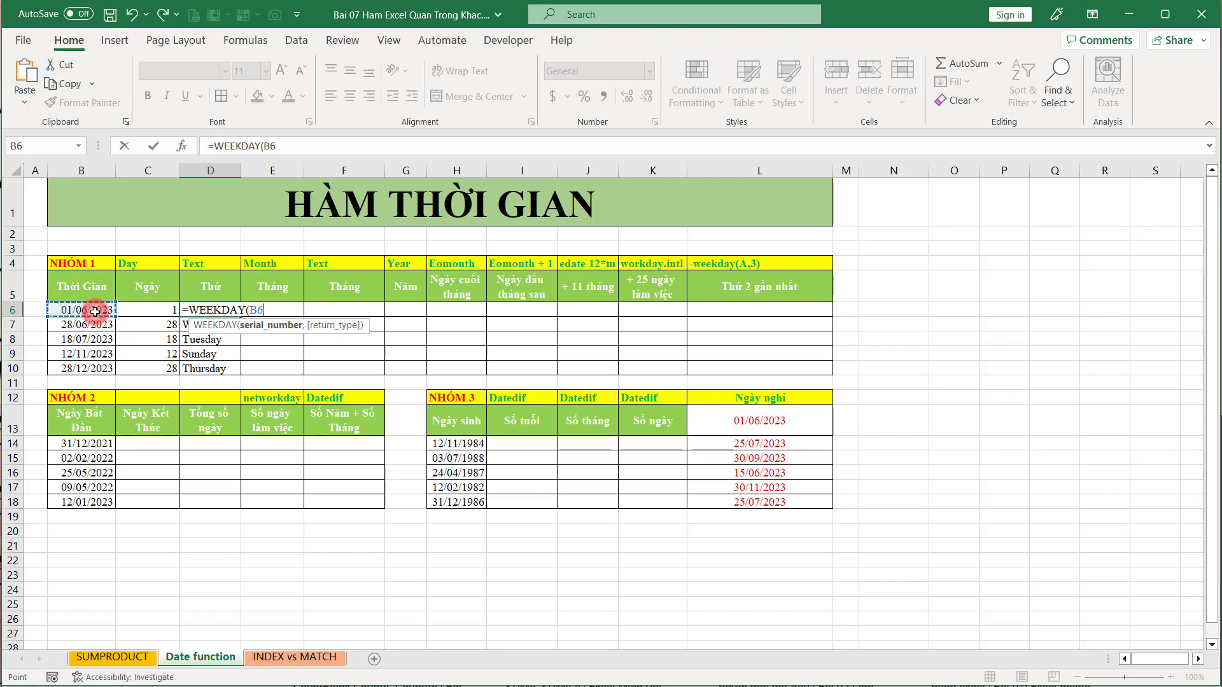
{"action": "key", "text": "Return"}
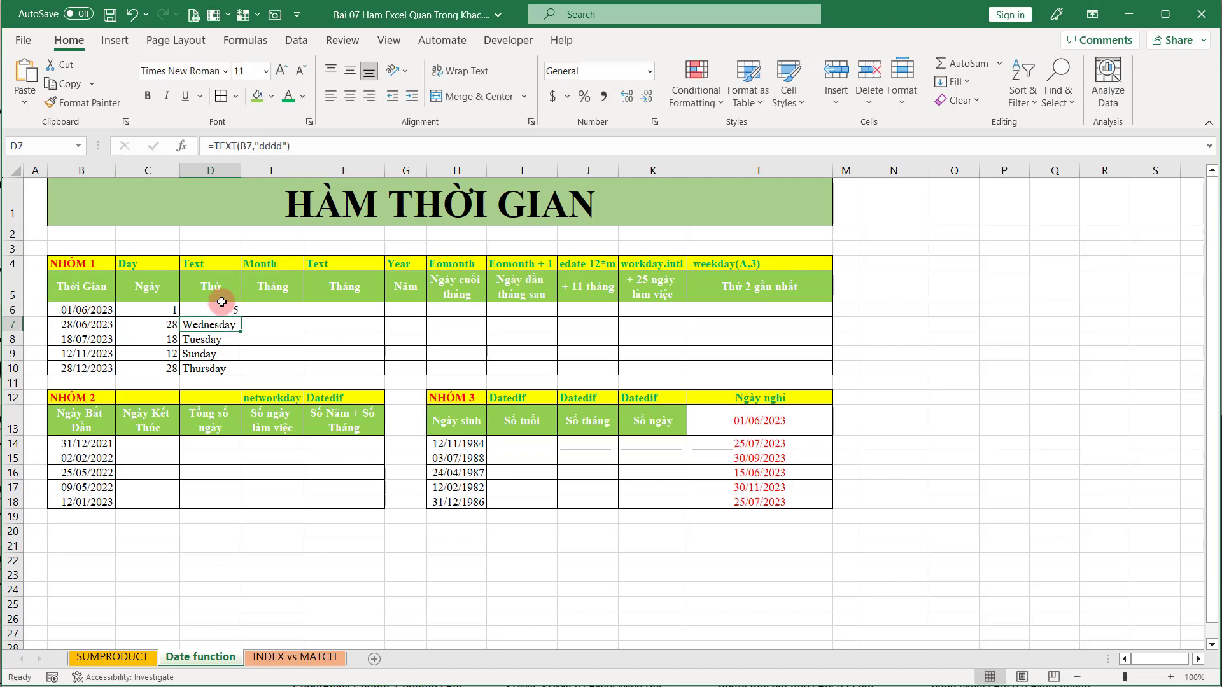
{"action": "left_click", "coordinate": [224, 310]}
{"action": "double_click", "coordinate": [243, 316]}
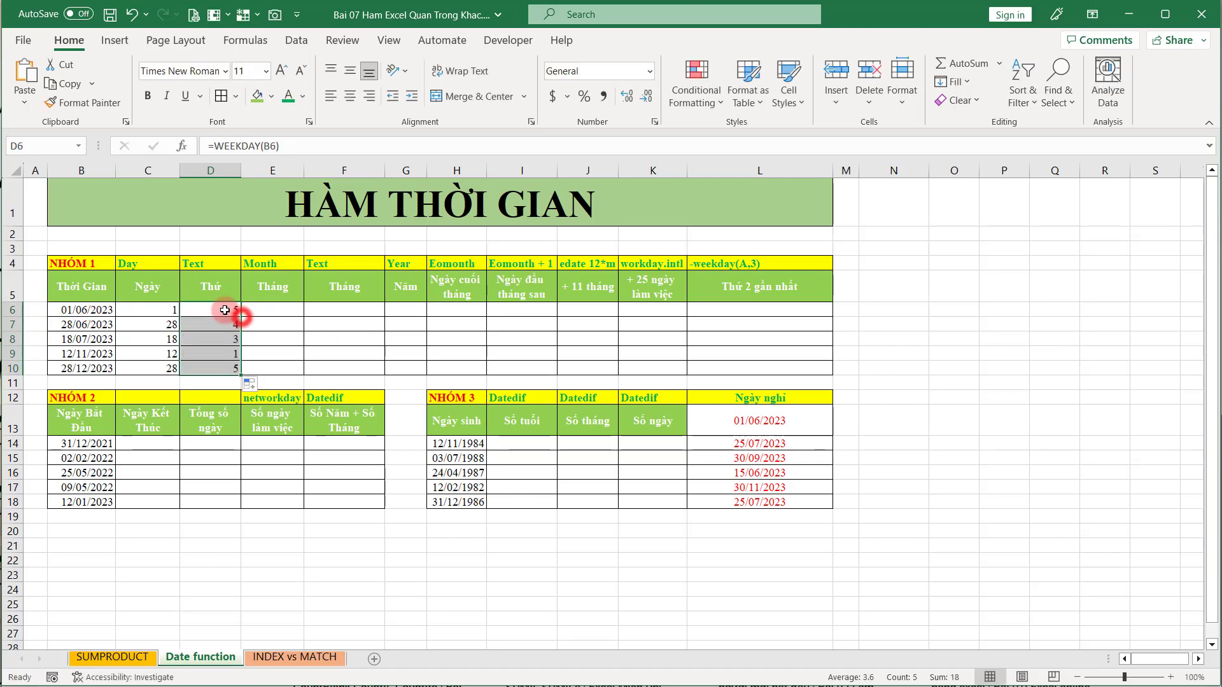
Step: Check the copied WEEKDAY formulas in D7 through D10 and reopen D6 for editing
{"action": "left_click", "coordinate": [226, 310]}
{"action": "left_click", "coordinate": [209, 324]}
{"action": "left_click", "coordinate": [210, 339]}
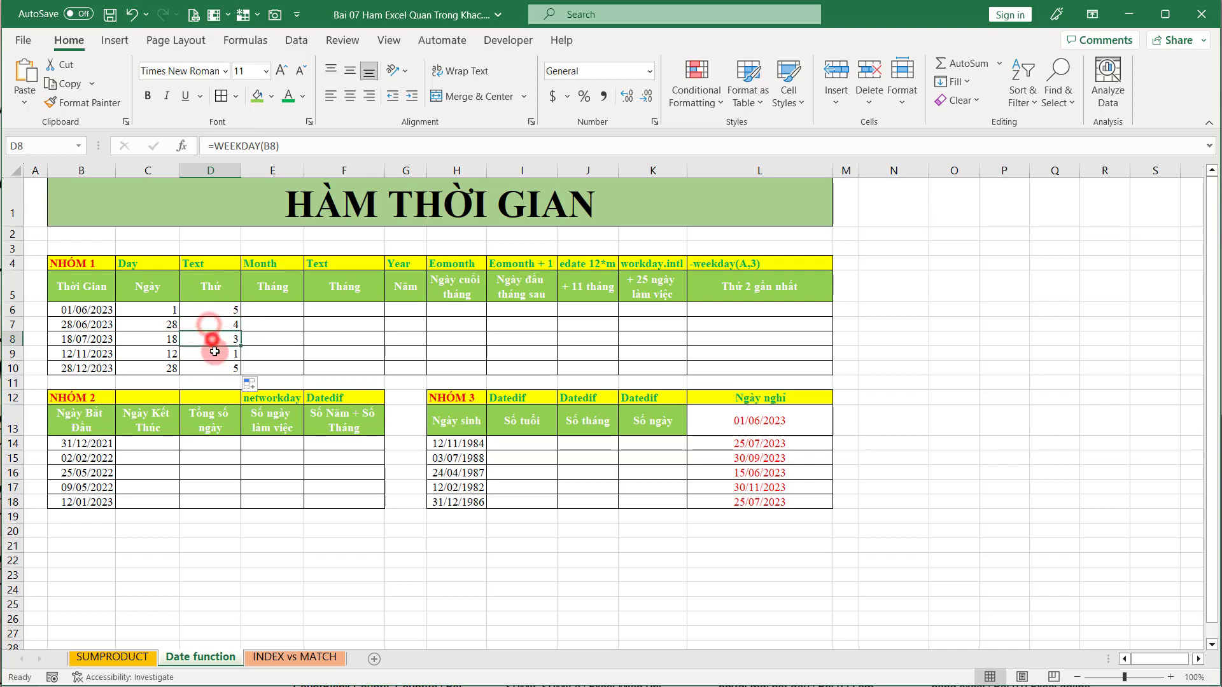
{"action": "left_click", "coordinate": [212, 353]}
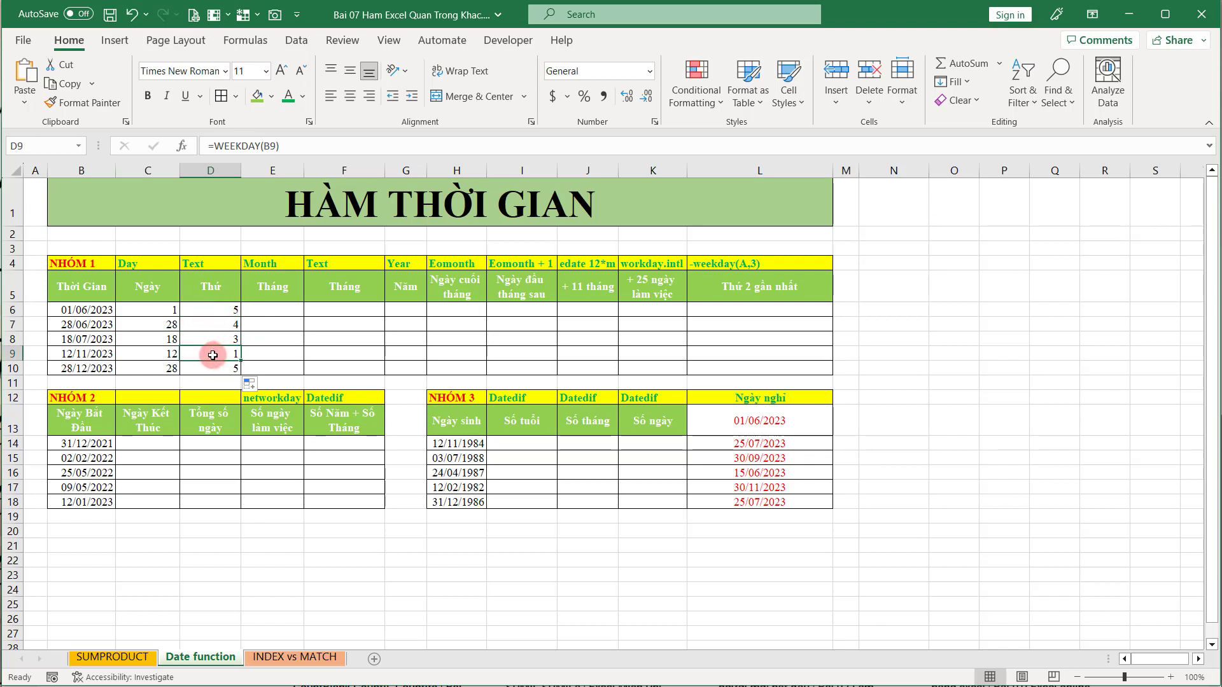
{"action": "left_click", "coordinate": [212, 373]}
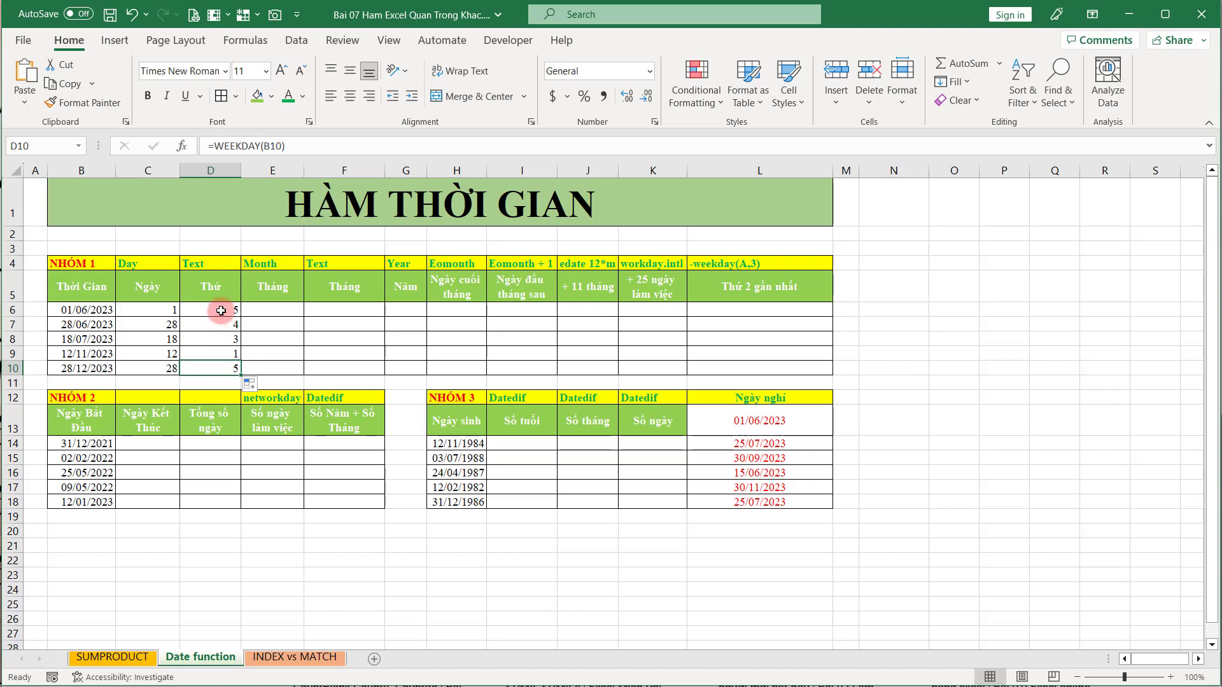
{"action": "left_click", "coordinate": [220, 309]}
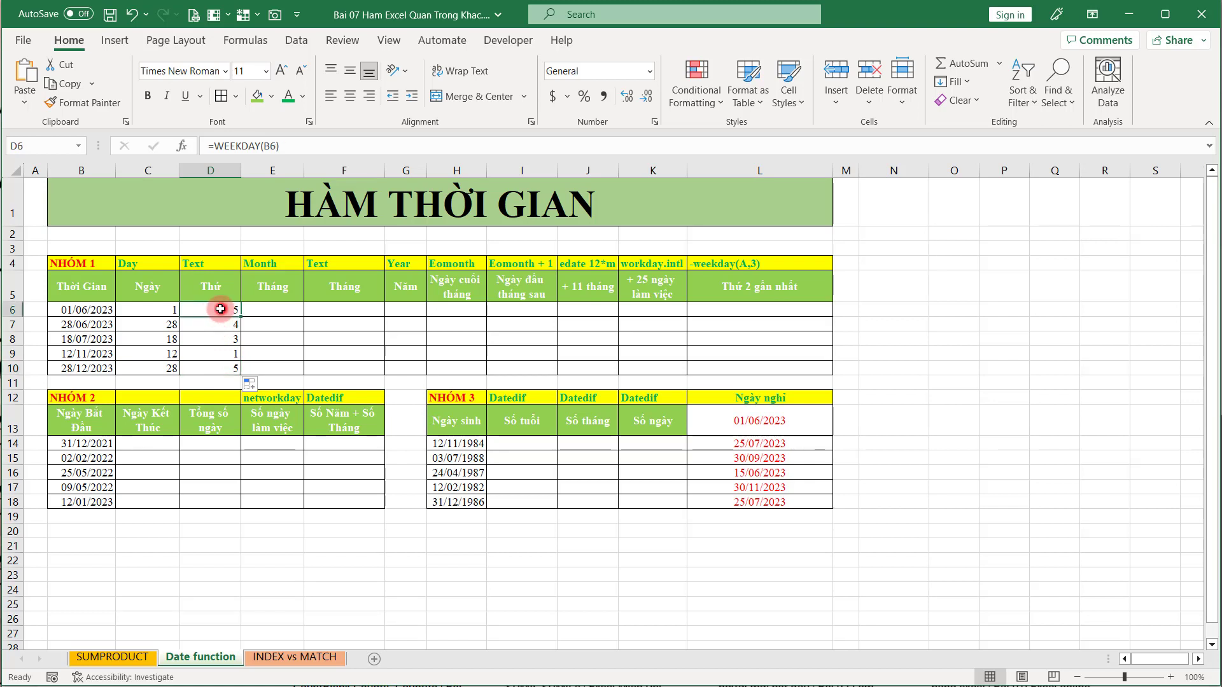
{"action": "double_click", "coordinate": [216, 310]}
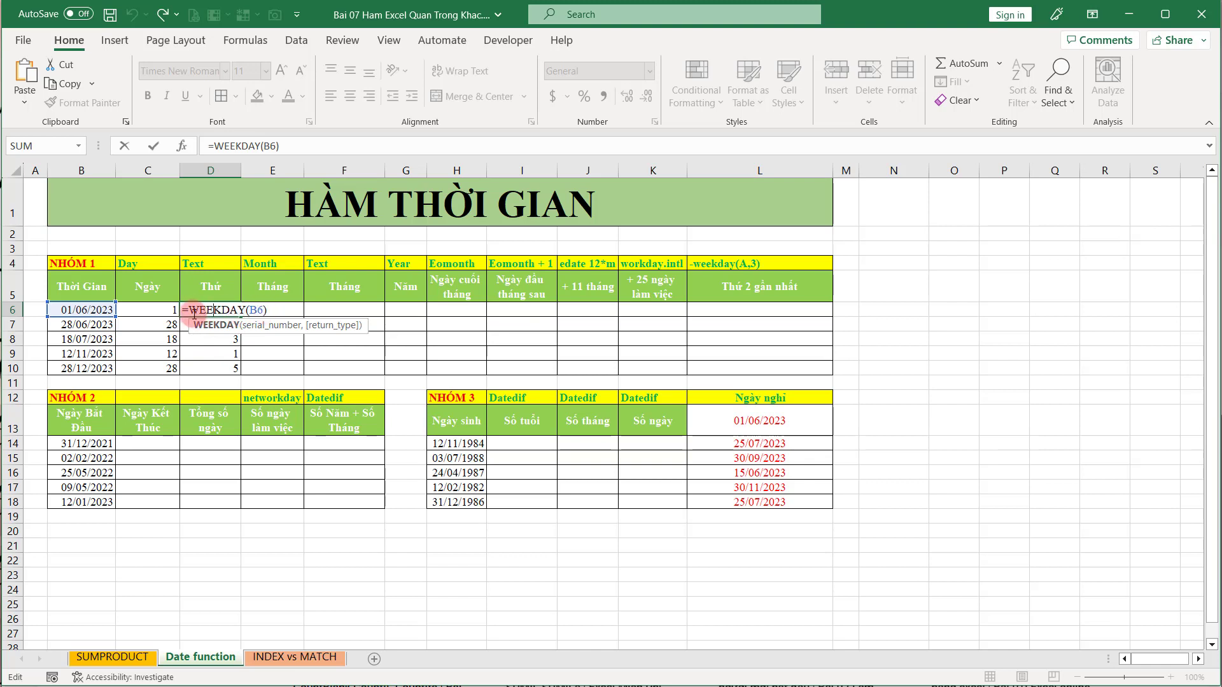
Step: Rewrite D6 as =IF(WEEKDAY(B6)=1,"Chủ Nhật","Thứ " & WEEKDAY(B6))
{"action": "left_click", "coordinate": [194, 312]}
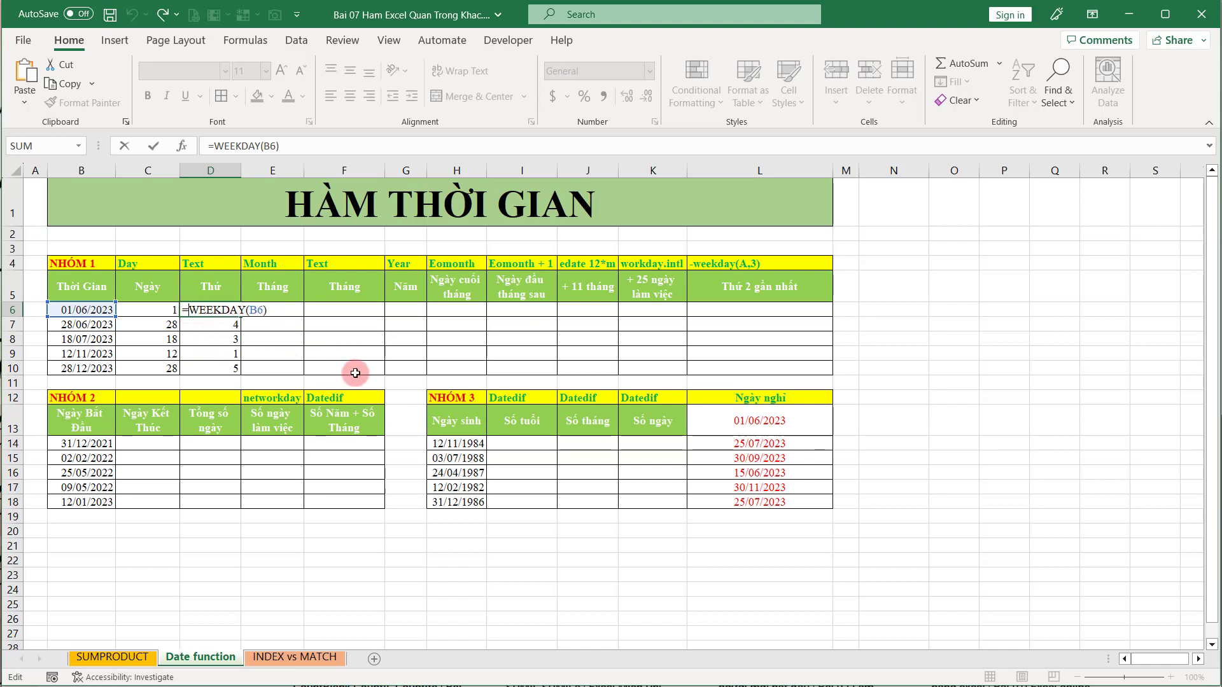
{"action": "type", "text": "I"}
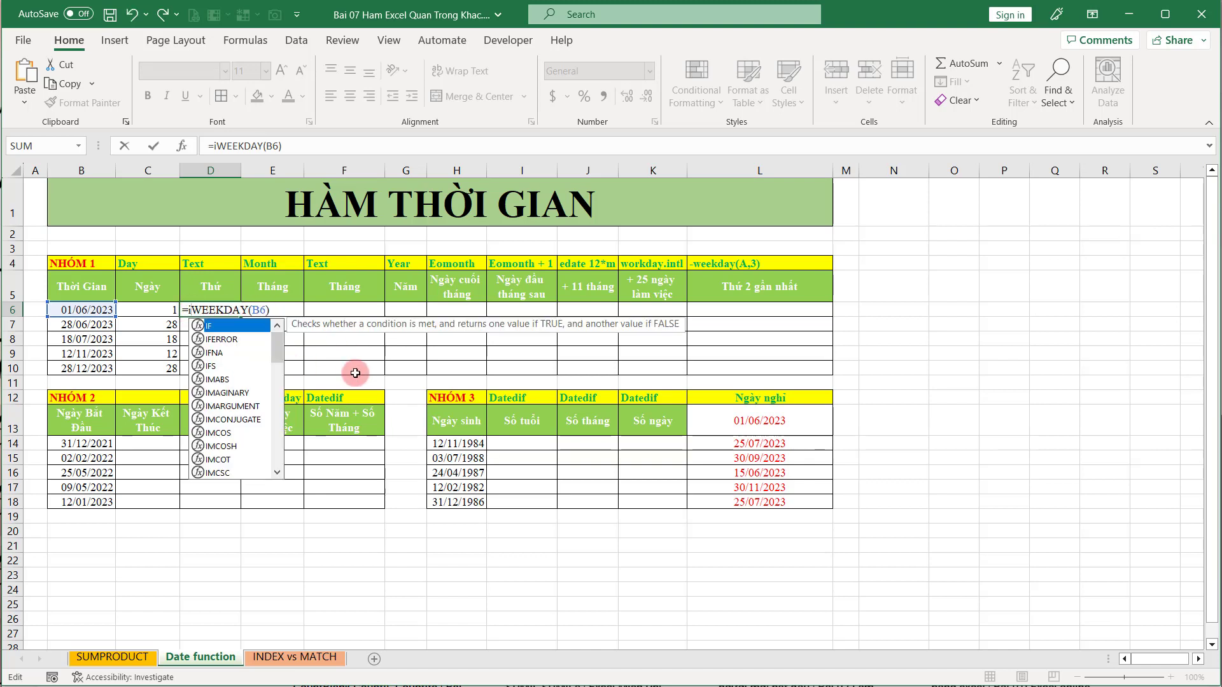
{"action": "type", "text": "F("}
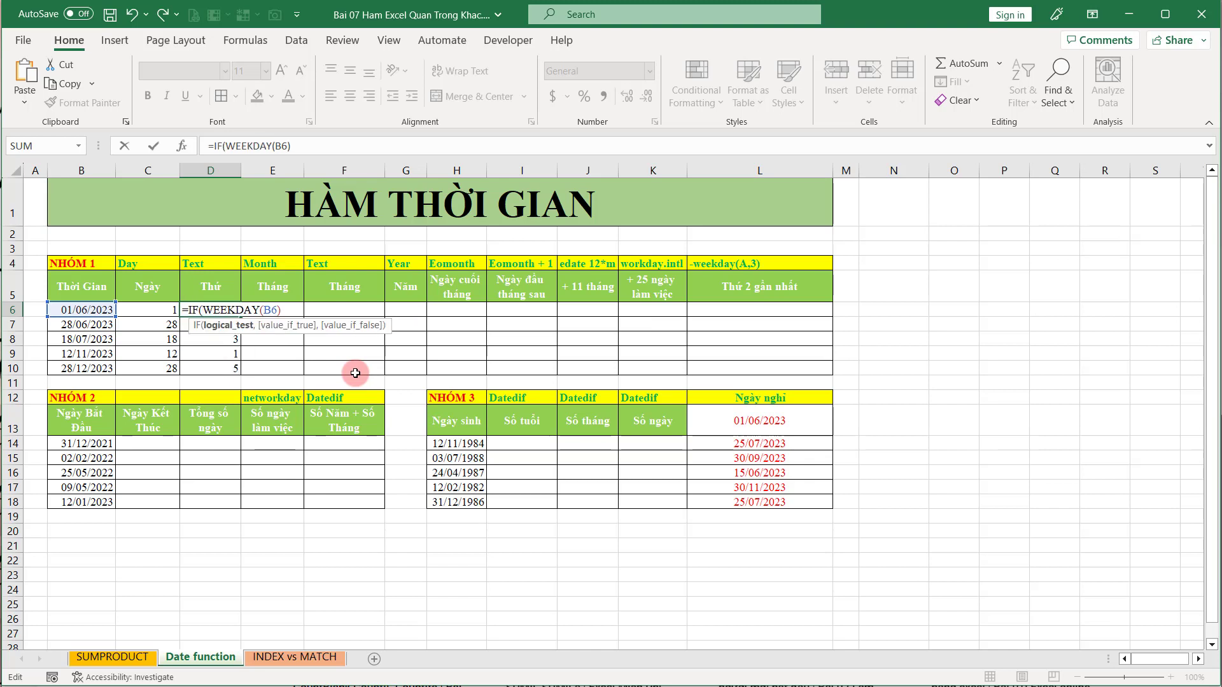
{"action": "left_click", "coordinate": [286, 311]}
{"action": "type", "text": ",\"Chủ Nhật"}
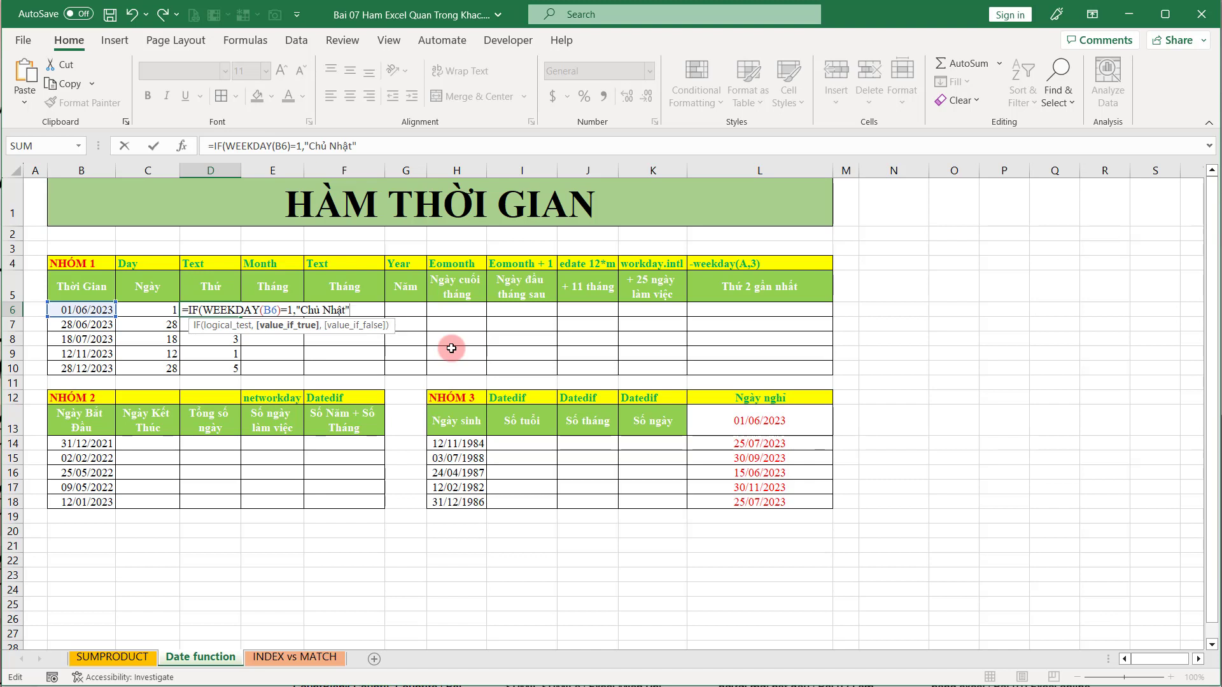
{"action": "type", "text": ","}
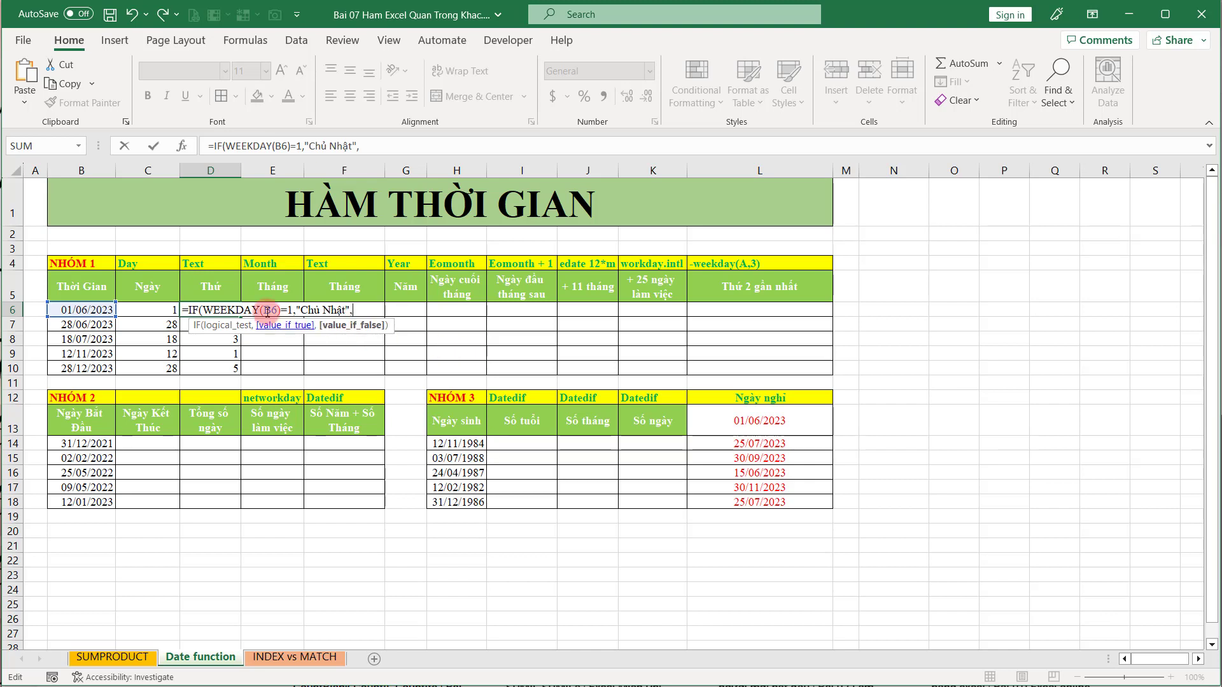
{"action": "left_click", "coordinate": [283, 310]}
{"action": "left_click_drag", "start_coordinate": [283, 310], "coordinate": [357, 310]}
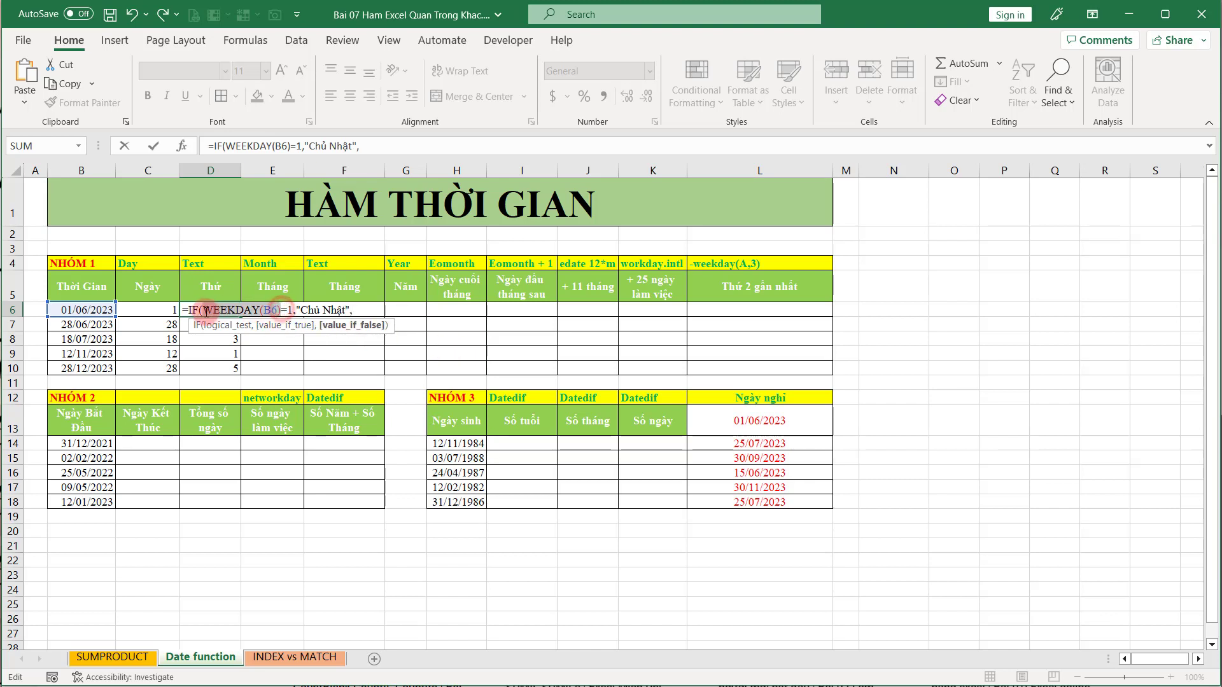
{"action": "type", "text": "WEEKDAY(B6)"}
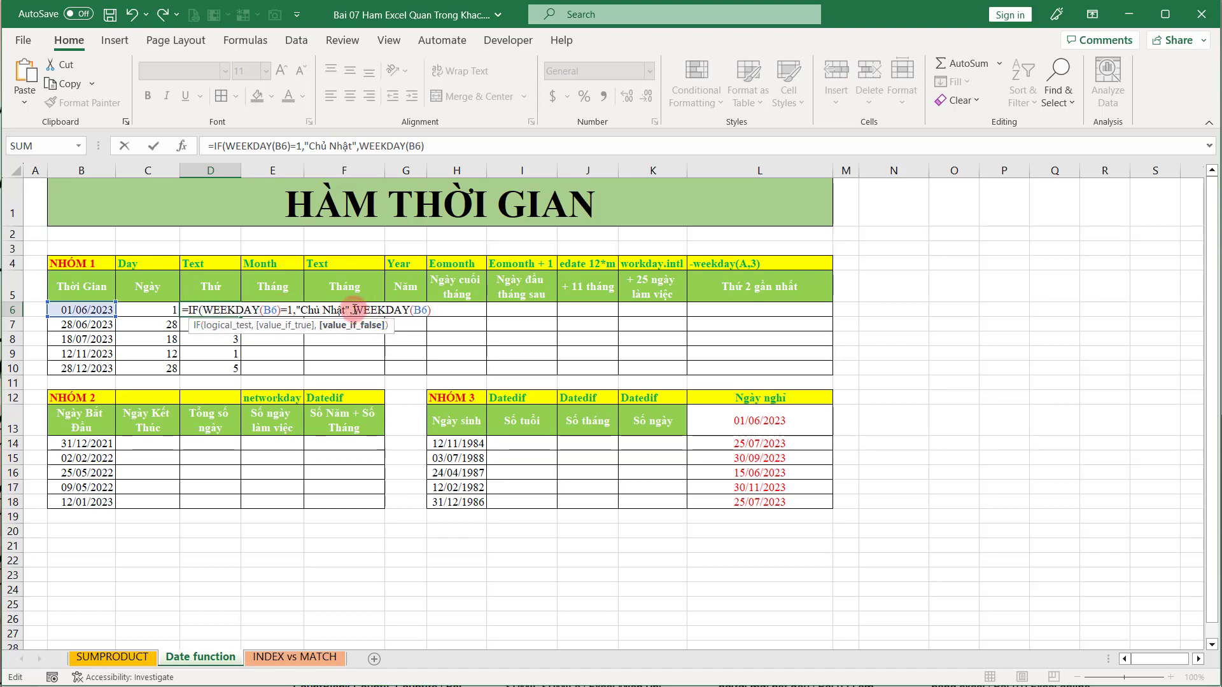
{"action": "left_click", "coordinate": [353, 309]}
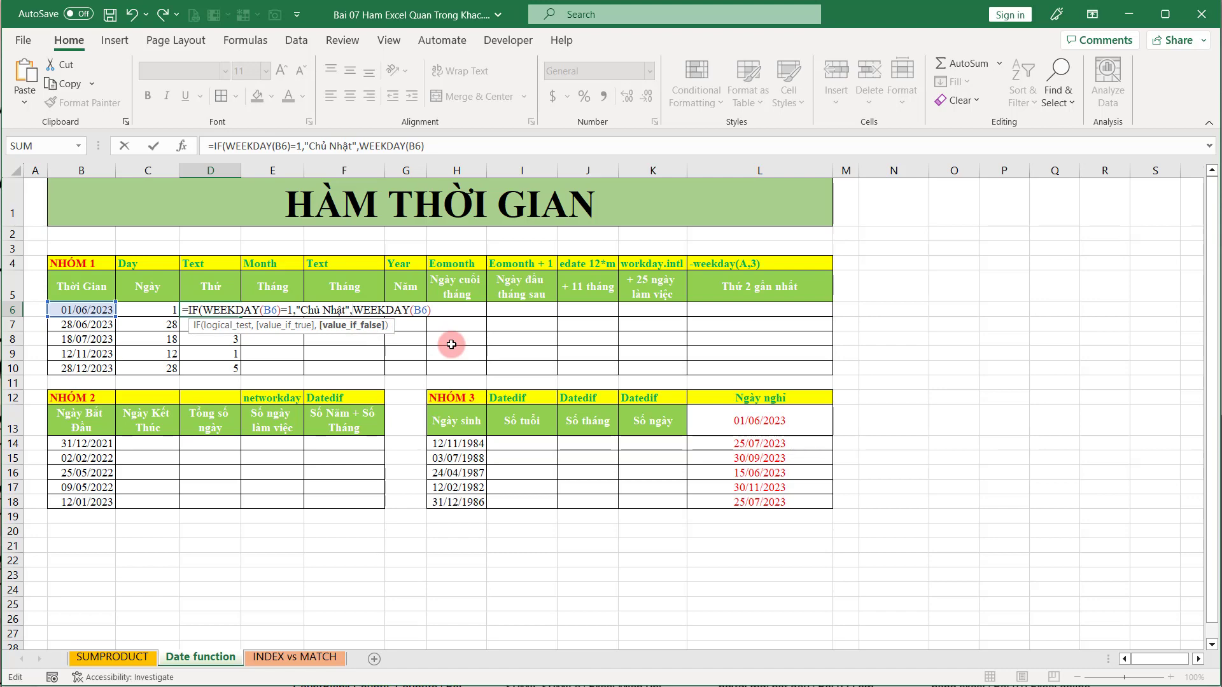
{"action": "type", "text": "\"Thứ"}
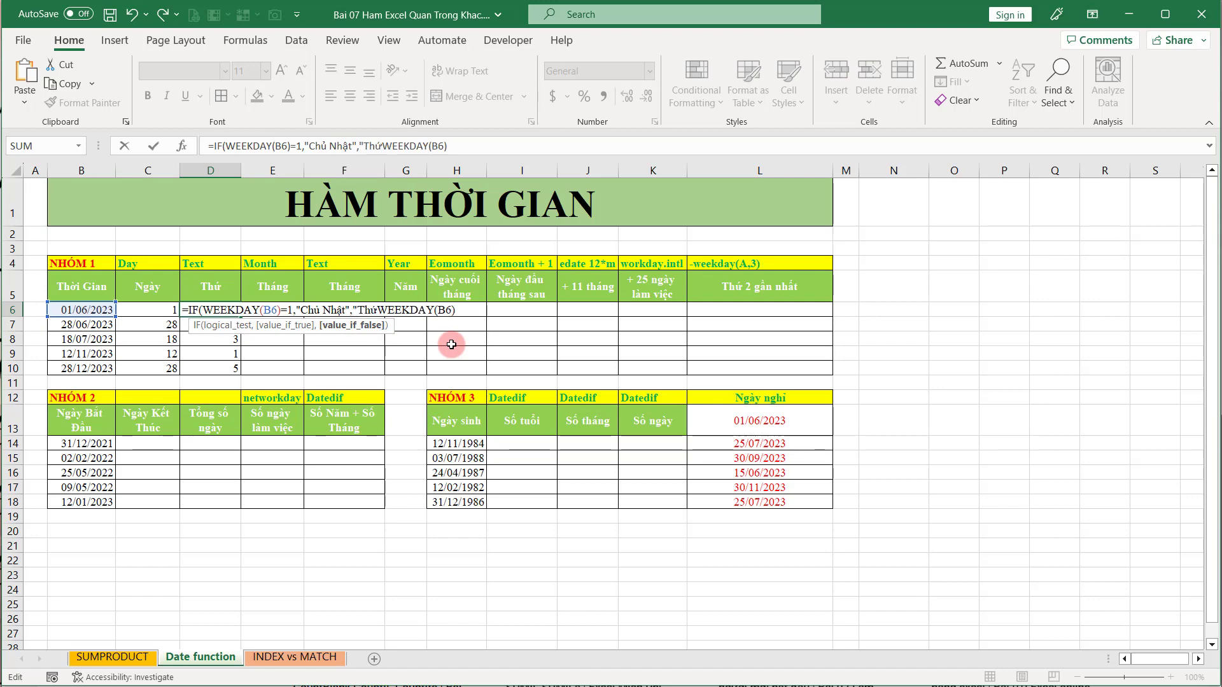
{"action": "type", "text": " \""}
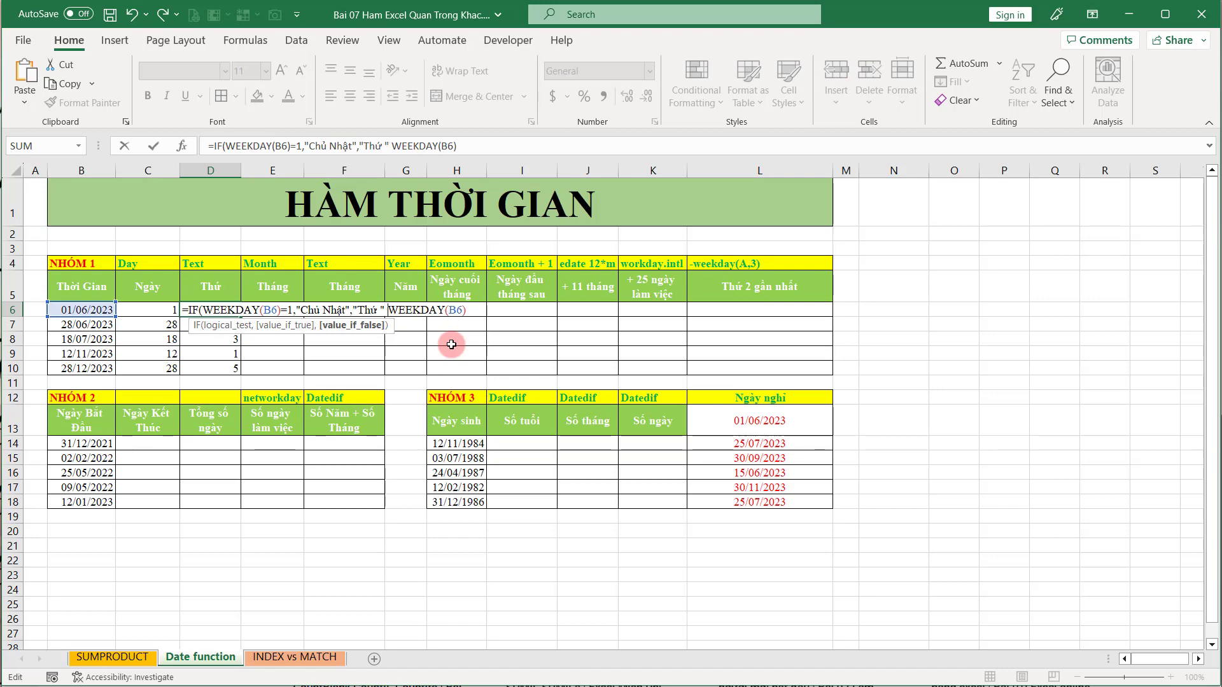
{"action": "type", "text": " &"}
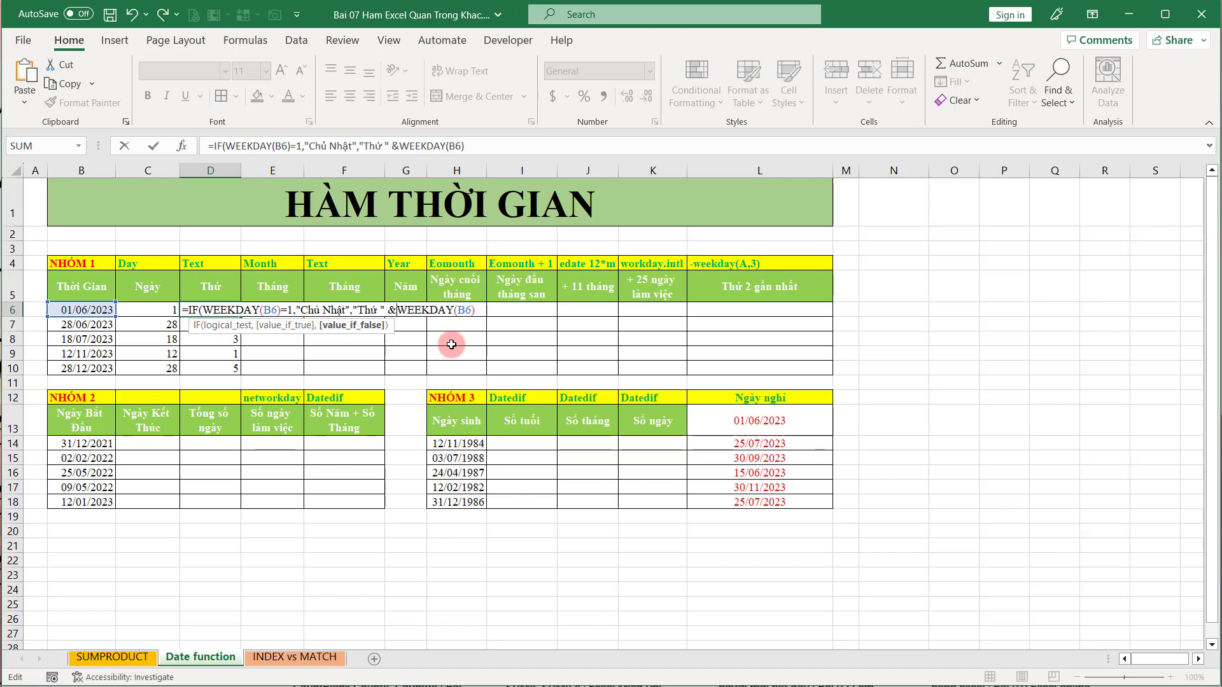
{"action": "left_click", "coordinate": [488, 313]}
{"action": "type", "text": ")"}
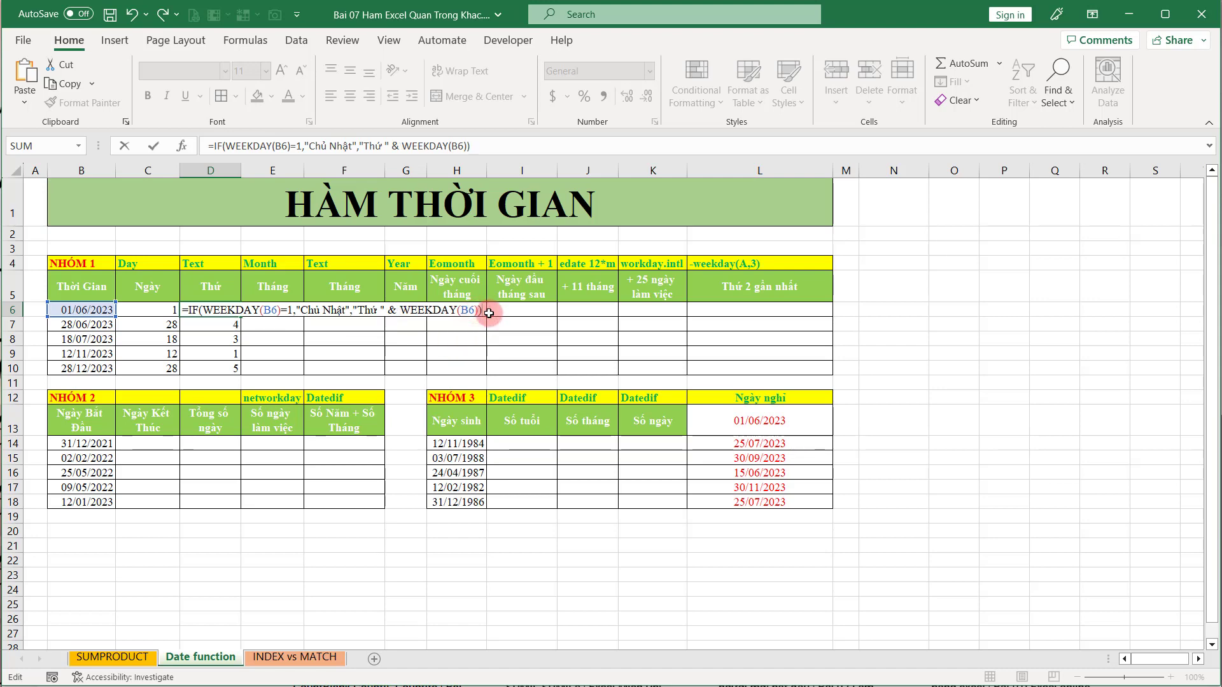
{"action": "key", "text": "Return"}
Step: Fill the IF formula to D10 and verify Thứ 5, Thứ 4, Thứ 3, Chủ Nhật, Thứ 5
{"action": "left_click", "coordinate": [232, 309]}
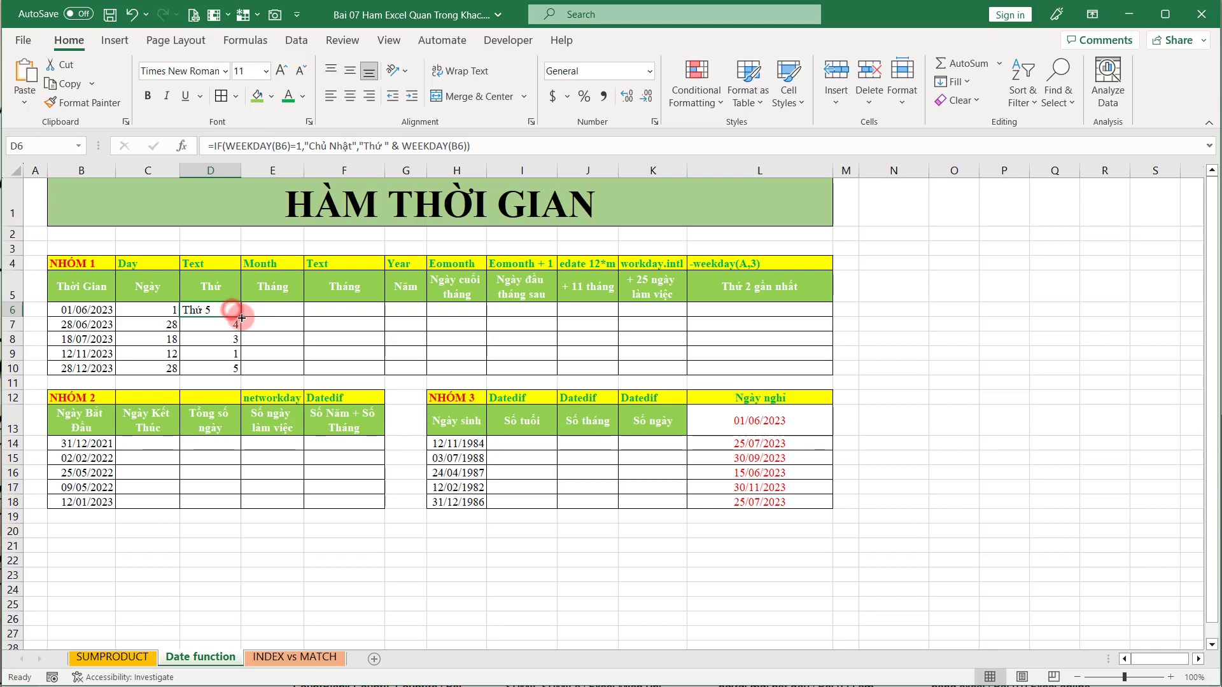
{"action": "double_click", "coordinate": [245, 316]}
{"action": "left_click", "coordinate": [288, 316]}
{"action": "left_click", "coordinate": [233, 311]}
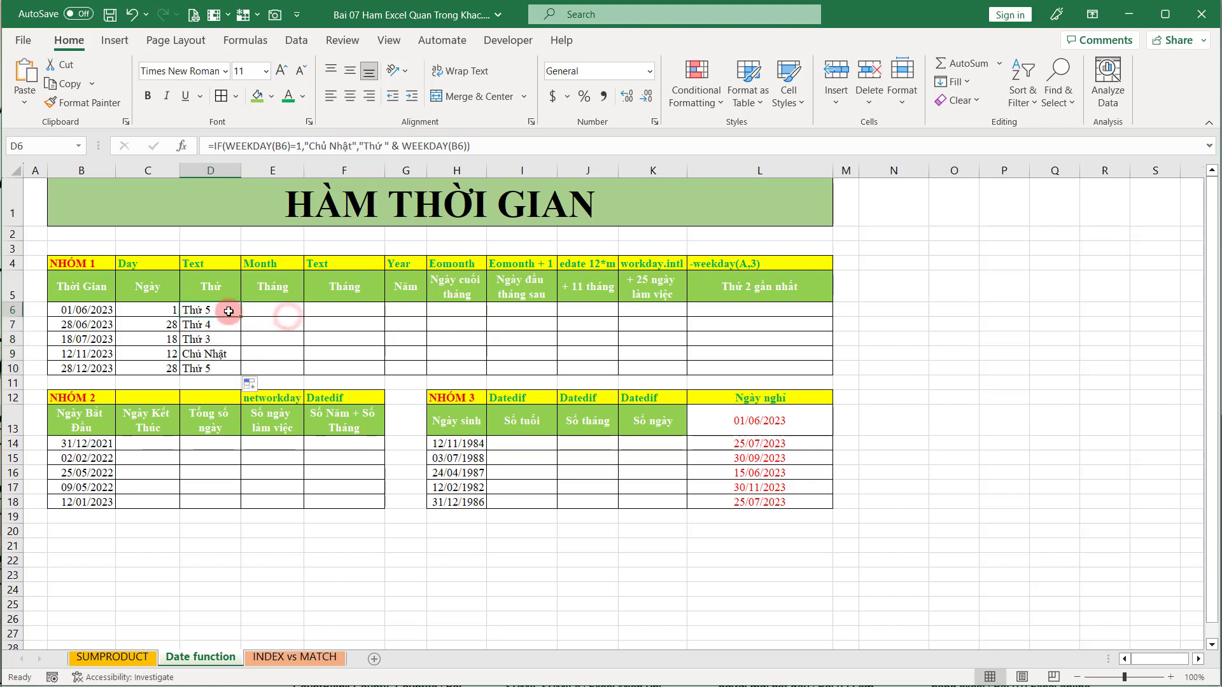
{"action": "left_click", "coordinate": [220, 325]}
{"action": "left_click", "coordinate": [215, 343]}
{"action": "left_click", "coordinate": [221, 355]}
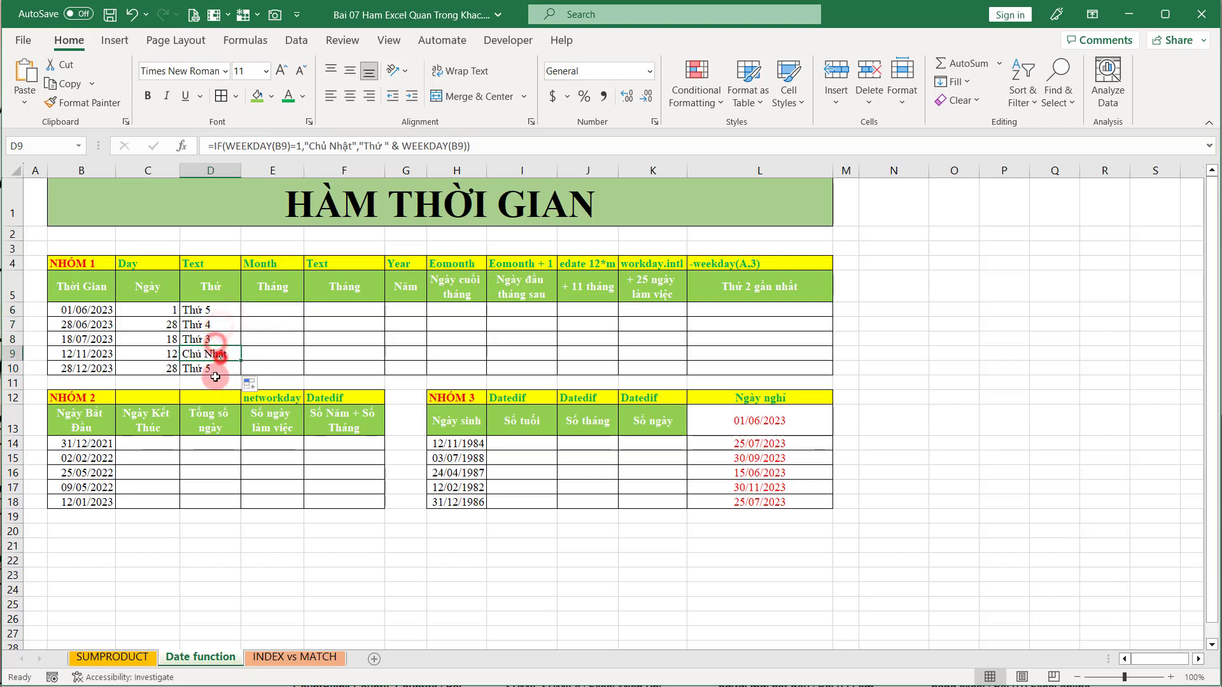
{"action": "left_click", "coordinate": [217, 369]}
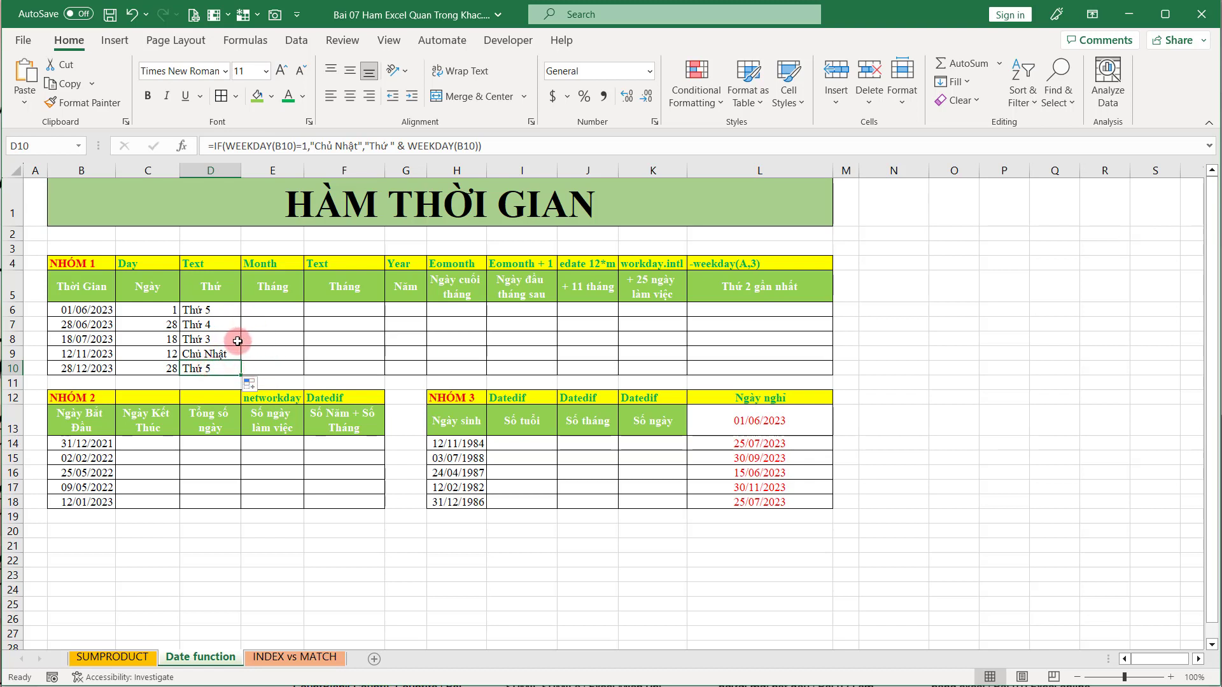
{"action": "left_click", "coordinate": [271, 311]}
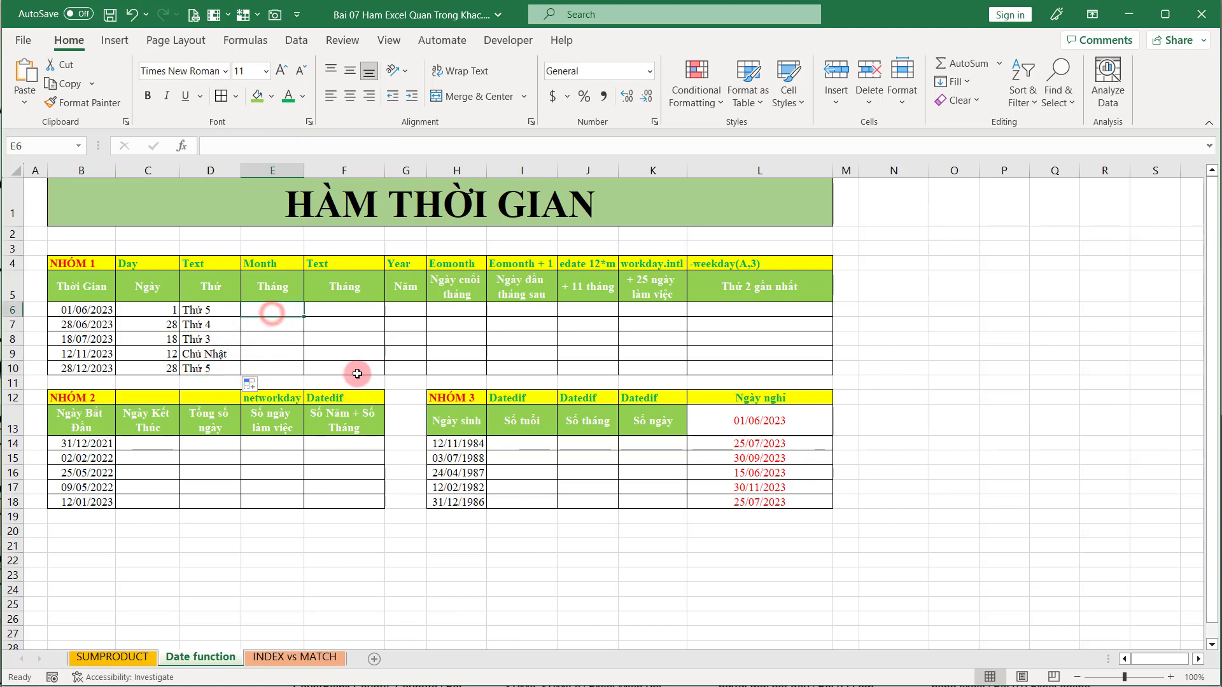
Step: Enter =MONTH(B6) in E6 and fill it to E10, returning 6, 6, 7, 11, 12
{"action": "type", "text": "=m"}
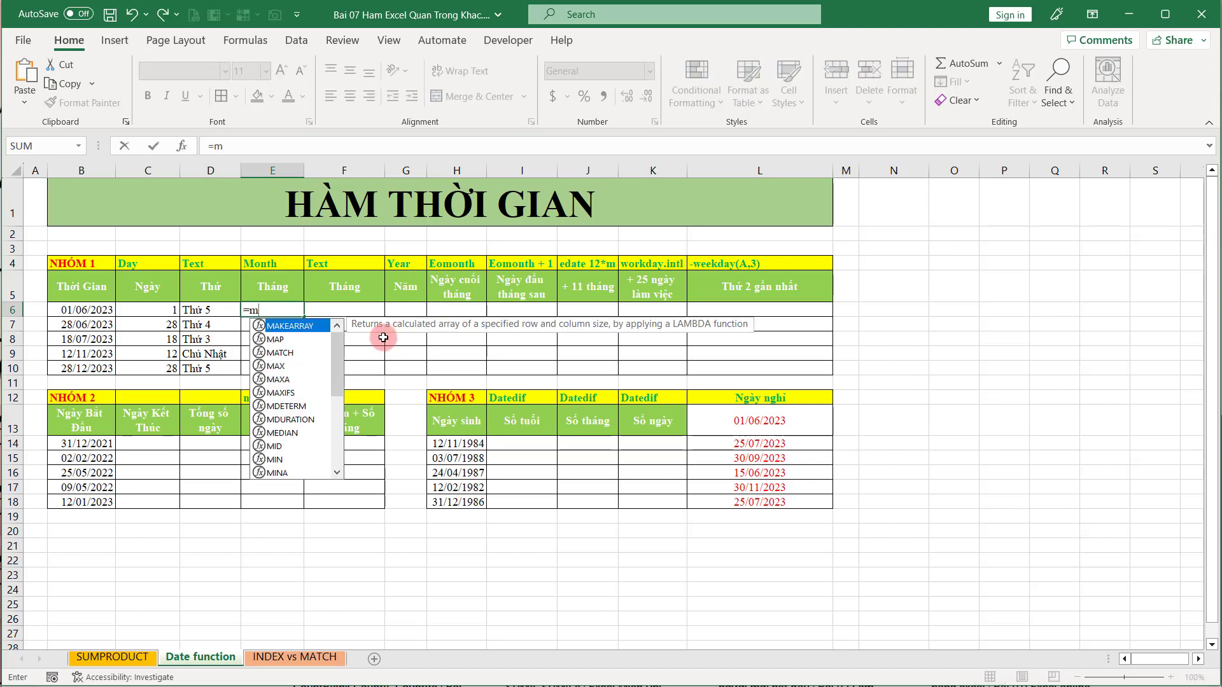
{"action": "type", "text": "i"}
{"action": "key", "text": "BackSpace"}
{"action": "type", "text": "on"}
{"action": "key", "text": "Tab"}
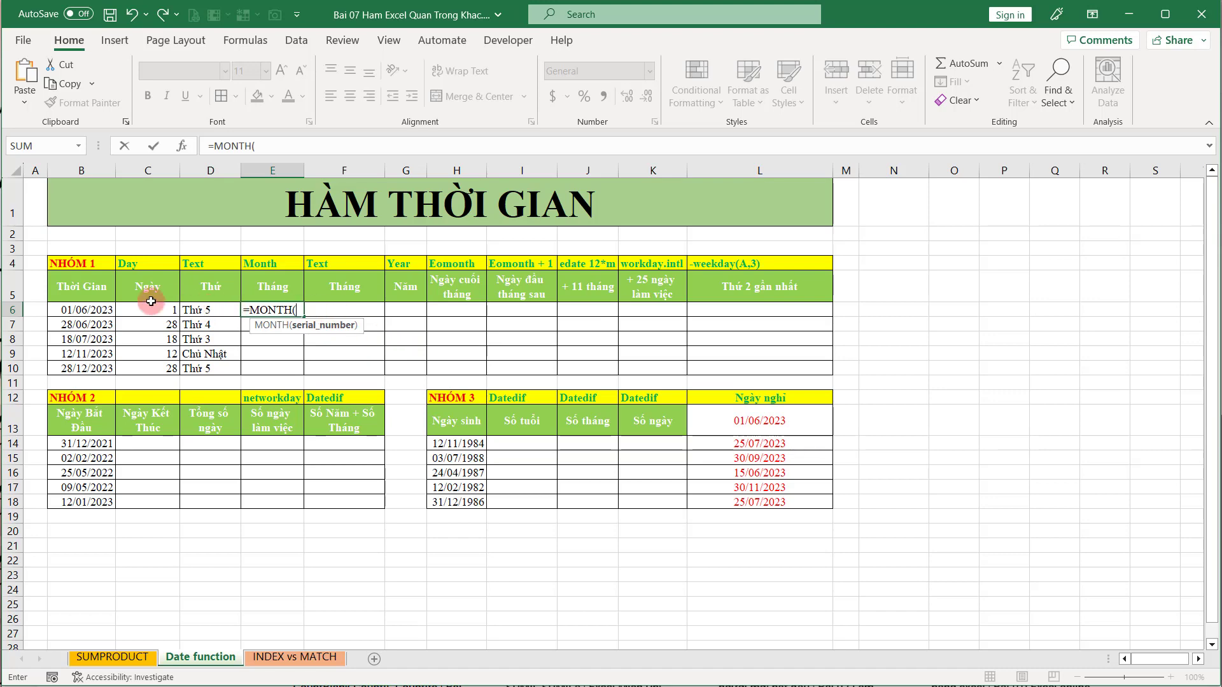
{"action": "left_click", "coordinate": [98, 310]}
{"action": "key", "text": "Return"}
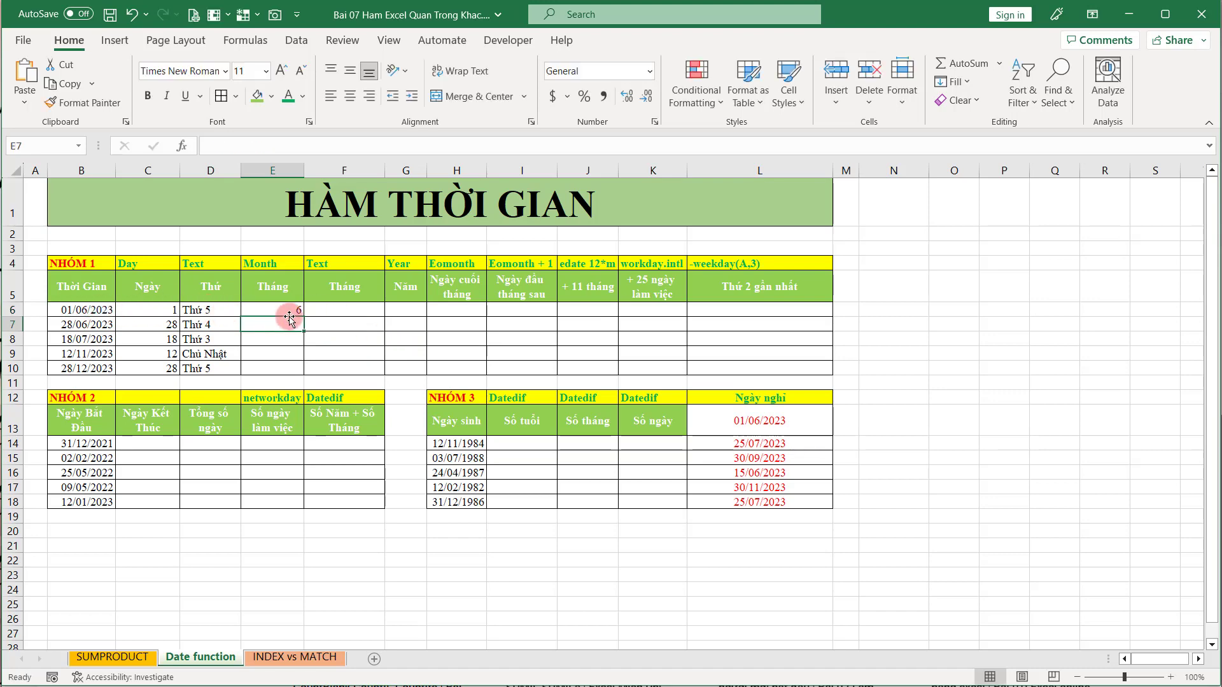
{"action": "left_click", "coordinate": [300, 313]}
{"action": "double_click", "coordinate": [305, 319]}
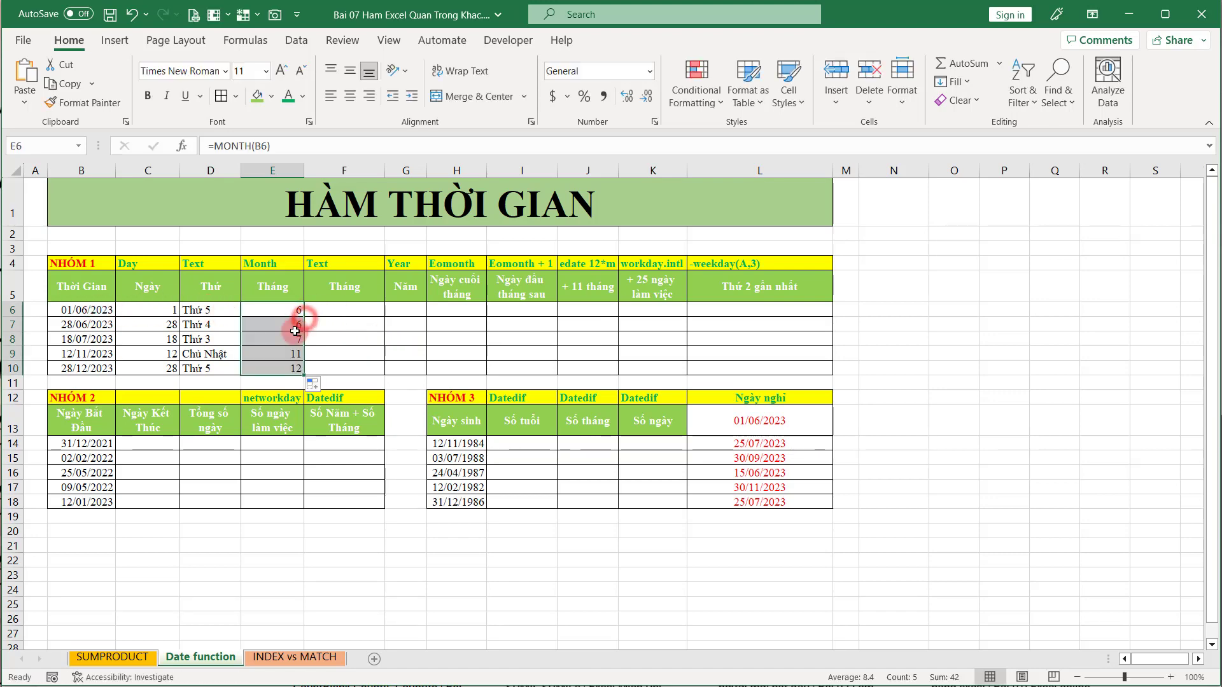
{"action": "left_click", "coordinate": [291, 326]}
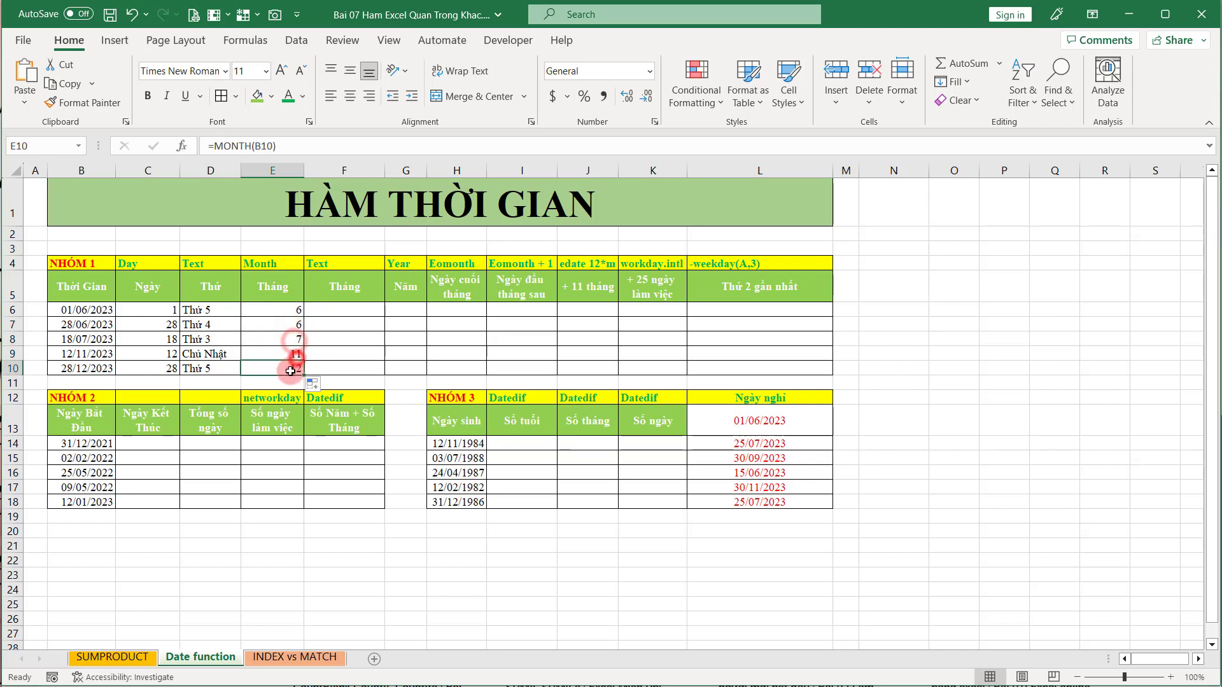
{"action": "left_click", "coordinate": [334, 313]}
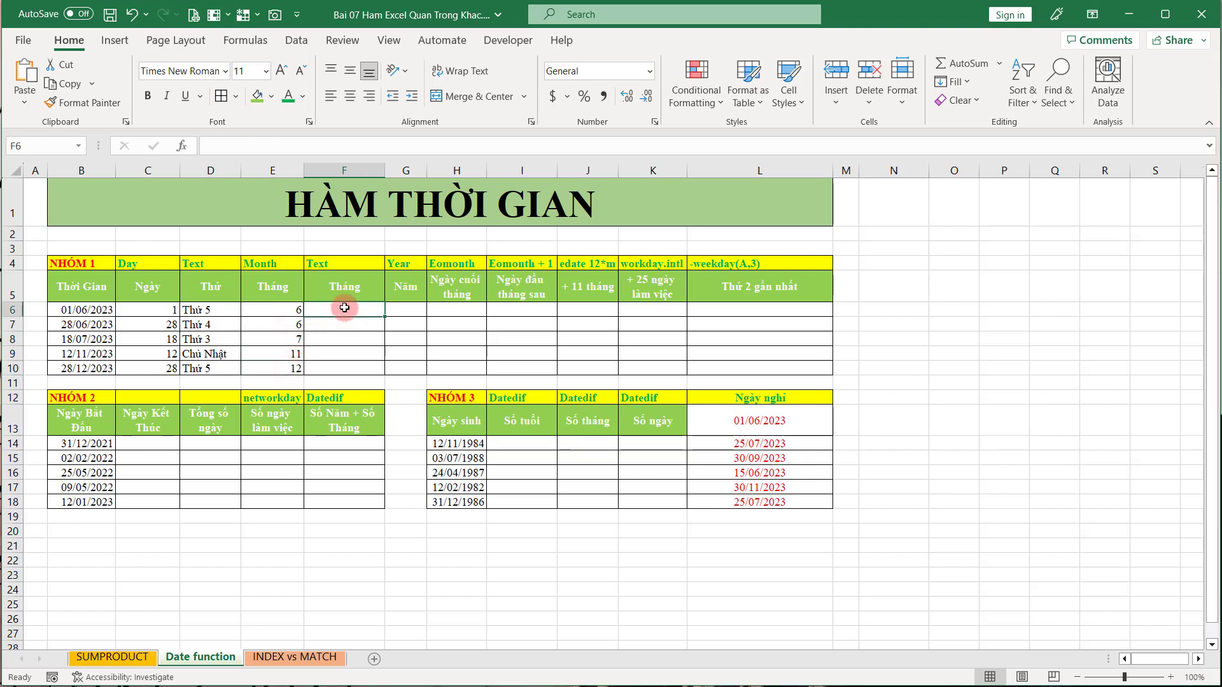
{"action": "left_click", "coordinate": [345, 311]}
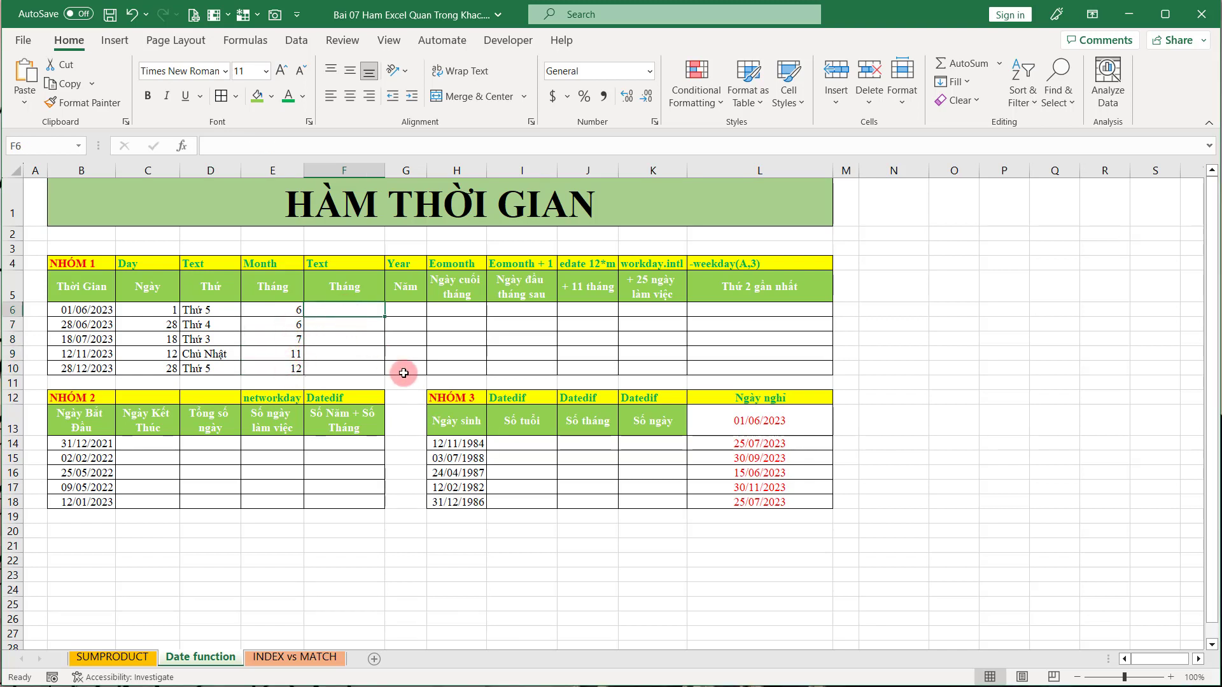
Step: Enter =TEXT(B6,"mmm") in F6 and fill it down to F10
{"action": "type", "text": "=te"}
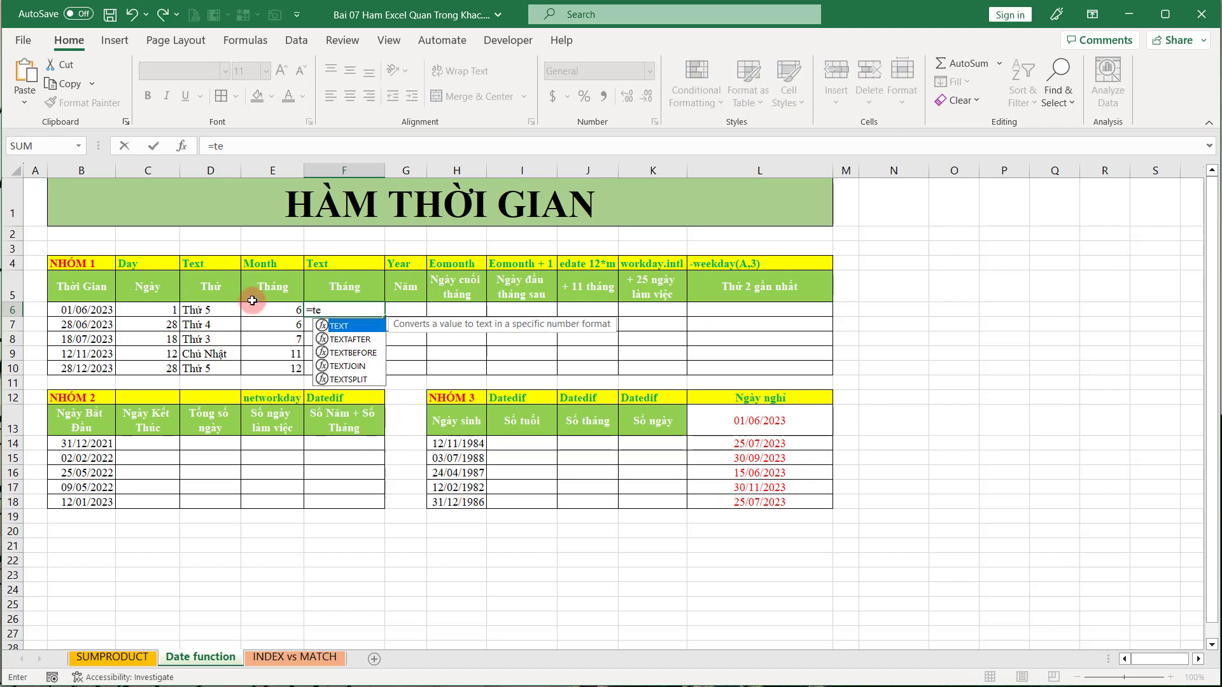
{"action": "key", "text": "Tab"}
{"action": "left_click", "coordinate": [94, 310]}
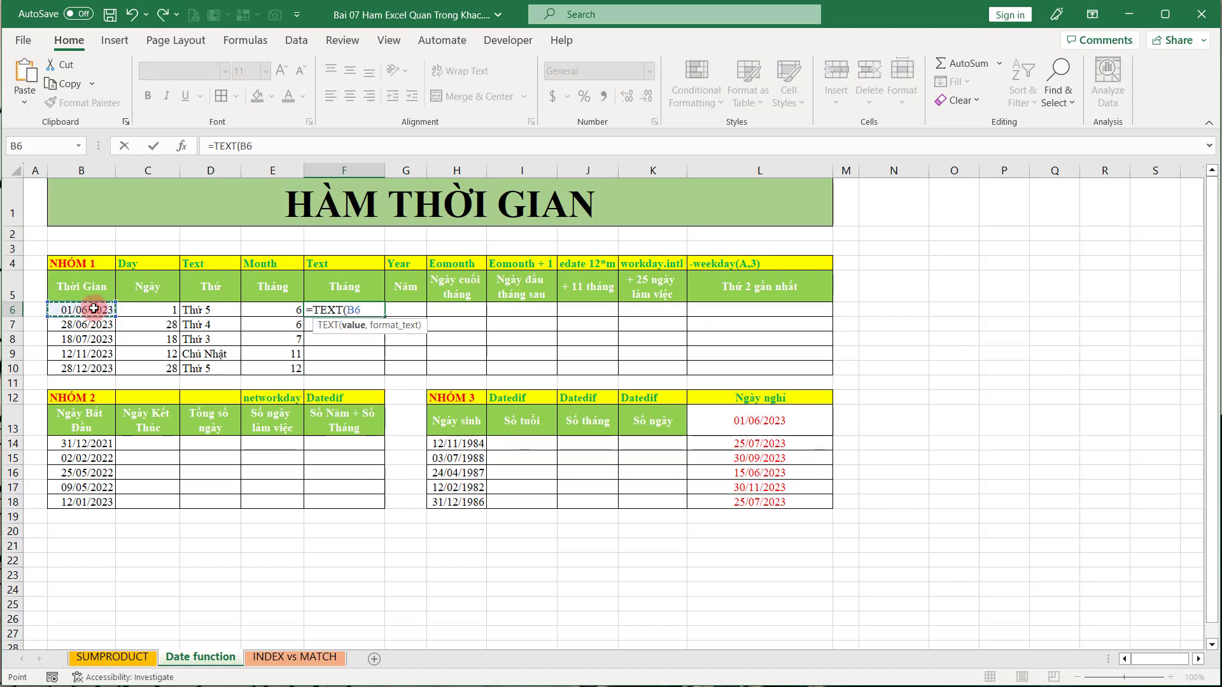
{"action": "type", "text": ",\"mmm"}
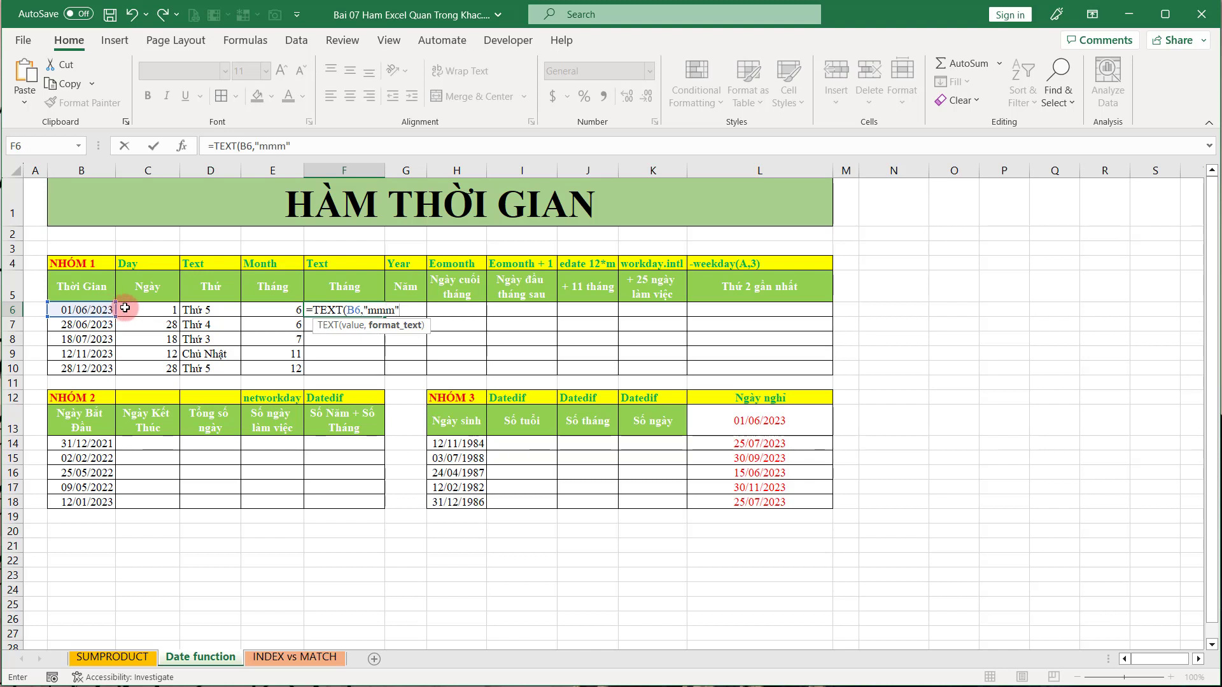
{"action": "key", "text": "Return"}
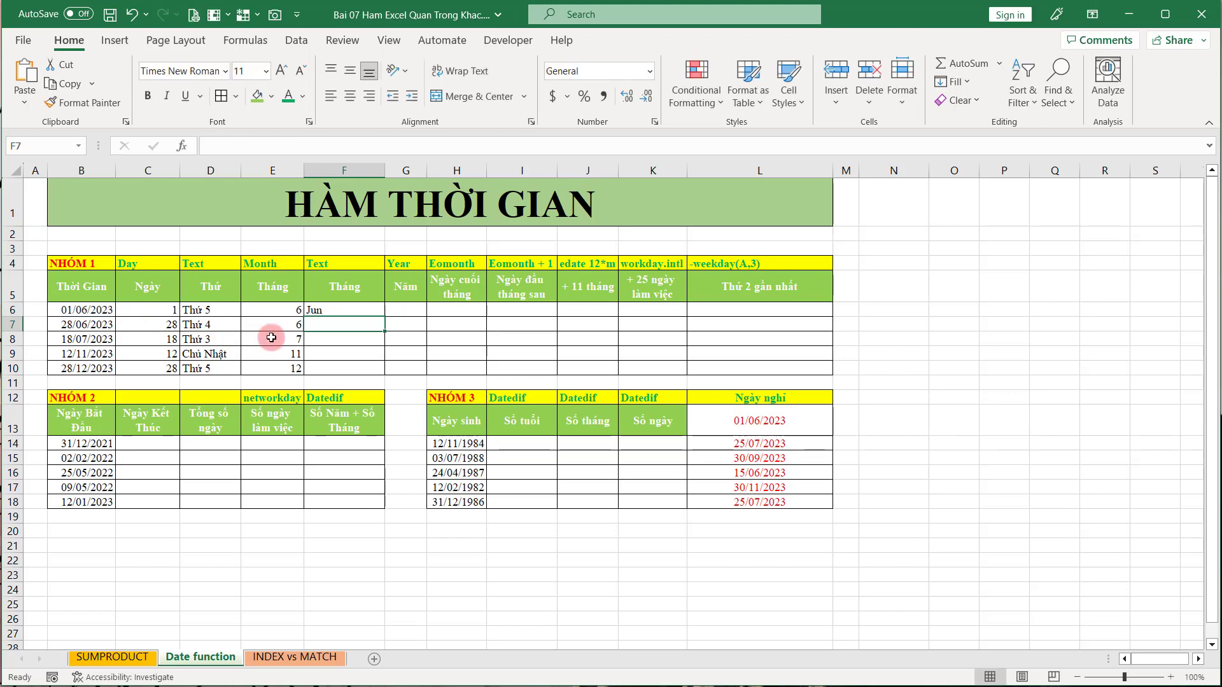
{"action": "left_click", "coordinate": [347, 309]}
{"action": "double_click", "coordinate": [385, 317]}
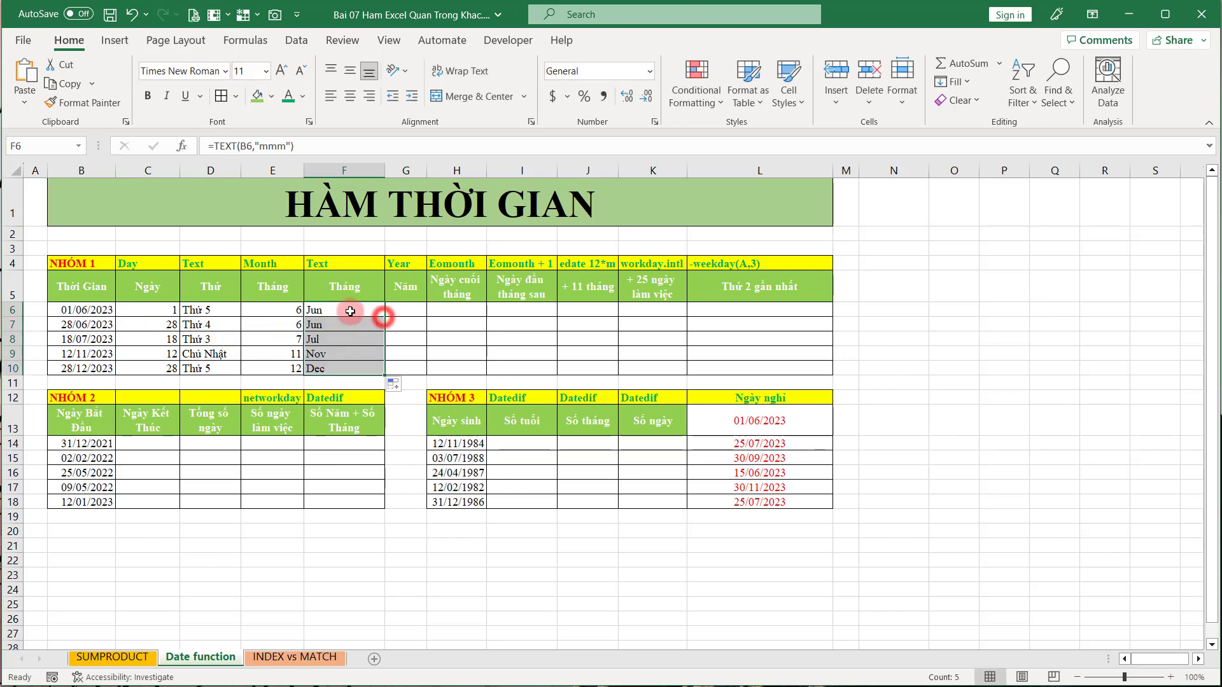
Step: Lengthen the format to "mmmm" and refill F6:F10 with June, June, July, November, December
{"action": "double_click", "coordinate": [376, 311]}
{"action": "left_click", "coordinate": [399, 310]}
{"action": "type", "text": "m"}
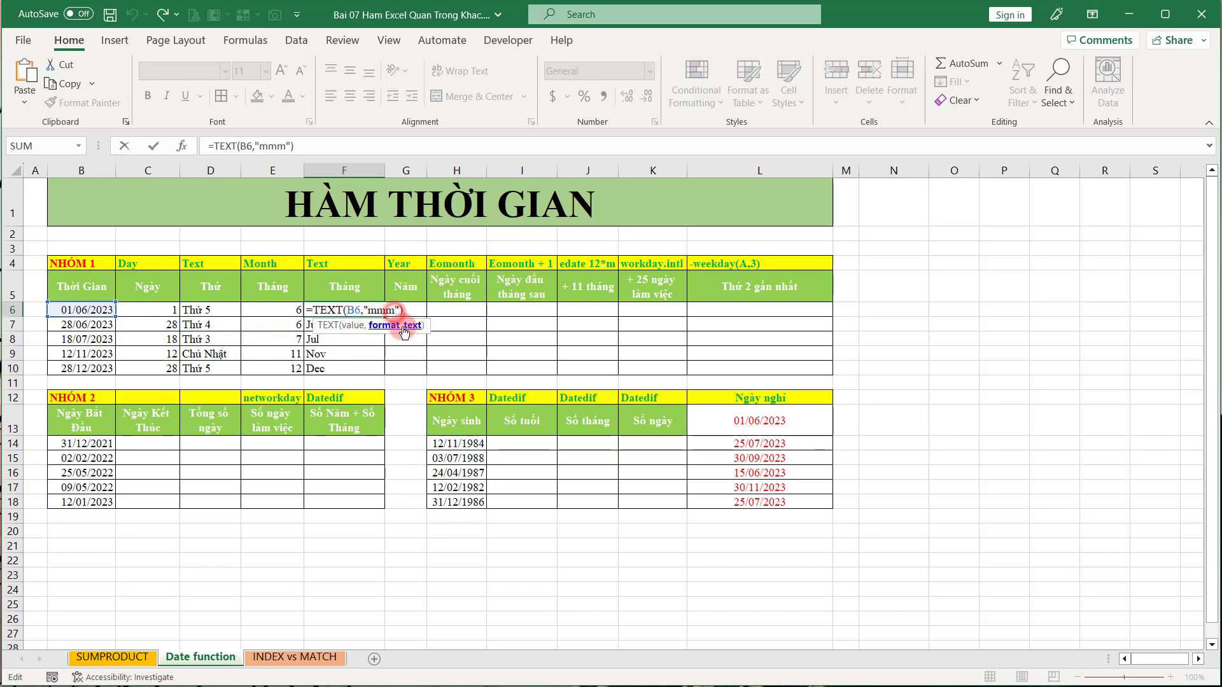
{"action": "key", "text": "Return"}
{"action": "left_click", "coordinate": [369, 312]}
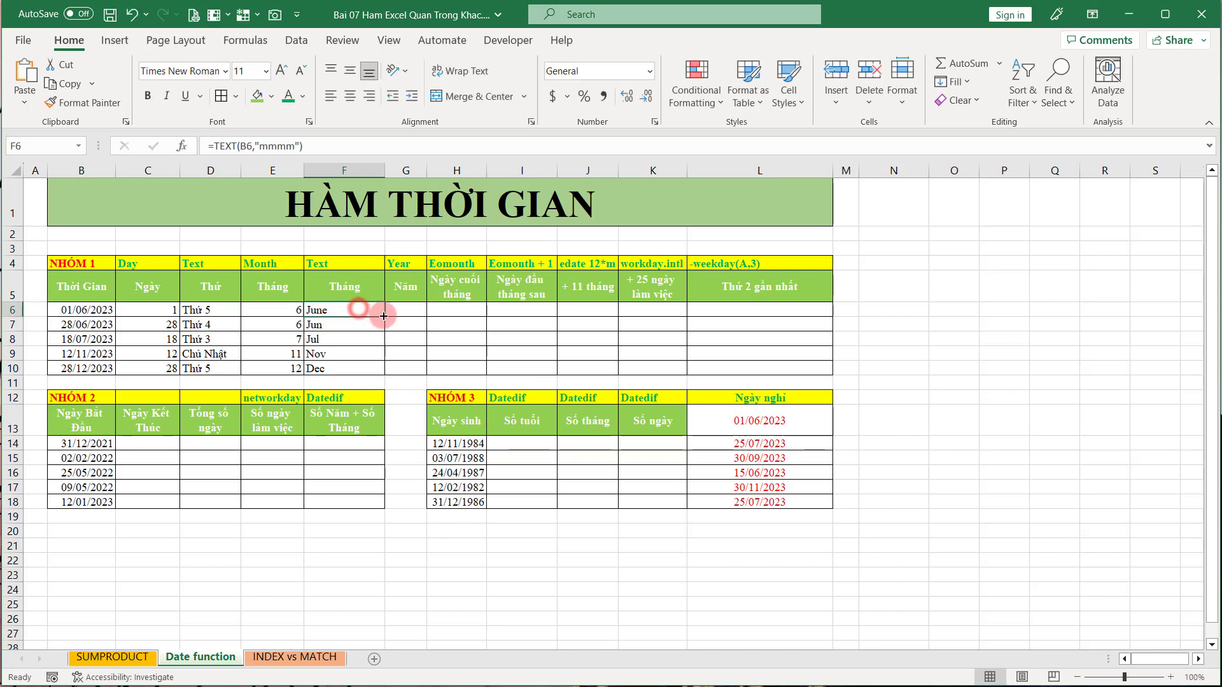
{"action": "double_click", "coordinate": [382, 316]}
{"action": "left_click", "coordinate": [349, 312]}
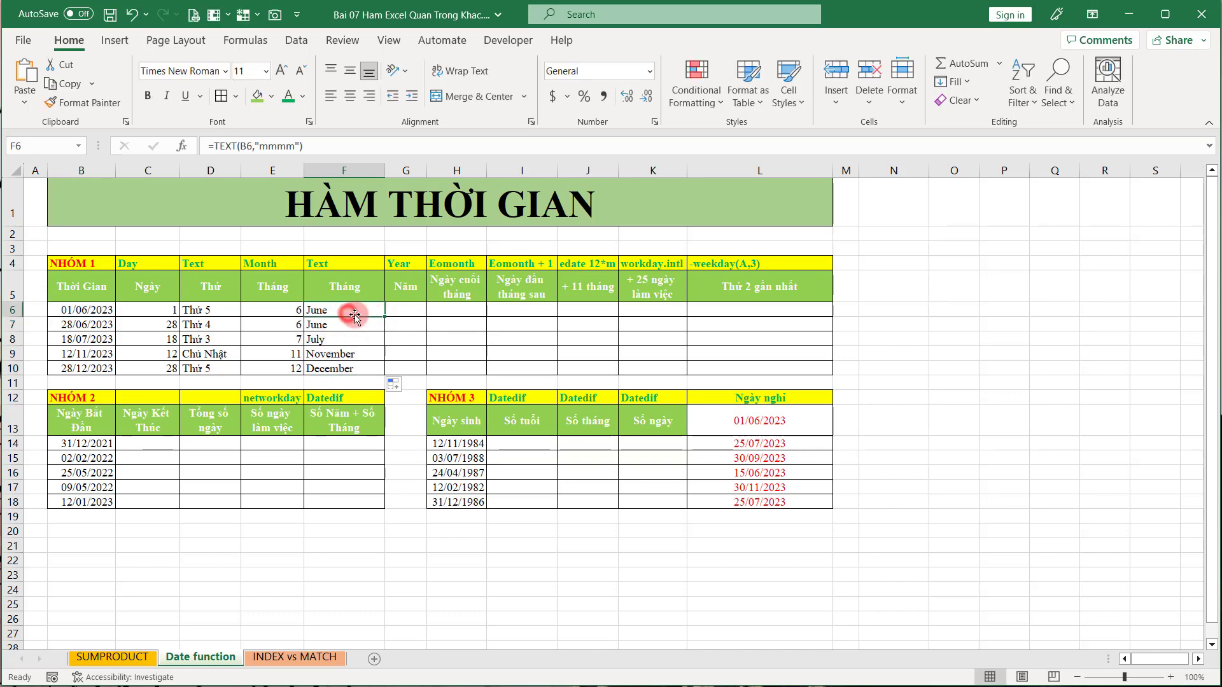
{"action": "left_click", "coordinate": [406, 308]}
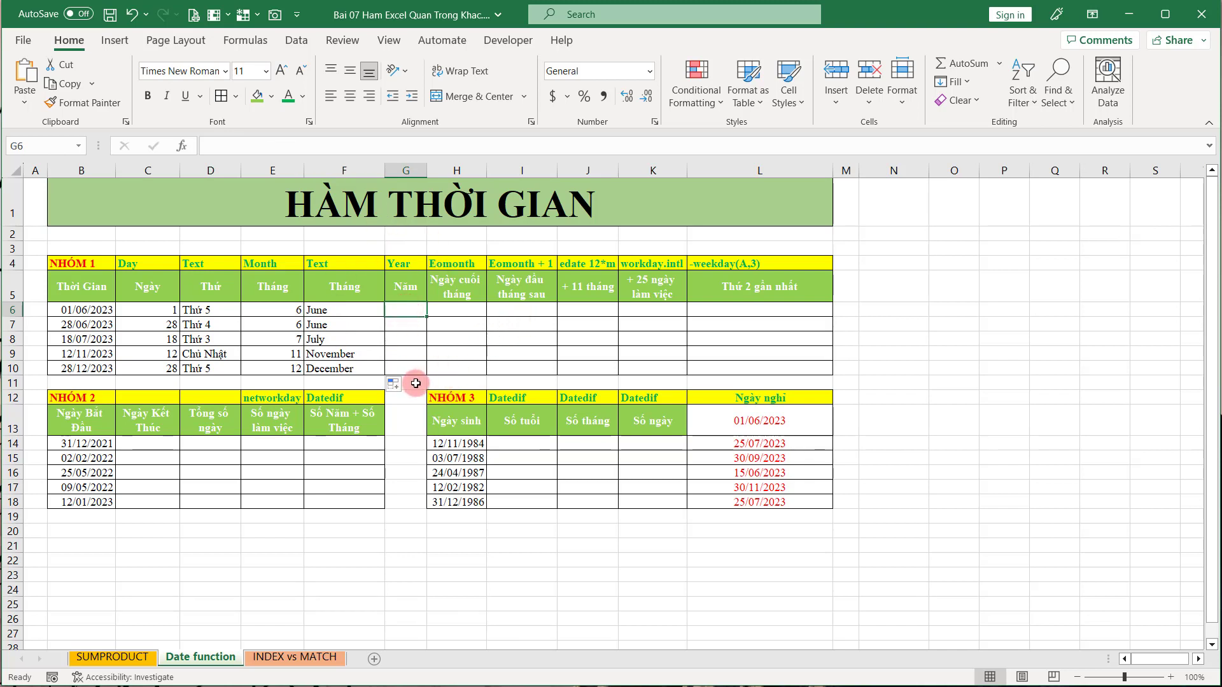
Step: Enter =YEAR(B6) in G6 and fill it down to G10, showing 2023
{"action": "type", "text": "=year"}
{"action": "key", "text": "Tab"}
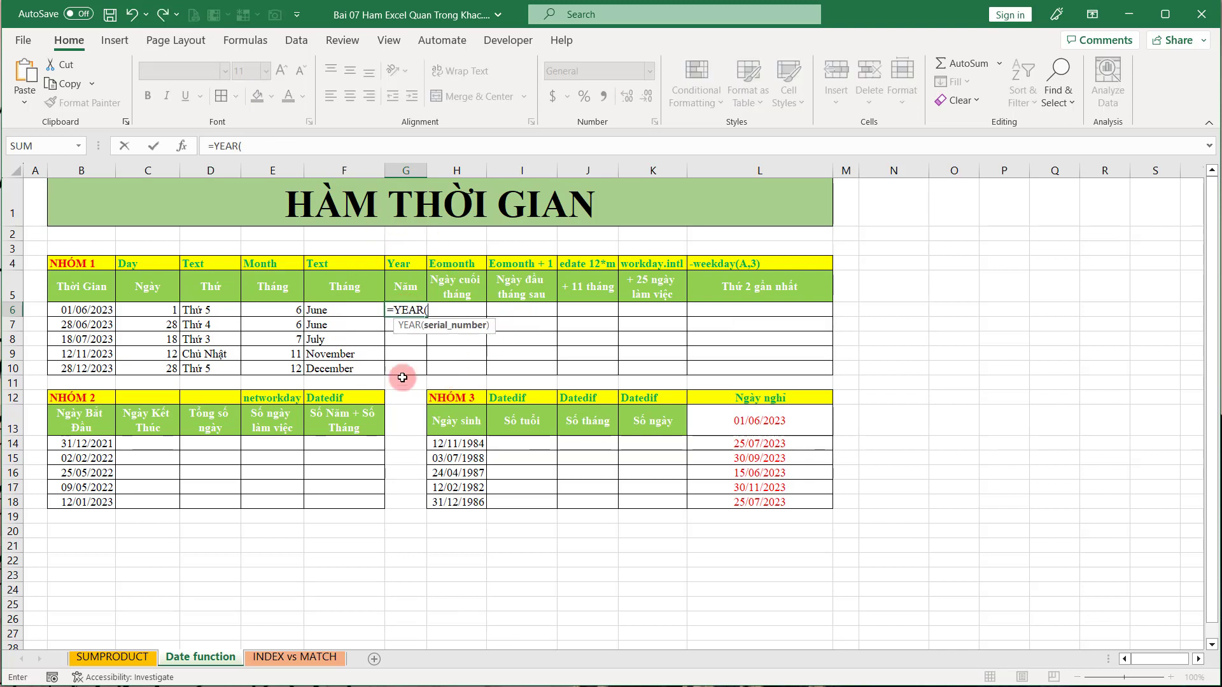
{"action": "left_click", "coordinate": [95, 311]}
{"action": "key", "text": "Return"}
{"action": "left_click", "coordinate": [408, 310]}
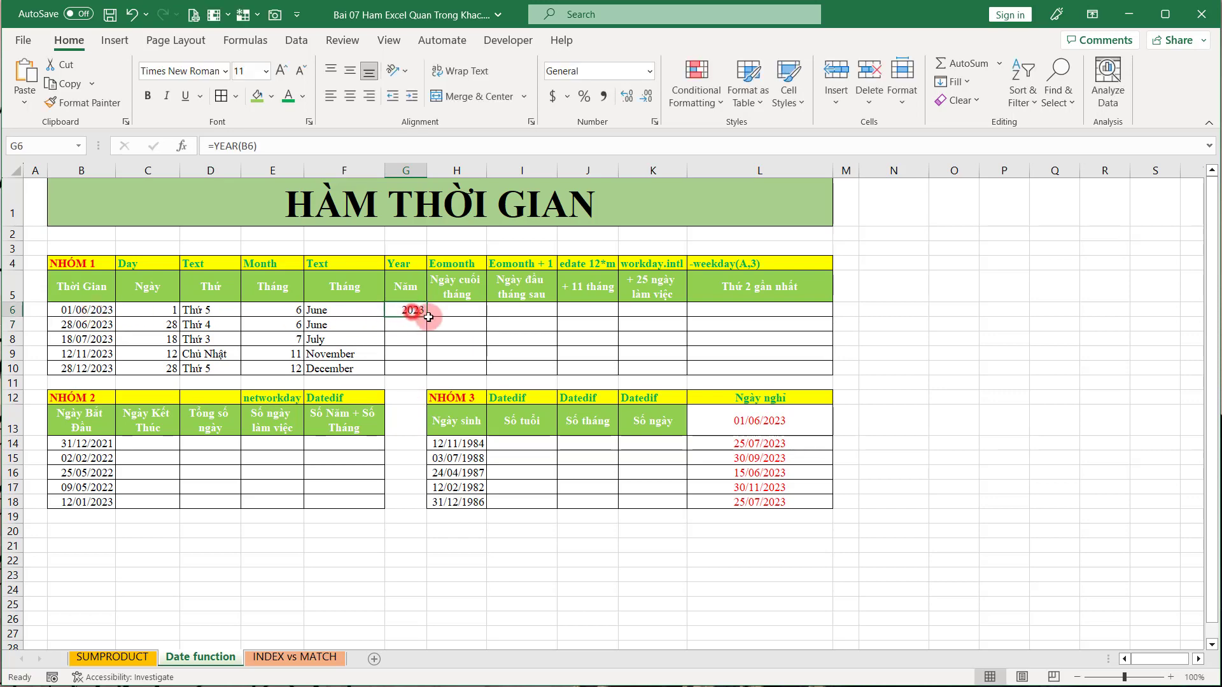
{"action": "double_click", "coordinate": [427, 317]}
Step: Select H6 for the month-end formula after checking the source date in B6
{"action": "left_click", "coordinate": [445, 311]}
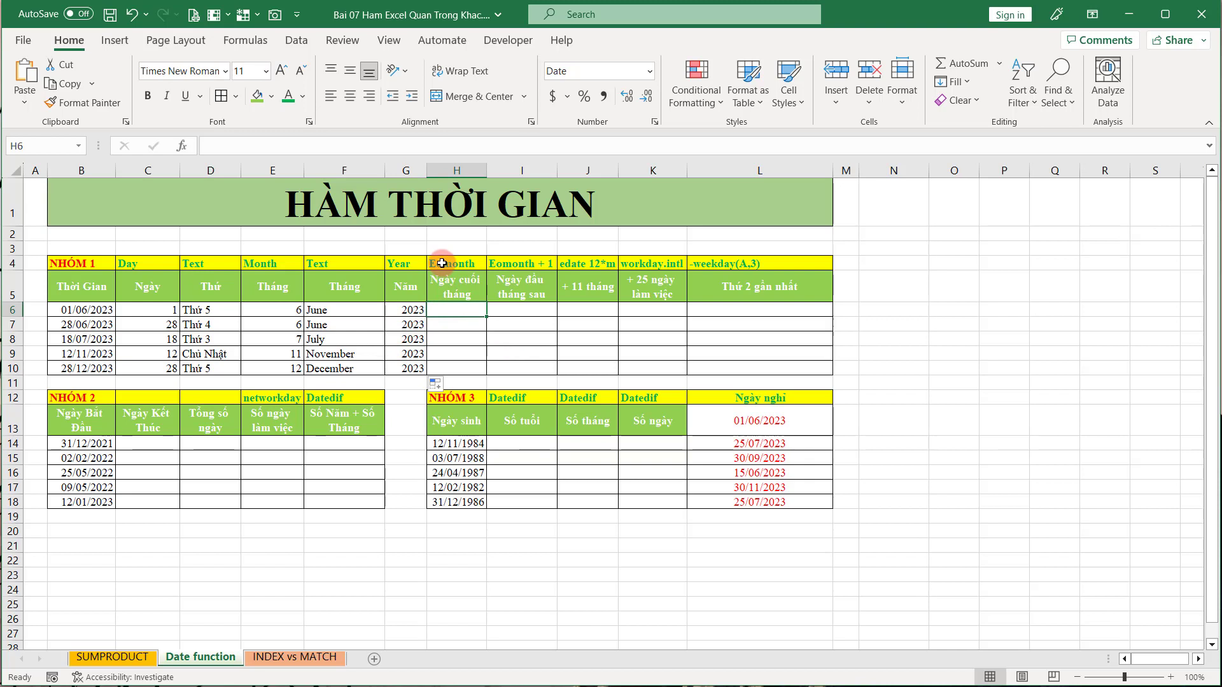
{"action": "left_click", "coordinate": [453, 306]}
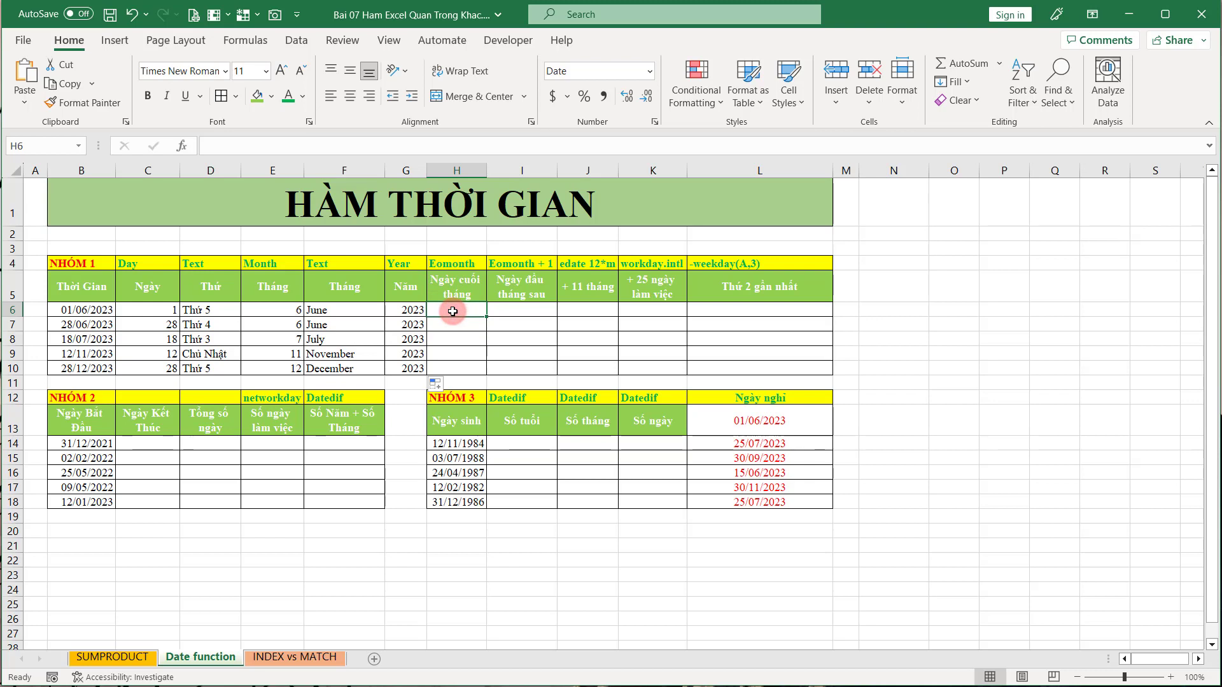
{"action": "left_click", "coordinate": [107, 314]}
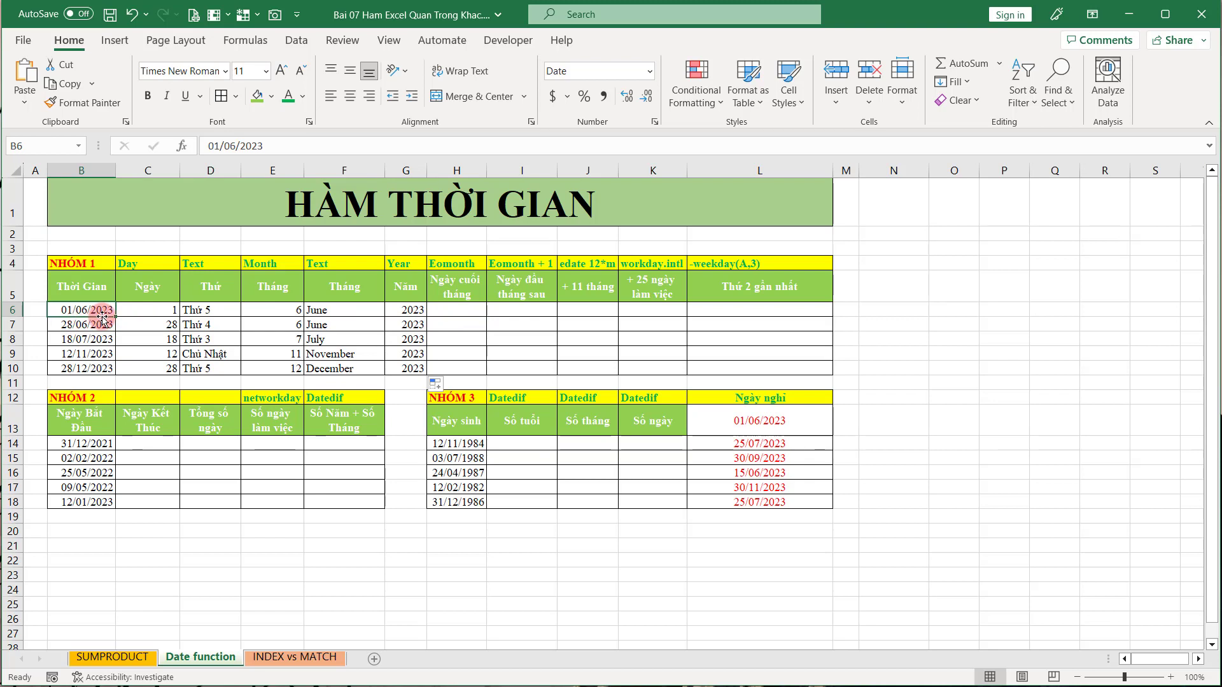
{"action": "left_click", "coordinate": [448, 316]}
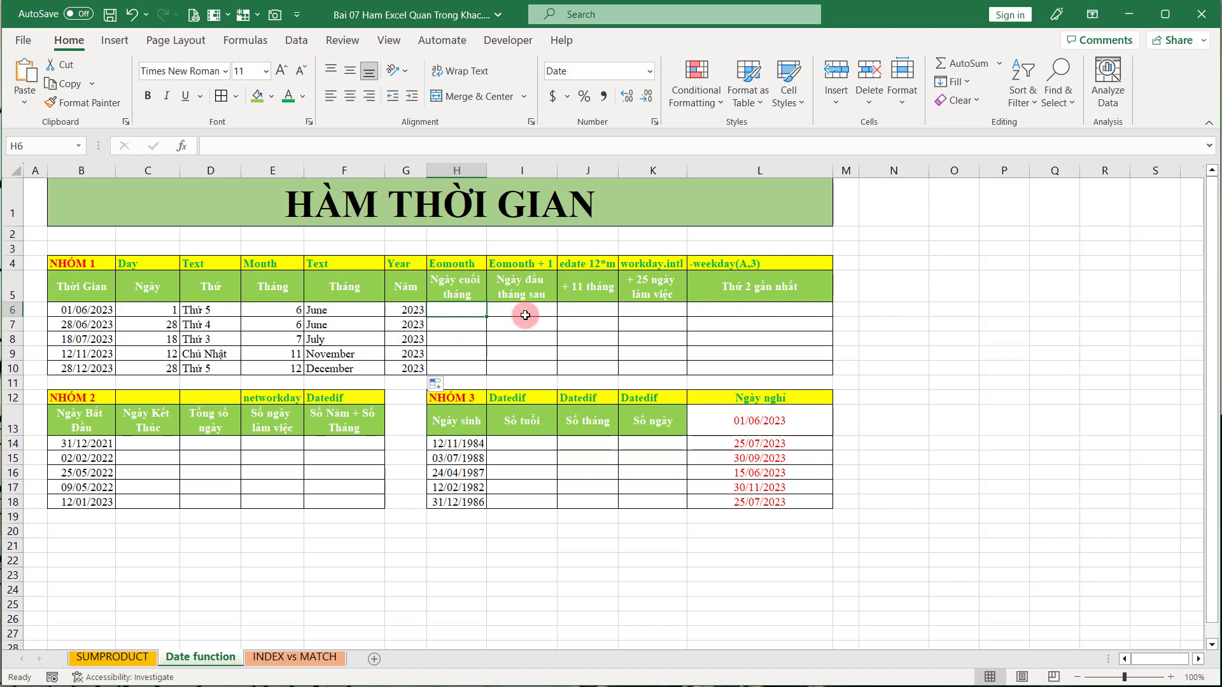
Step: Enter =EOMONTH(B6,0) in H6 and fill it down to H10
{"action": "type", "text": "=eo"}
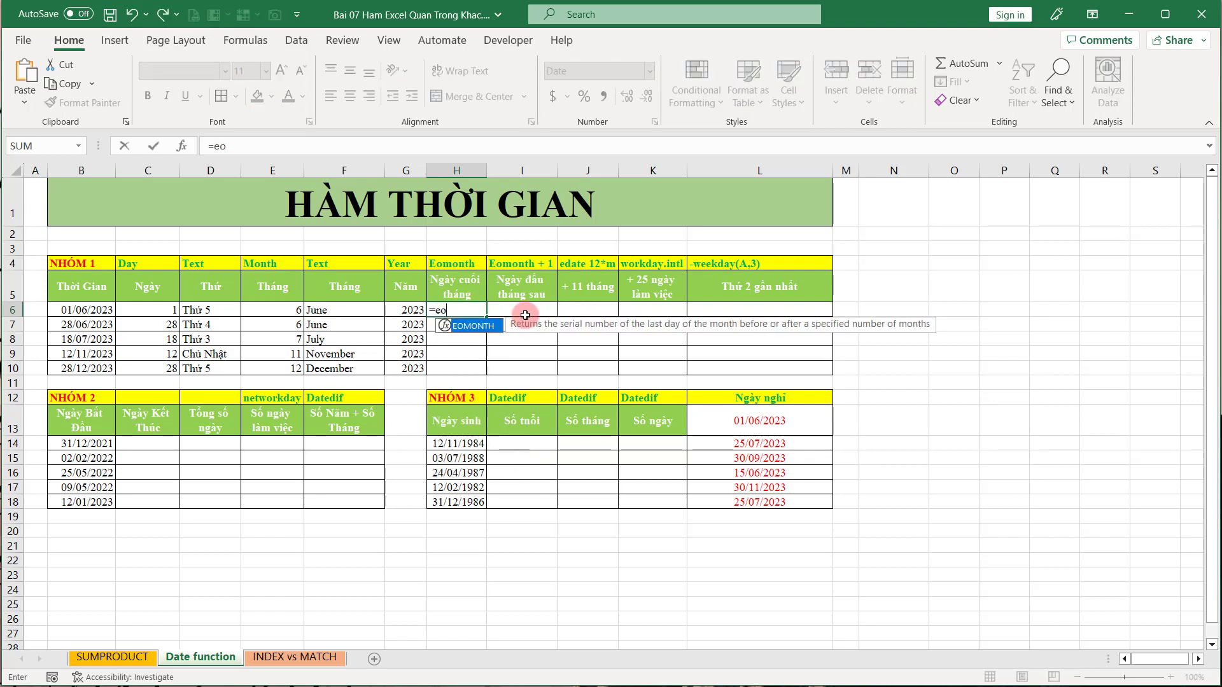
{"action": "key", "text": "Tab"}
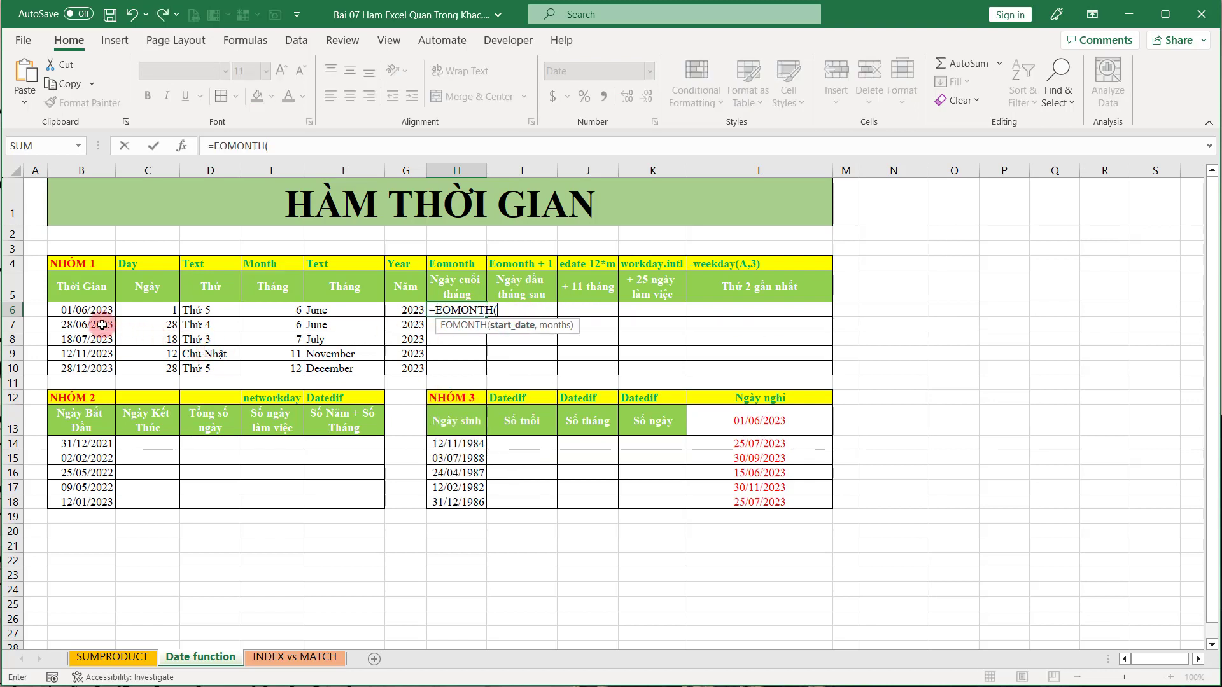
{"action": "left_click", "coordinate": [101, 311]}
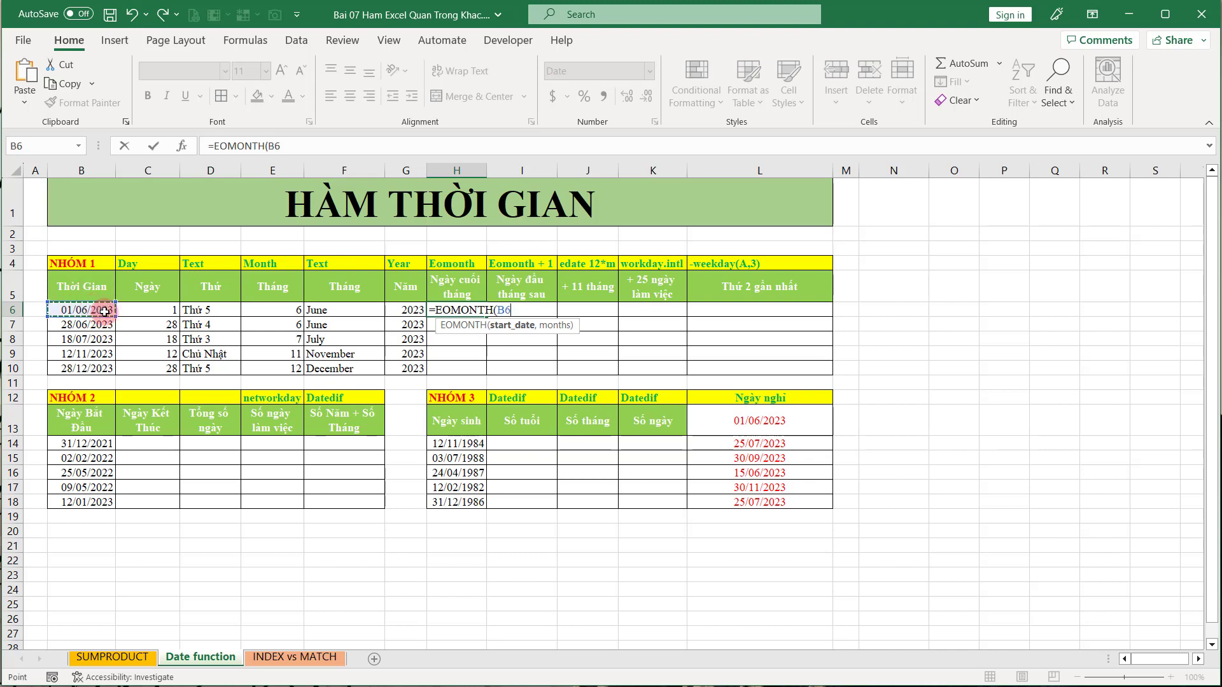
{"action": "type", "text": ",0"}
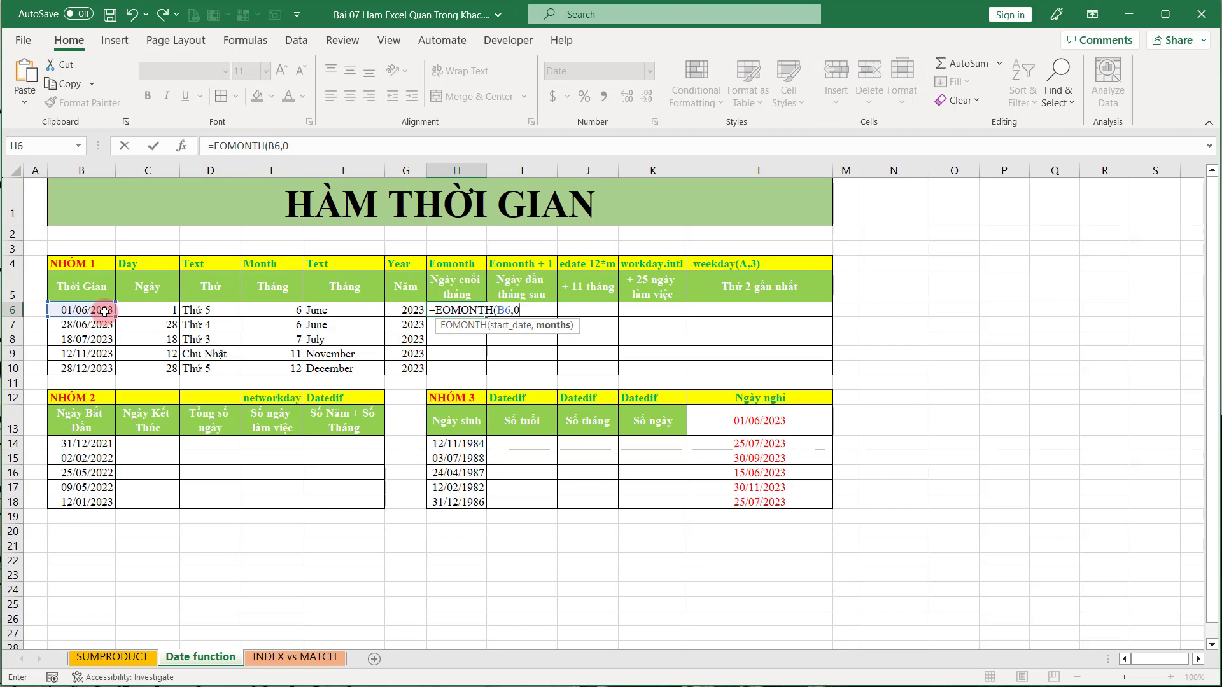
{"action": "type", "text": ")"}
{"action": "key", "text": "Return"}
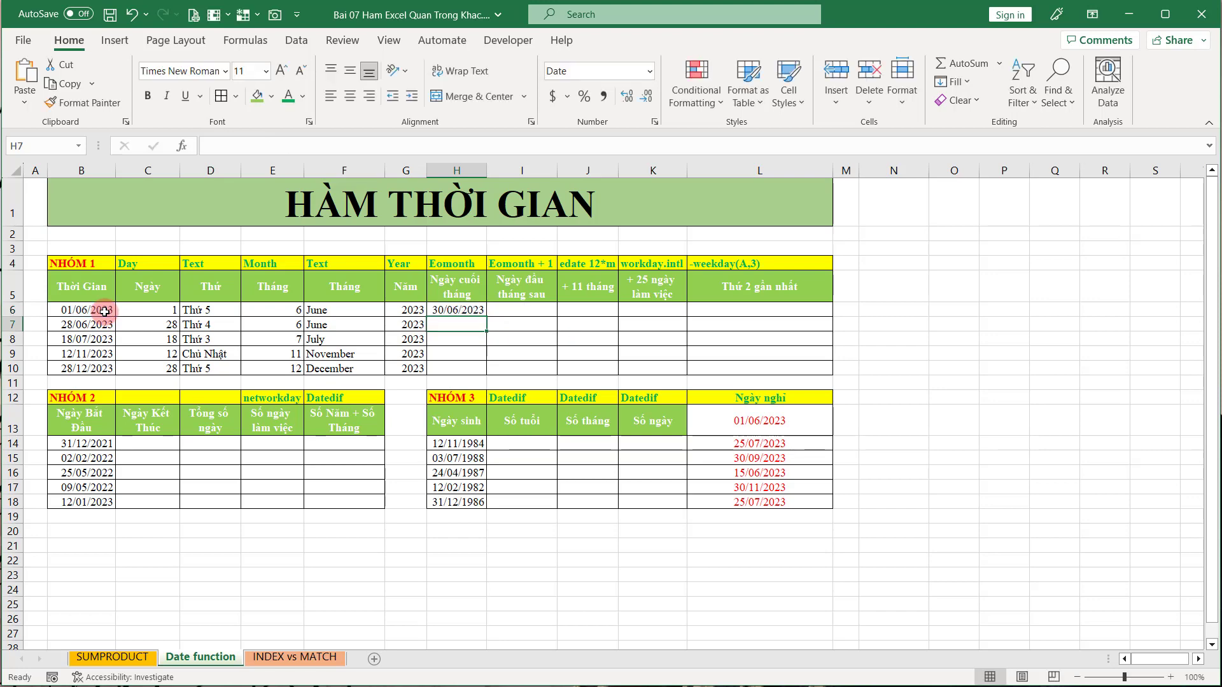
{"action": "left_click", "coordinate": [447, 317]}
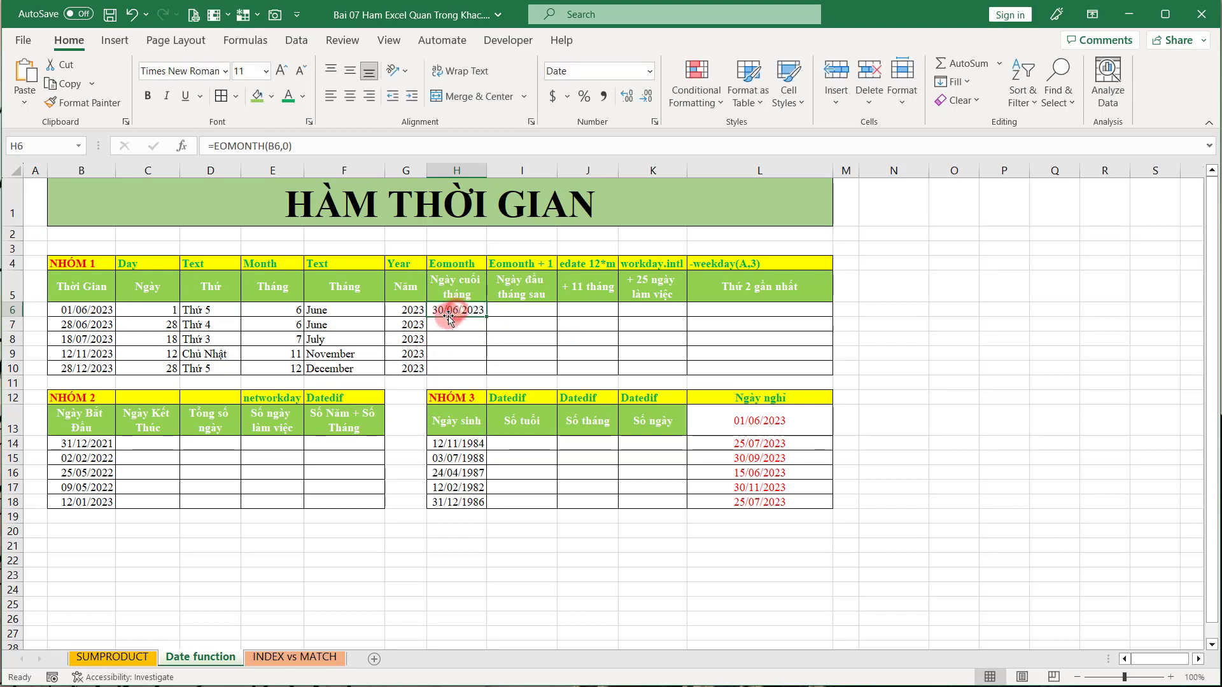
{"action": "left_click", "coordinate": [91, 314]}
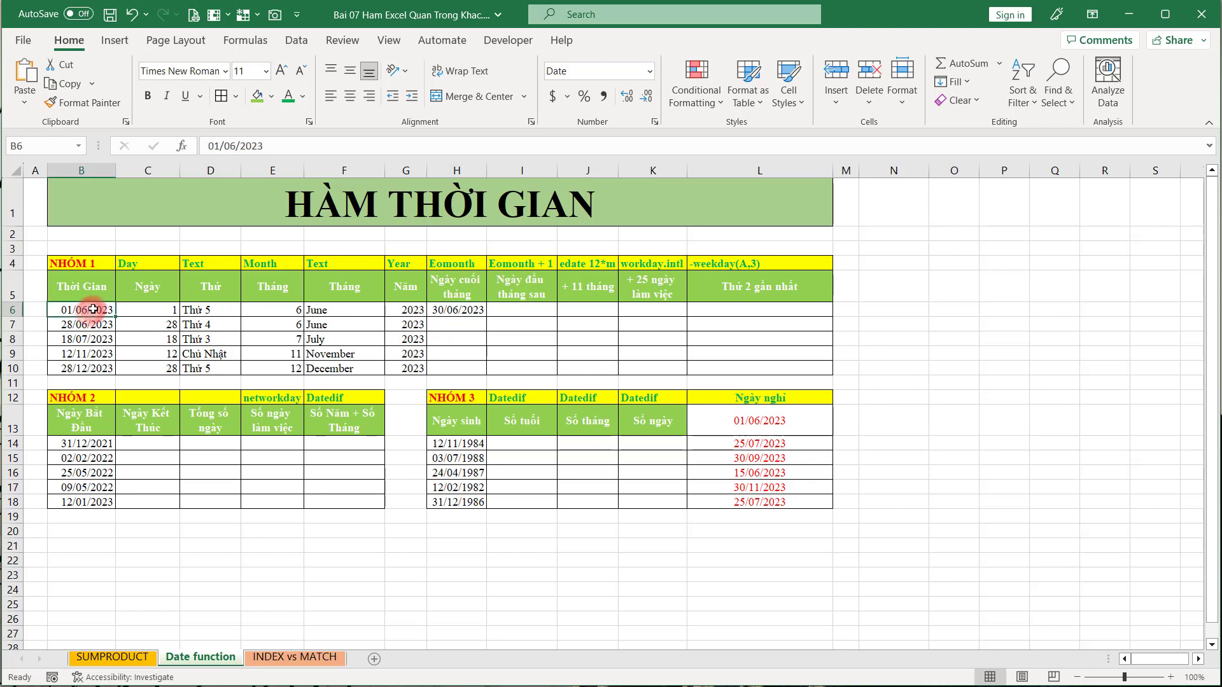
{"action": "left_click", "coordinate": [449, 310]}
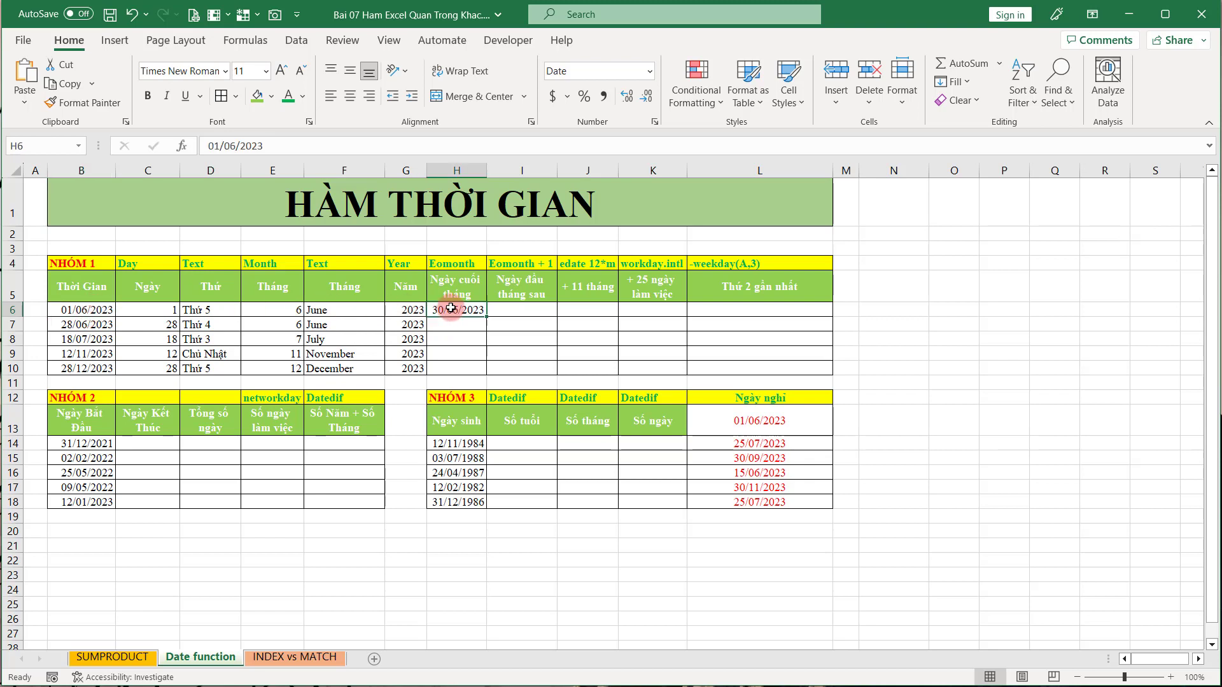
{"action": "double_click", "coordinate": [486, 318]}
Step: Compare H7 with its B7 date, then select H6's months argument 0 for editing
{"action": "left_click", "coordinate": [445, 326]}
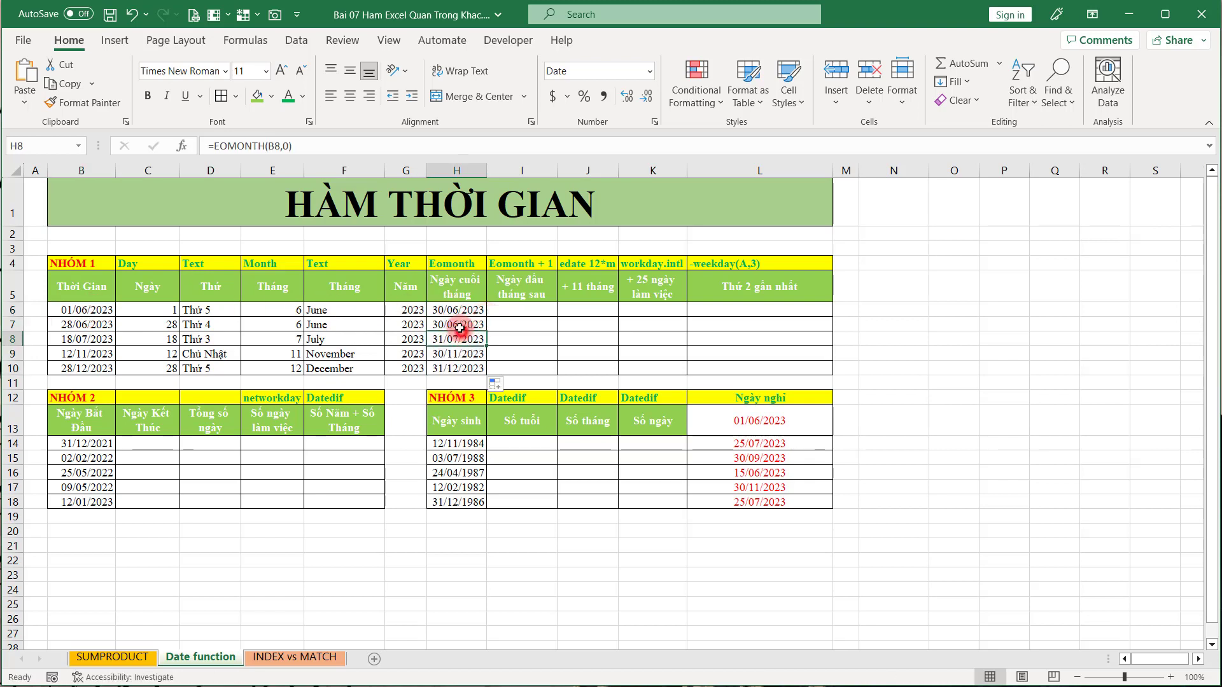
{"action": "left_click", "coordinate": [85, 326]}
{"action": "left_click", "coordinate": [437, 326]}
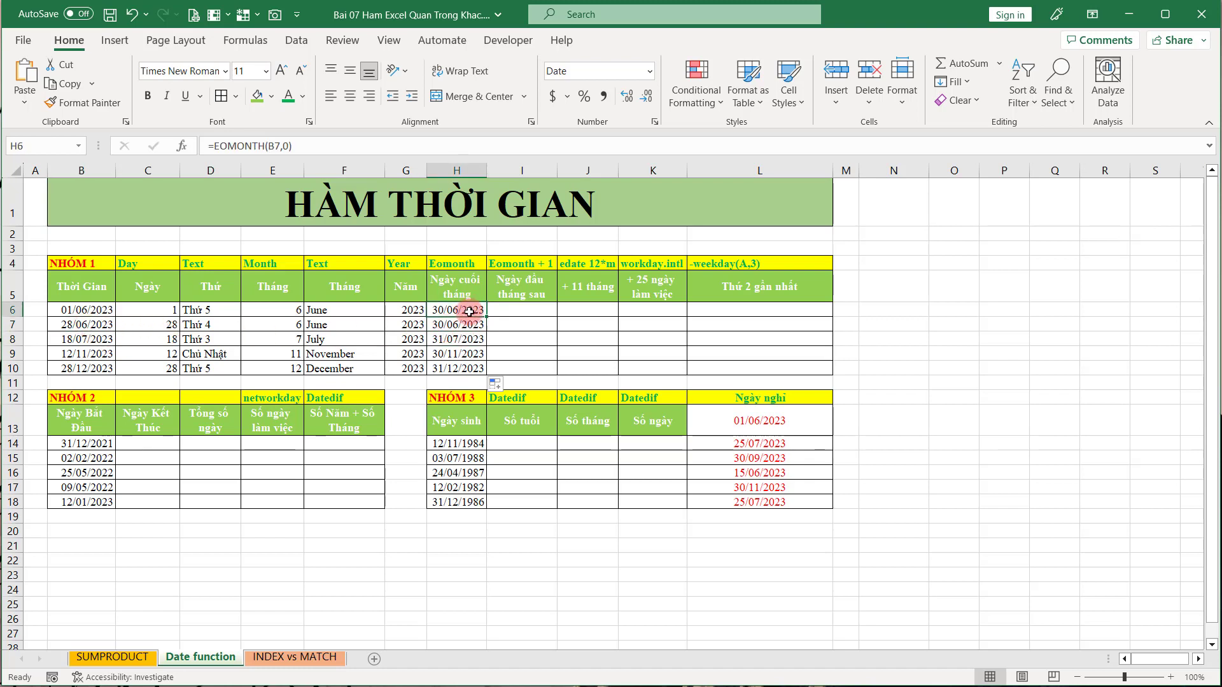
{"action": "double_click", "coordinate": [470, 310]}
{"action": "double_click", "coordinate": [517, 311]}
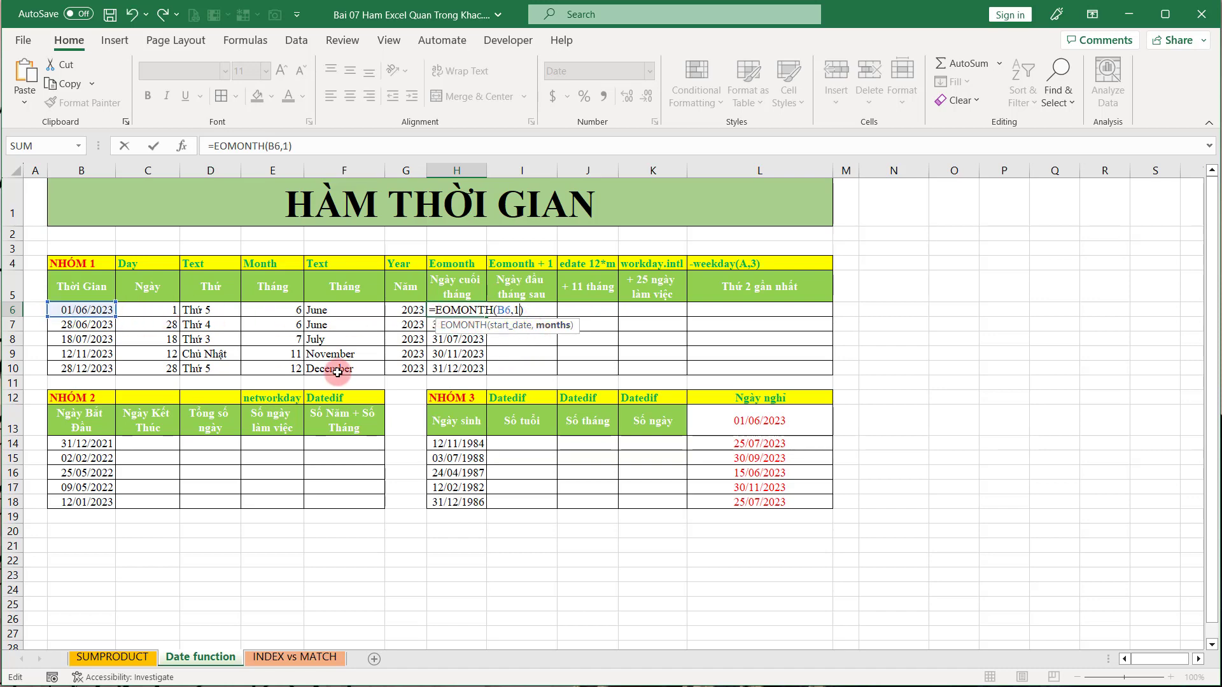
Step: Change H6 to =EOMONTH(B6,3) so it returns 30/09/2023, checking its B6 reference
{"action": "key", "text": "Return"}
{"action": "left_click", "coordinate": [466, 310]}
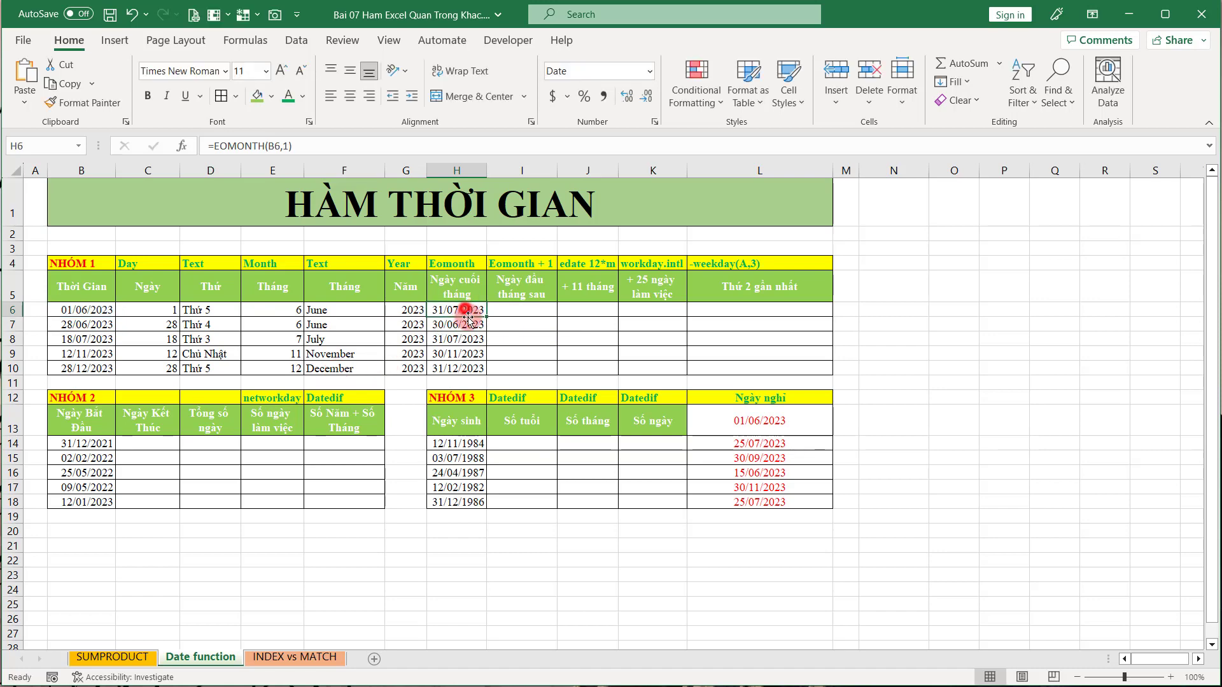
{"action": "double_click", "coordinate": [465, 310]}
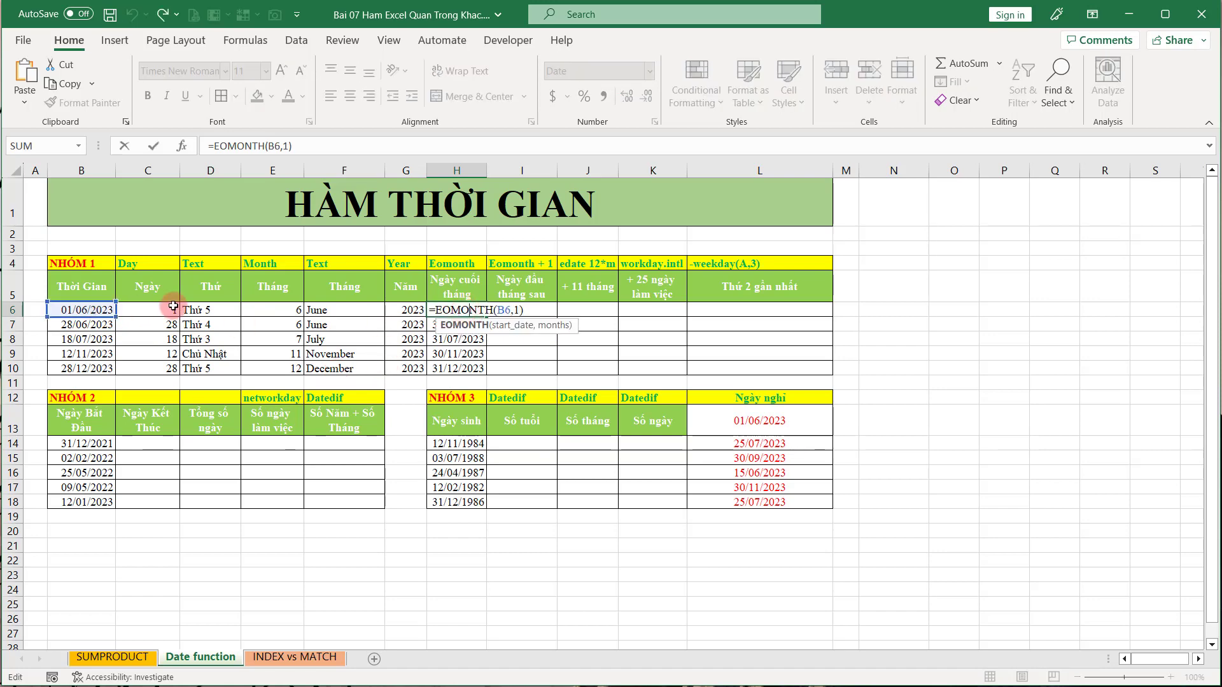
{"action": "left_click", "coordinate": [89, 311]}
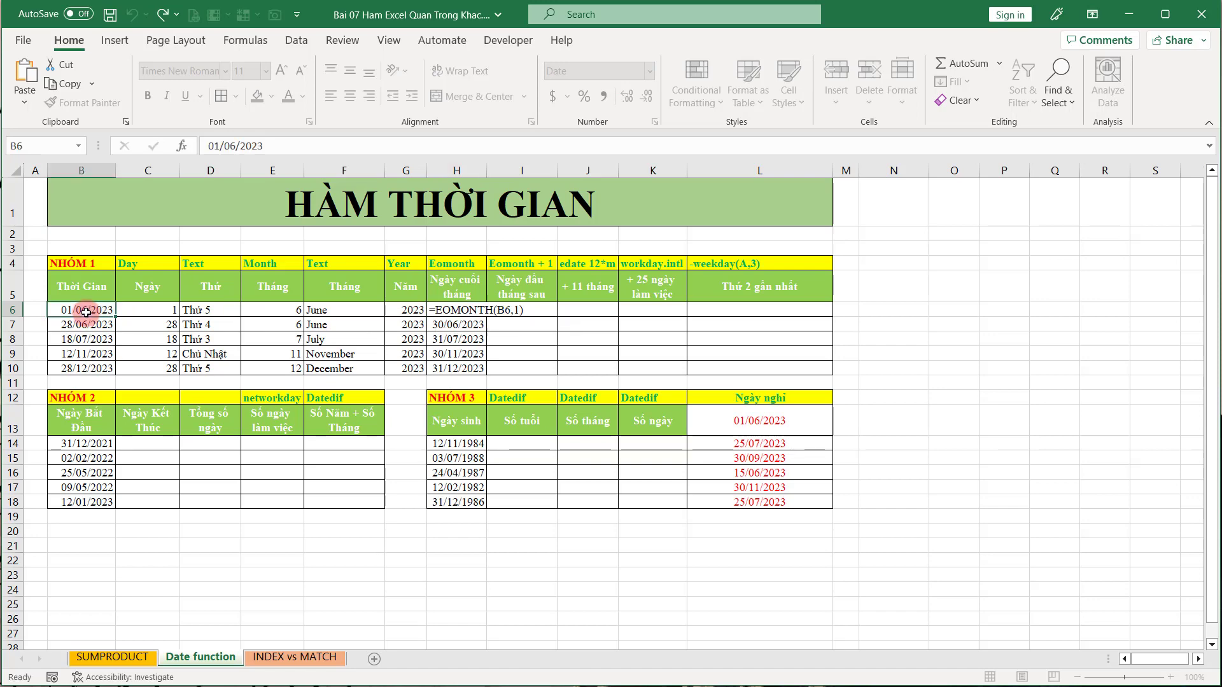
{"action": "double_click", "coordinate": [456, 310]}
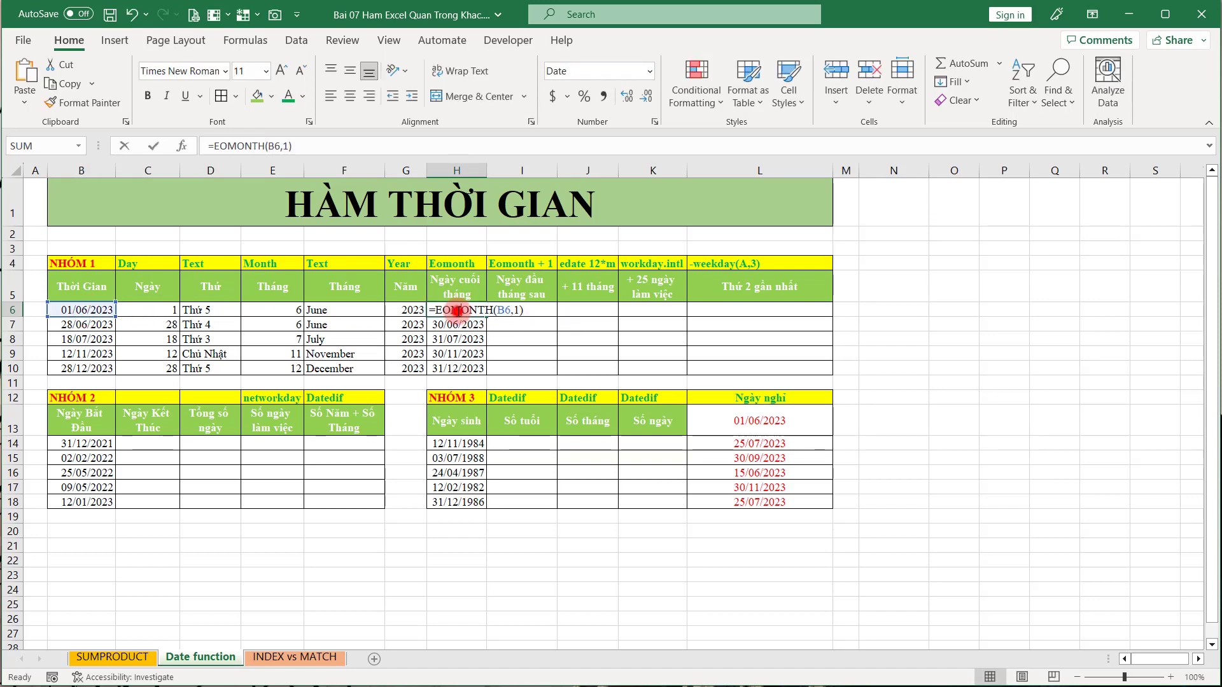
{"action": "left_click", "coordinate": [517, 310]}
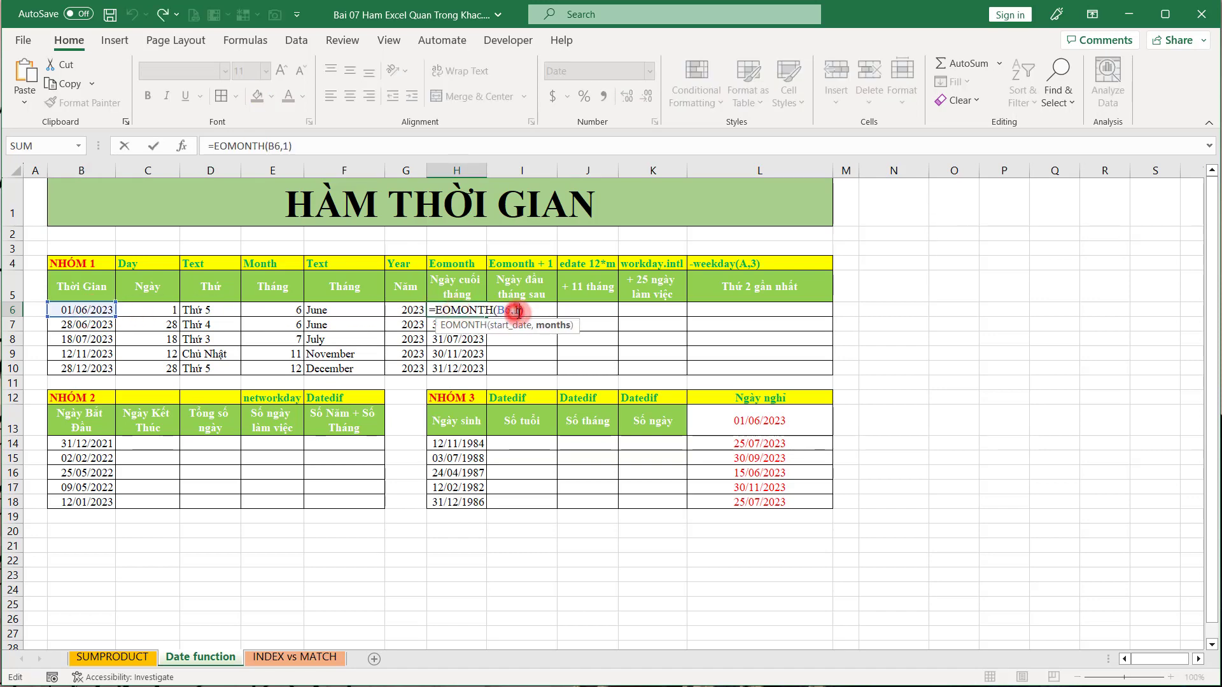
{"action": "key", "text": "Return"}
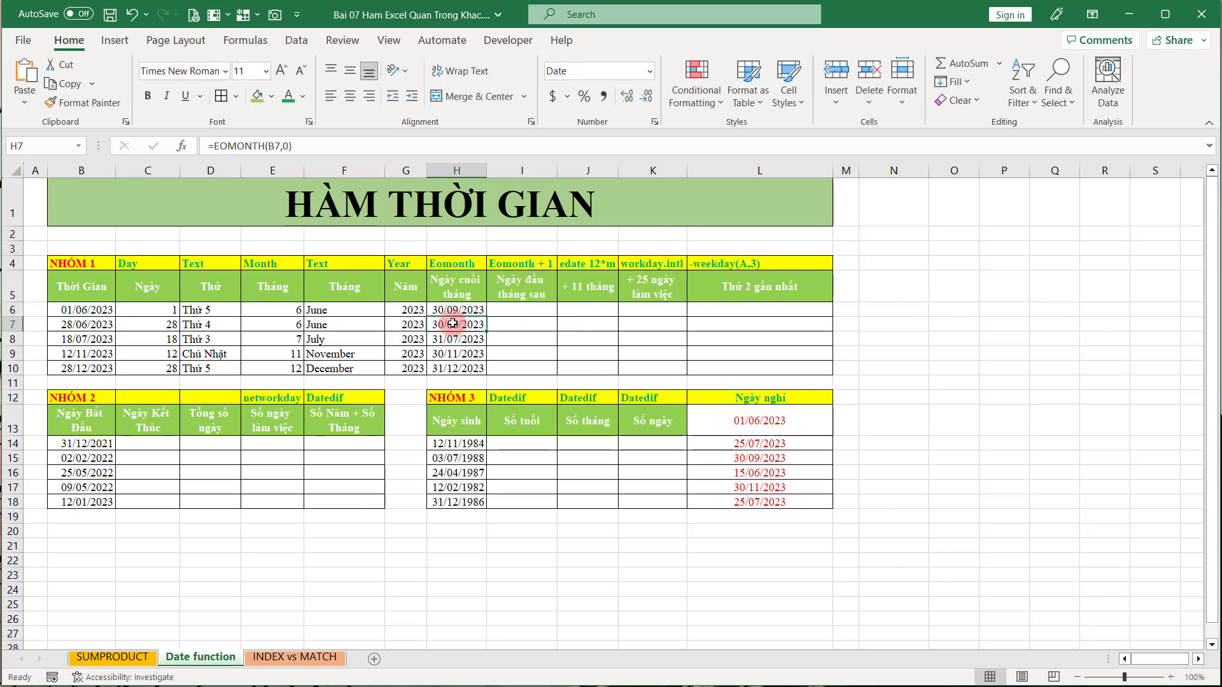
{"action": "left_click", "coordinate": [458, 311]}
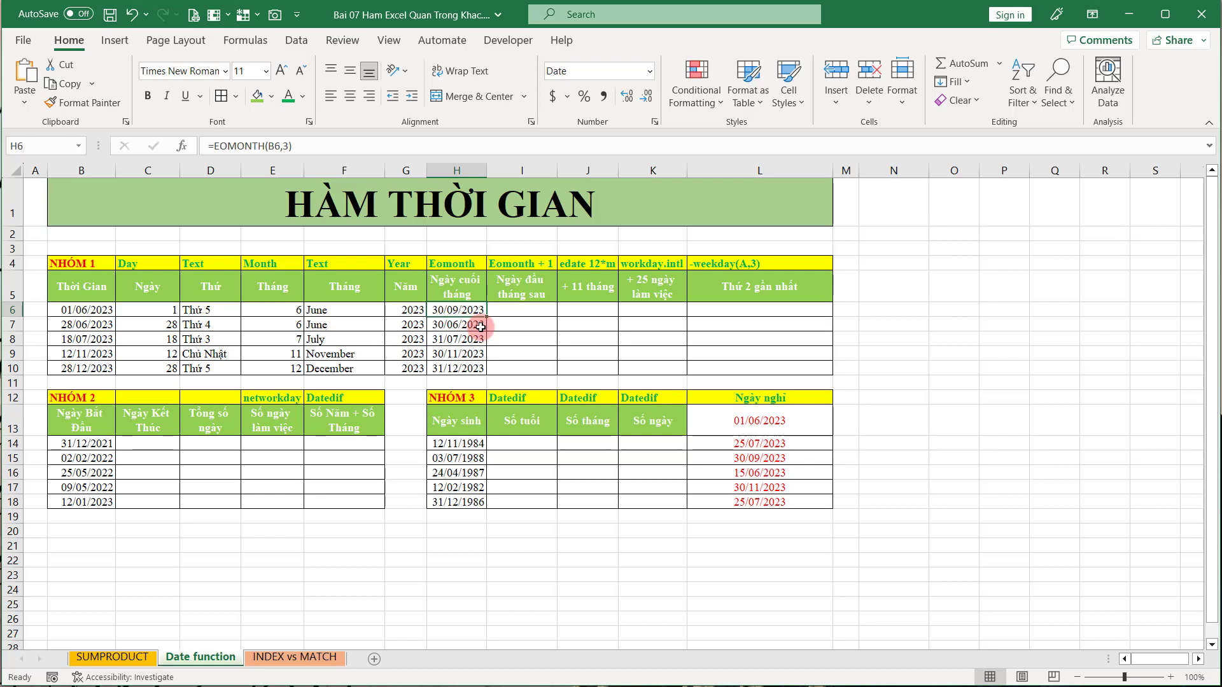
Step: Enter =EOMONTH(B6,0)+1 in I6 under the Ngày đầu tháng sau heading
{"action": "left_click", "coordinate": [518, 289]}
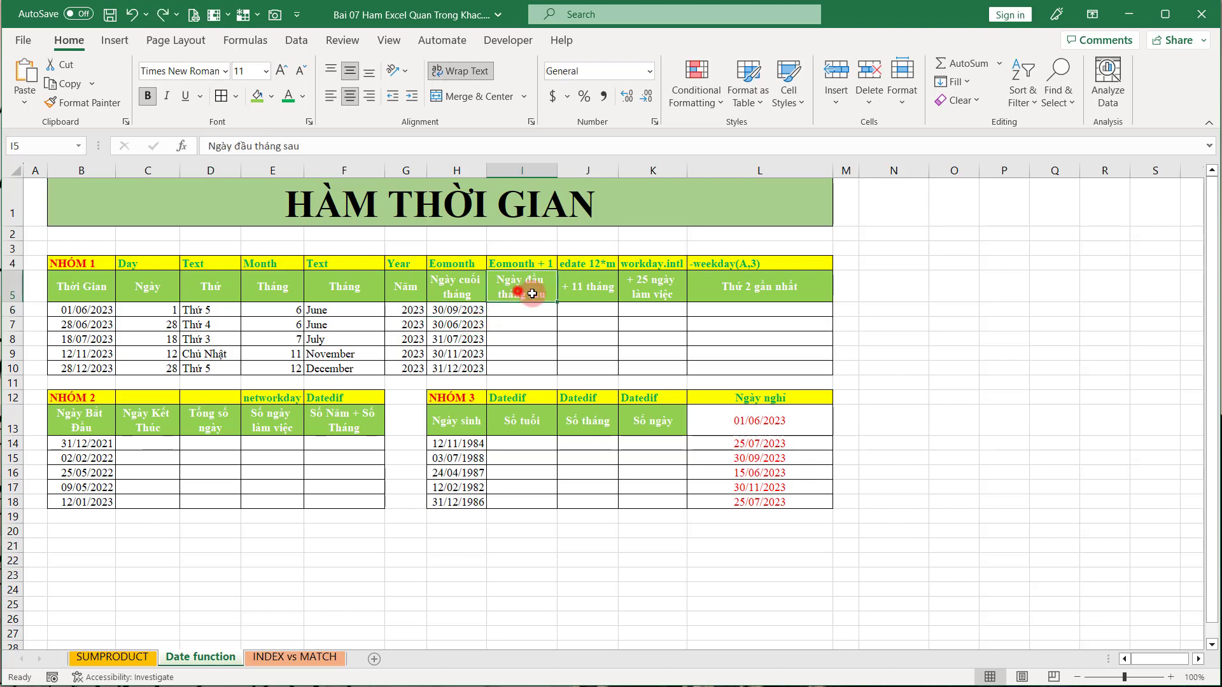
{"action": "left_click", "coordinate": [541, 309]}
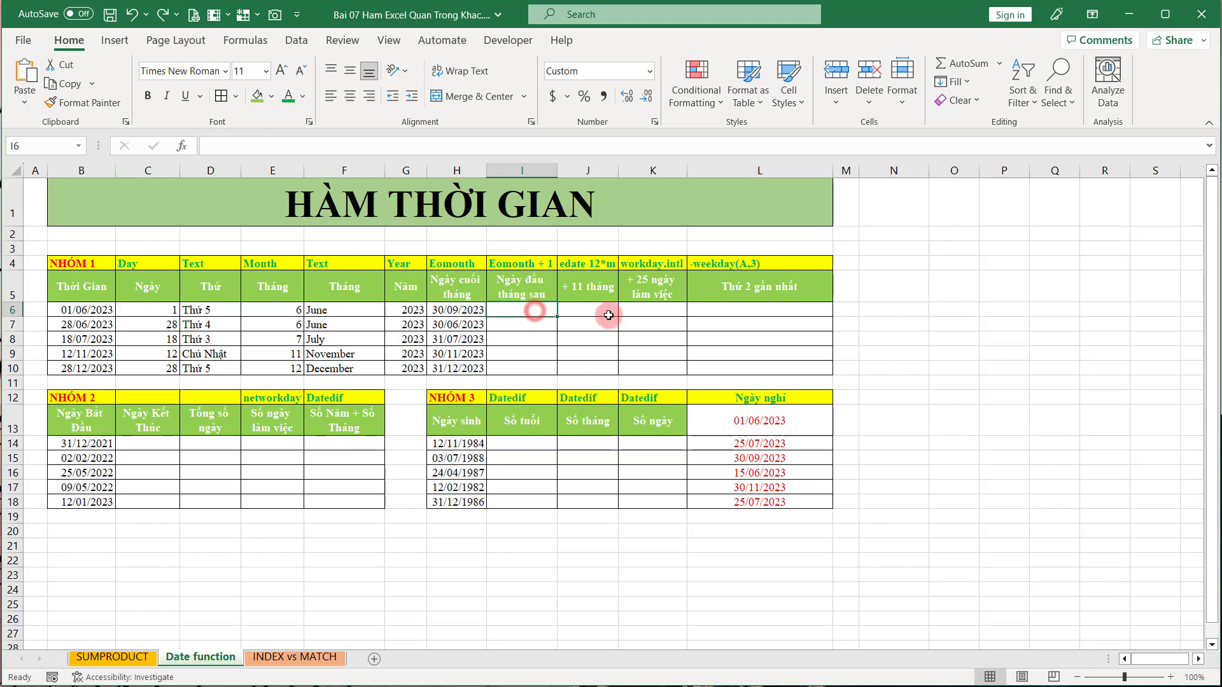
{"action": "left_click", "coordinate": [527, 310]}
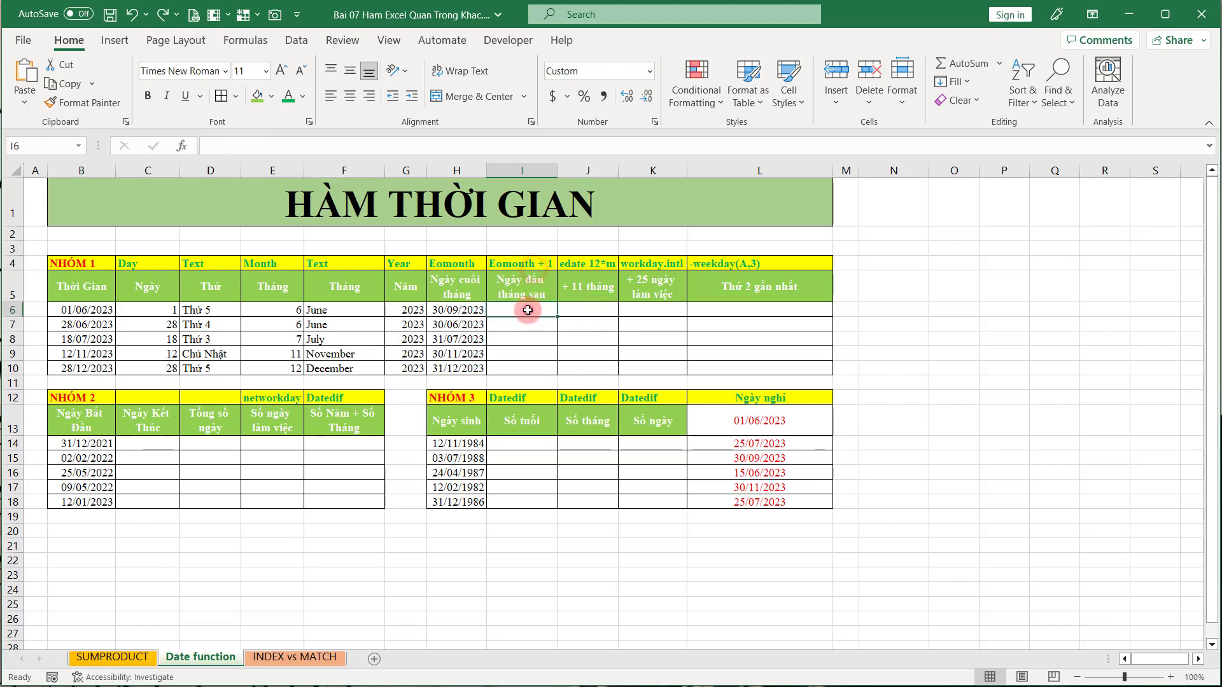
{"action": "type", "text": "=e"}
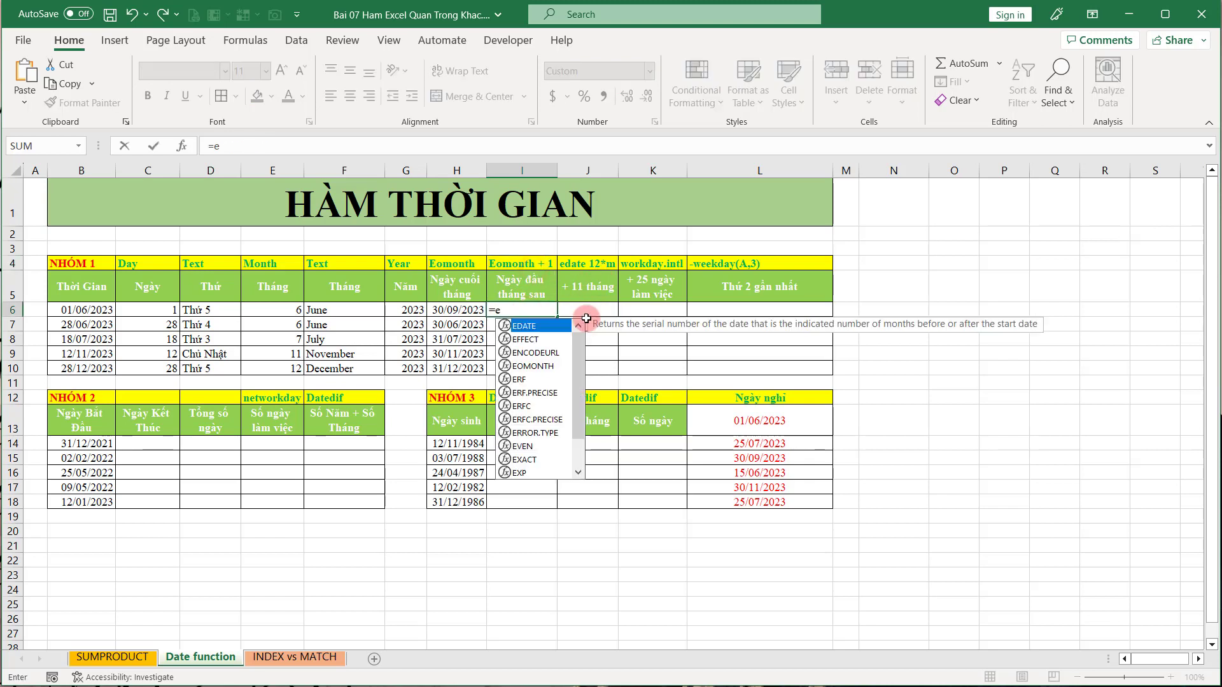
{"action": "type", "text": "o"}
{"action": "key", "text": "Tab"}
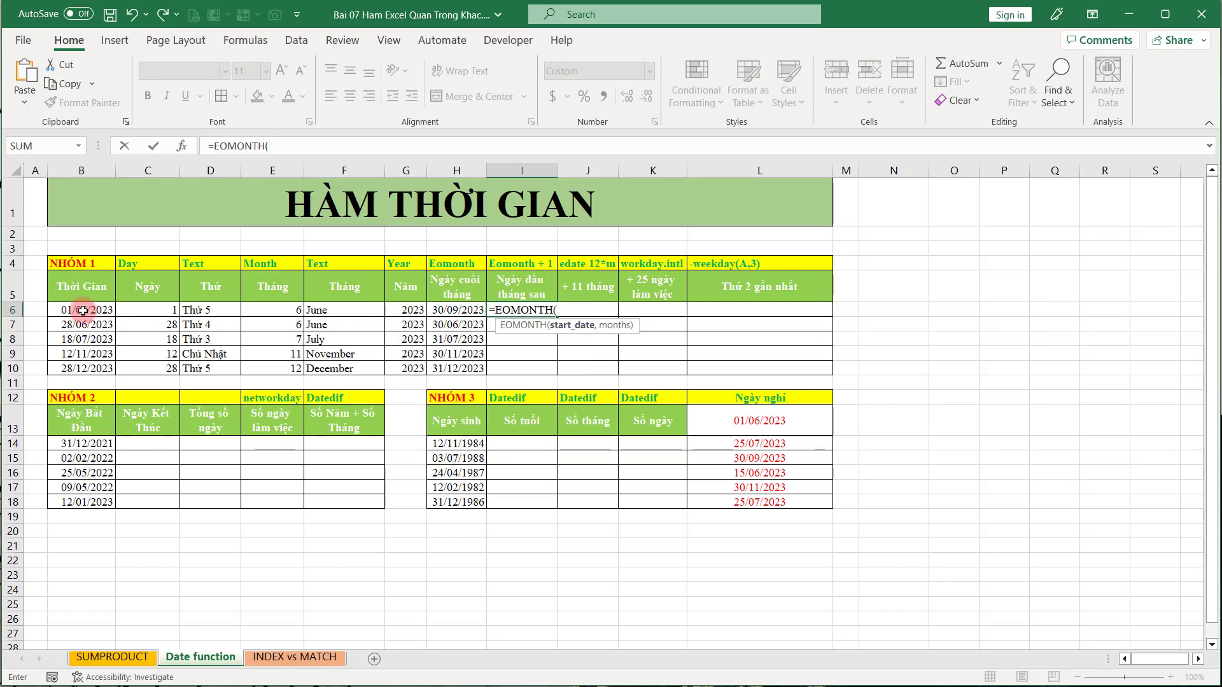
{"action": "left_click", "coordinate": [94, 310]}
{"action": "type", "text": ","}
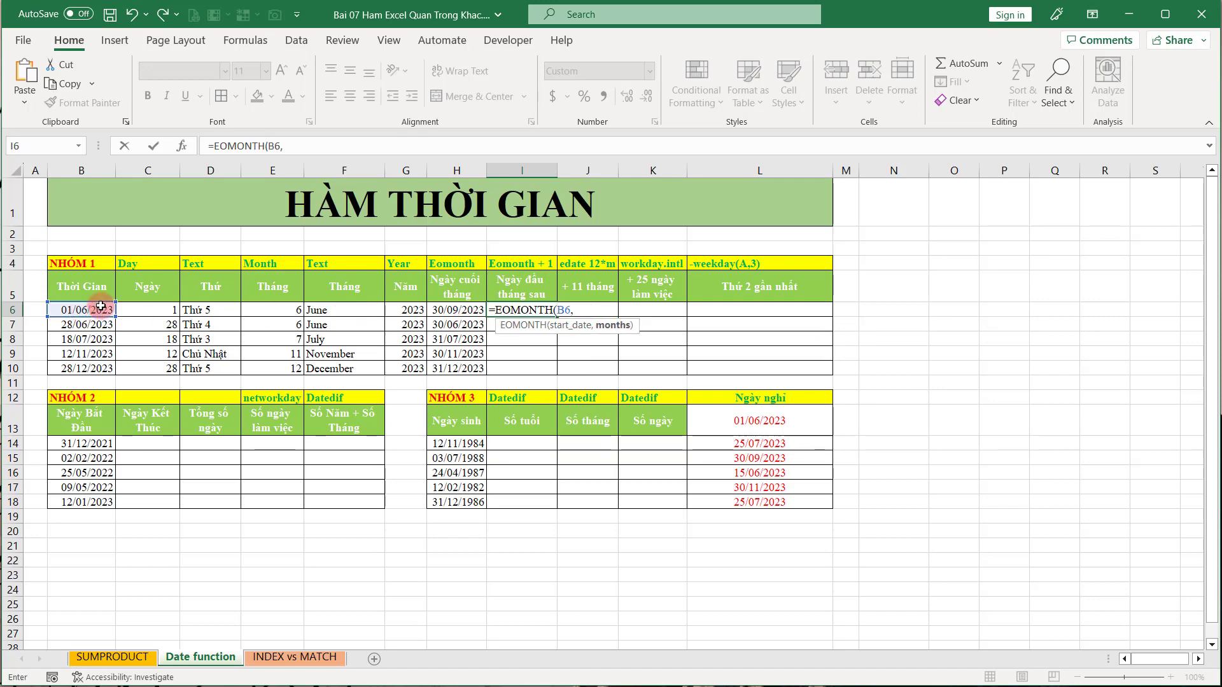
{"action": "type", "text": "0)+1"}
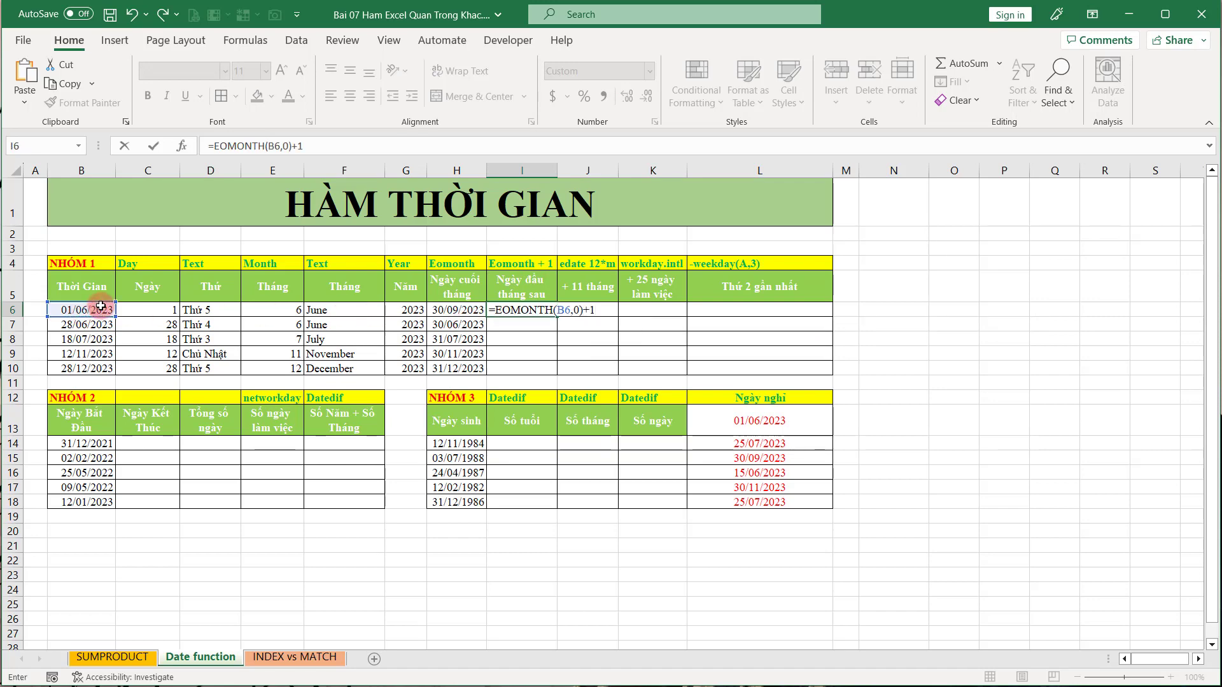
{"action": "key", "text": "Return"}
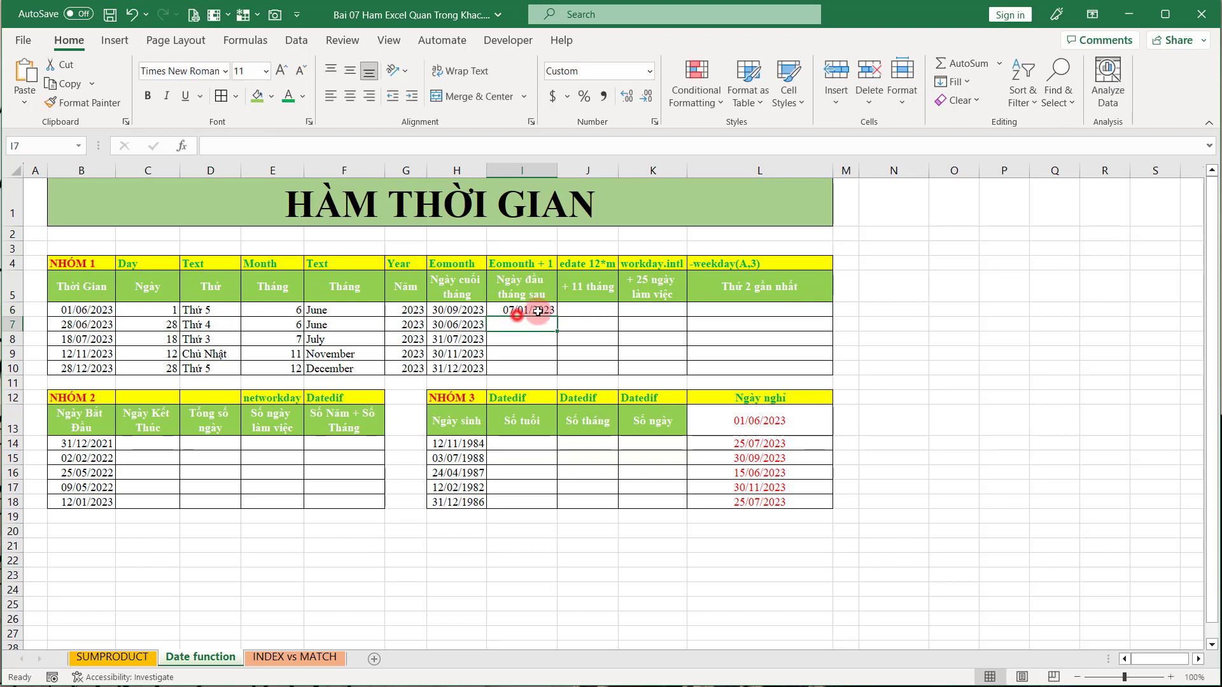
Step: Fill the I6 formula down to I10 and review the day formula in C6
{"action": "left_click", "coordinate": [537, 311]}
{"action": "double_click", "coordinate": [556, 317]}
{"action": "left_click", "coordinate": [521, 310]}
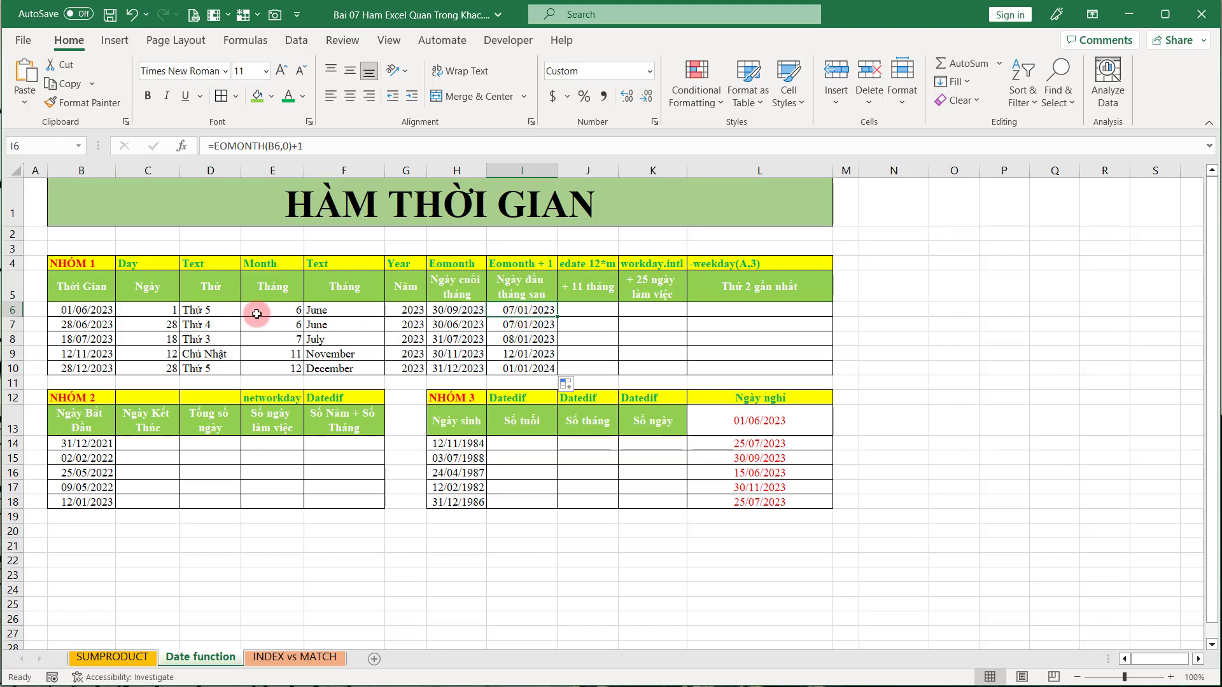
{"action": "left_click", "coordinate": [167, 310]}
{"action": "left_click", "coordinate": [526, 314]}
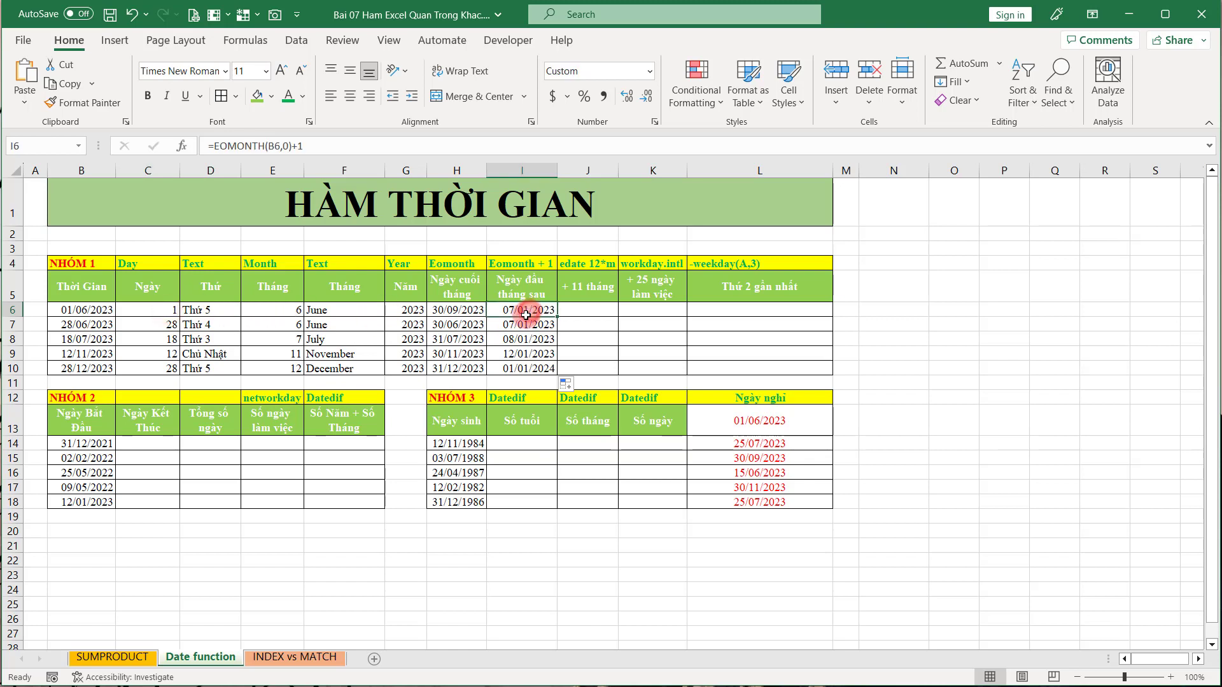
Step: Rewrite C6 as =DAY(I6), returning 1, and compare it with the I6 date
{"action": "left_click", "coordinate": [167, 312]}
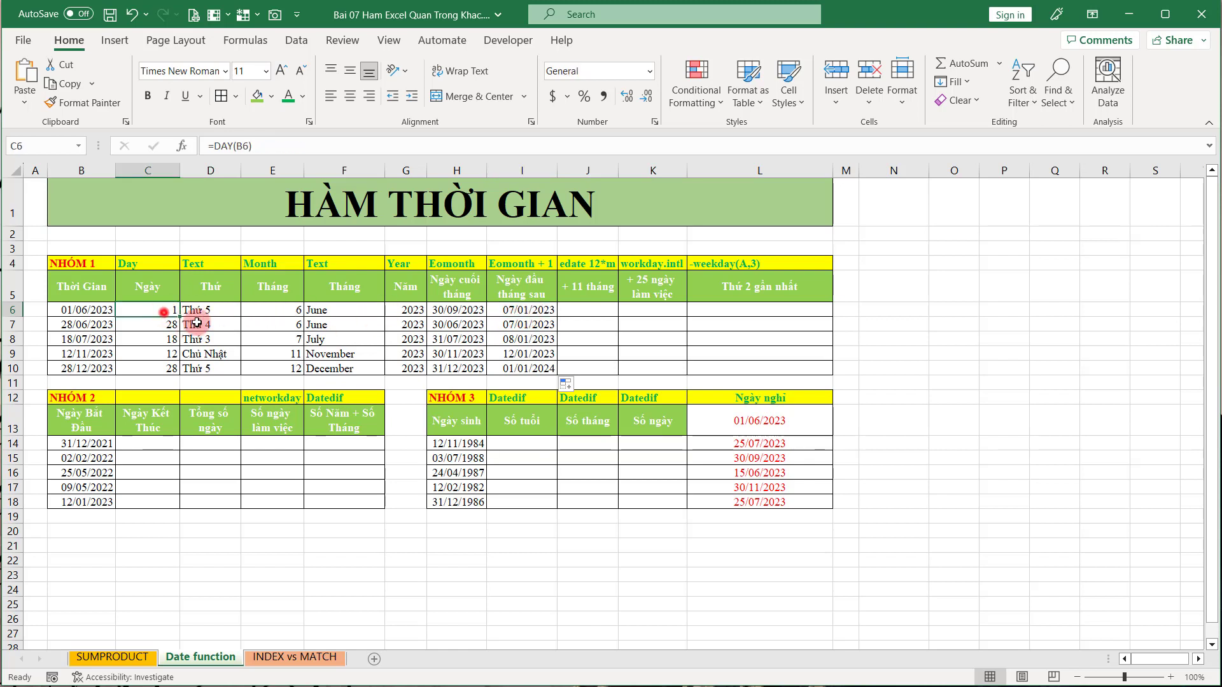
{"action": "type", "text": "=day"}
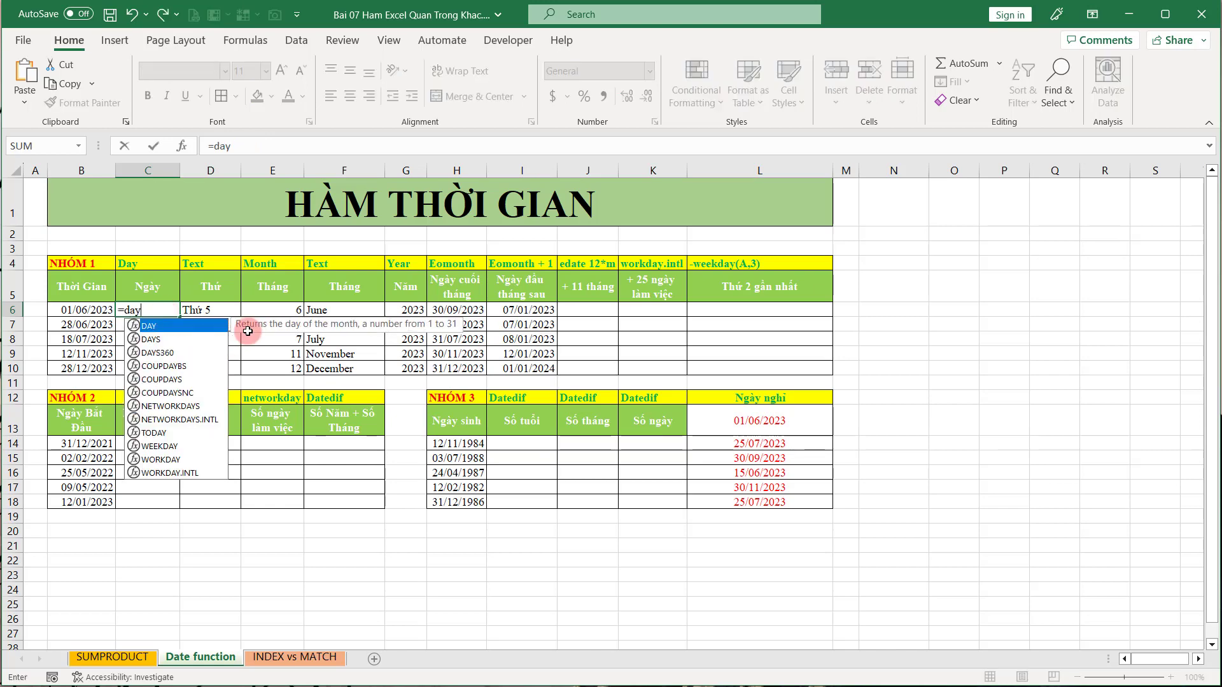
{"action": "key", "text": "Tab"}
{"action": "left_click", "coordinate": [509, 310]}
{"action": "key", "text": "Return"}
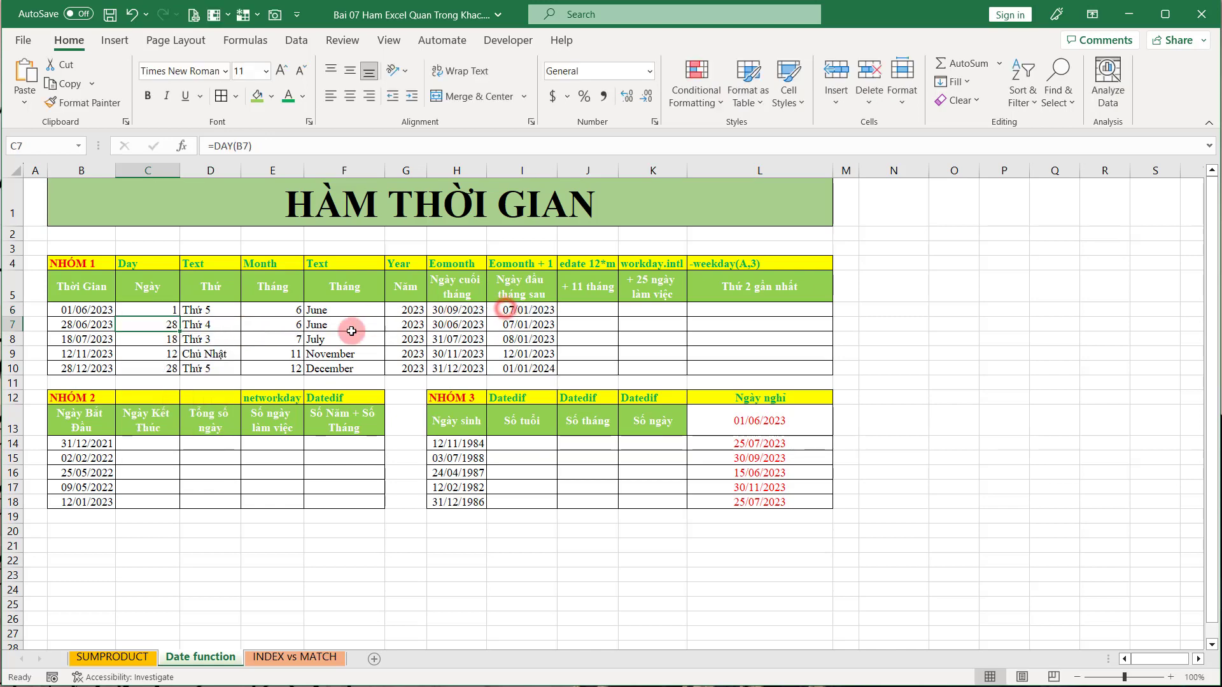
{"action": "left_click", "coordinate": [167, 310]}
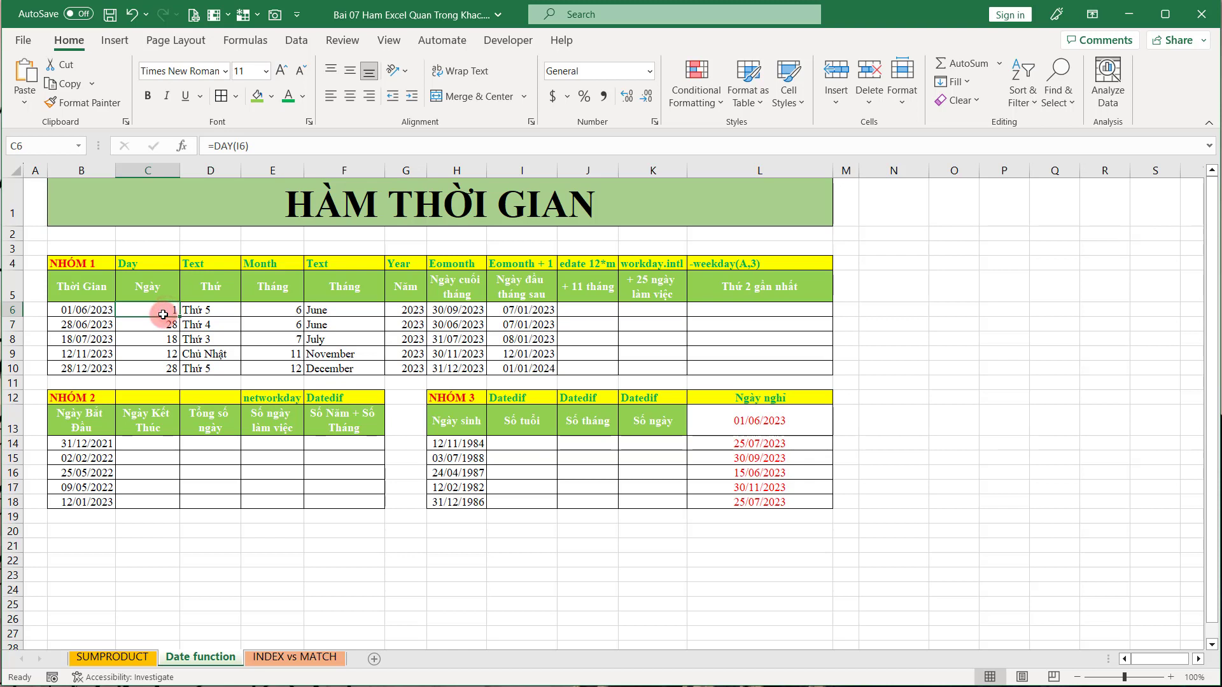
{"action": "left_click", "coordinate": [513, 312]}
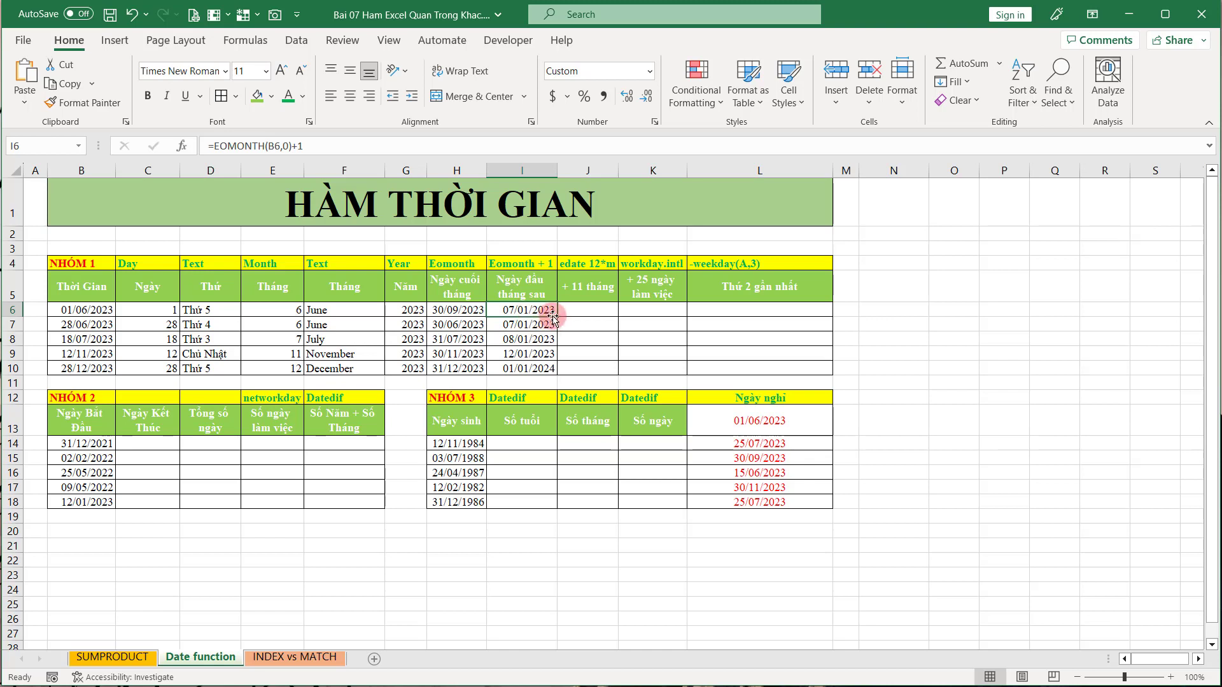
Step: Enter =EDATE(B6,11) in J6 under the + 11 tháng heading
{"action": "left_click", "coordinate": [580, 311]}
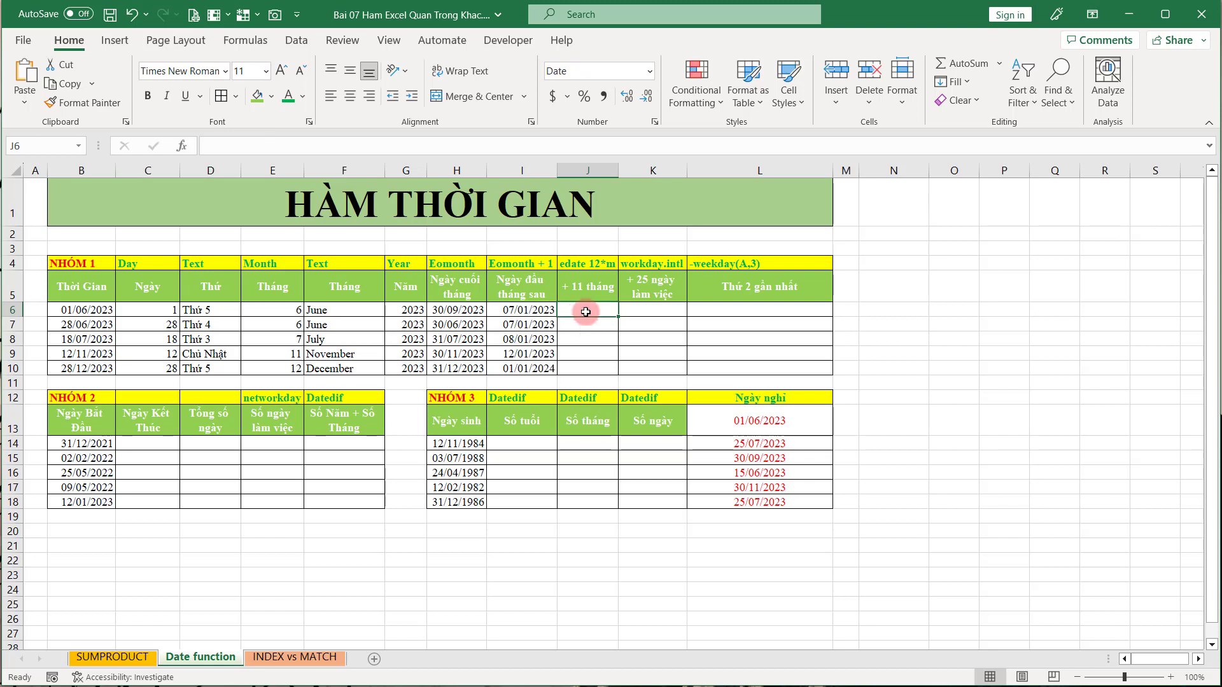
{"action": "left_click", "coordinate": [588, 287]}
{"action": "left_click", "coordinate": [591, 310]}
{"action": "left_click", "coordinate": [587, 314]}
{"action": "type", "text": "="}
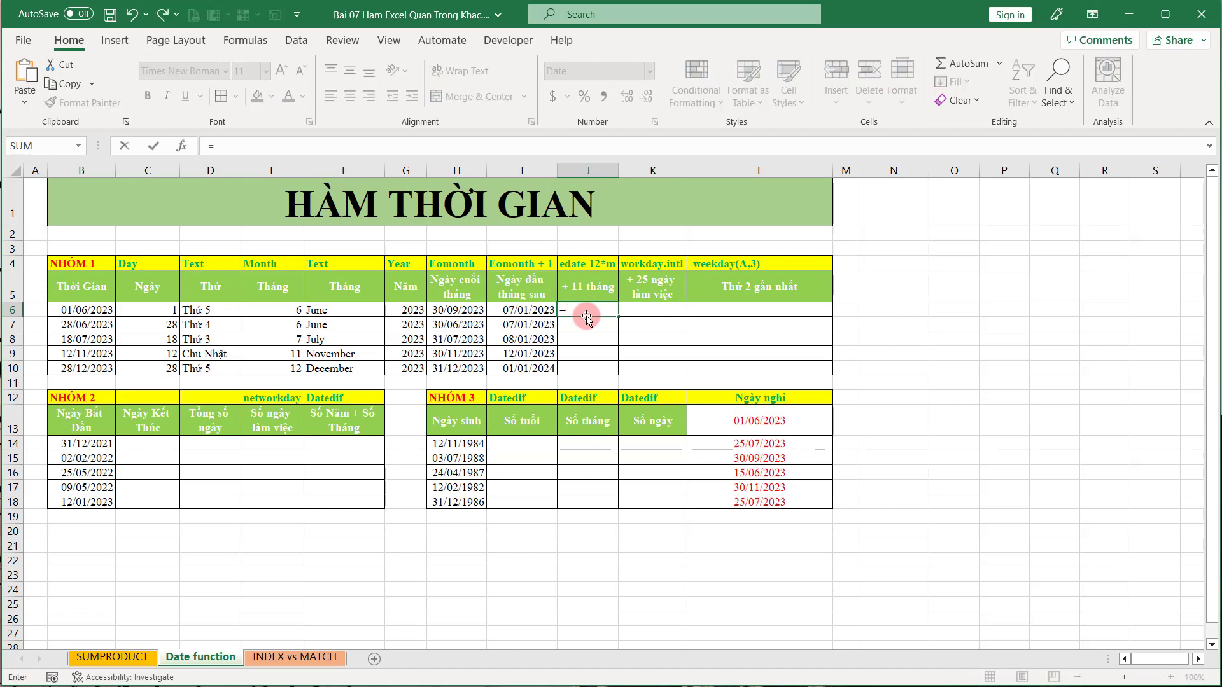
{"action": "type", "text": "e"}
{"action": "key", "text": "Tab"}
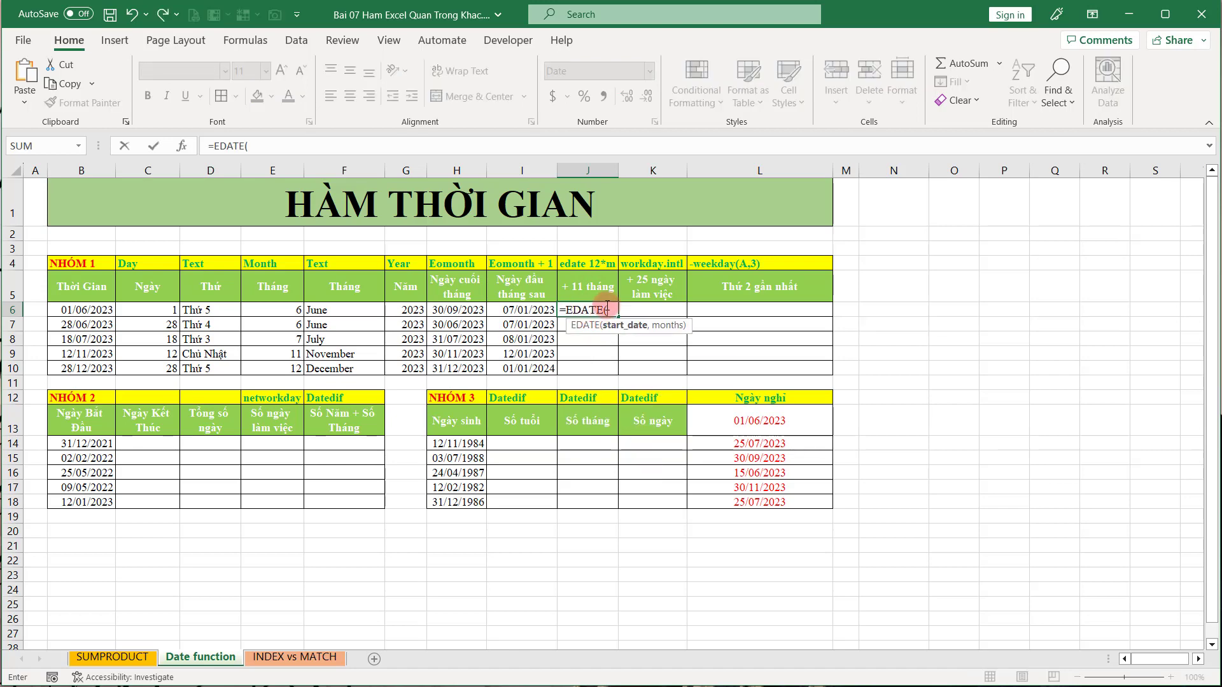
{"action": "left_click", "coordinate": [89, 311]}
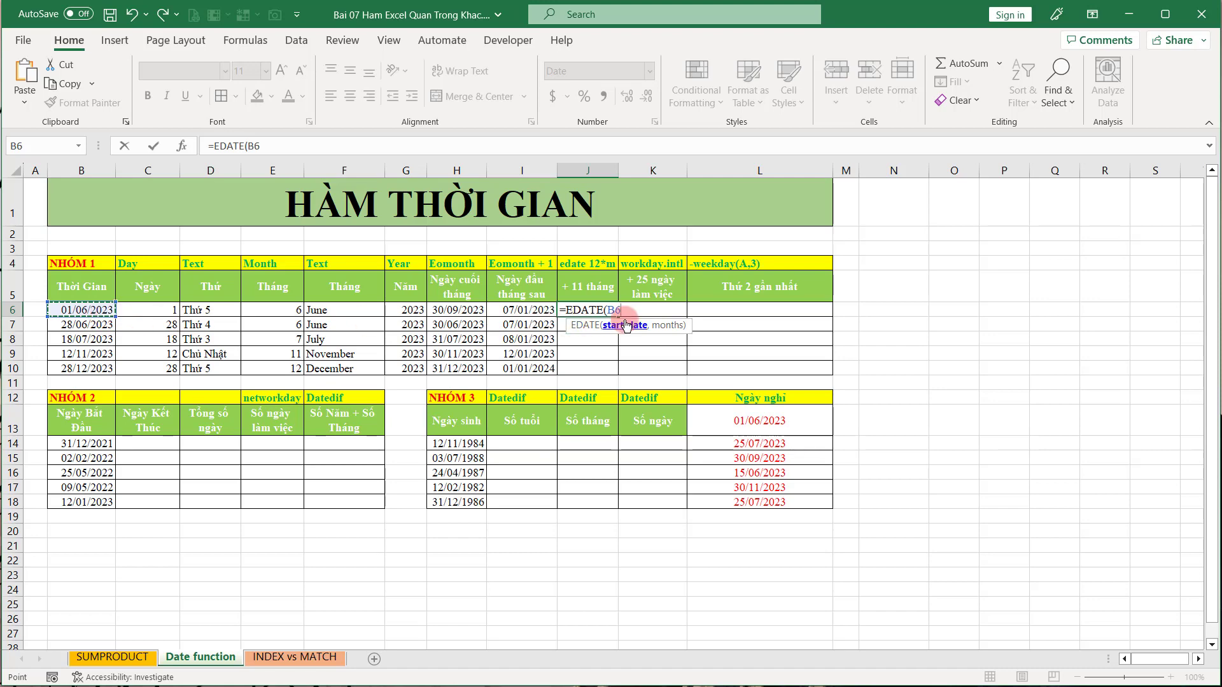
{"action": "type", "text": ",11"}
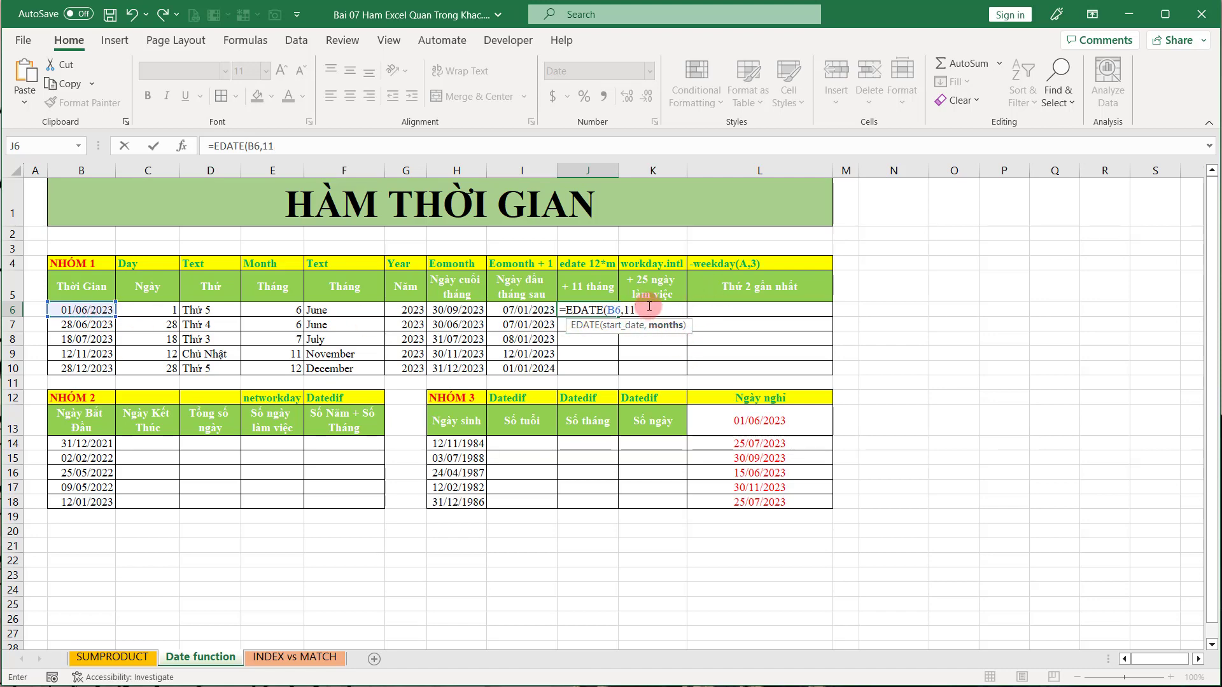
{"action": "type", "text": ")"}
{"action": "key", "text": "Return"}
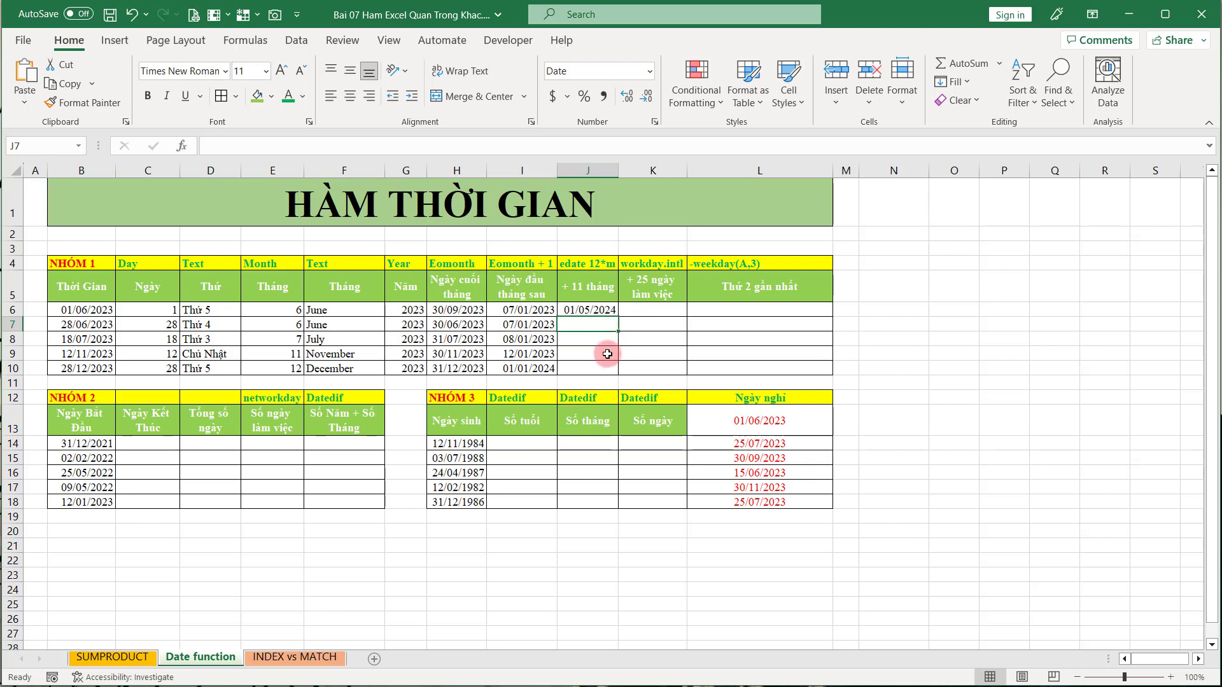
Step: Change J6 to =EDATE(B6,12*3) and fill it down to J10
{"action": "double_click", "coordinate": [606, 309]}
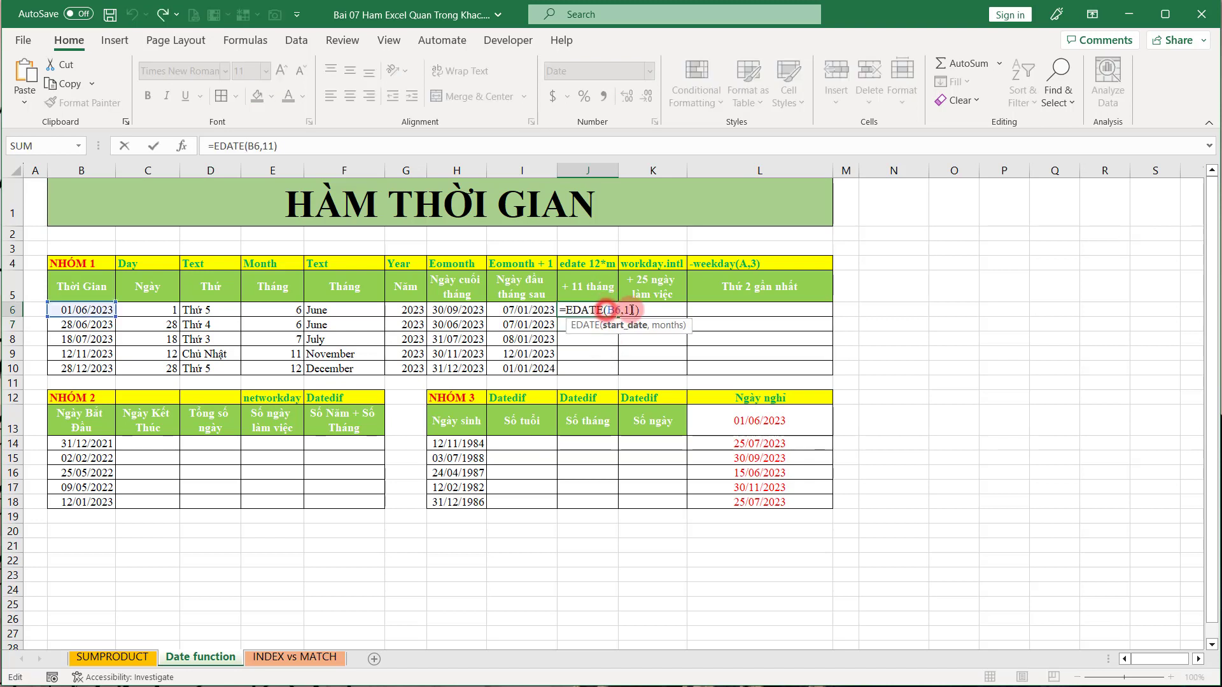
{"action": "key", "text": "BackSpace"}
{"action": "type", "text": "2*3"}
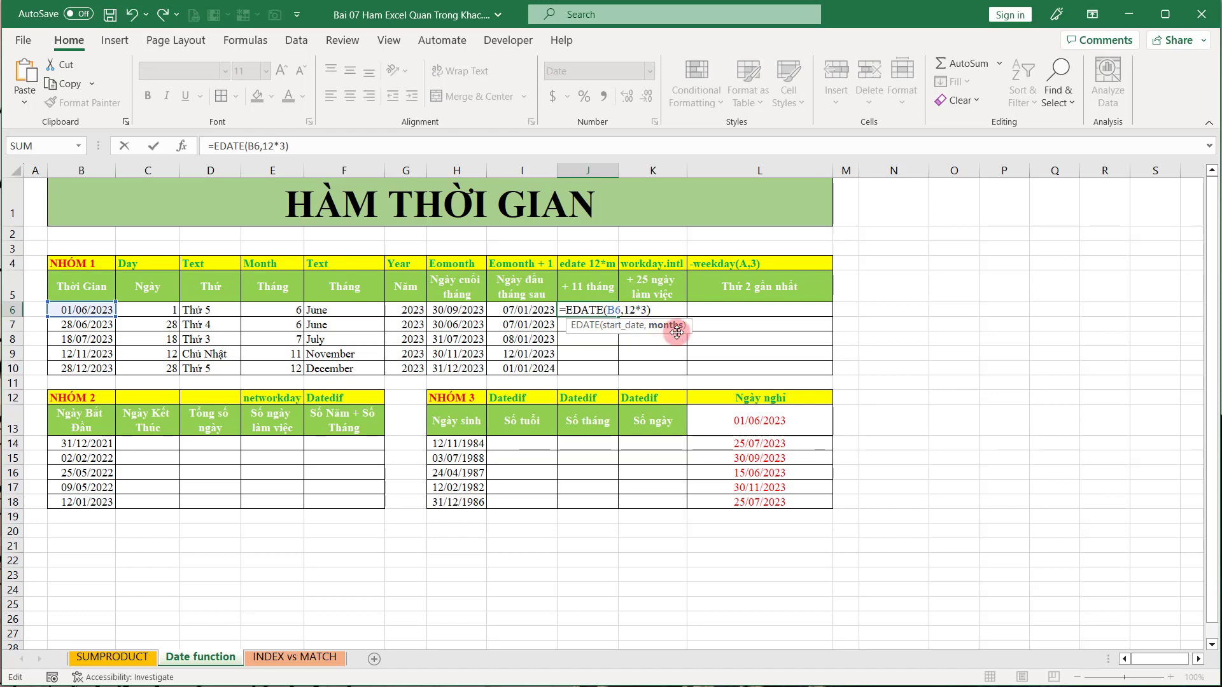
{"action": "key", "text": "Return"}
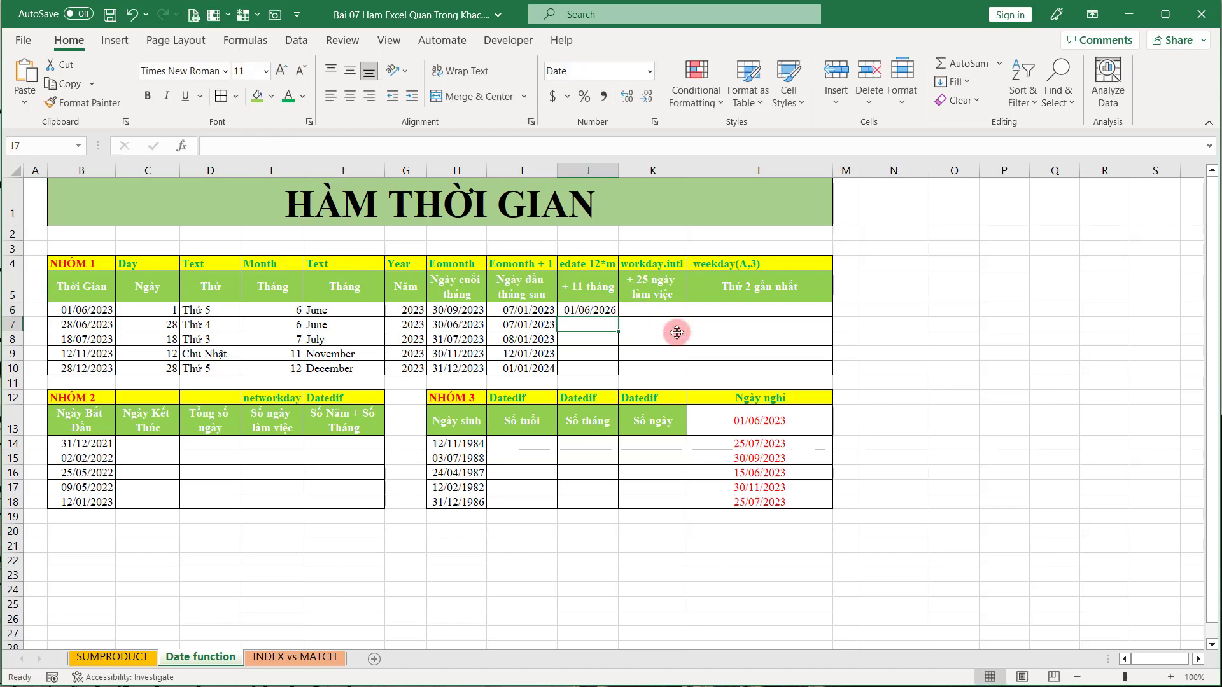
{"action": "left_click", "coordinate": [584, 305]}
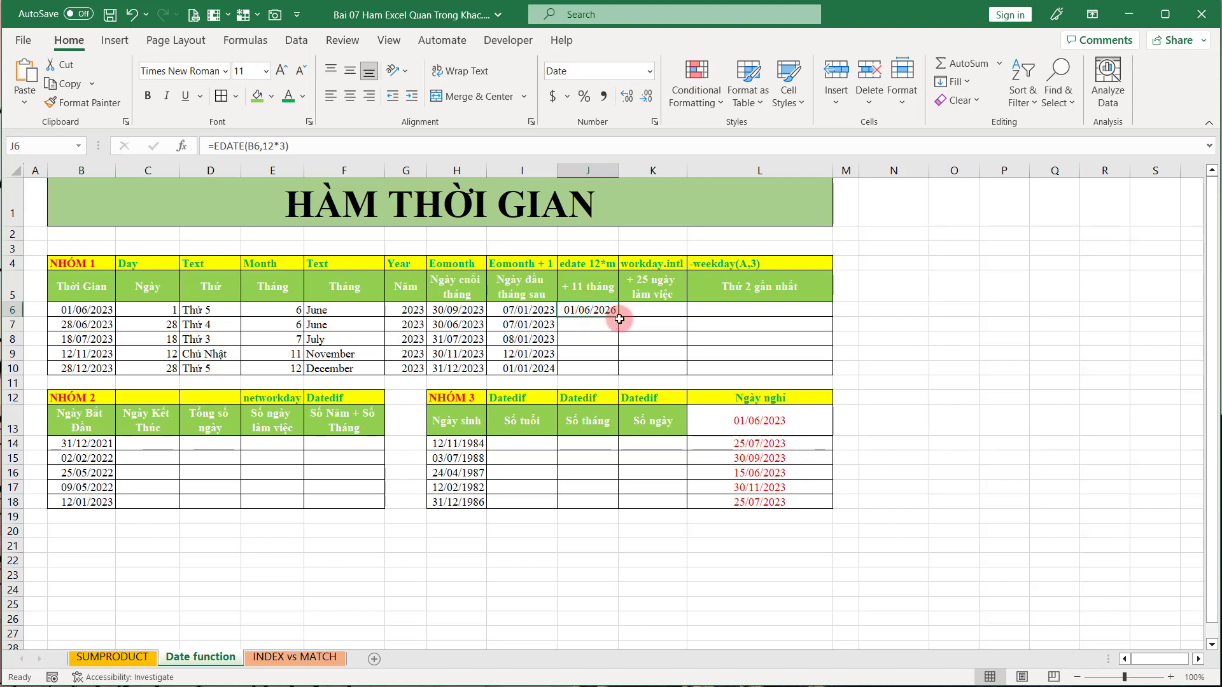
{"action": "double_click", "coordinate": [617, 316]}
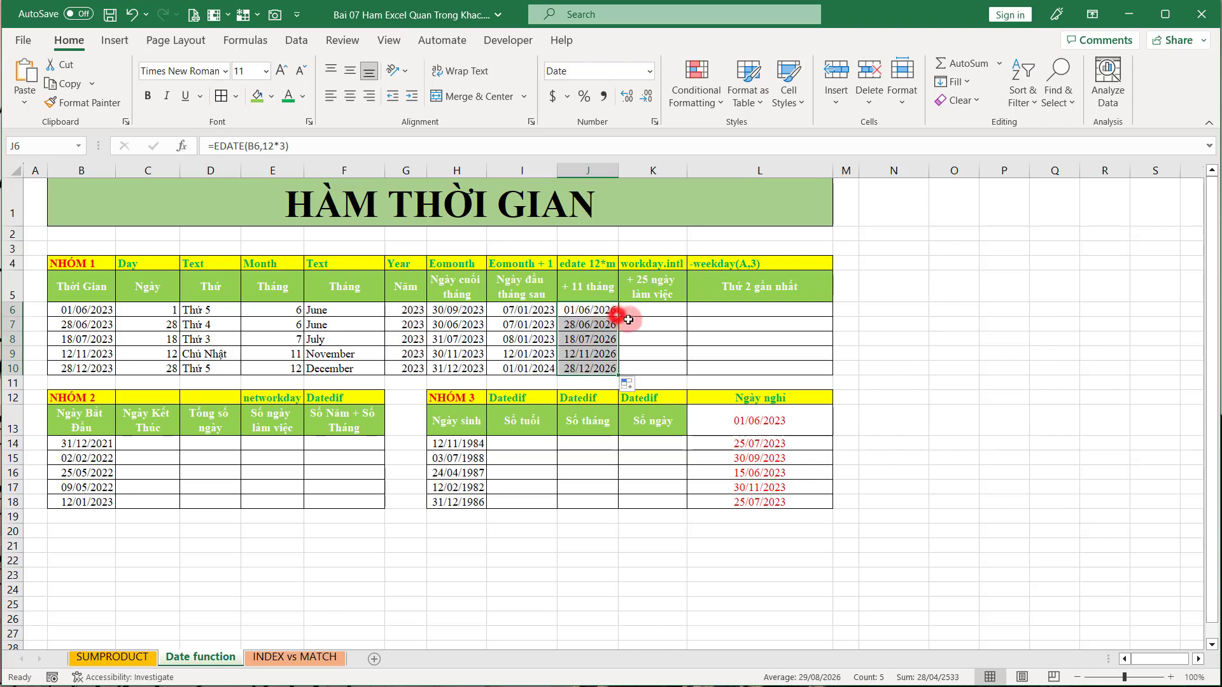
{"action": "left_click", "coordinate": [637, 312]}
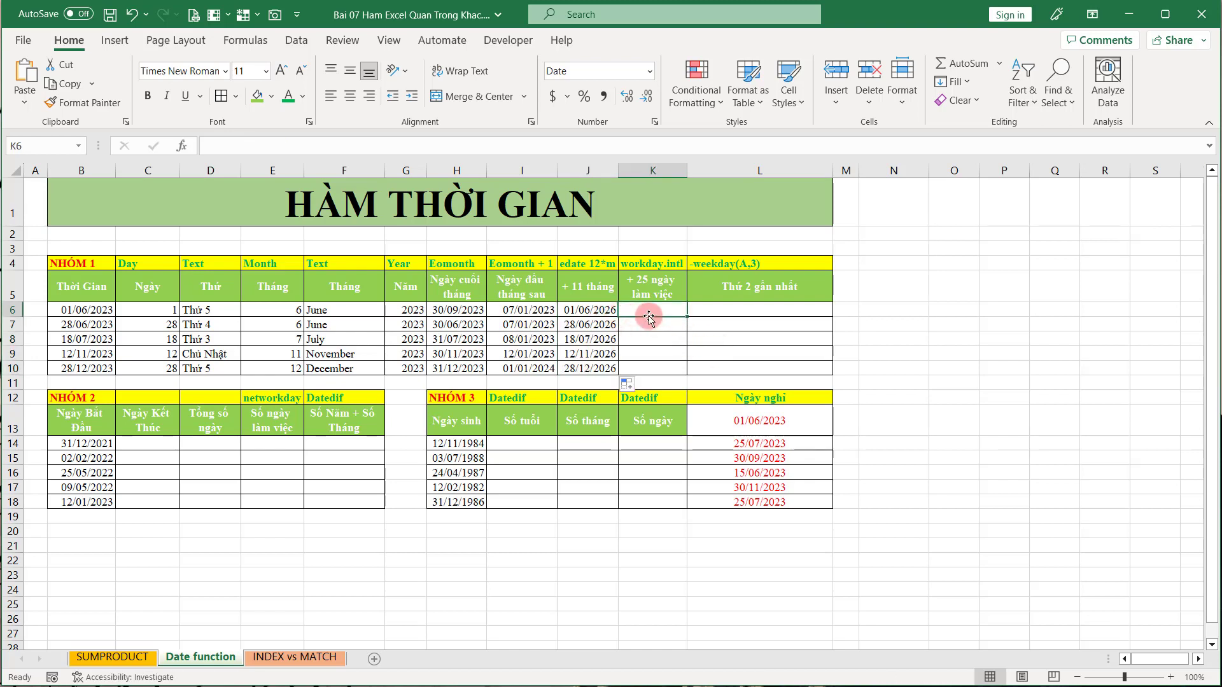
{"action": "left_click", "coordinate": [100, 311]}
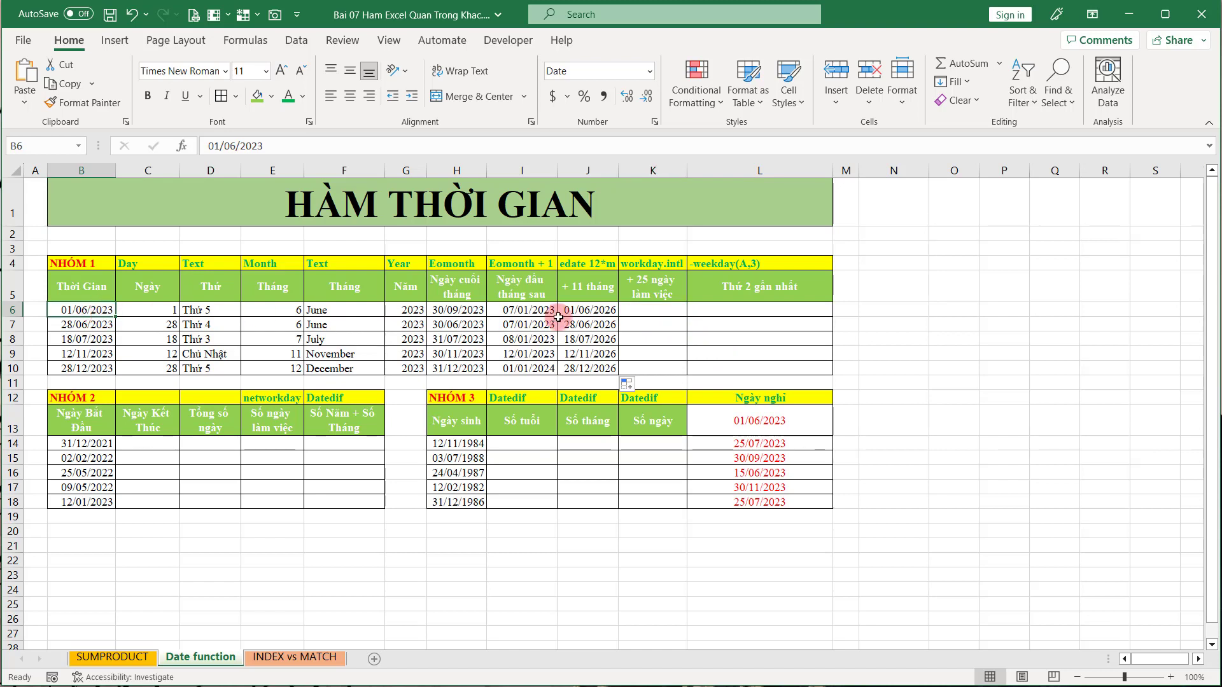
{"action": "left_click", "coordinate": [662, 291]}
{"action": "left_click", "coordinate": [657, 310]}
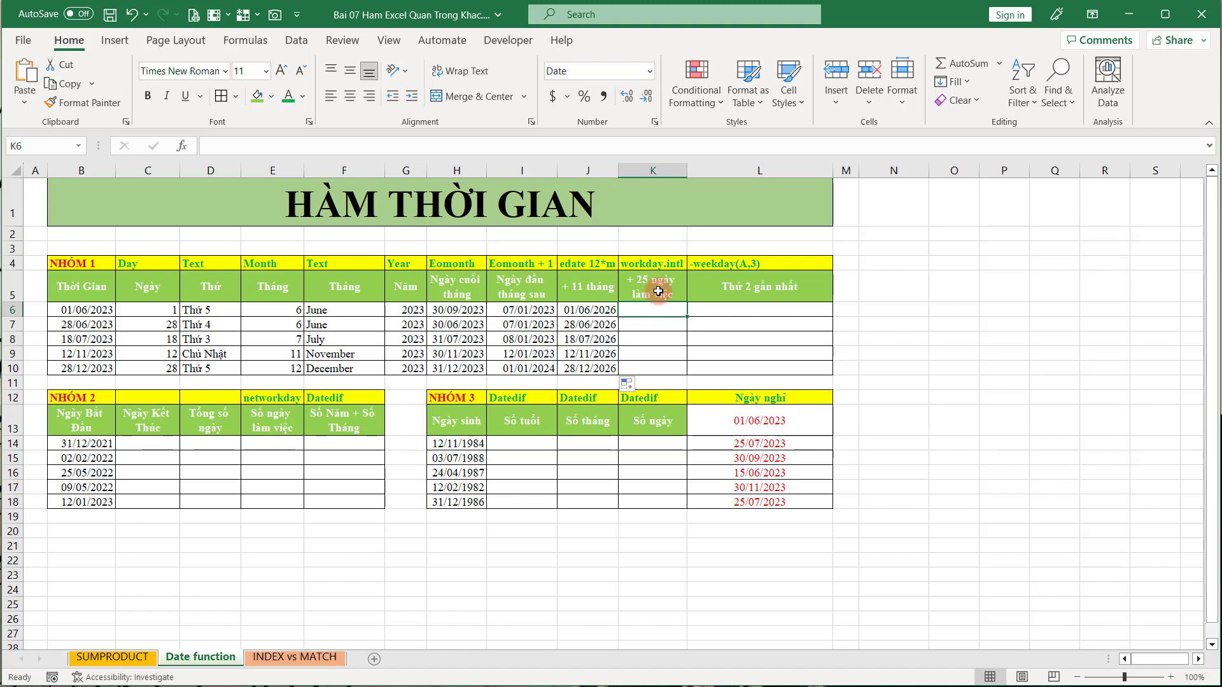
{"action": "left_click", "coordinate": [662, 291]}
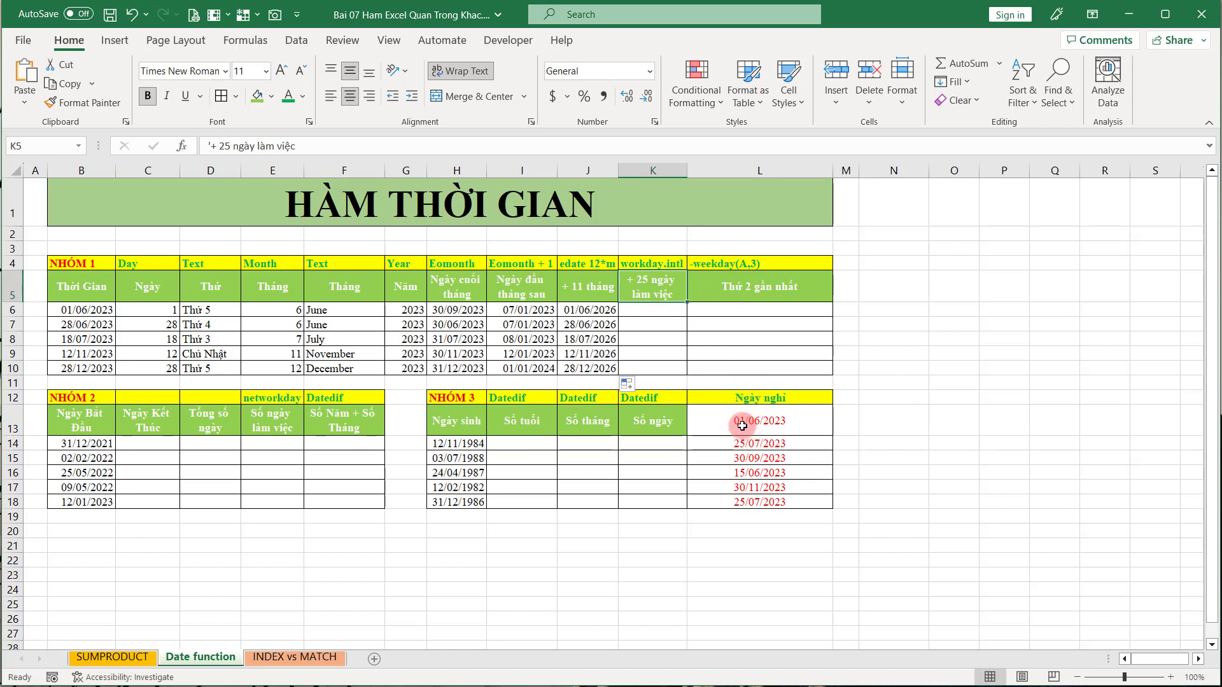
{"action": "left_click_drag", "start_coordinate": [756, 402], "coordinate": [753, 502]}
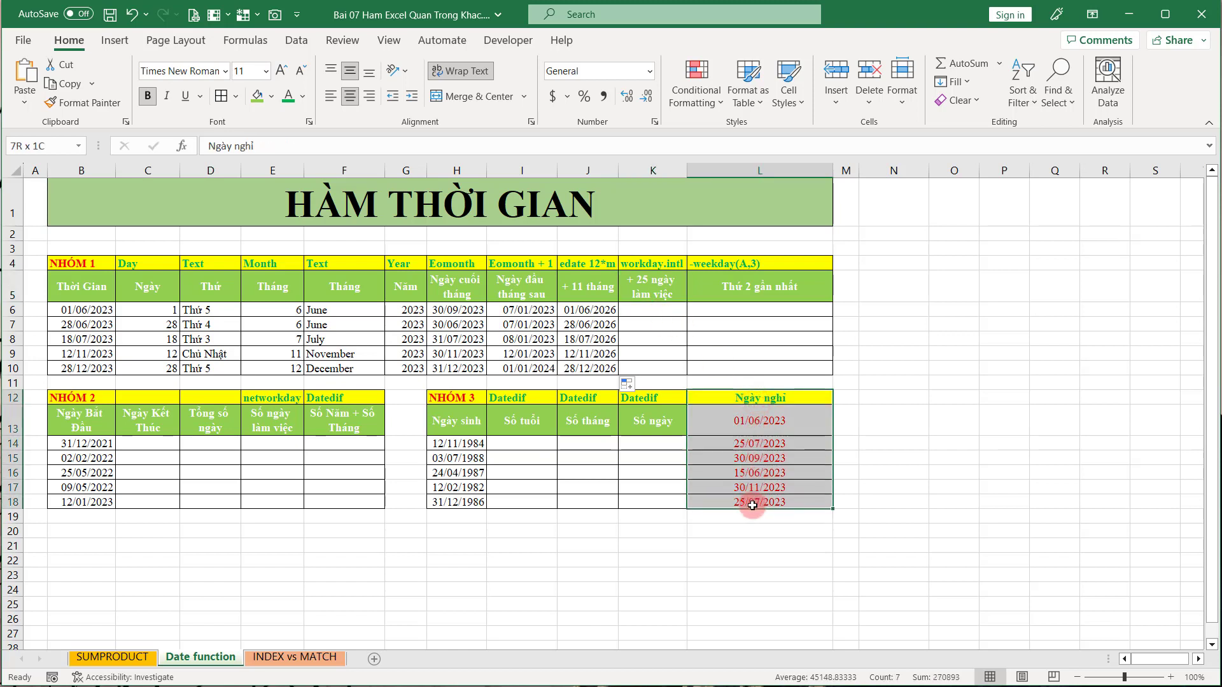
{"action": "left_click", "coordinate": [660, 318]}
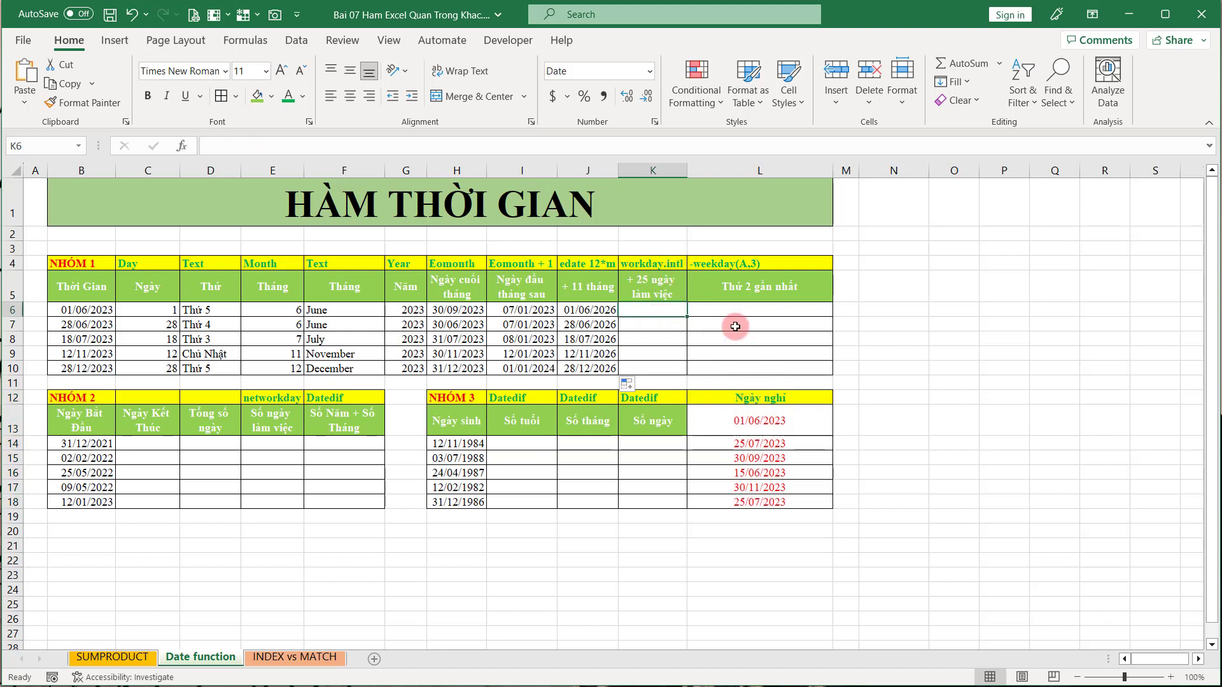
Step: Enter =WORKDAY.INTL(B6,25,1,L13:L18) in K6 and fill it down to K10
{"action": "type", "text": "="}
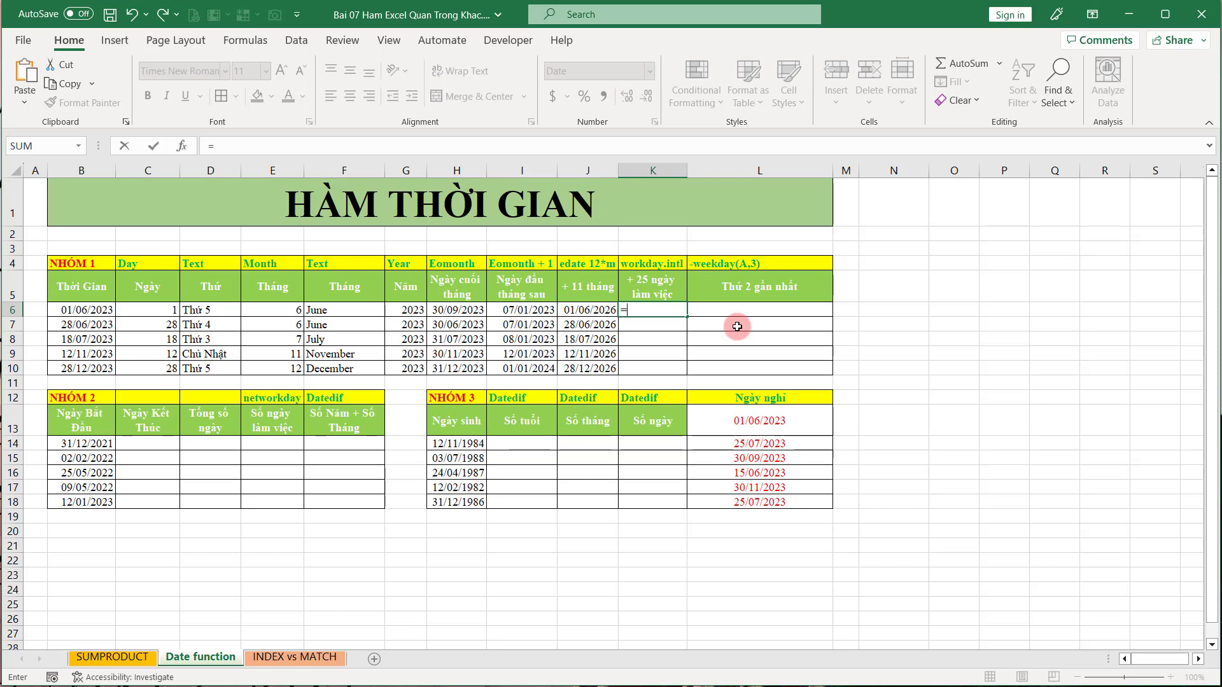
{"action": "type", "text": "w"}
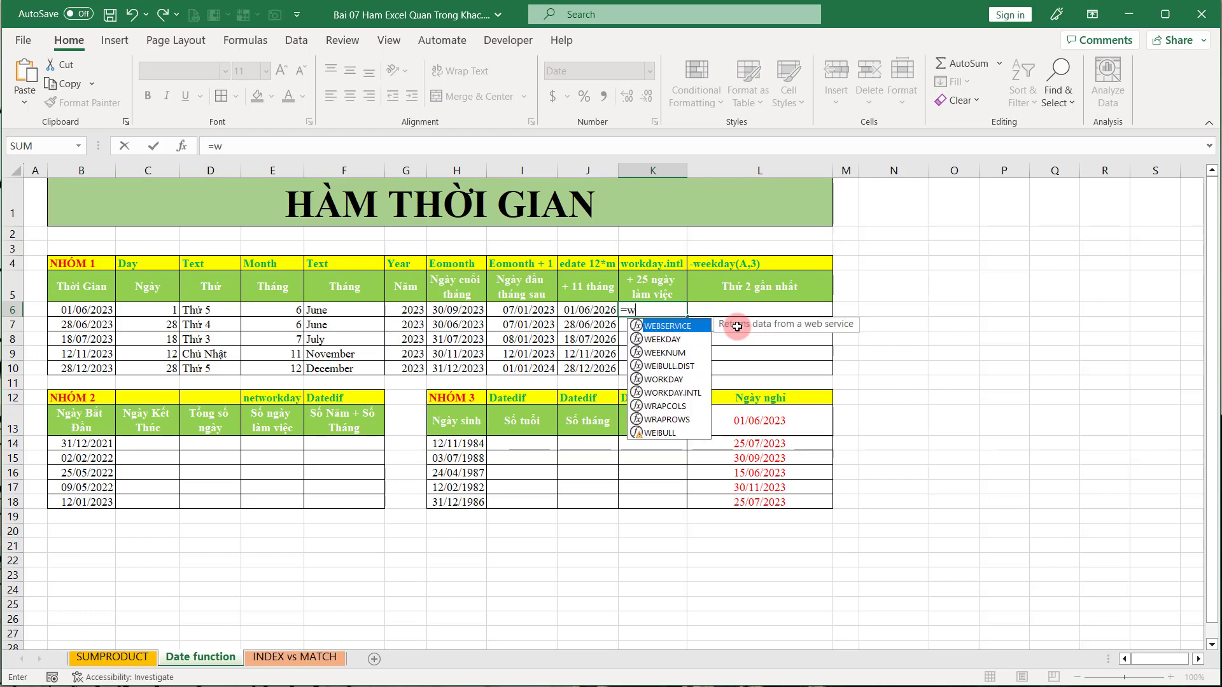
{"action": "key", "text": "Down"}
{"action": "key", "text": "Down"}
{"action": "key", "text": "Down"}
{"action": "key", "text": "Down"}
{"action": "key", "text": "Down"}
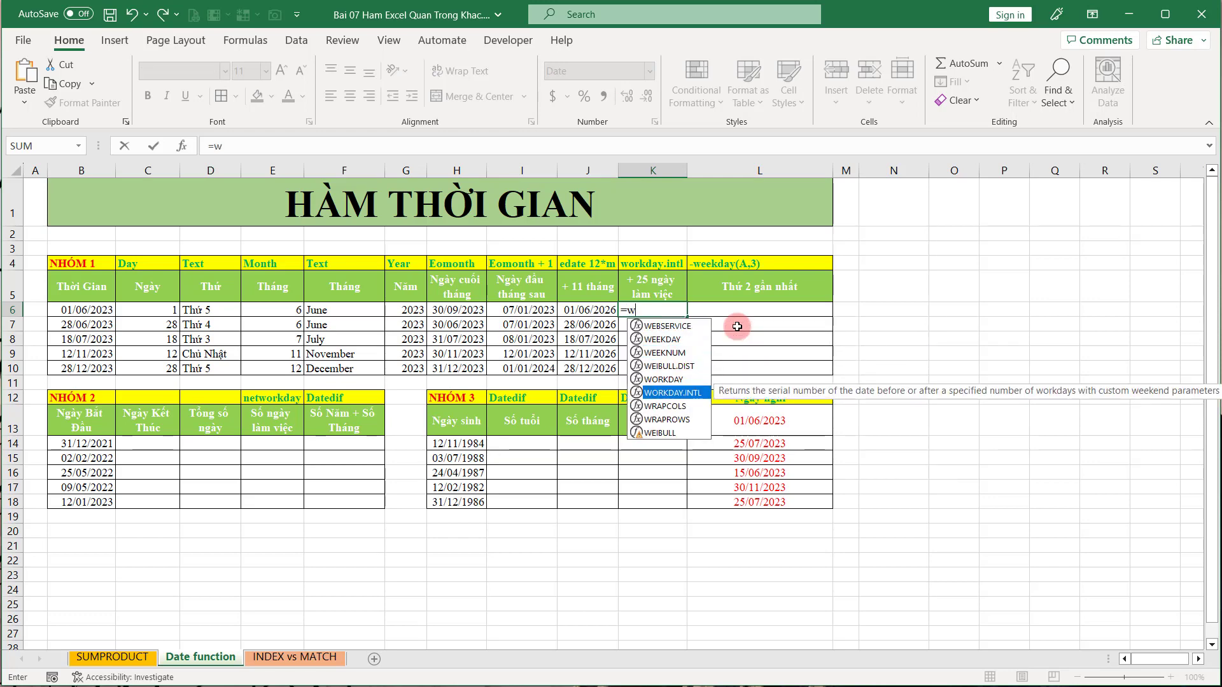
{"action": "key", "text": "Tab"}
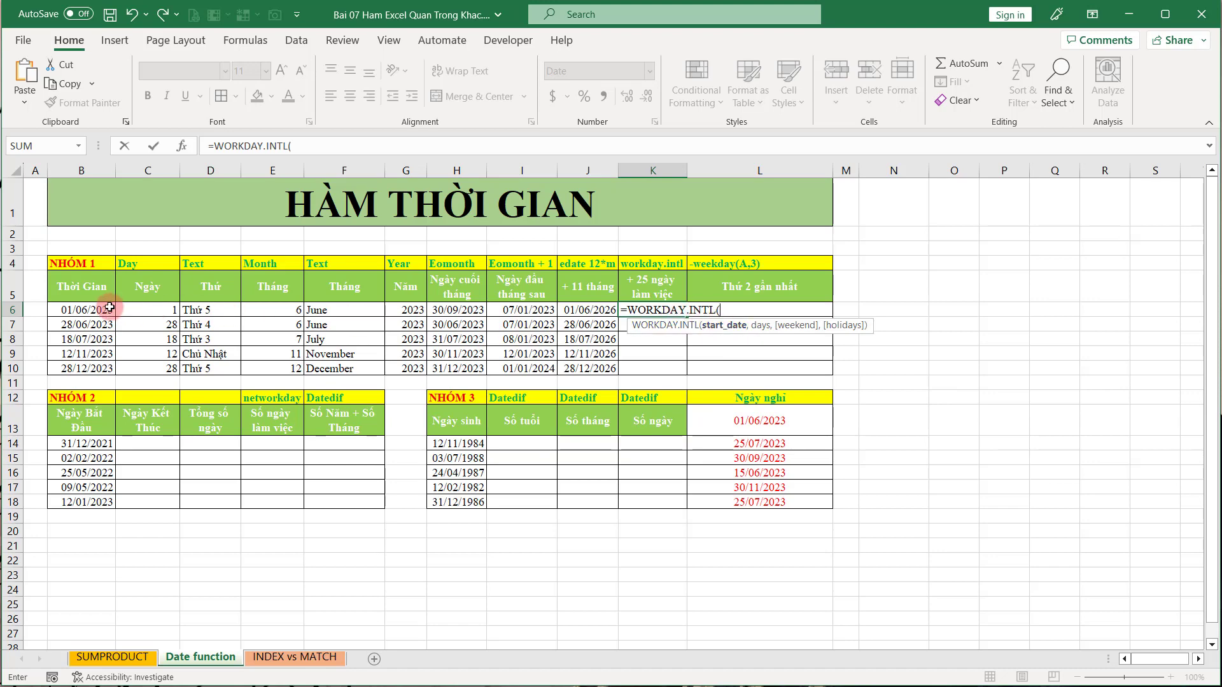
{"action": "left_click", "coordinate": [99, 308]}
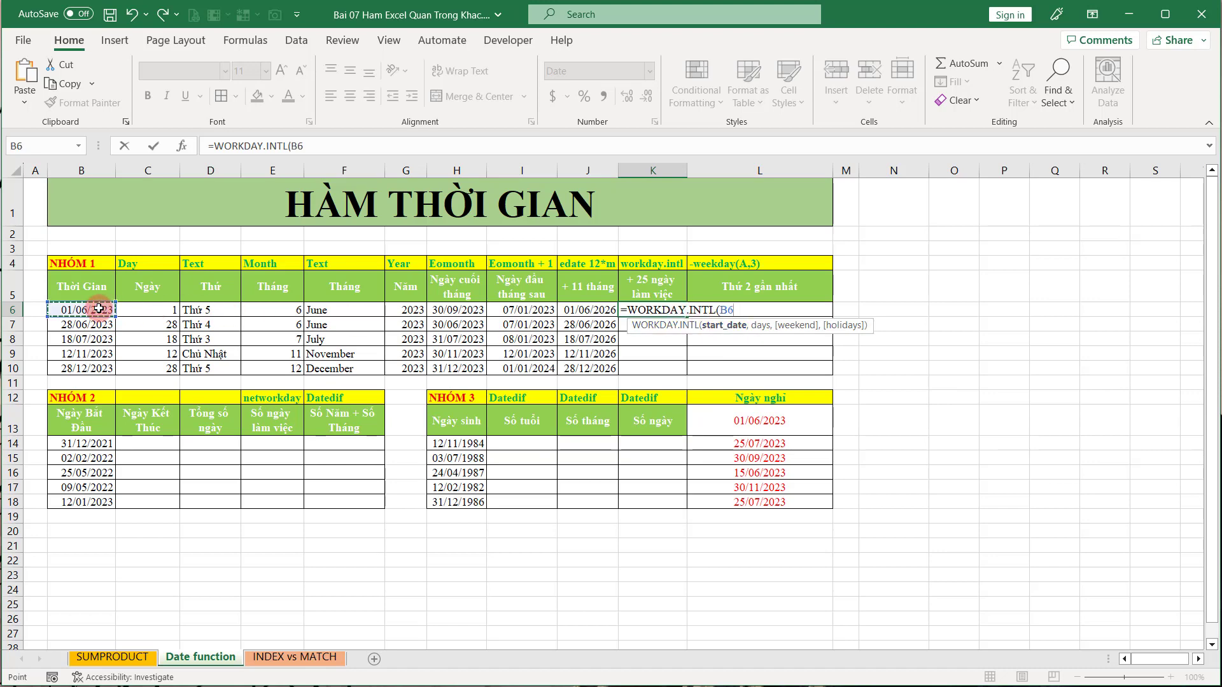
{"action": "type", "text": ","}
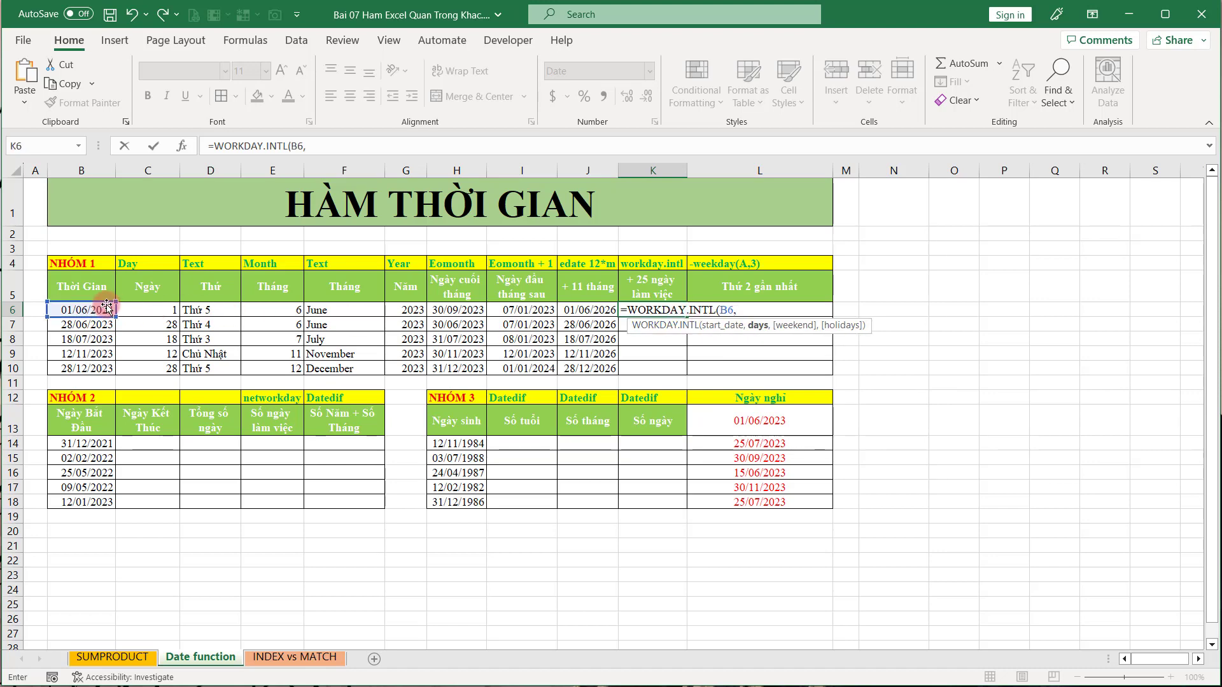
{"action": "type", "text": "25,"}
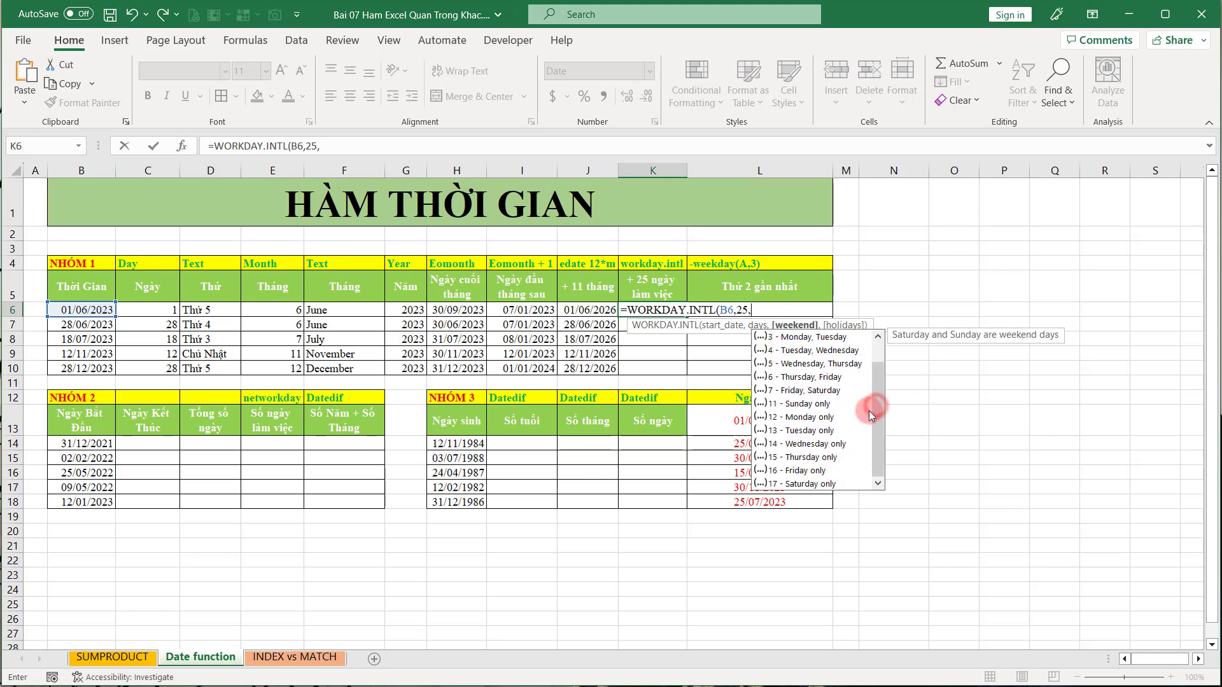
{"action": "scroll", "coordinate": [869, 411], "scroll_direction": "up", "scroll_amount": 1}
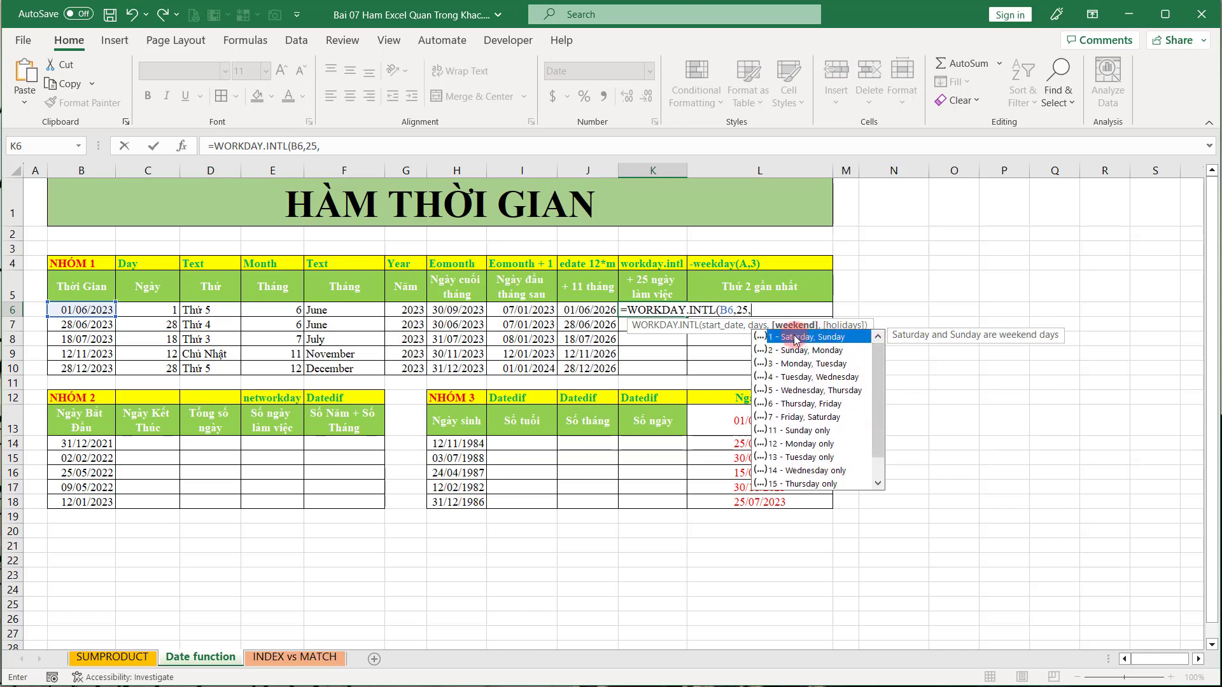
{"action": "type", "text": "1"}
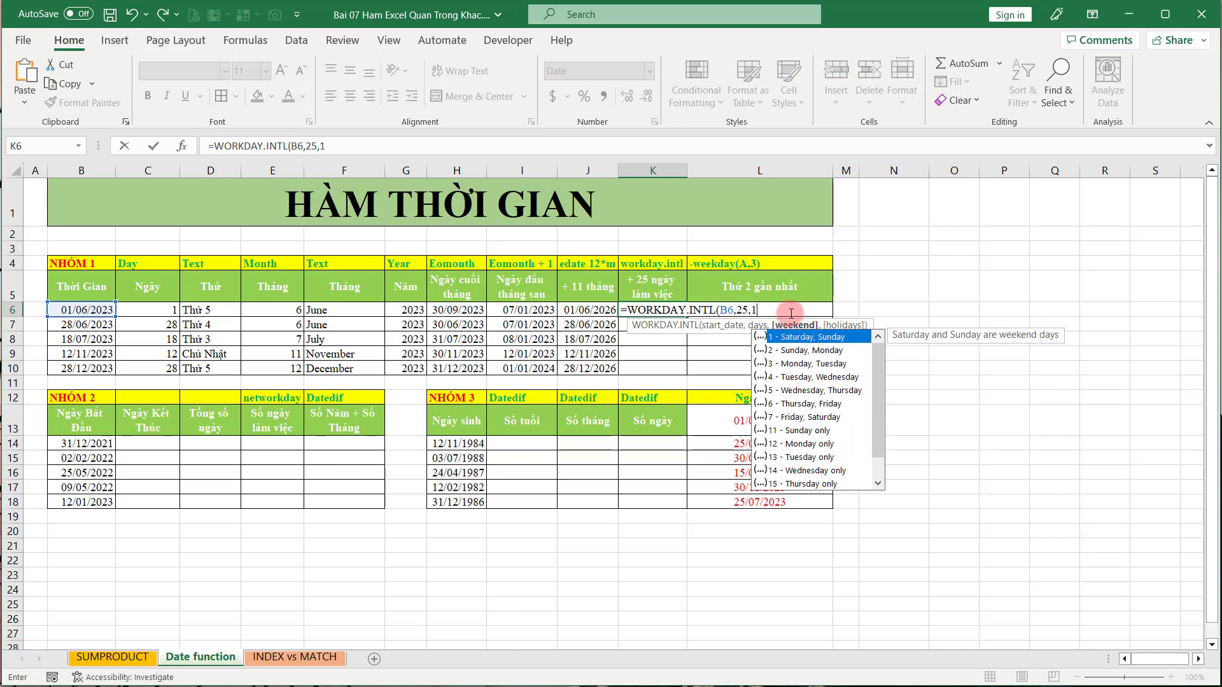
{"action": "type", "text": ","}
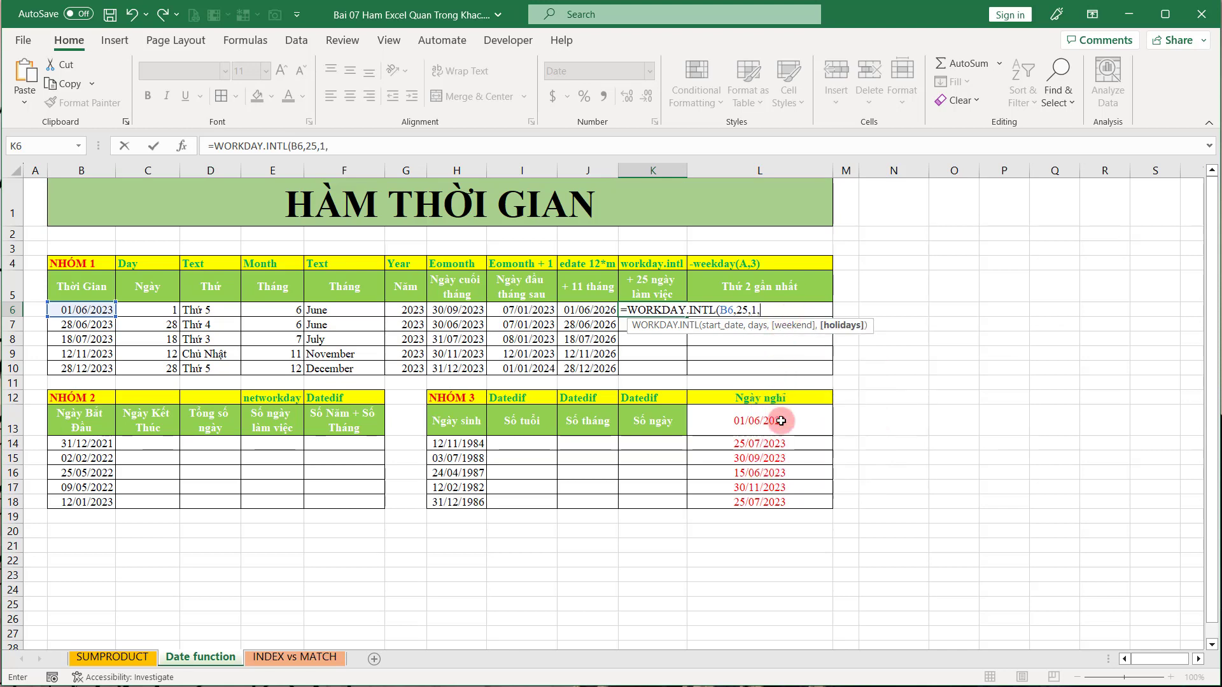
{"action": "left_click_drag", "start_coordinate": [773, 416], "coordinate": [762, 505]}
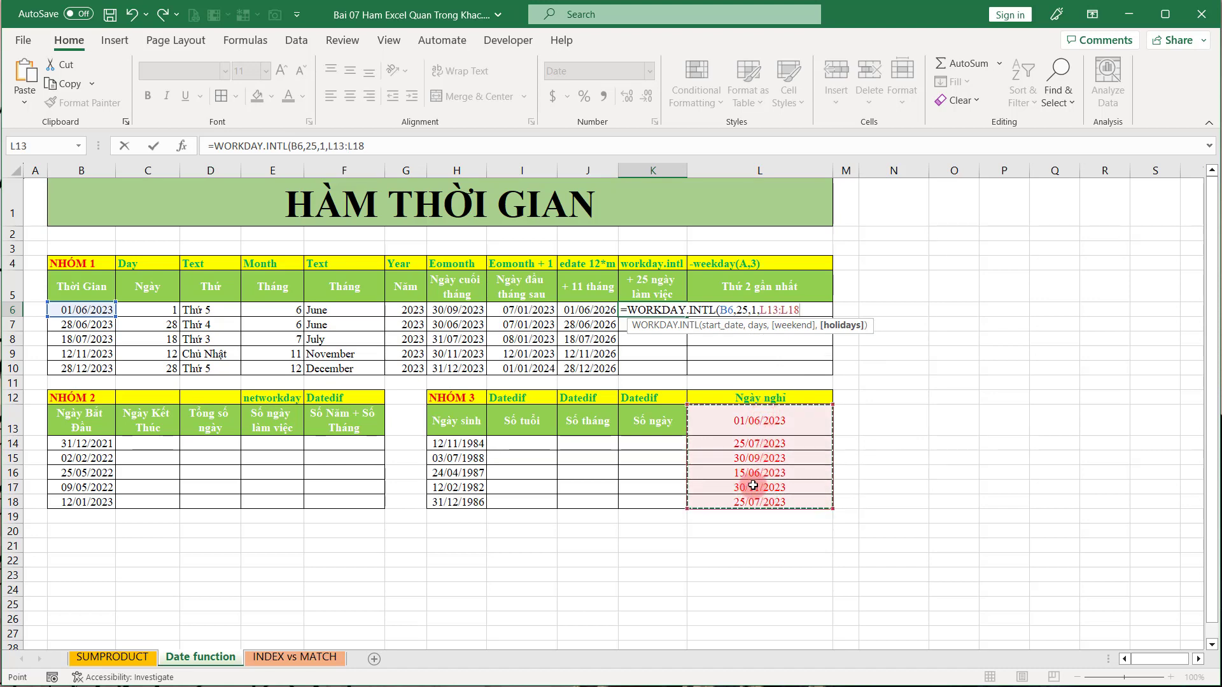
{"action": "key", "text": "Return"}
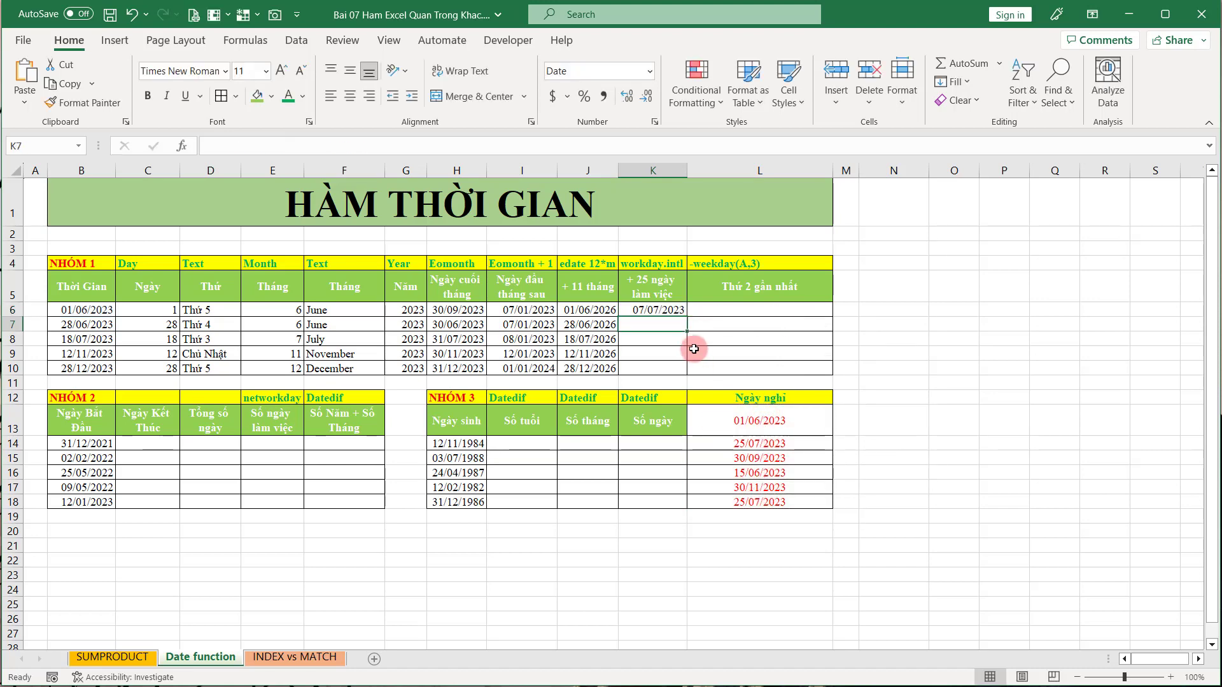
{"action": "left_click", "coordinate": [637, 309]}
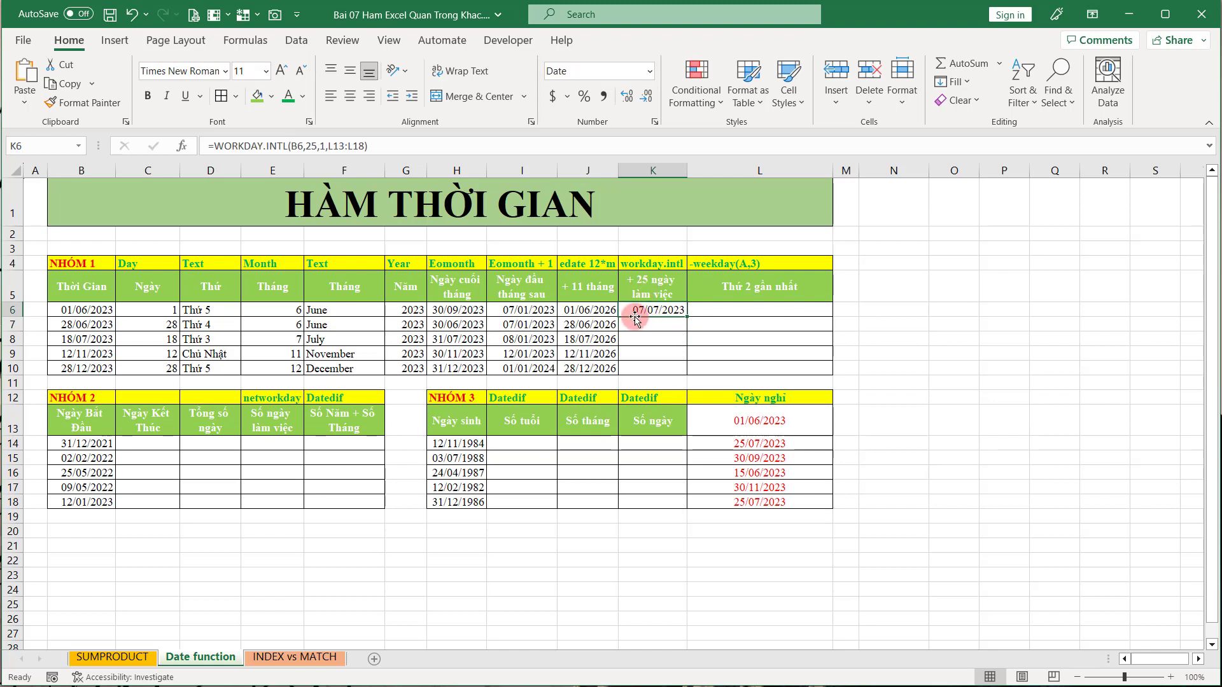
{"action": "double_click", "coordinate": [687, 315]}
{"action": "left_click", "coordinate": [656, 313]}
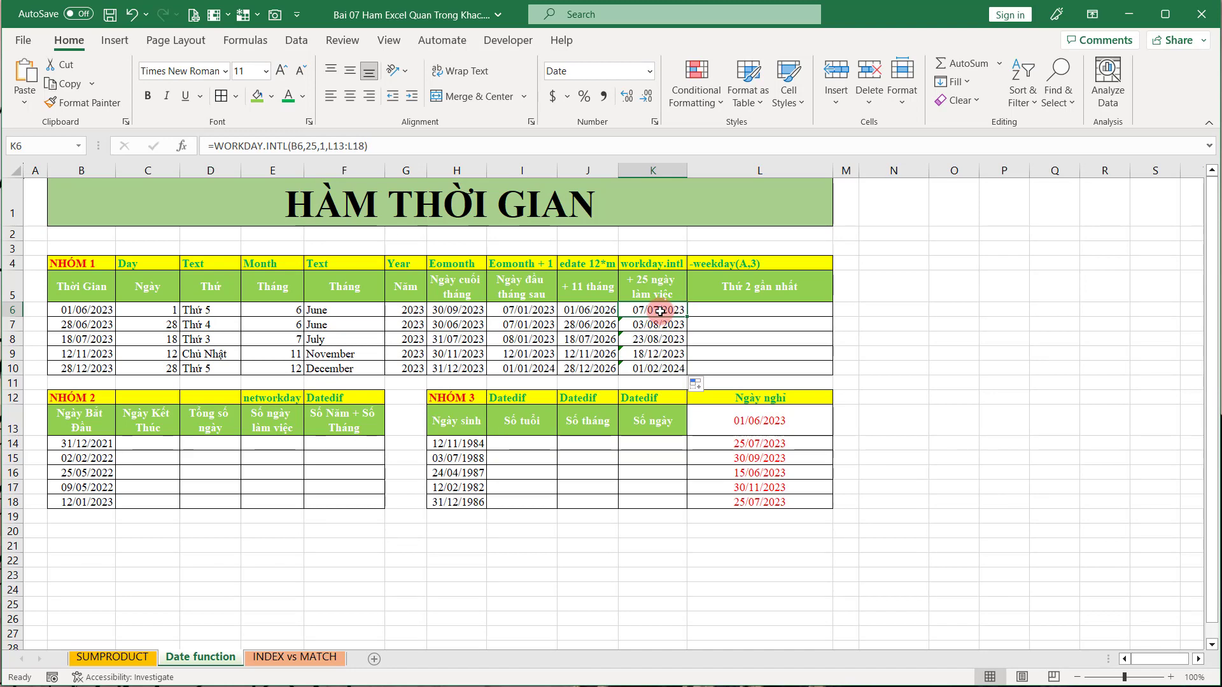
{"action": "left_click", "coordinate": [734, 287]}
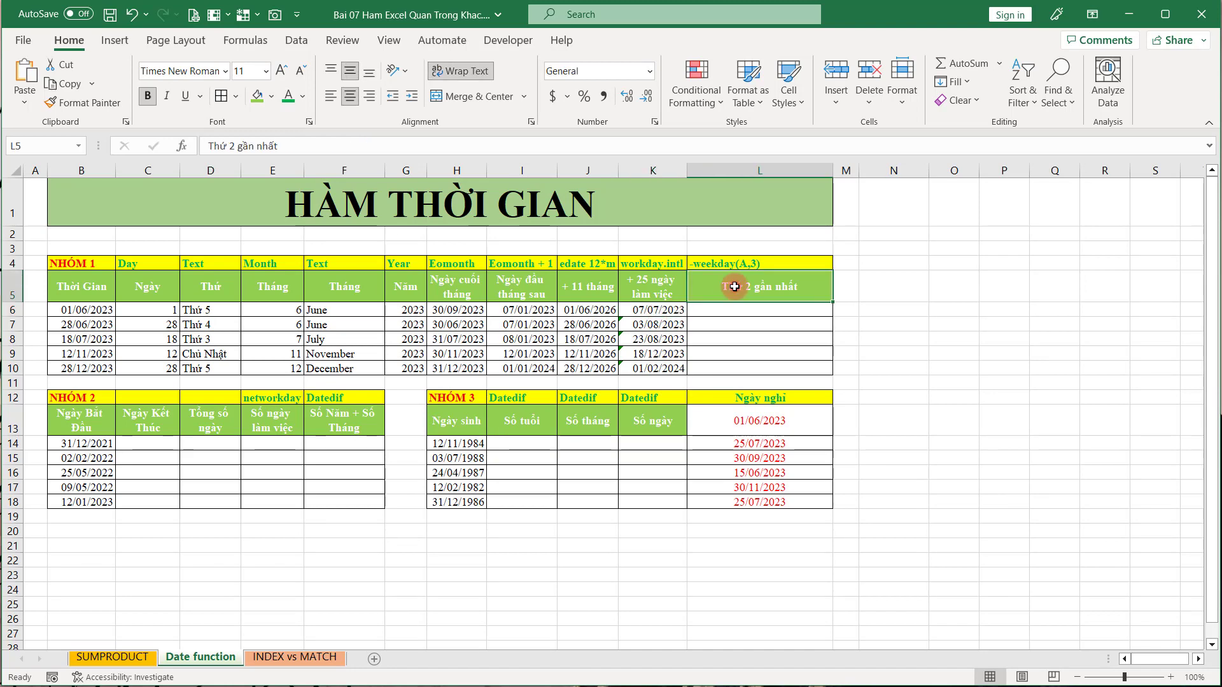
{"action": "left_click", "coordinate": [90, 311]}
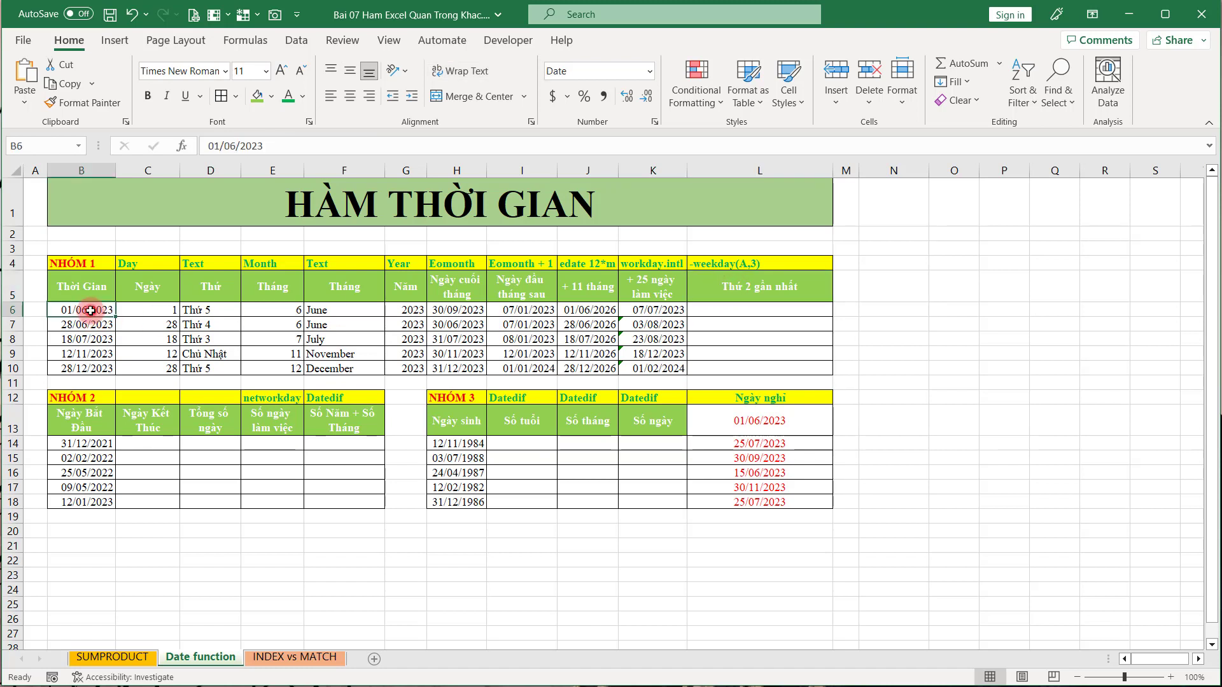
{"action": "left_click", "coordinate": [712, 310]}
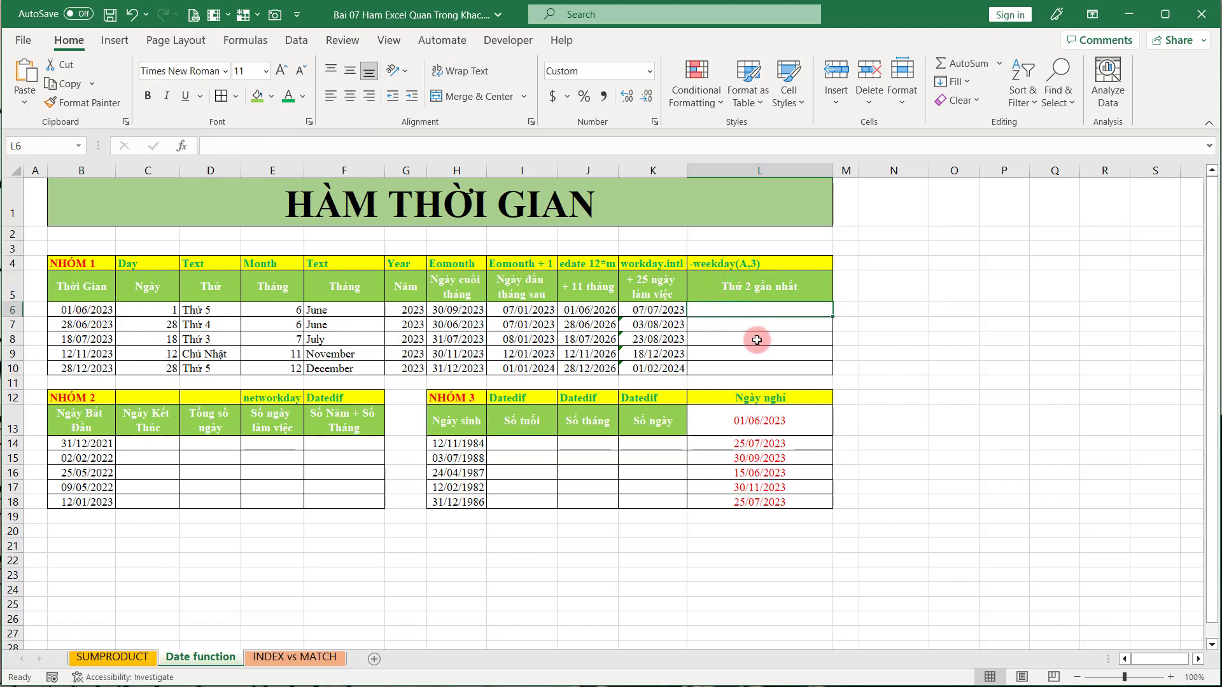
{"action": "type", "text": "="}
{"action": "left_click", "coordinate": [115, 312]}
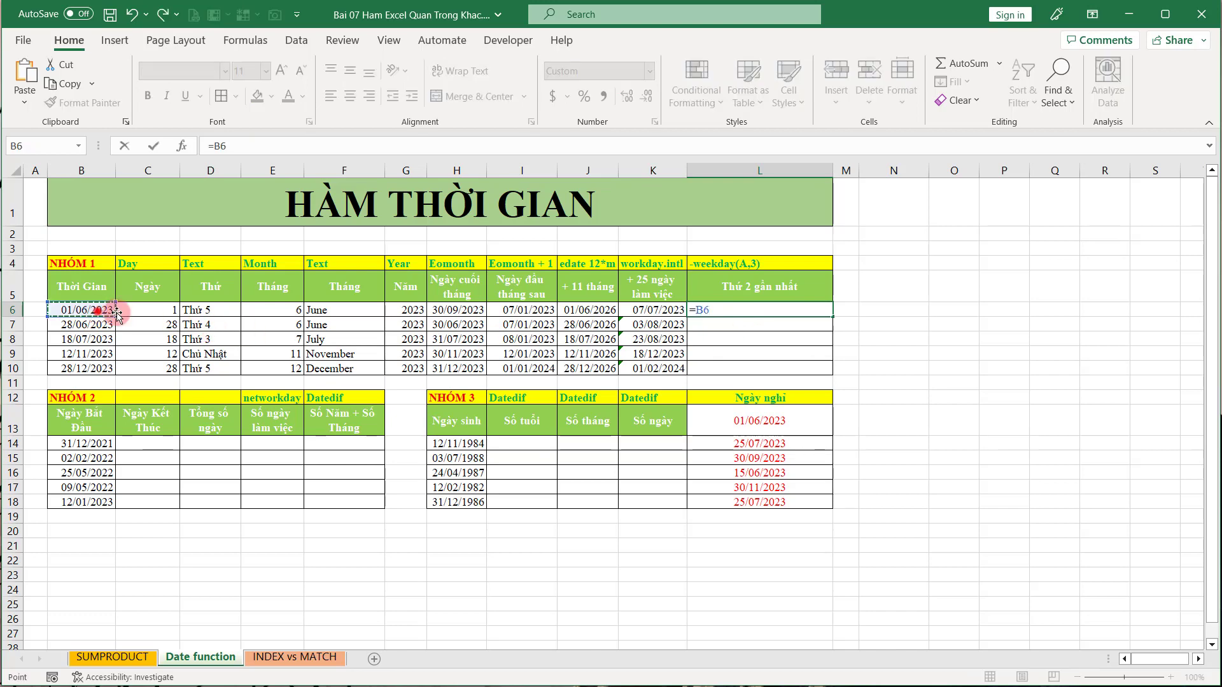
{"action": "type", "text": "=B6-"}
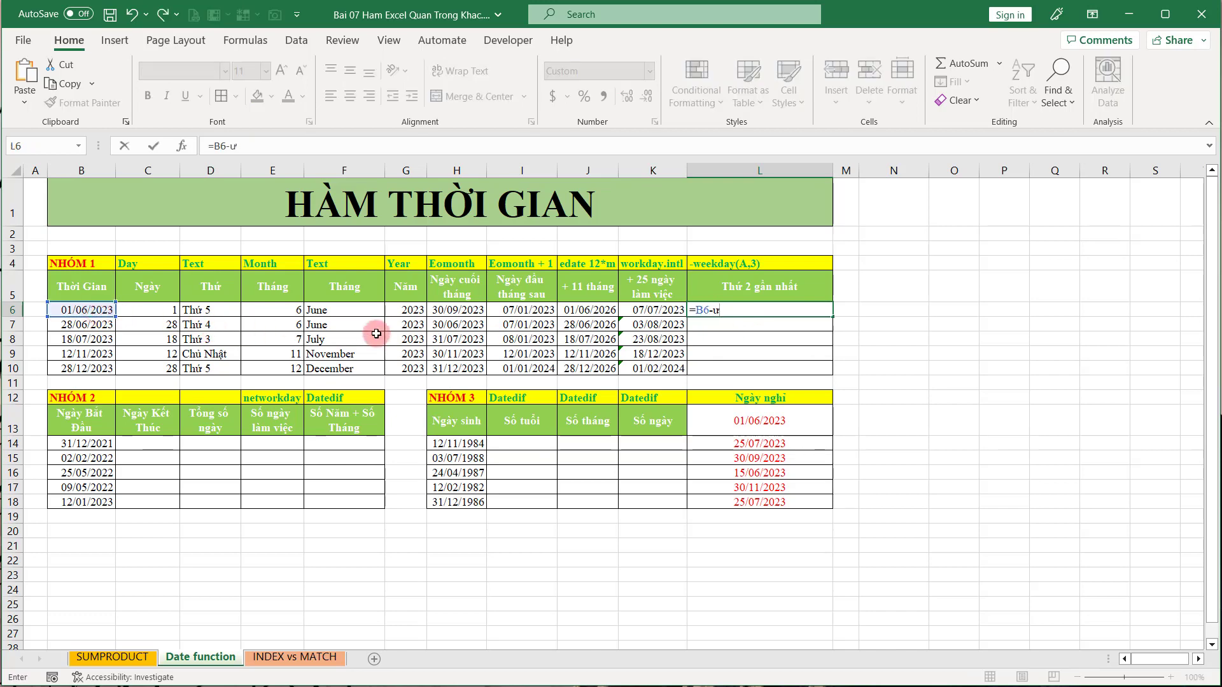
{"action": "type", "text": "w"}
{"action": "key", "text": "Down"}
{"action": "key", "text": "Tab"}
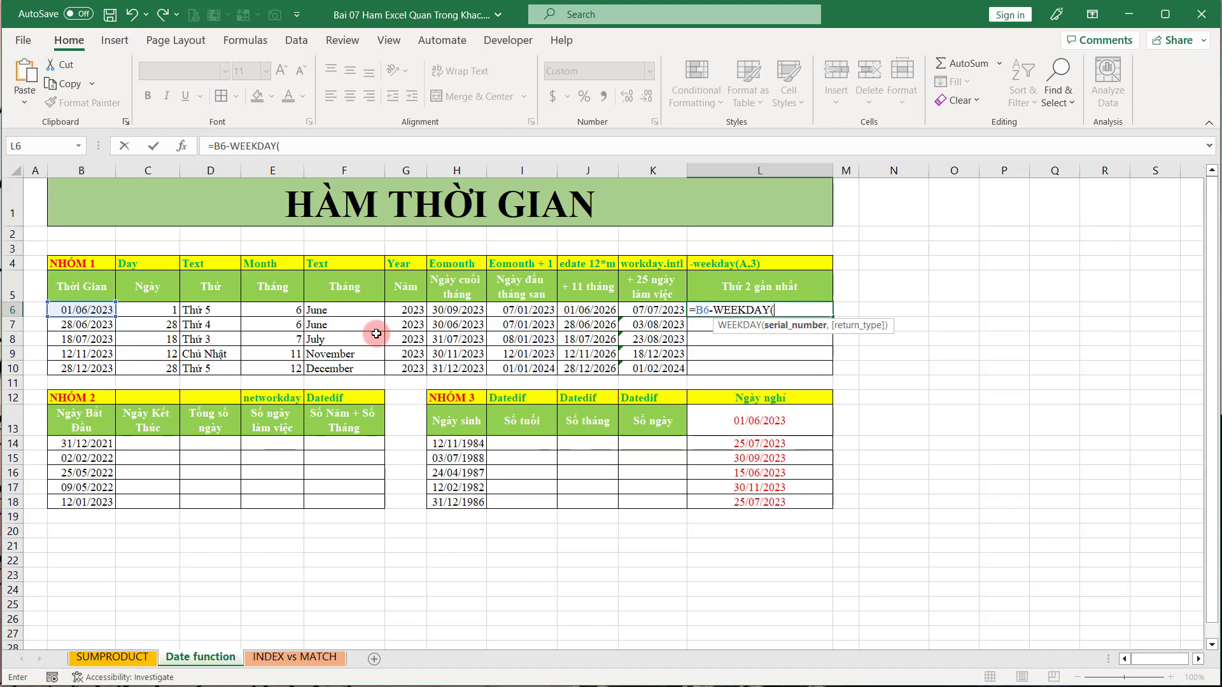
{"action": "left_click", "coordinate": [95, 310]}
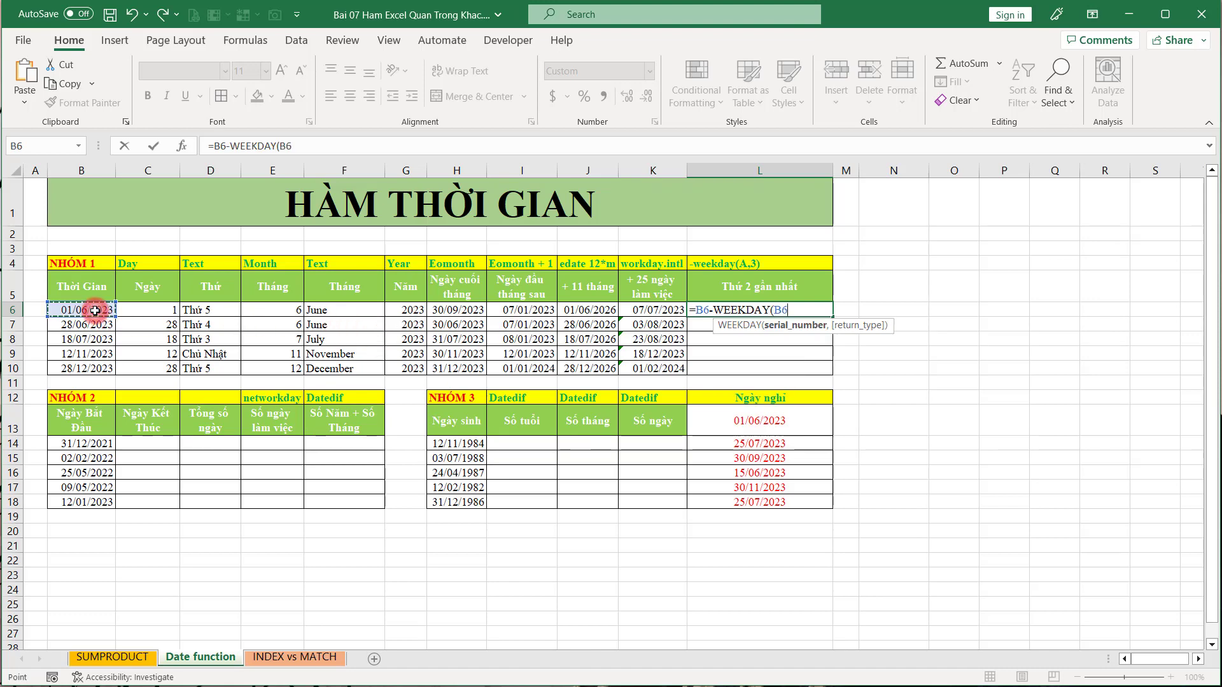
{"action": "type", "text": ","}
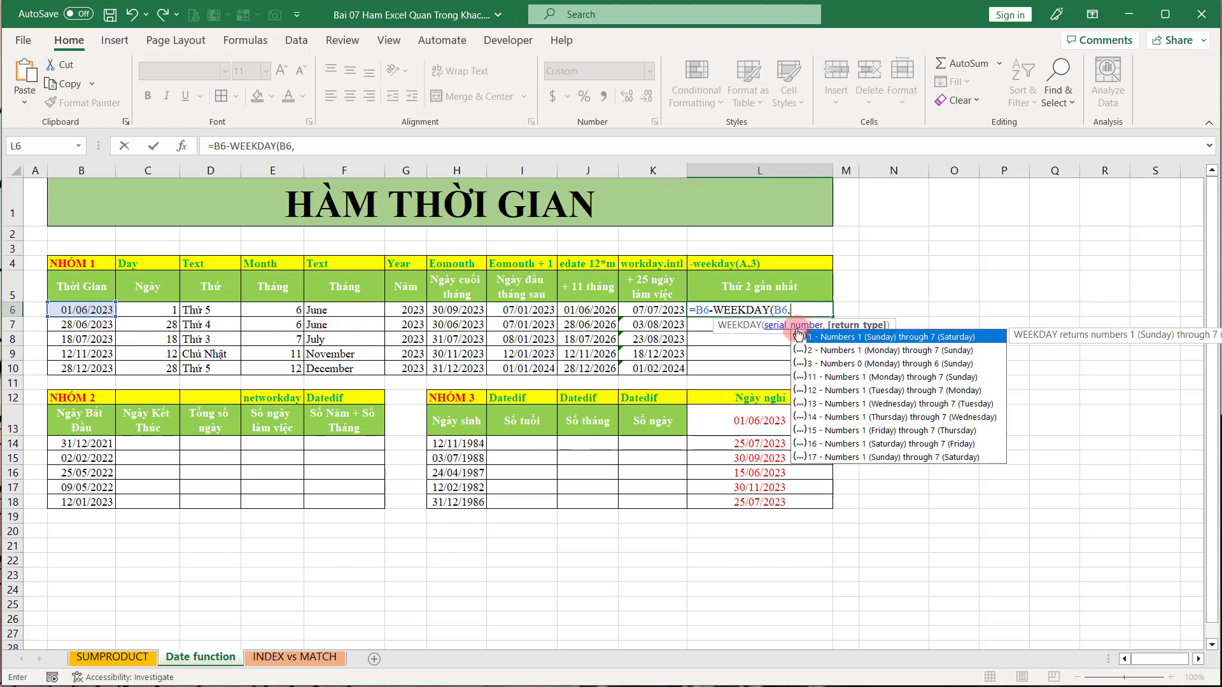
{"action": "type", "text": "3"}
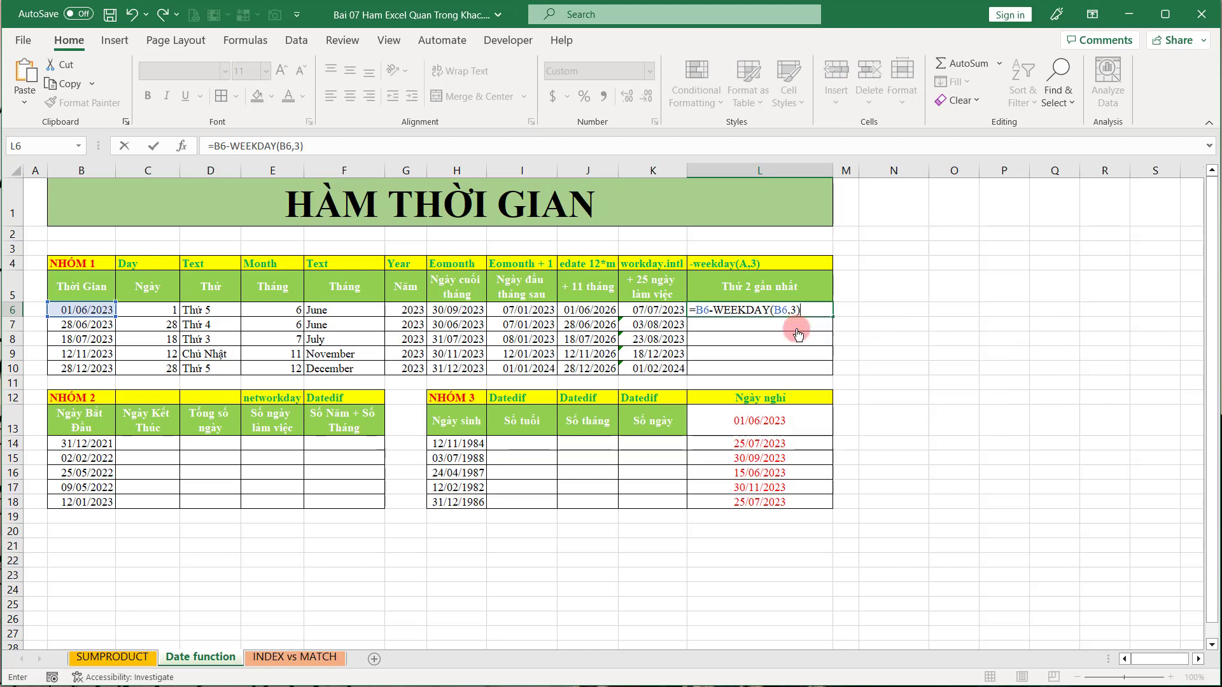
{"action": "key", "text": "Return"}
{"action": "left_click", "coordinate": [797, 308]}
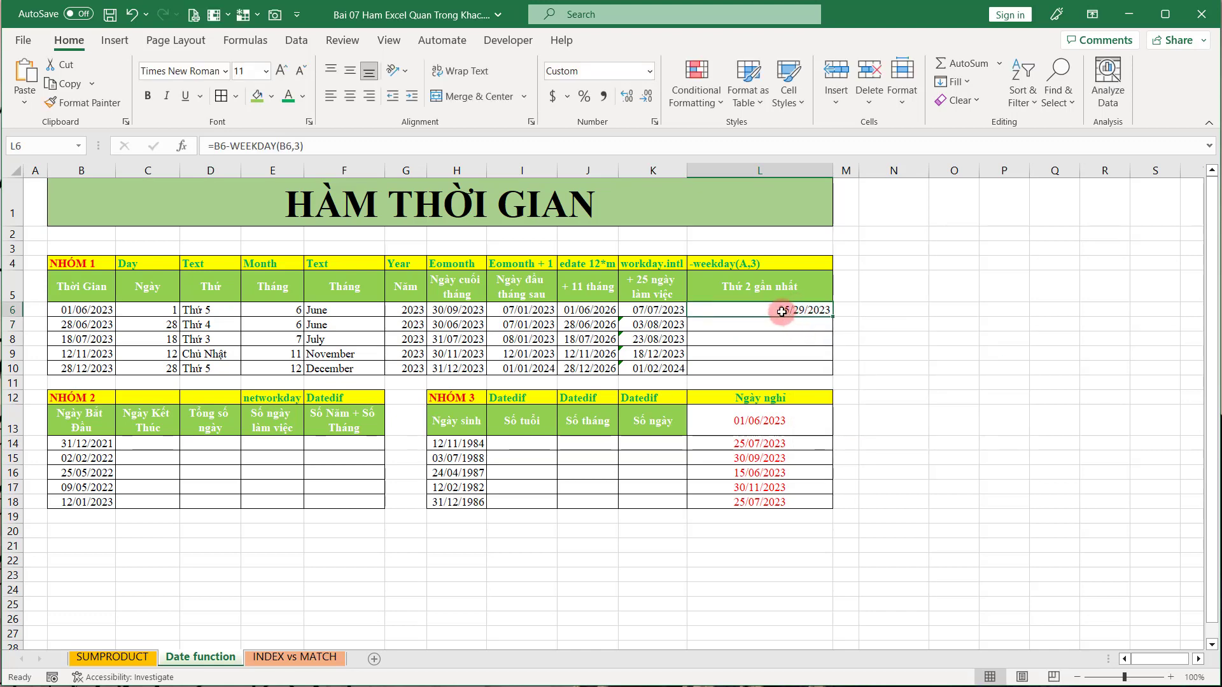
{"action": "left_click", "coordinate": [92, 313]}
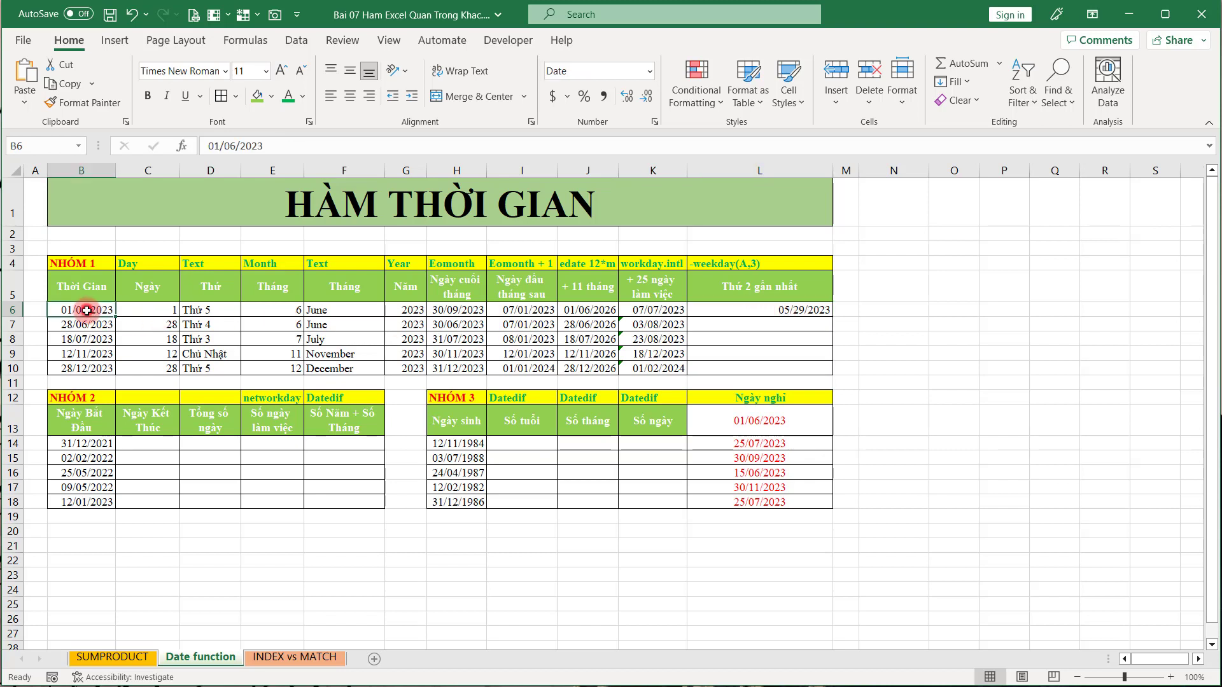
{"action": "left_click", "coordinate": [780, 312]}
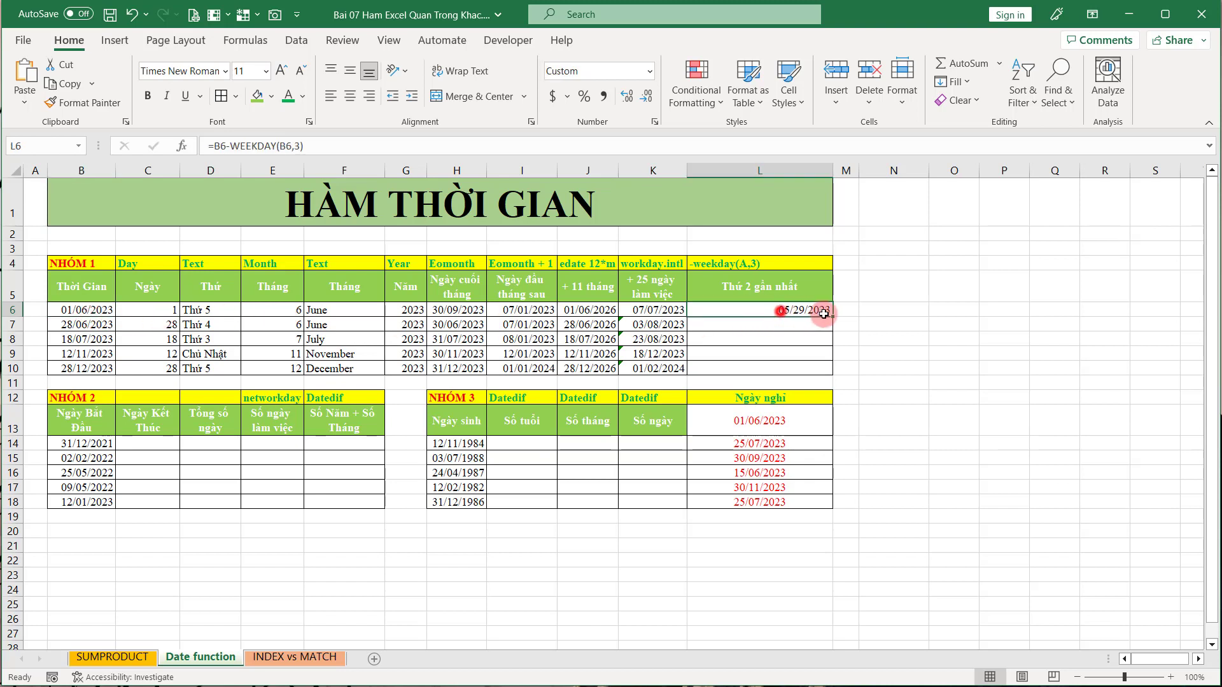
{"action": "double_click", "coordinate": [830, 317]}
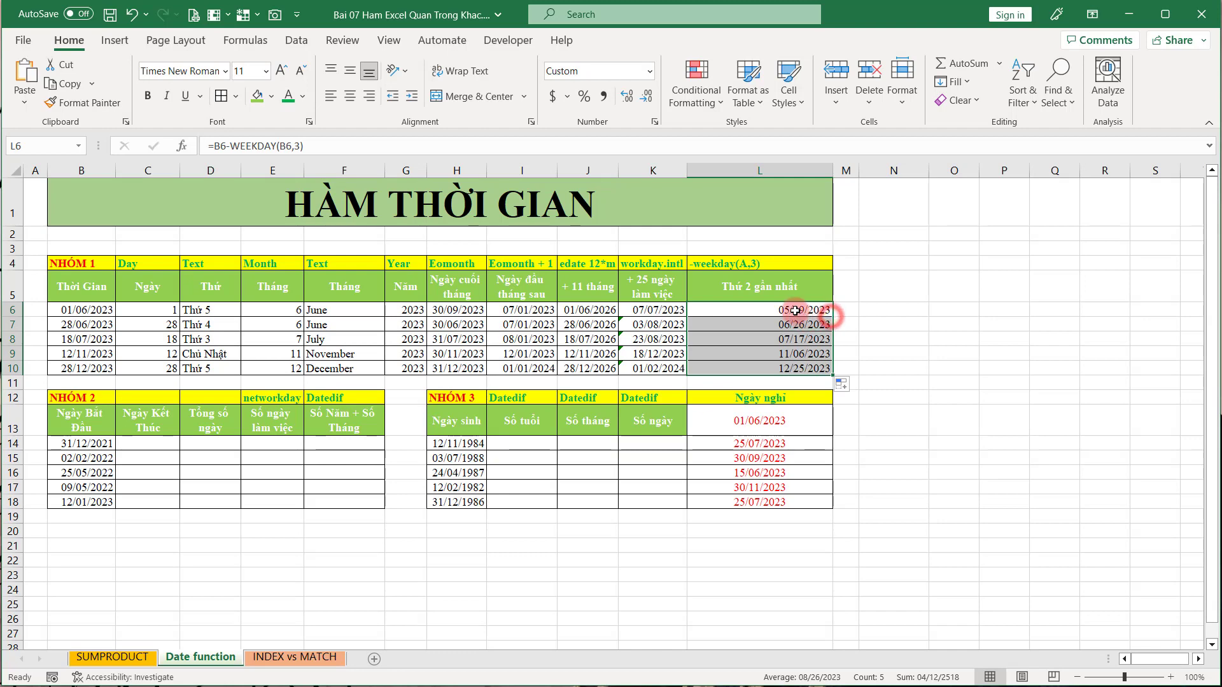
{"action": "left_click", "coordinate": [827, 313]}
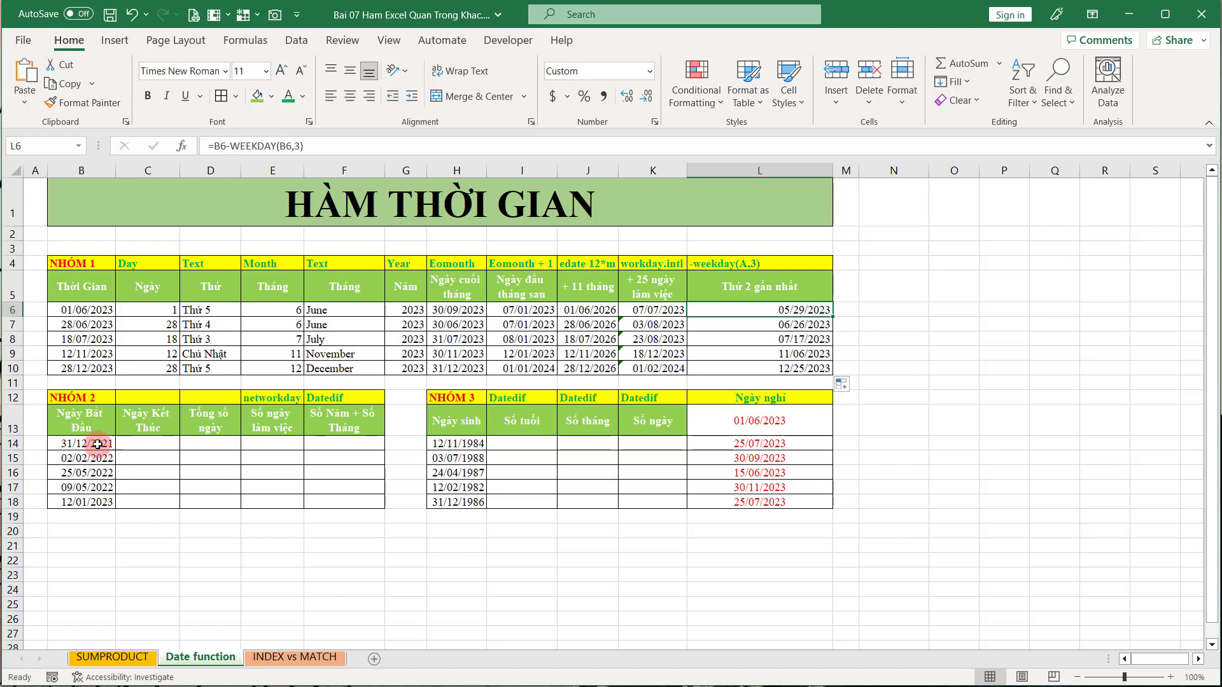
{"action": "left_click_drag", "start_coordinate": [99, 418], "coordinate": [99, 502]}
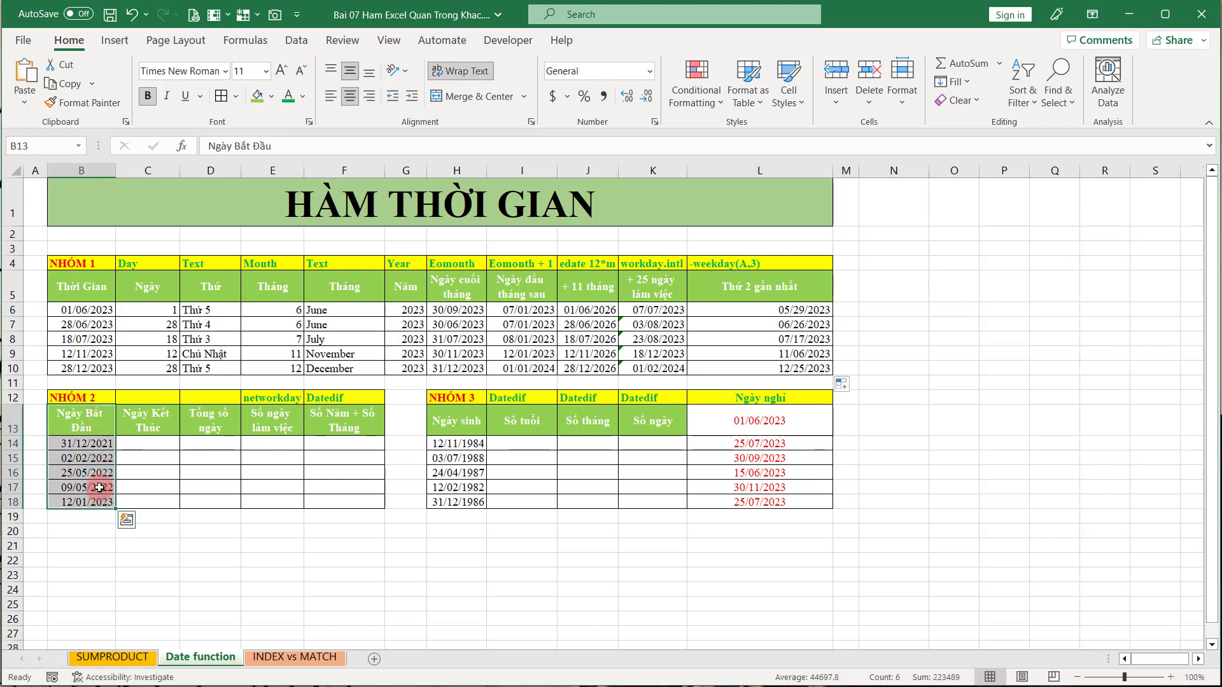
{"action": "left_click", "coordinate": [156, 444]}
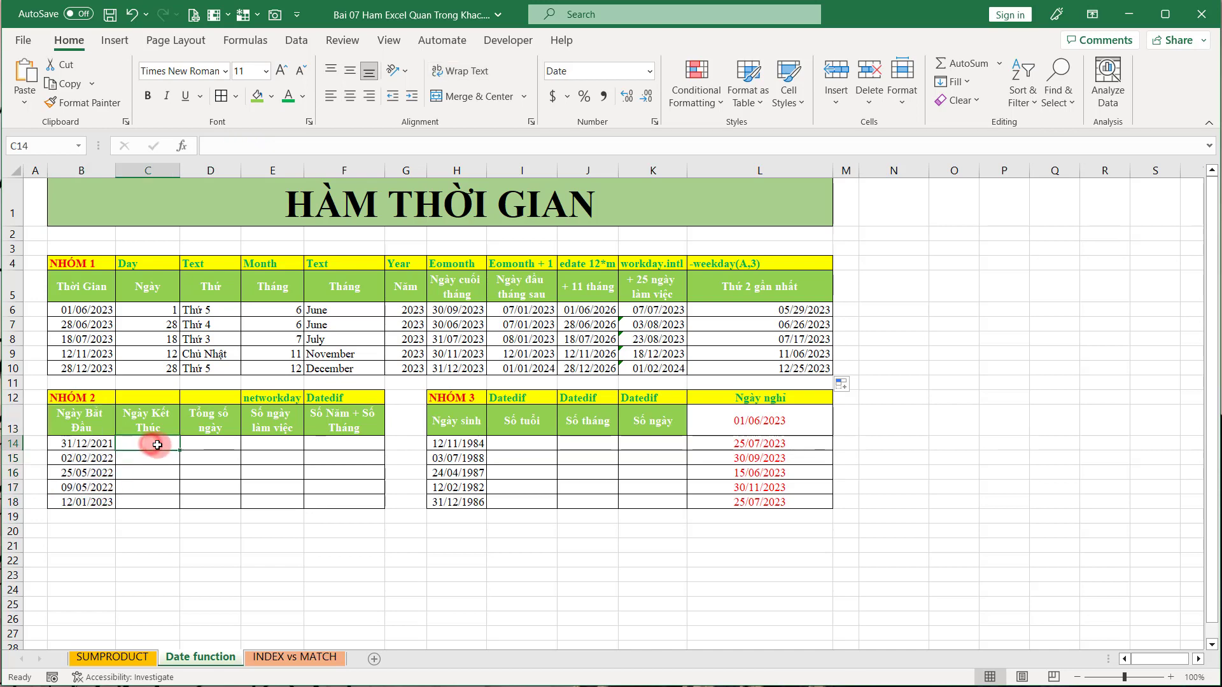
Step: Enter =TODAY() in C14 and fill it down to C18, each showing 01/06/2023
{"action": "type", "text": "=do"}
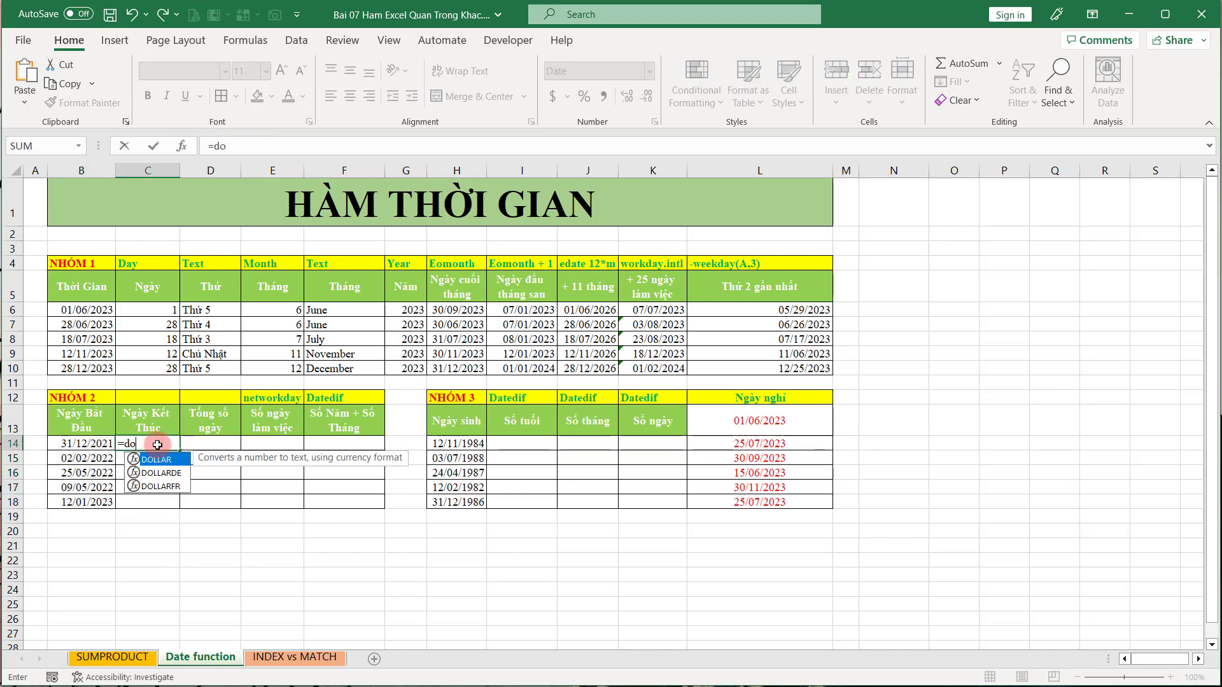
{"action": "key", "text": "BackSpace"}
{"action": "key", "text": "BackSpace"}
{"action": "type", "text": "tod"}
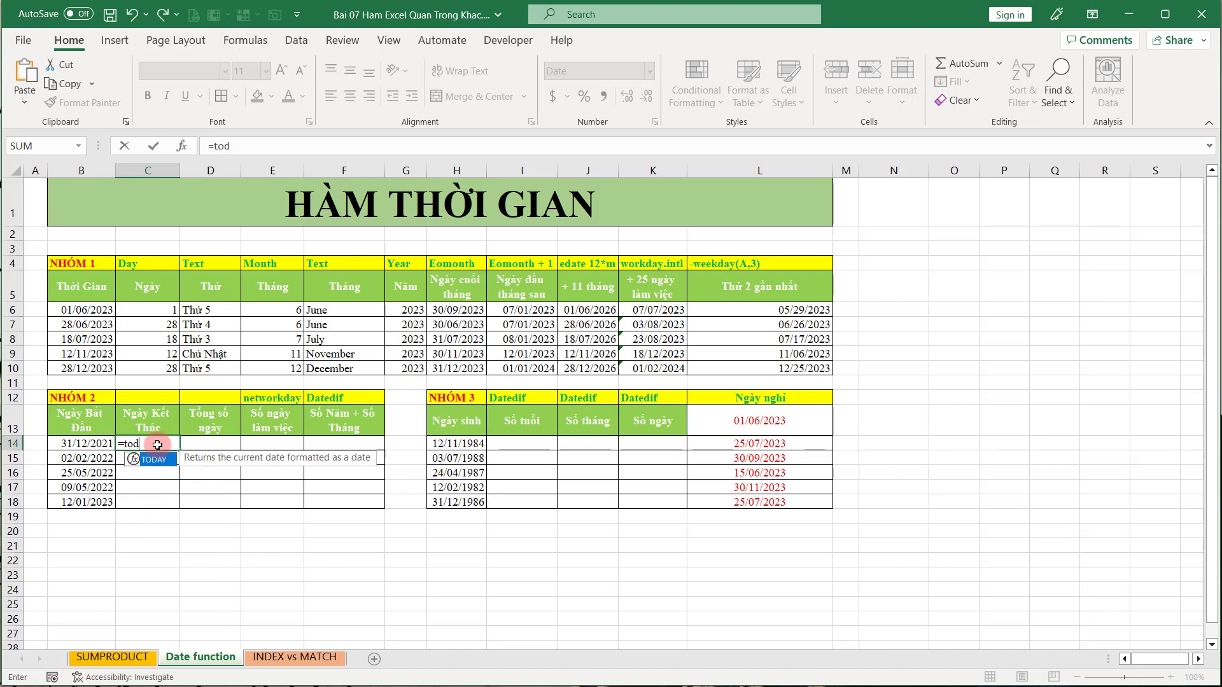
{"action": "key", "text": "Tab"}
{"action": "key", "text": "Return"}
{"action": "type", "text": "\\"}
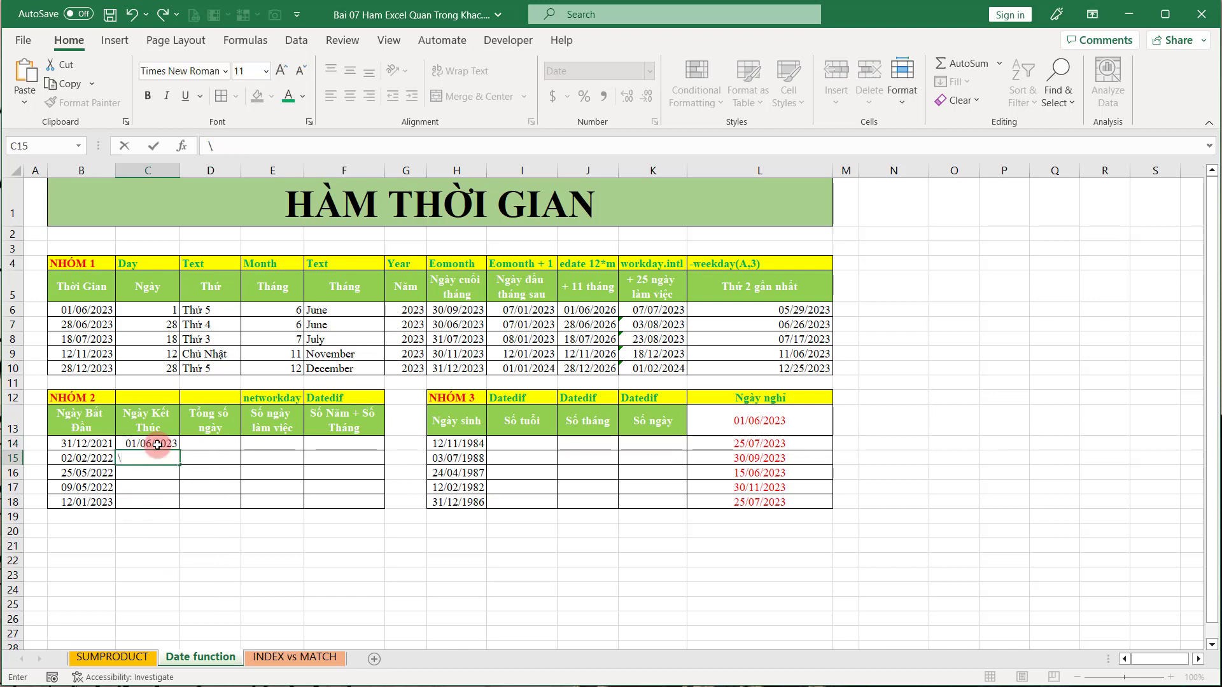
{"action": "key", "text": "Escape"}
{"action": "left_click", "coordinate": [155, 445]}
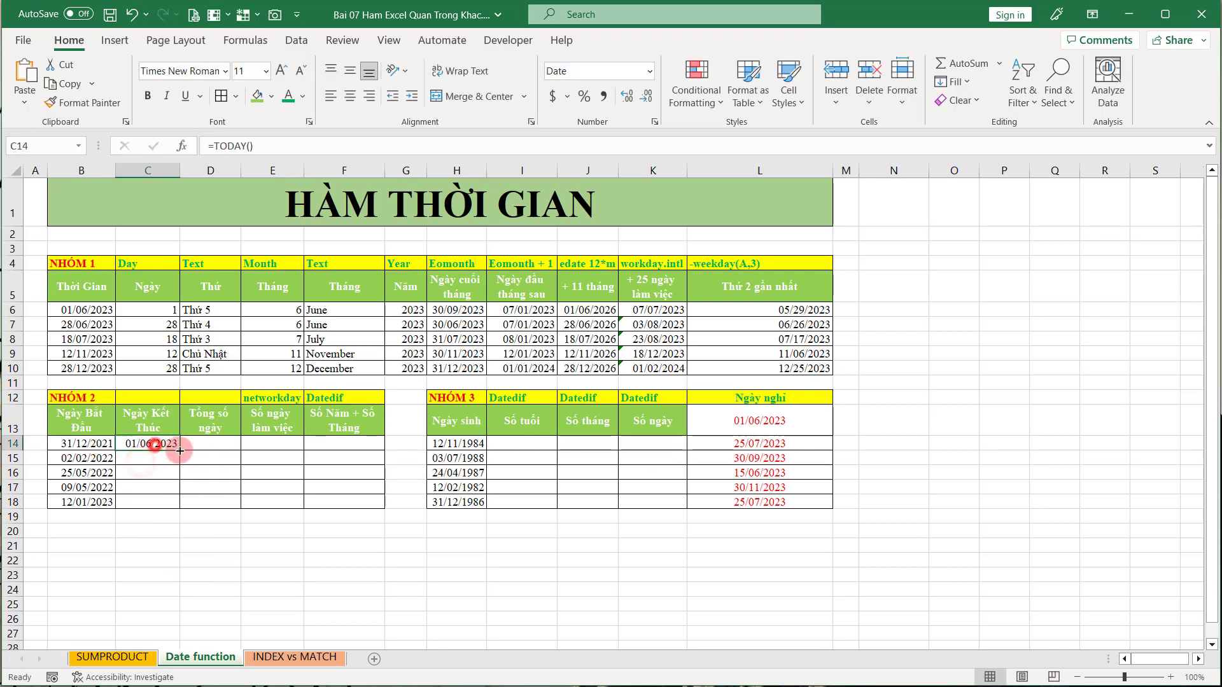
{"action": "double_click", "coordinate": [180, 450]}
{"action": "left_click", "coordinate": [179, 446]}
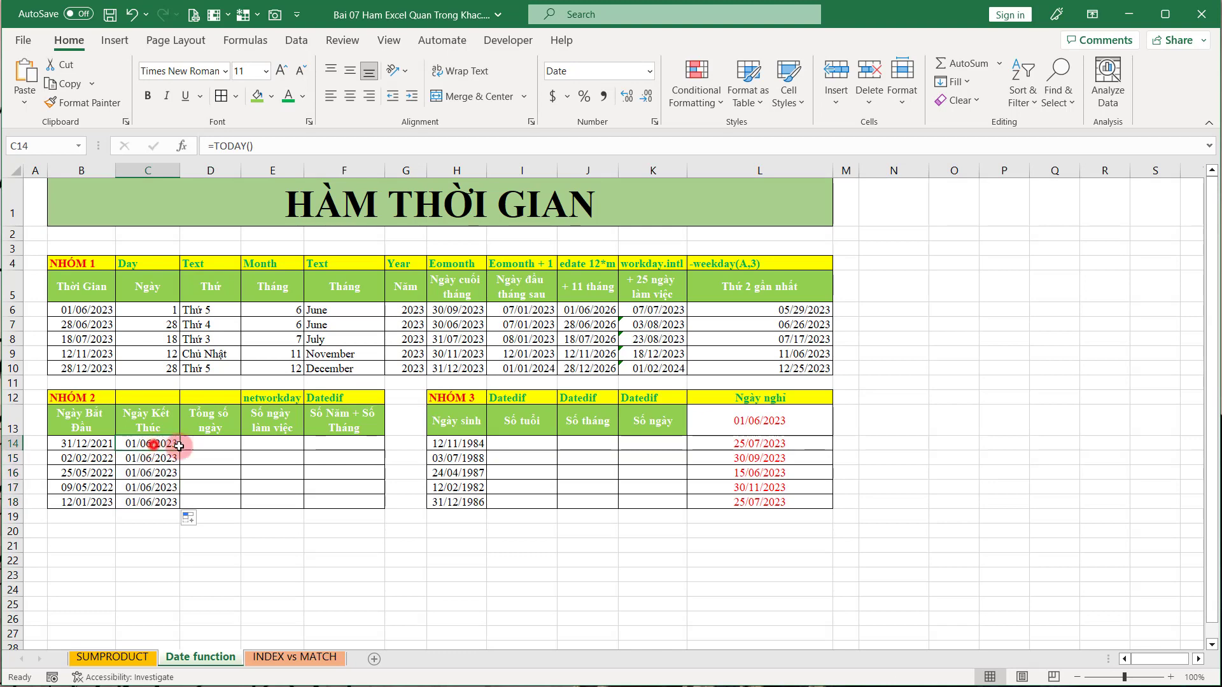
{"action": "left_click", "coordinate": [194, 446]}
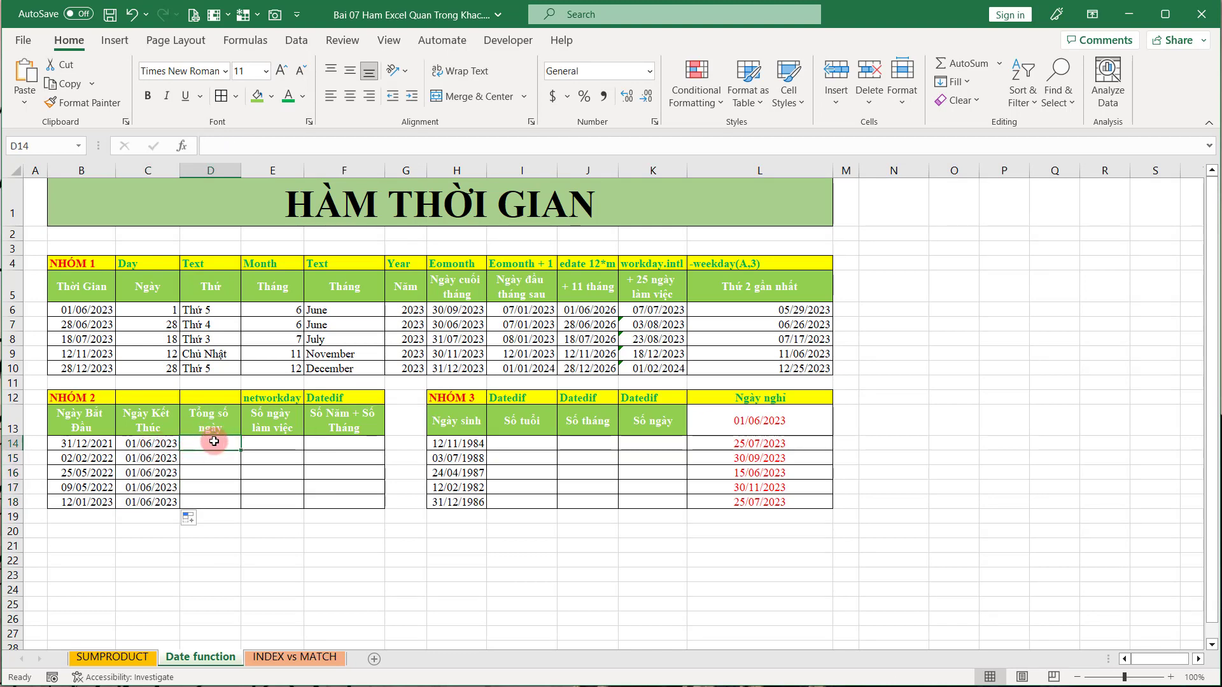
Step: Enter =C14-B14 in D14 and fill it down to D18
{"action": "left_click", "coordinate": [79, 444]}
{"action": "left_click", "coordinate": [148, 444]}
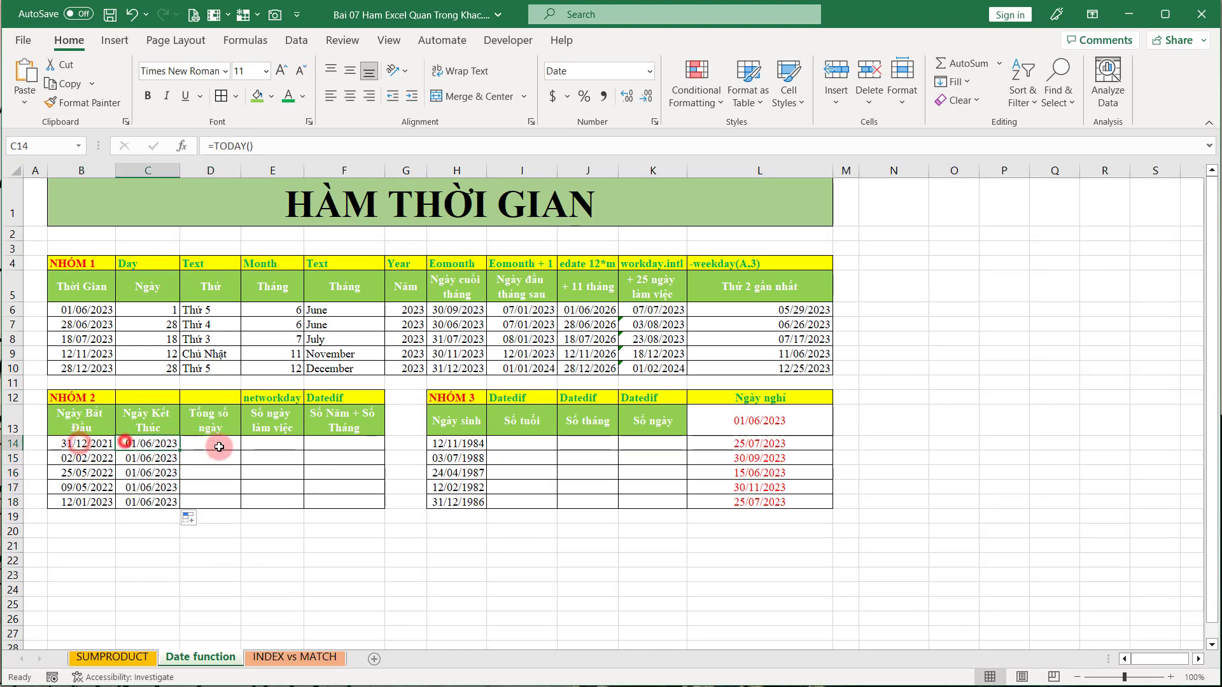
{"action": "left_click", "coordinate": [218, 447]}
{"action": "type", "text": "="}
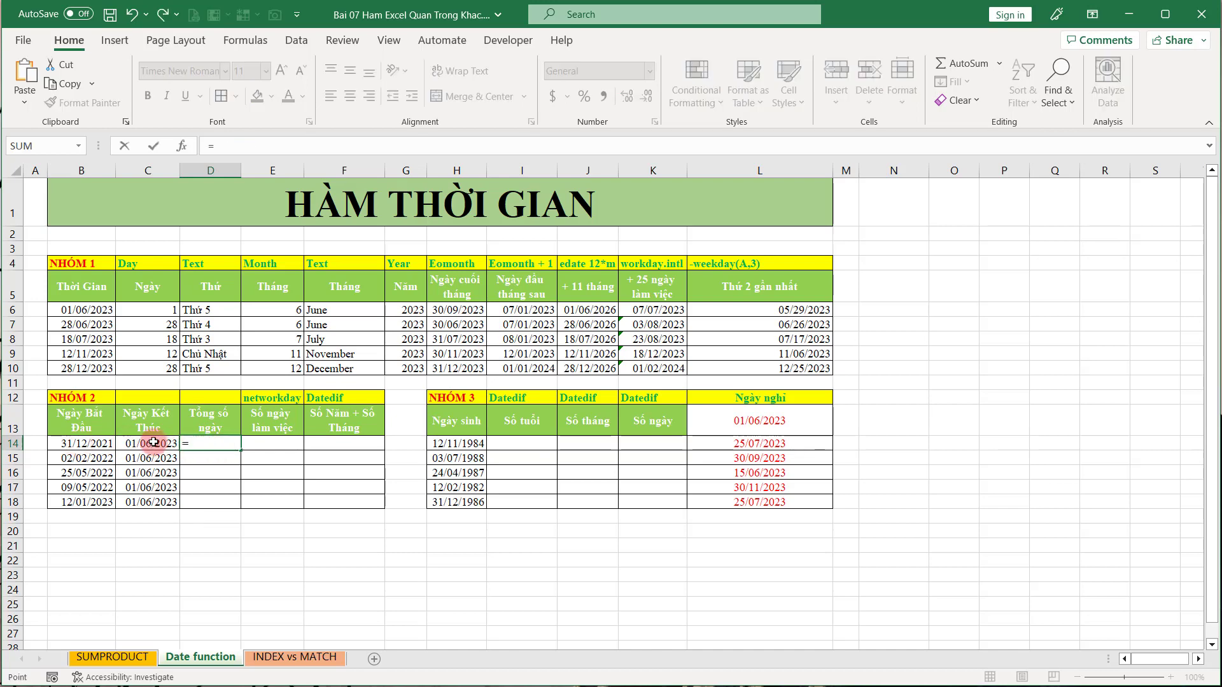
{"action": "left_click", "coordinate": [153, 442]}
{"action": "type", "text": "-"}
{"action": "left_click", "coordinate": [81, 444]}
{"action": "key", "text": "Return"}
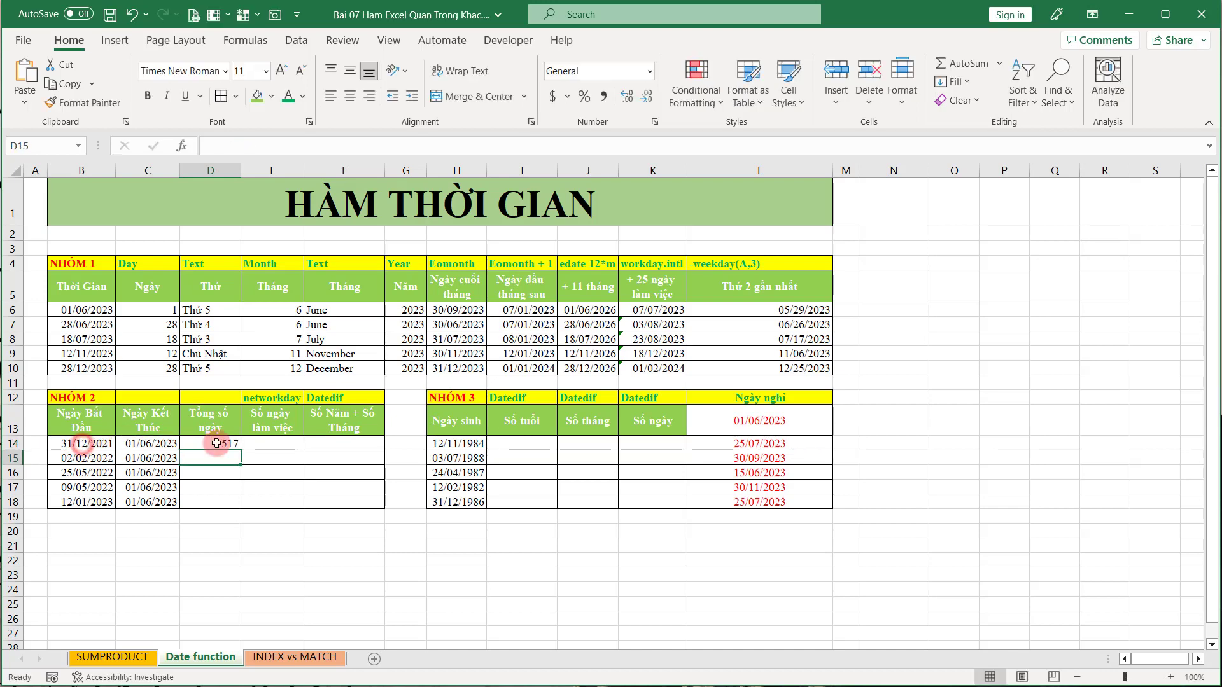
{"action": "left_click", "coordinate": [217, 443]}
{"action": "double_click", "coordinate": [241, 451]}
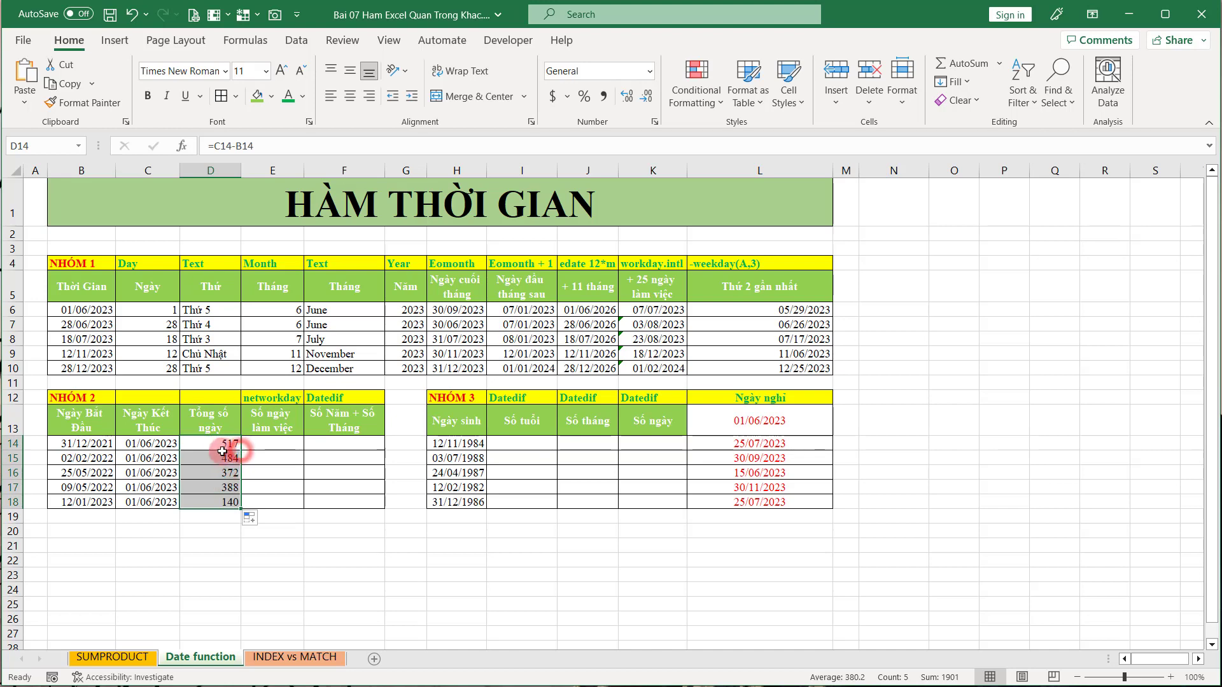
Step: Select E14 for working days, pointing out the B14 start and C14 end dates
{"action": "left_click", "coordinate": [256, 452]}
{"action": "left_click", "coordinate": [259, 443]}
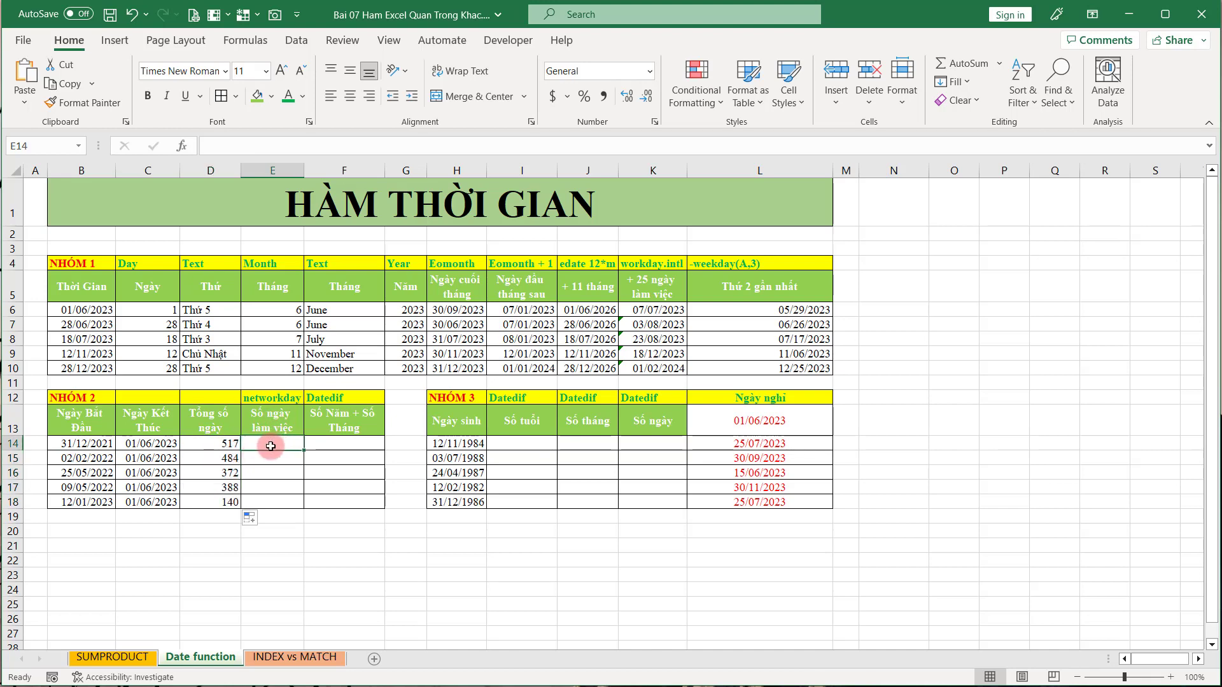
{"action": "left_click", "coordinate": [93, 444]}
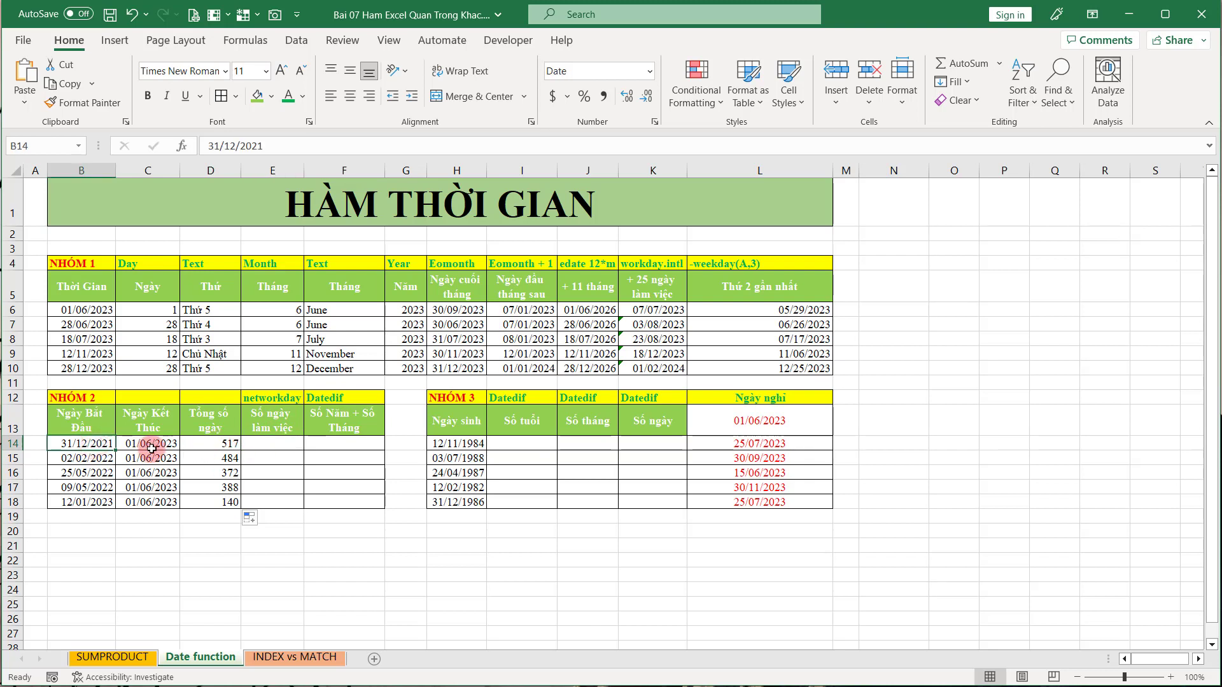
{"action": "left_click", "coordinate": [151, 448]}
{"action": "left_click", "coordinate": [286, 447]}
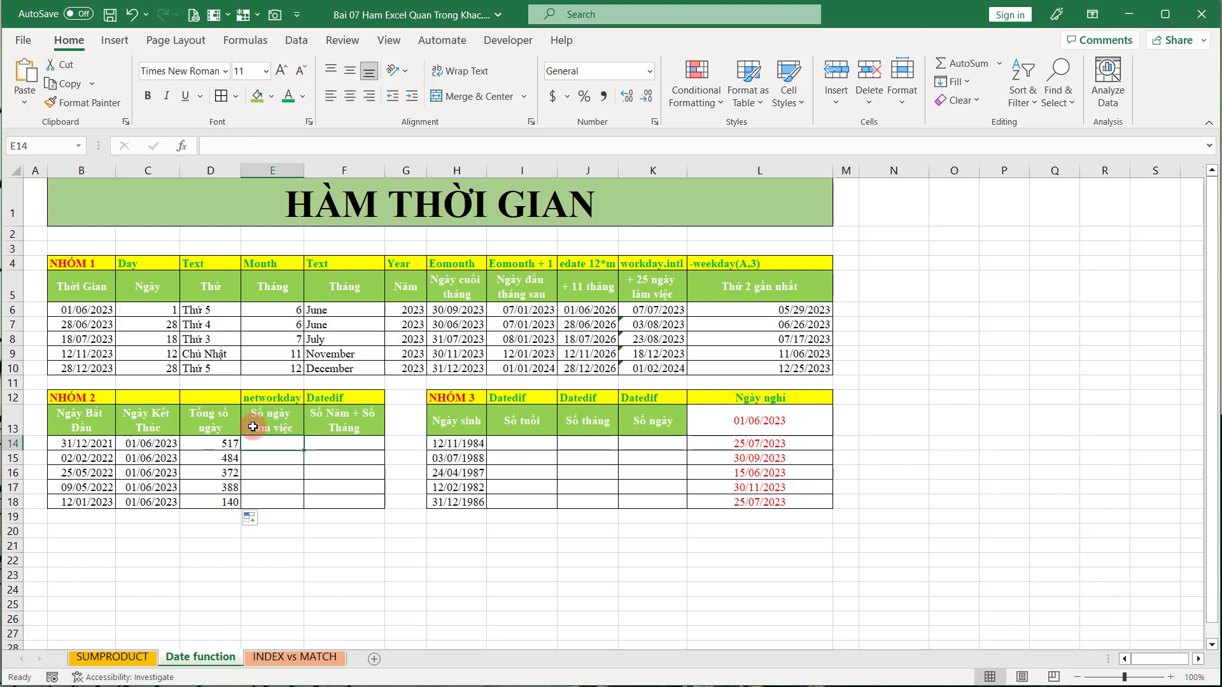
{"action": "left_click", "coordinate": [285, 438]}
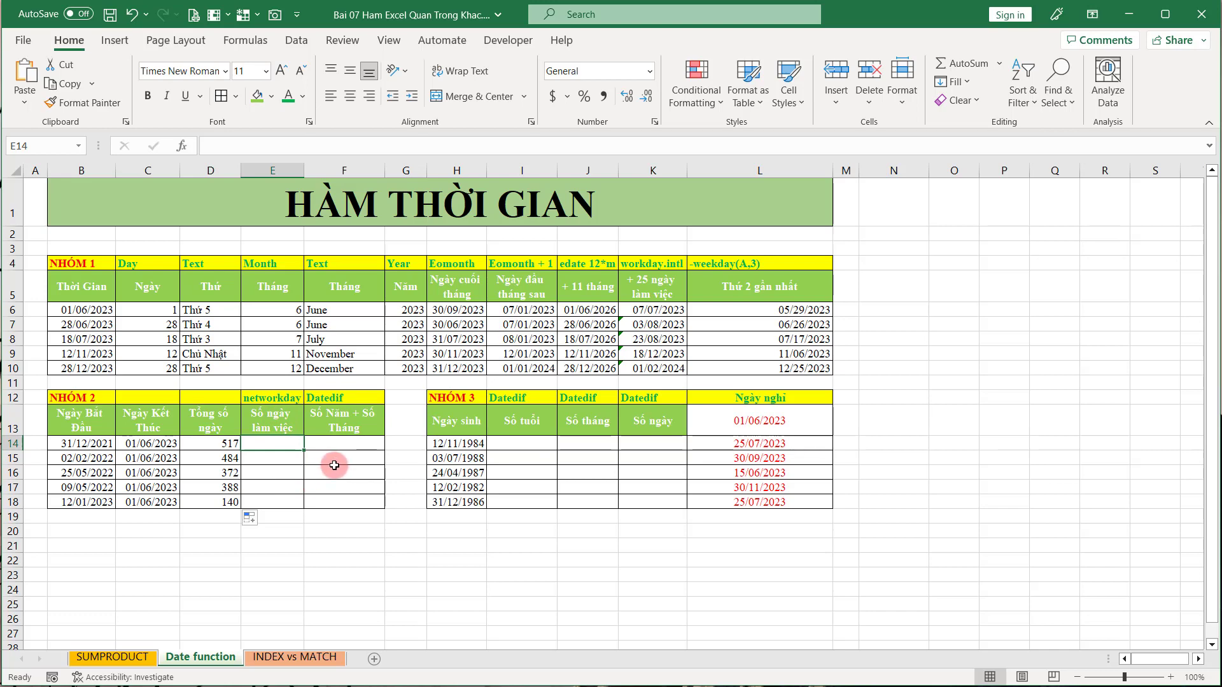
Step: Enter =NETWORKDAYS(B14,C14,L13:L18) in E14, giving 369 working days
{"action": "type", "text": "=n"}
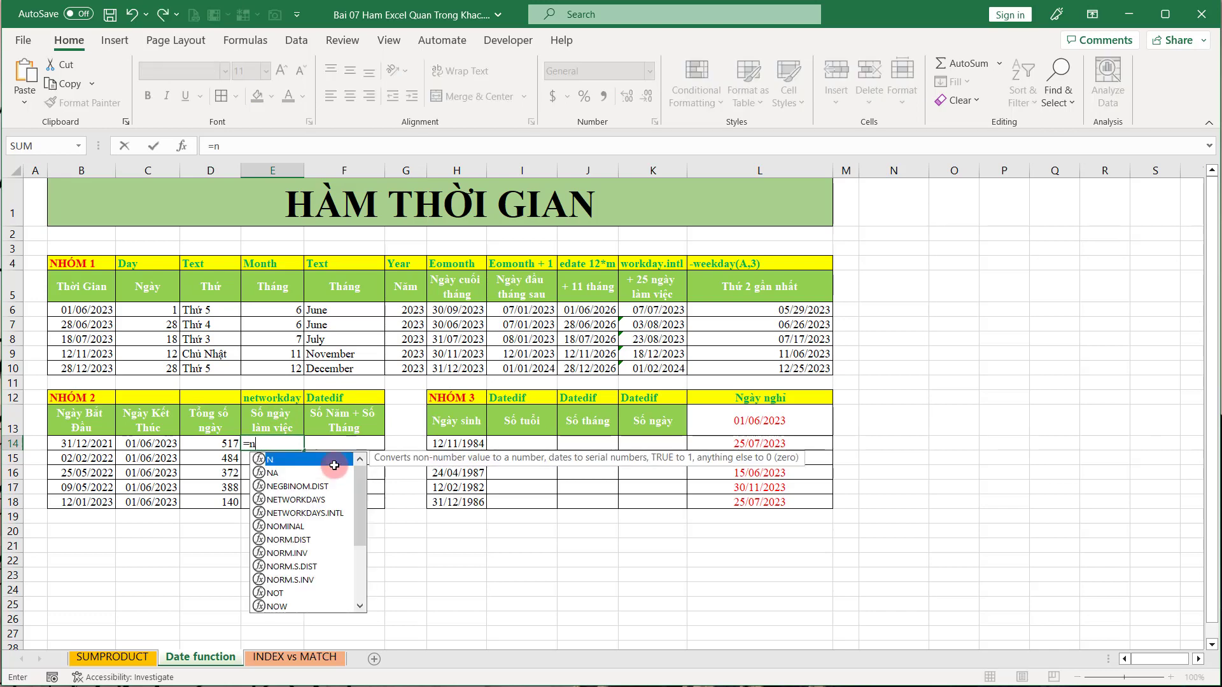
{"action": "type", "text": "e"}
{"action": "key", "text": "Down"}
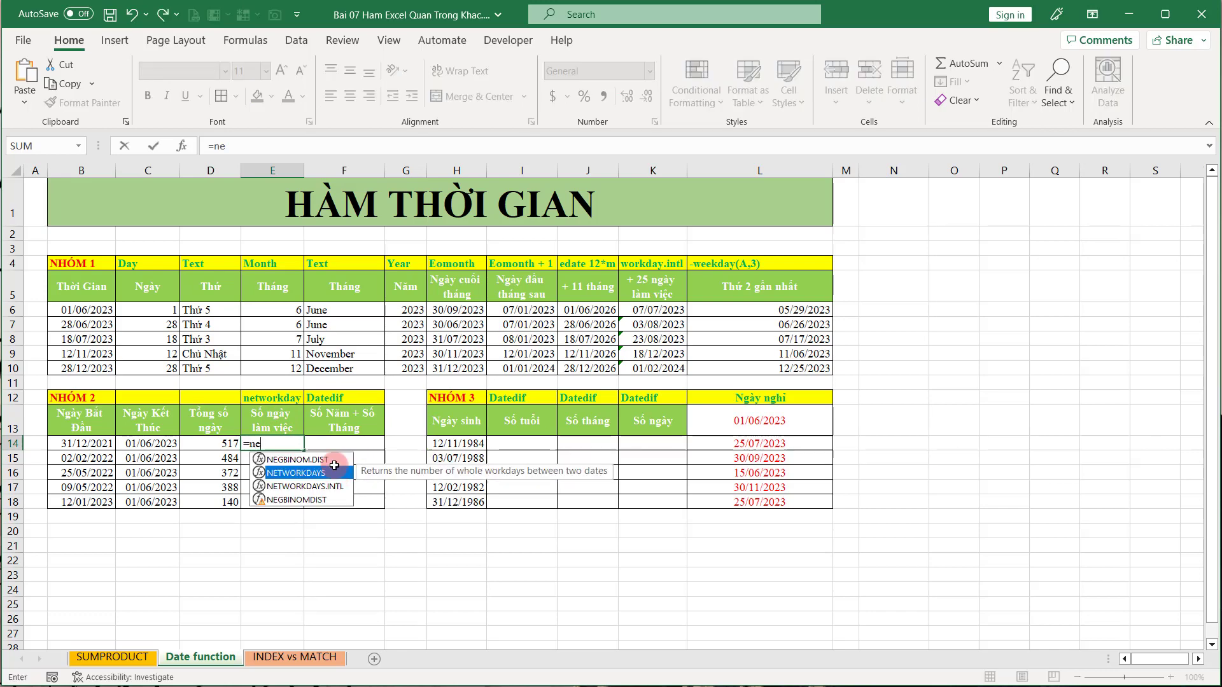
{"action": "key", "text": "Tab"}
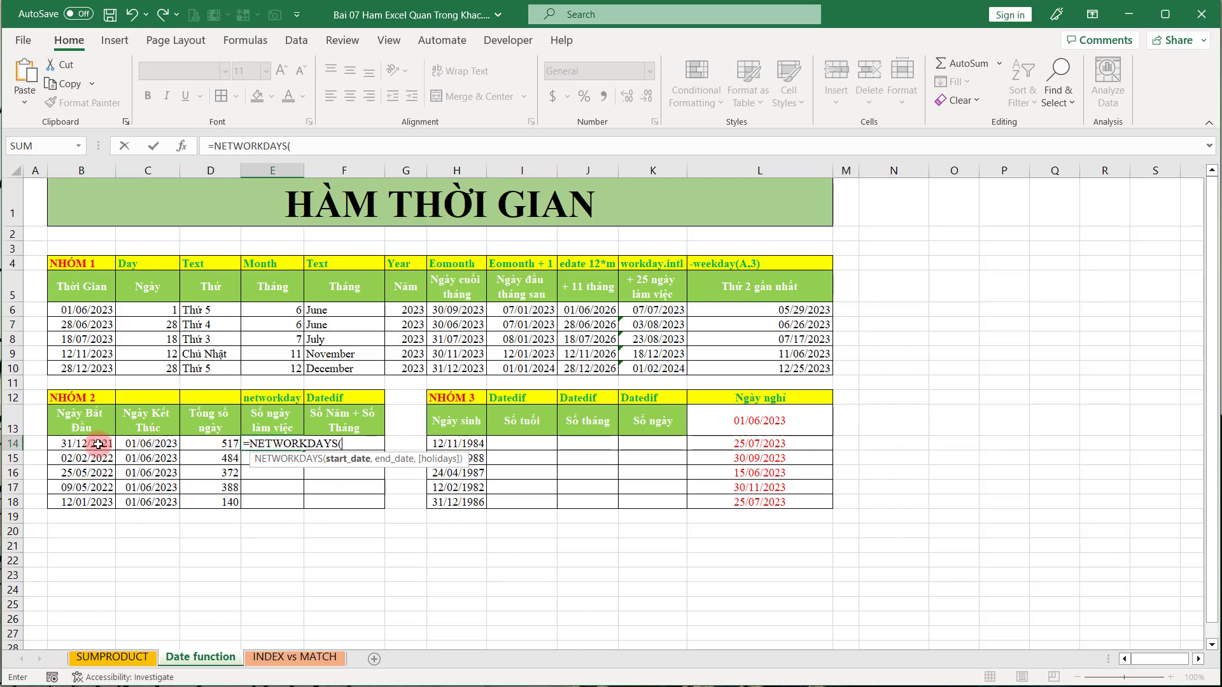
{"action": "left_click", "coordinate": [97, 443]}
{"action": "type", "text": ","}
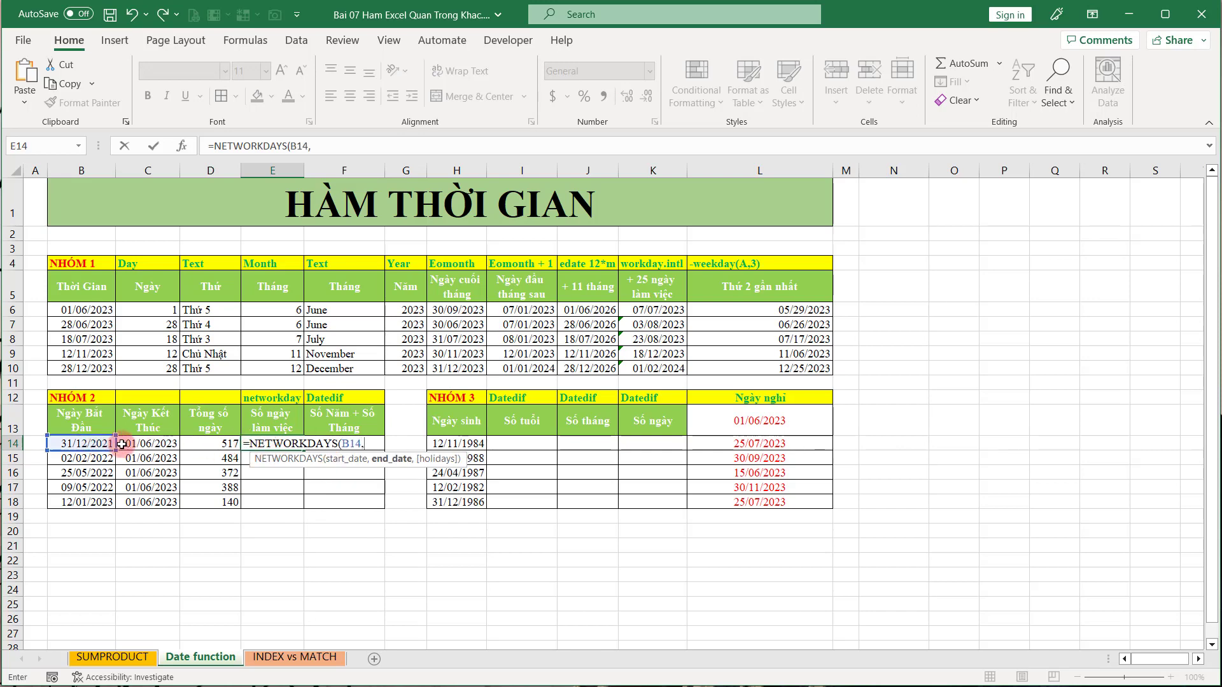
{"action": "left_click", "coordinate": [143, 444]}
{"action": "type", "text": ","}
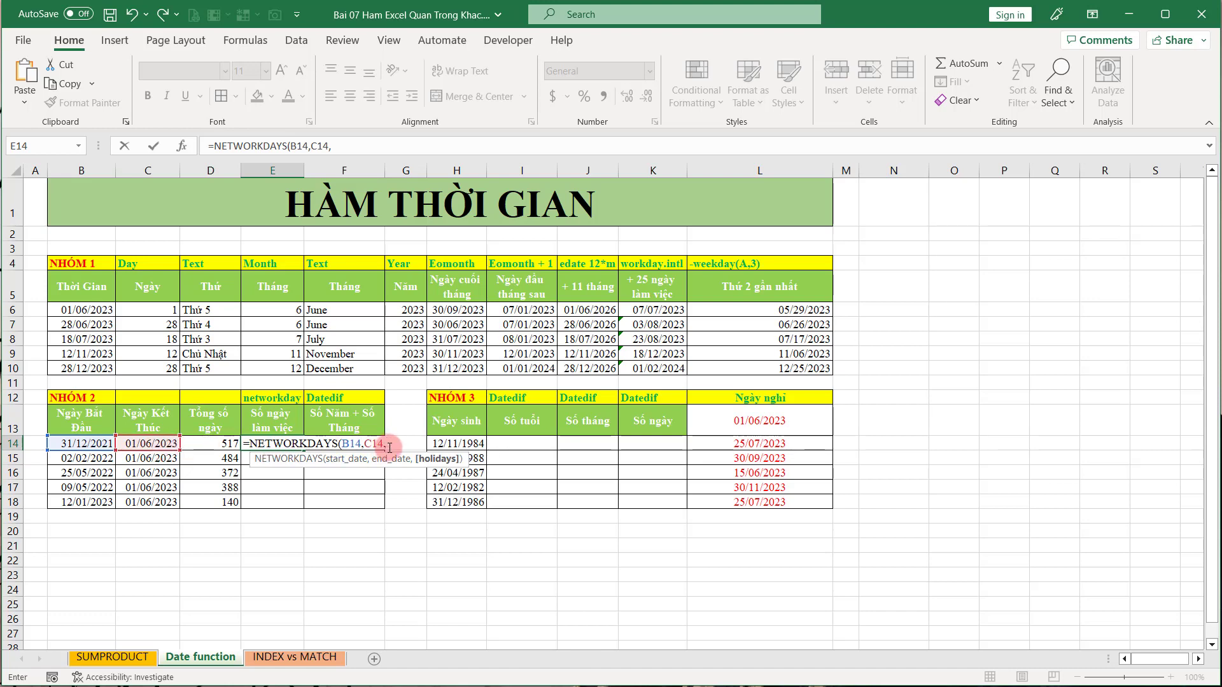
{"action": "left_click_drag", "start_coordinate": [737, 416], "coordinate": [722, 501]}
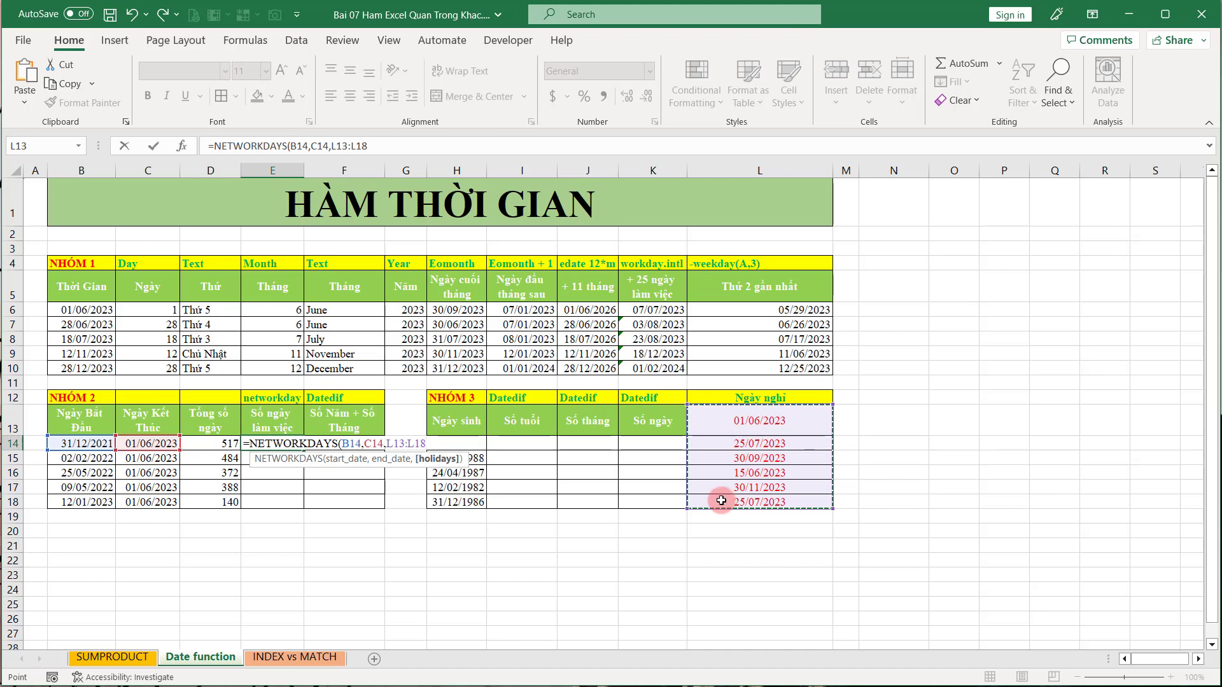
{"action": "key", "text": "Return"}
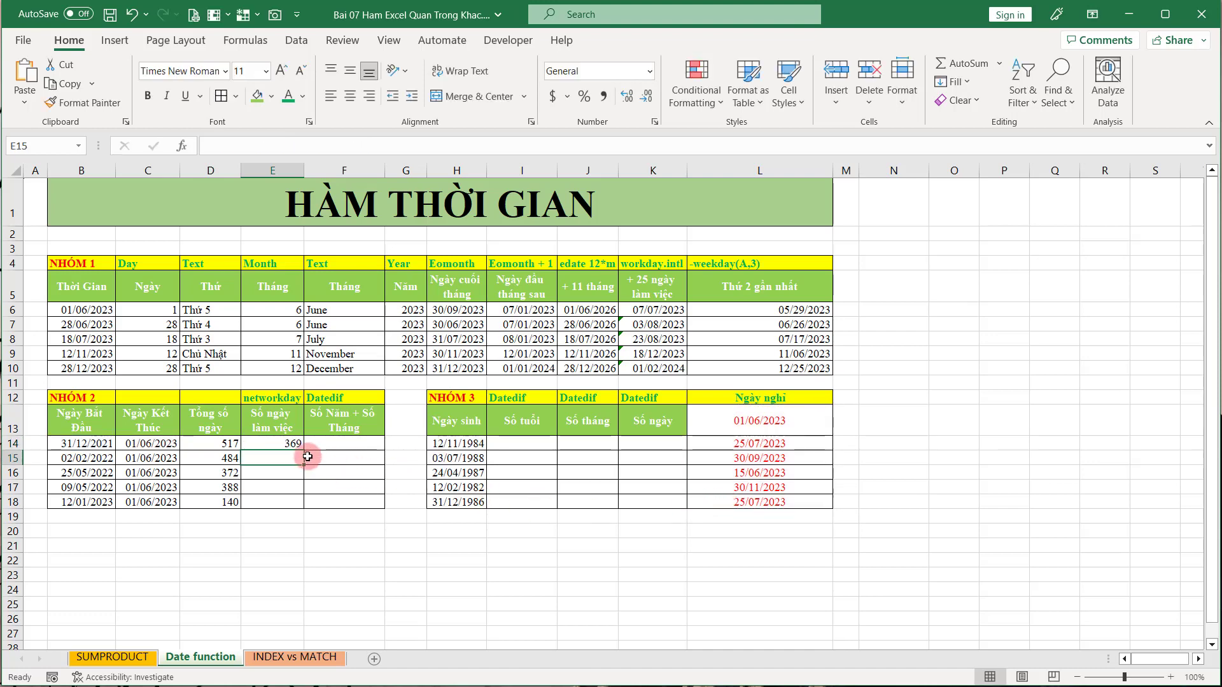
Step: Compare E14 with D14's total, then fill the working-days formula down to E18
{"action": "left_click", "coordinate": [293, 444]}
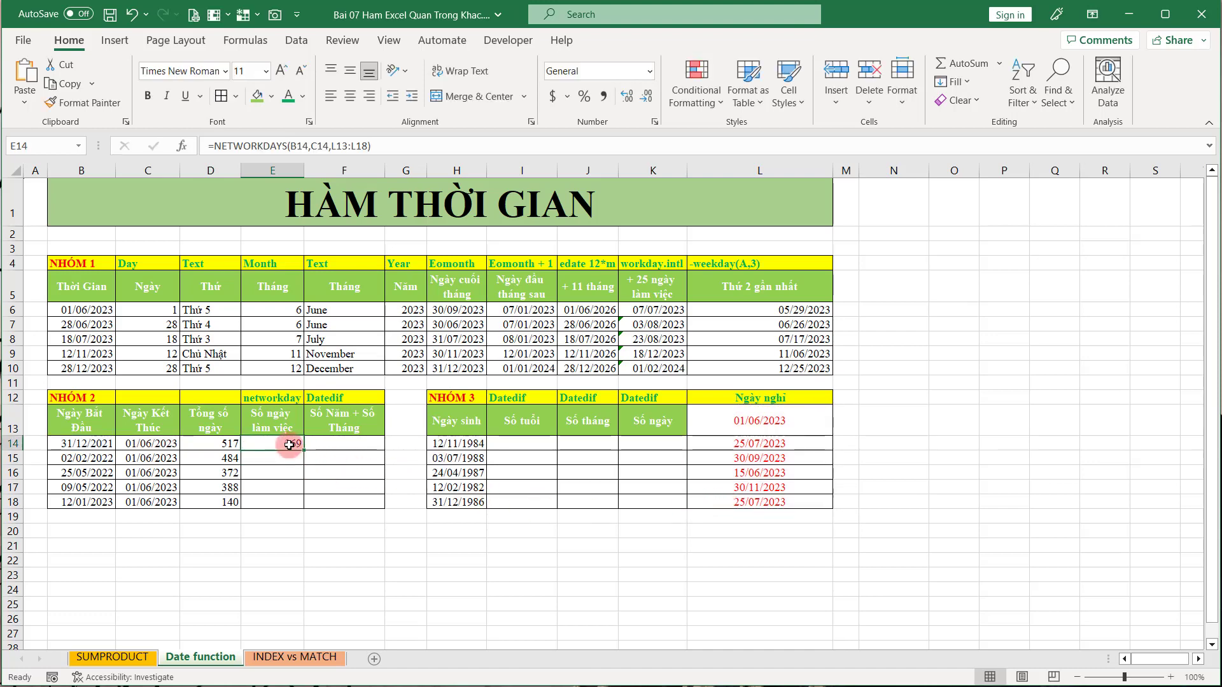
{"action": "left_click", "coordinate": [231, 448]}
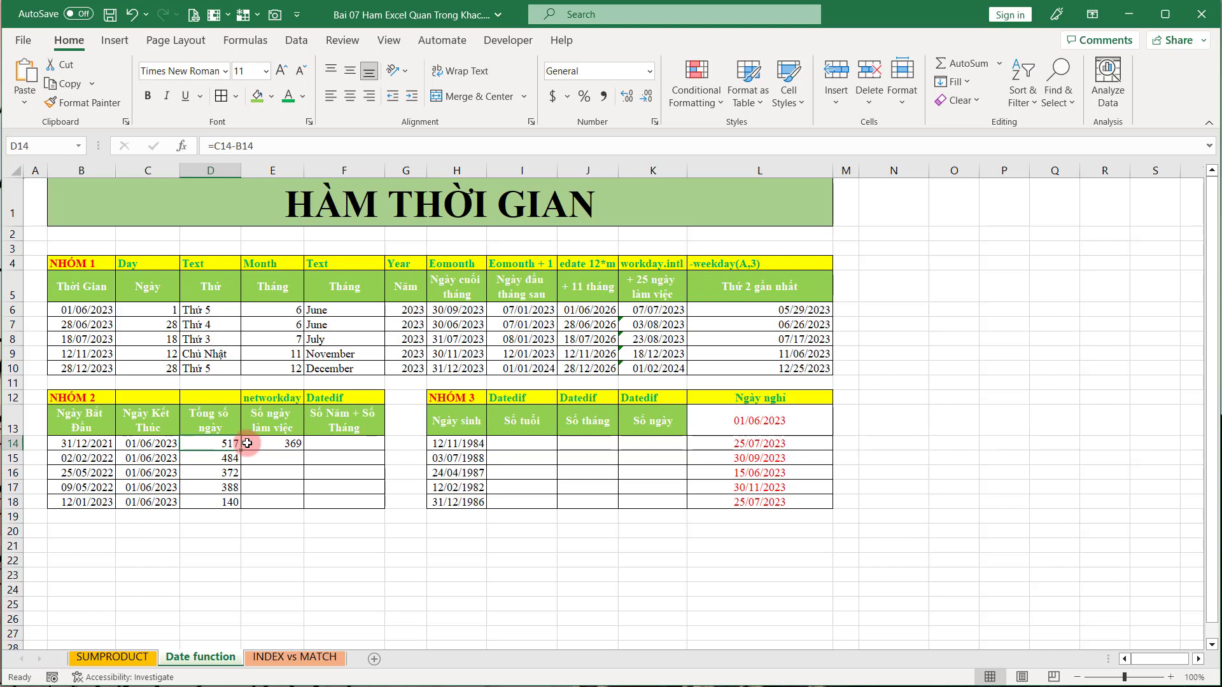
{"action": "left_click", "coordinate": [270, 443]}
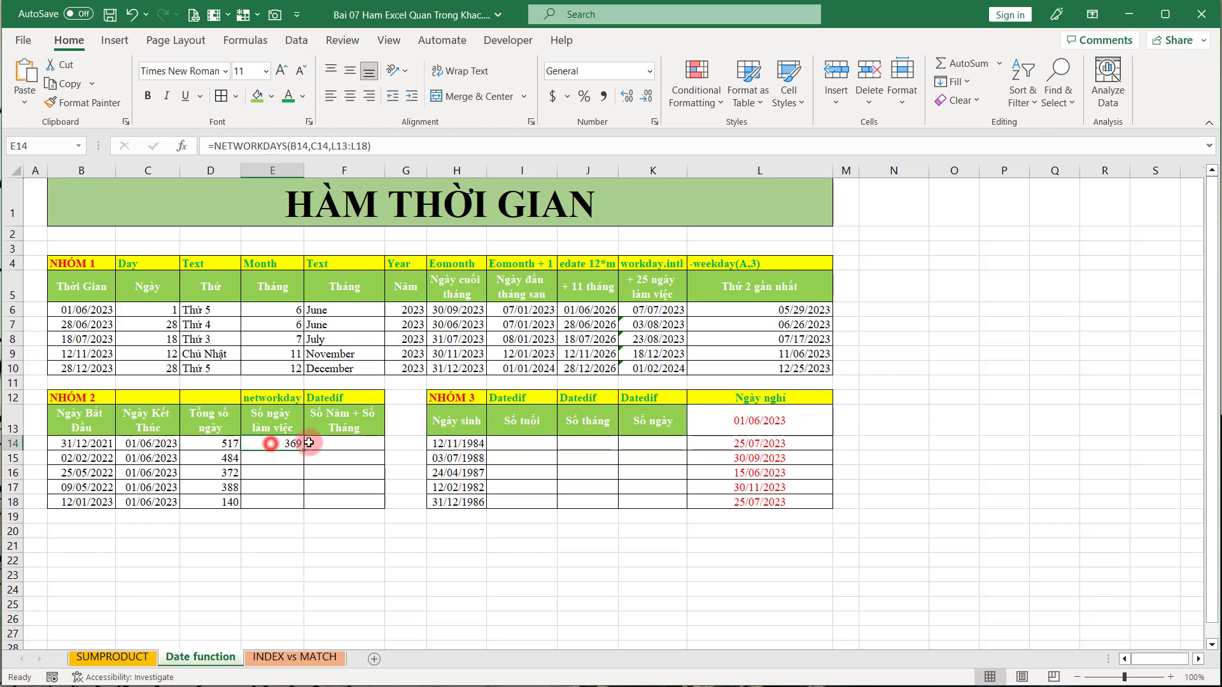
{"action": "double_click", "coordinate": [305, 450]}
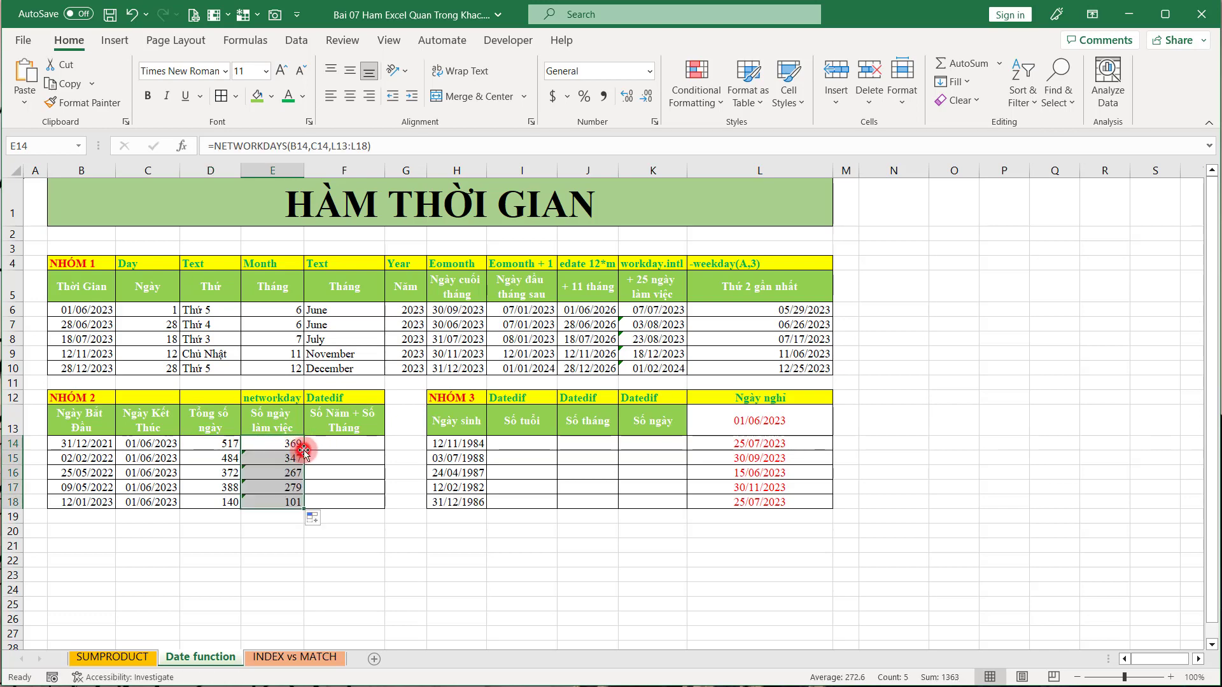
{"action": "left_click", "coordinate": [323, 444]}
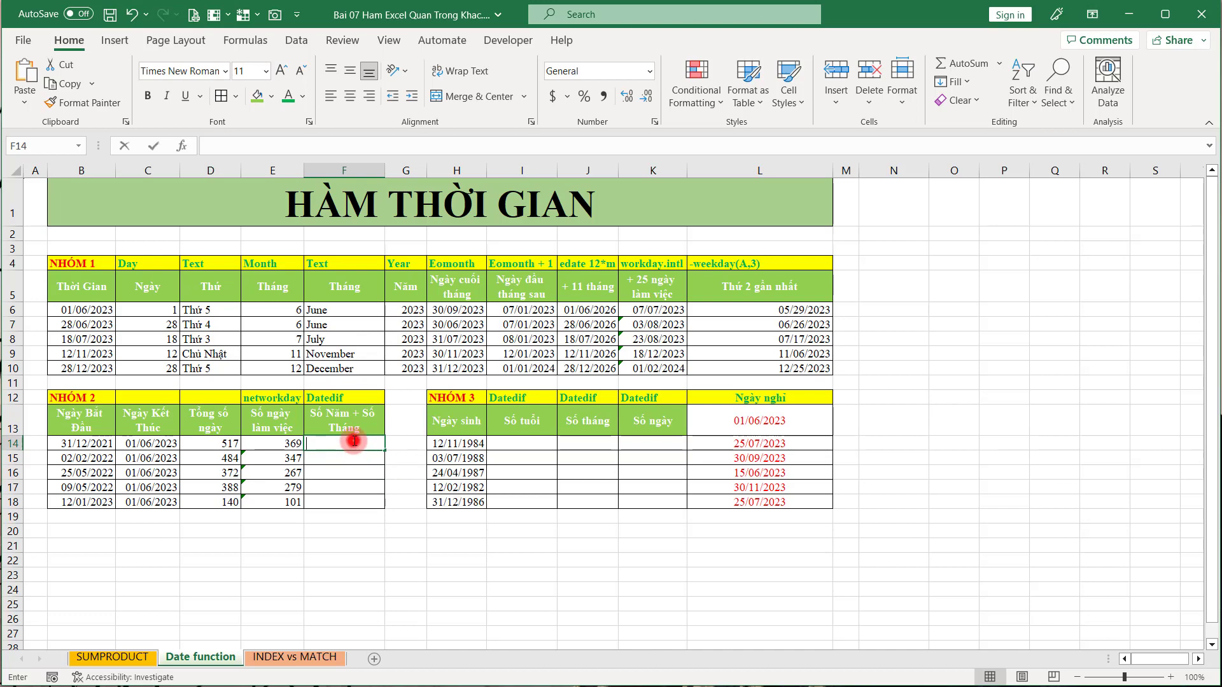
Step: Enter =DATEDIF(B14,C14,"Y") in F14 to count whole years between the start and end dates
{"action": "double_click", "coordinate": [350, 443]}
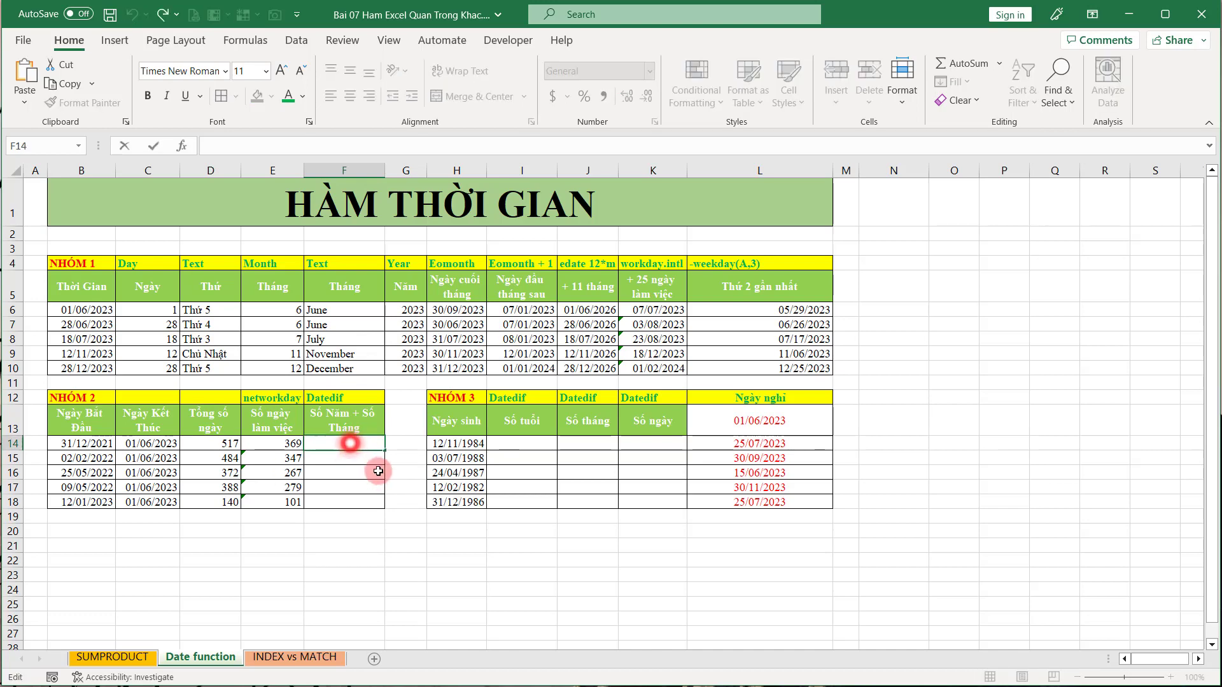
{"action": "type", "text": "=date"}
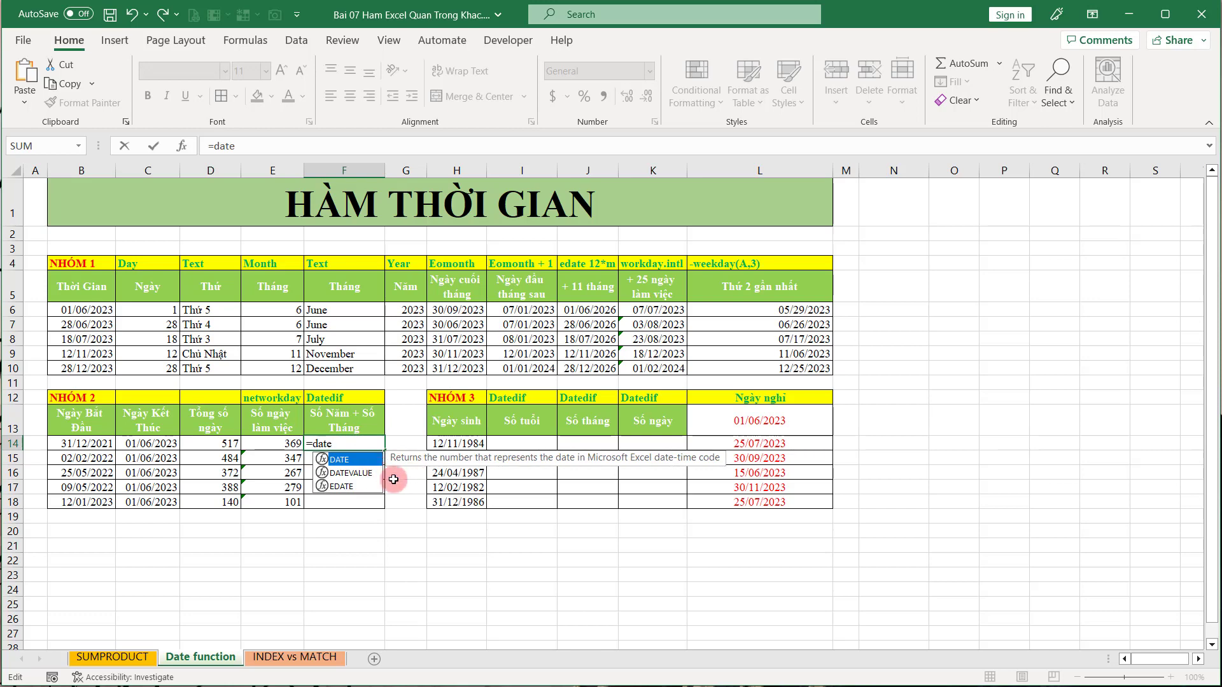
{"action": "type", "text": "dif"}
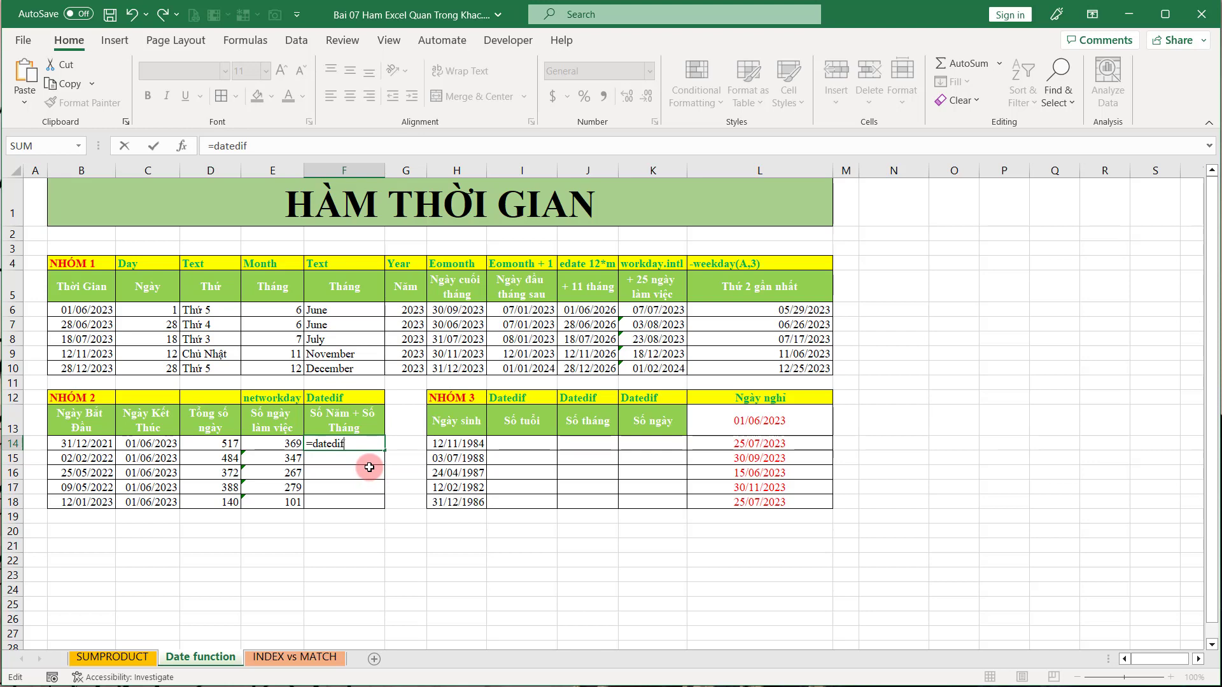
{"action": "type", "text": "("}
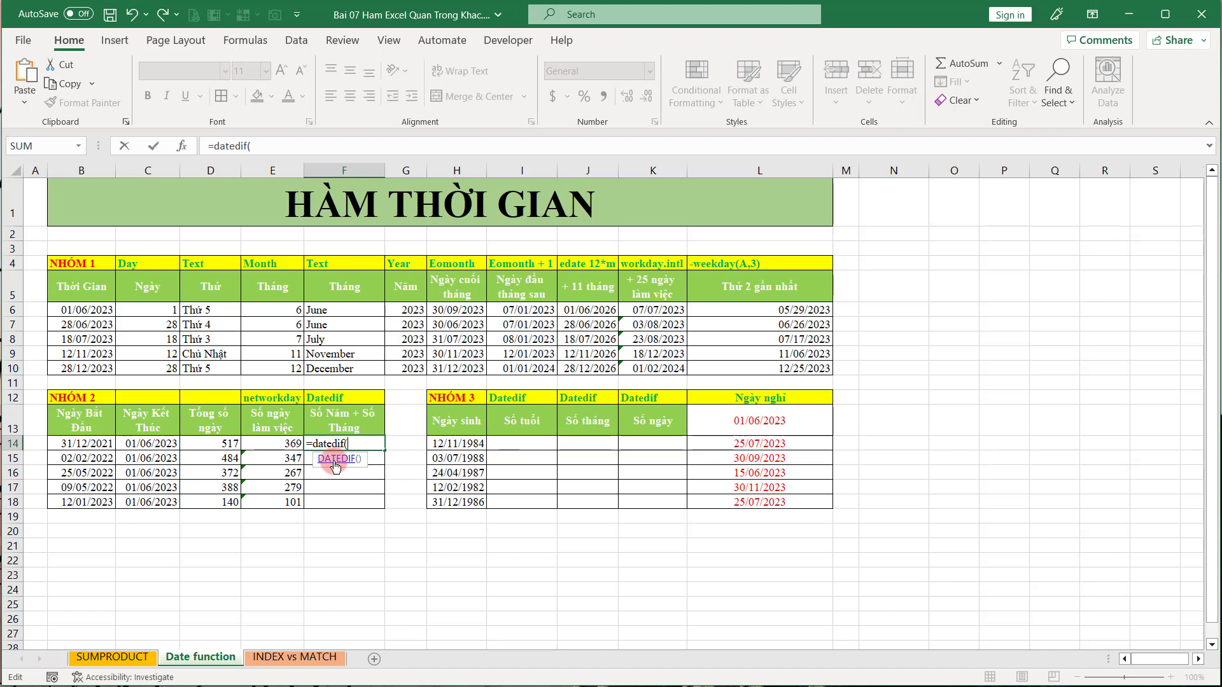
{"action": "left_click", "coordinate": [100, 446]}
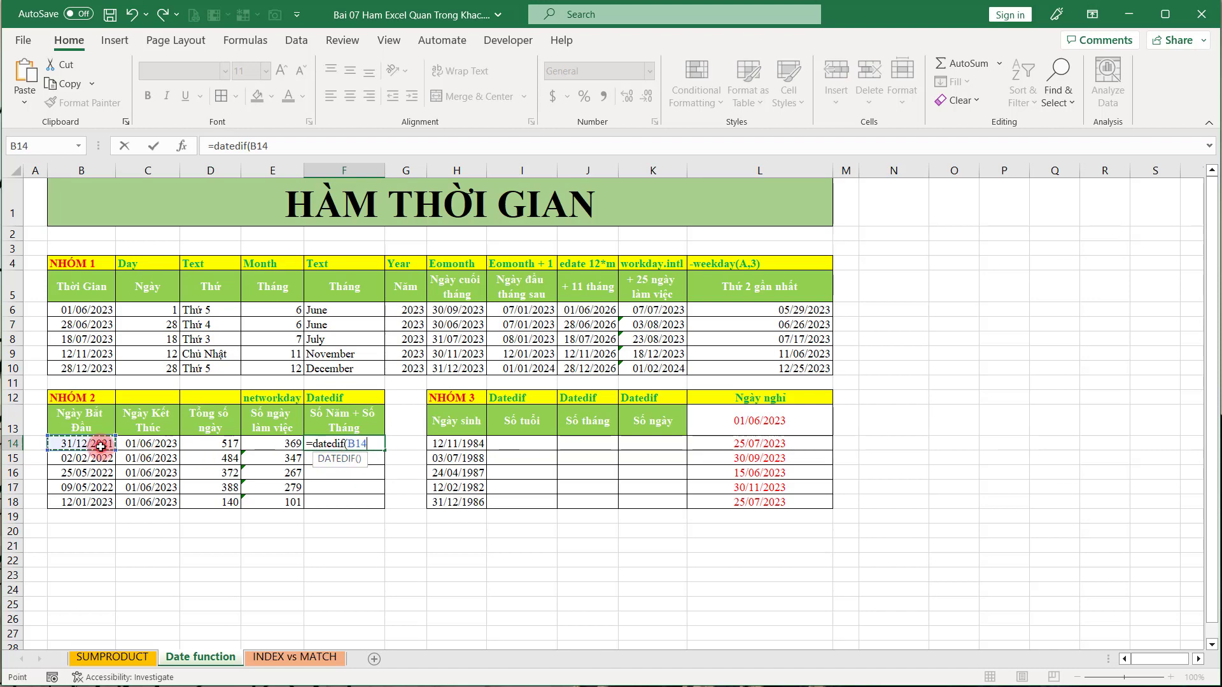
{"action": "type", "text": ","}
{"action": "left_click", "coordinate": [136, 444]}
{"action": "type", "text": ",\"Y"}
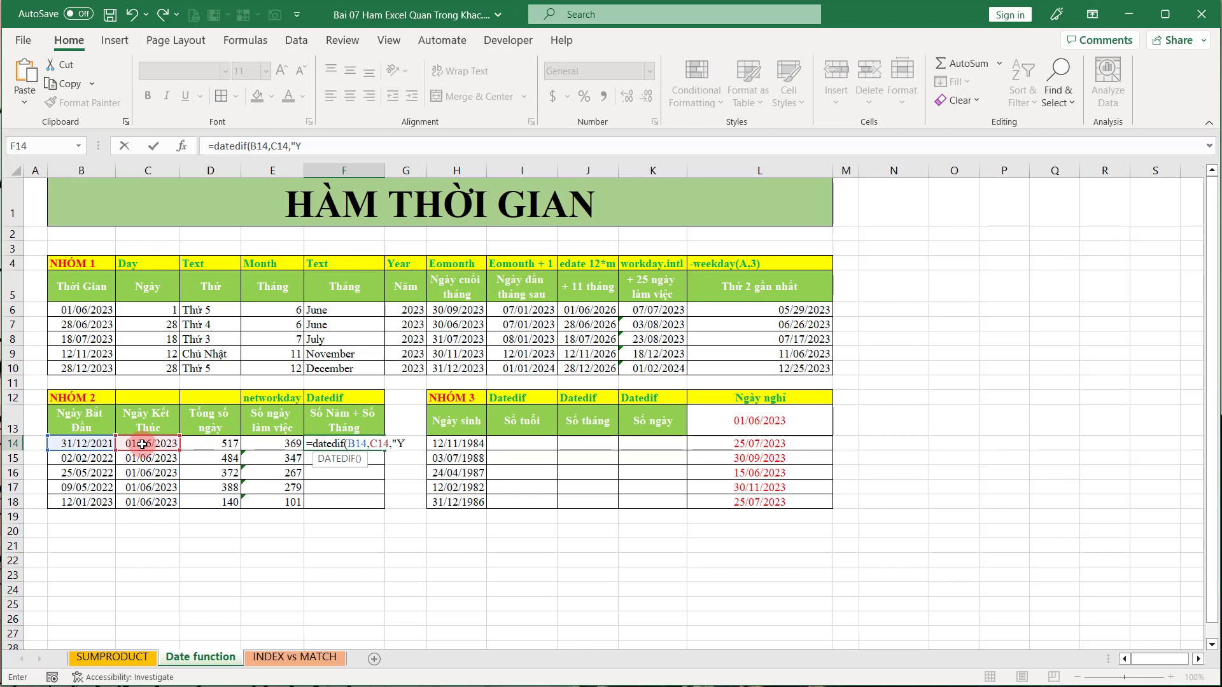
{"action": "type", "text": "\""}
{"action": "key", "text": "Return"}
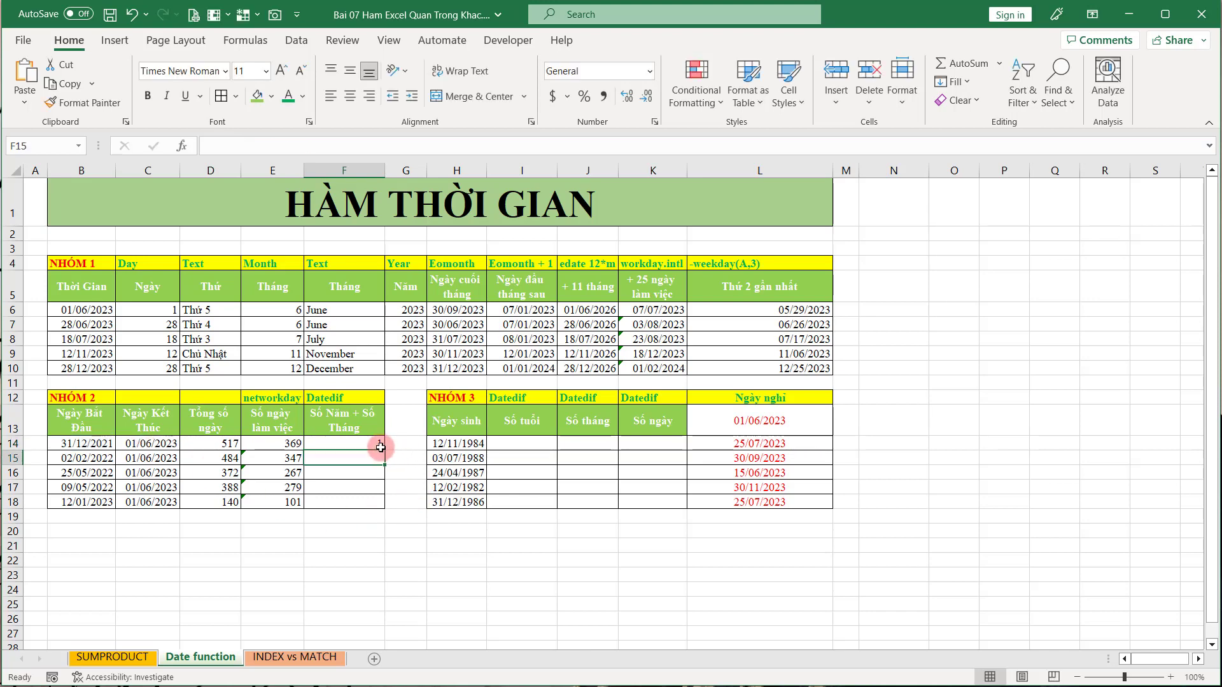
Step: Fill the years formula down to F18 and check the results 1, 1, 1, 1, 0
{"action": "left_click", "coordinate": [380, 447]}
{"action": "double_click", "coordinate": [384, 450]}
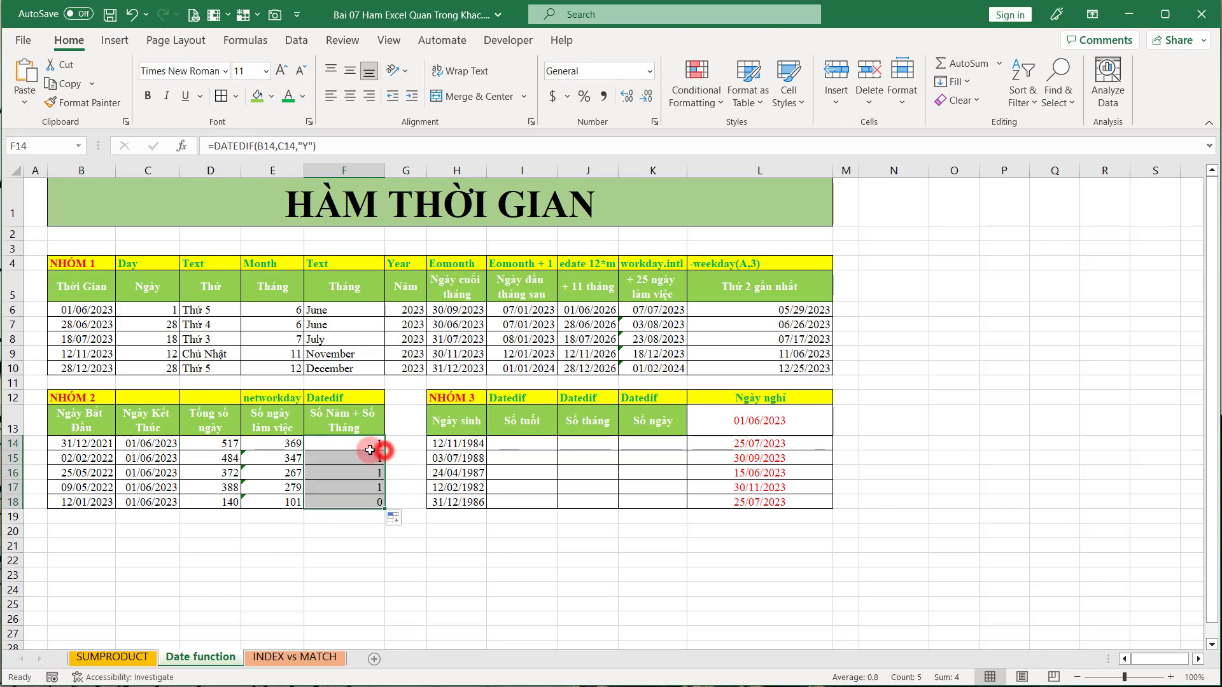
{"action": "left_click", "coordinate": [361, 471]}
{"action": "left_click", "coordinate": [361, 497]}
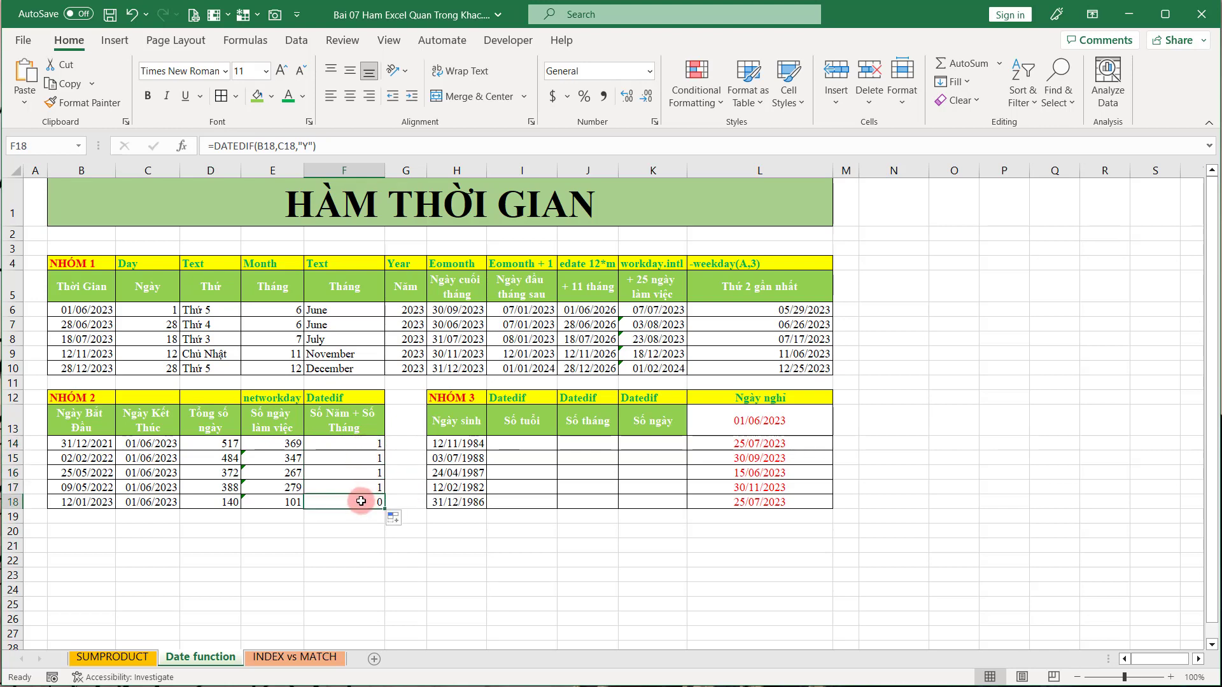
{"action": "left_click", "coordinate": [369, 503]}
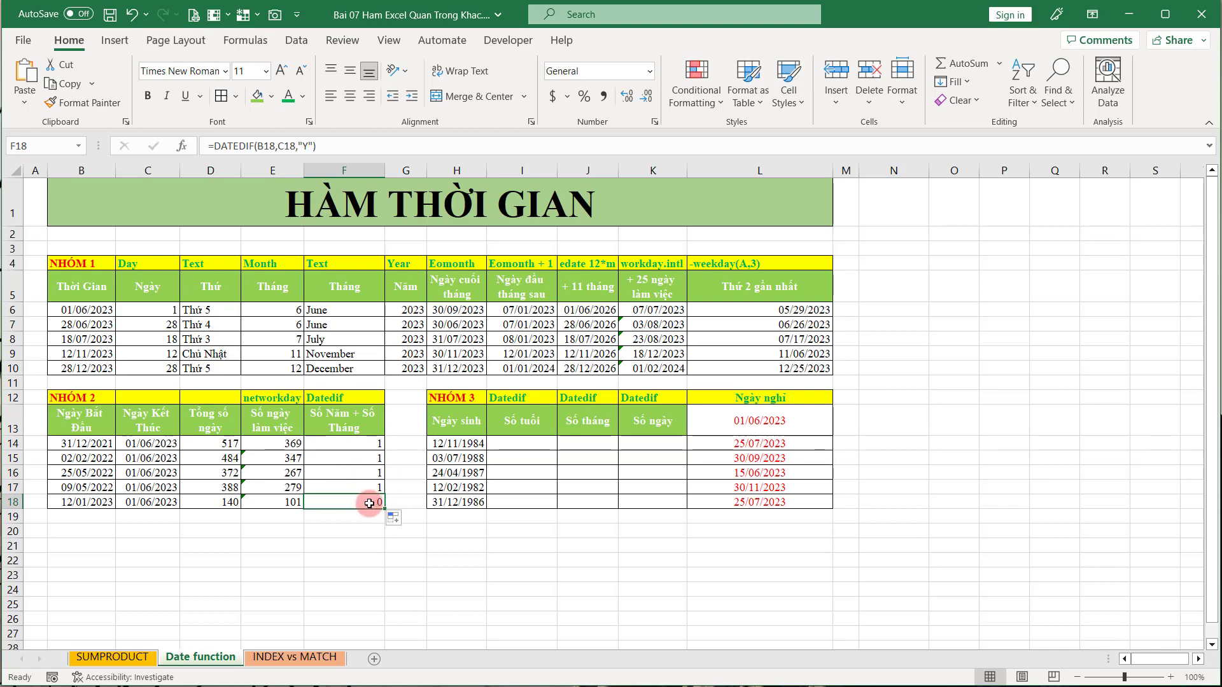
{"action": "left_click", "coordinate": [358, 503]}
Step: Reopen F14's years formula and commit it unchanged
{"action": "double_click", "coordinate": [369, 445]}
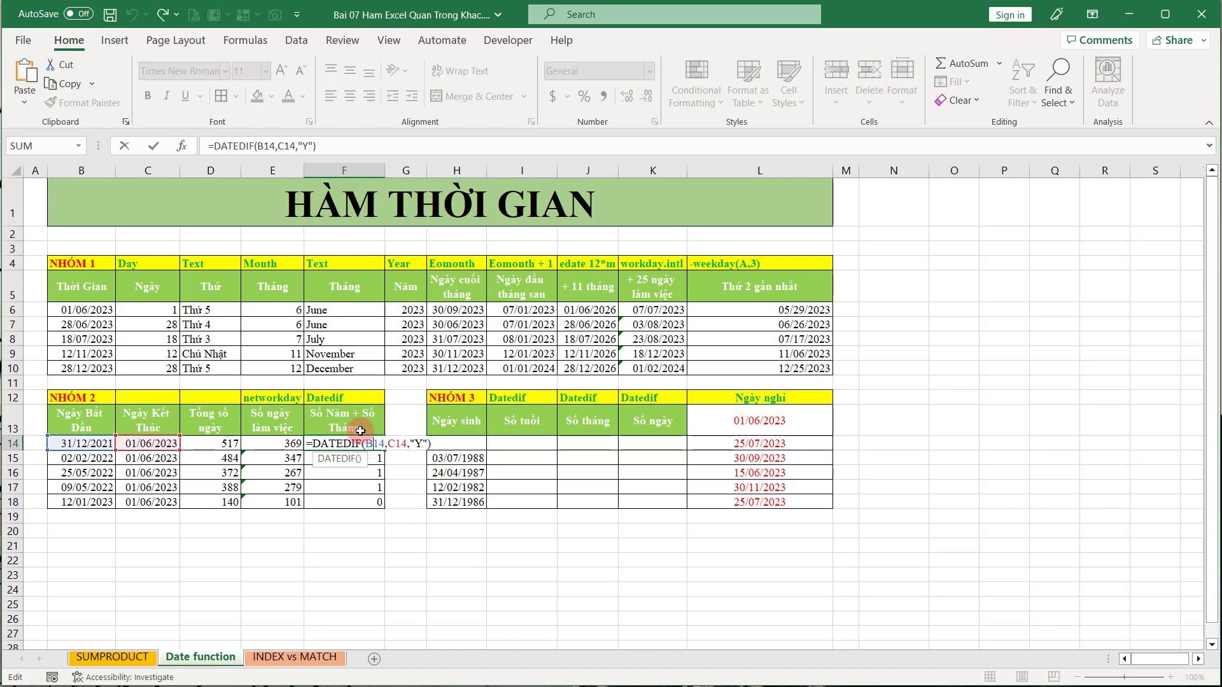
{"action": "left_click", "coordinate": [423, 444]}
{"action": "left_click", "coordinate": [311, 445]}
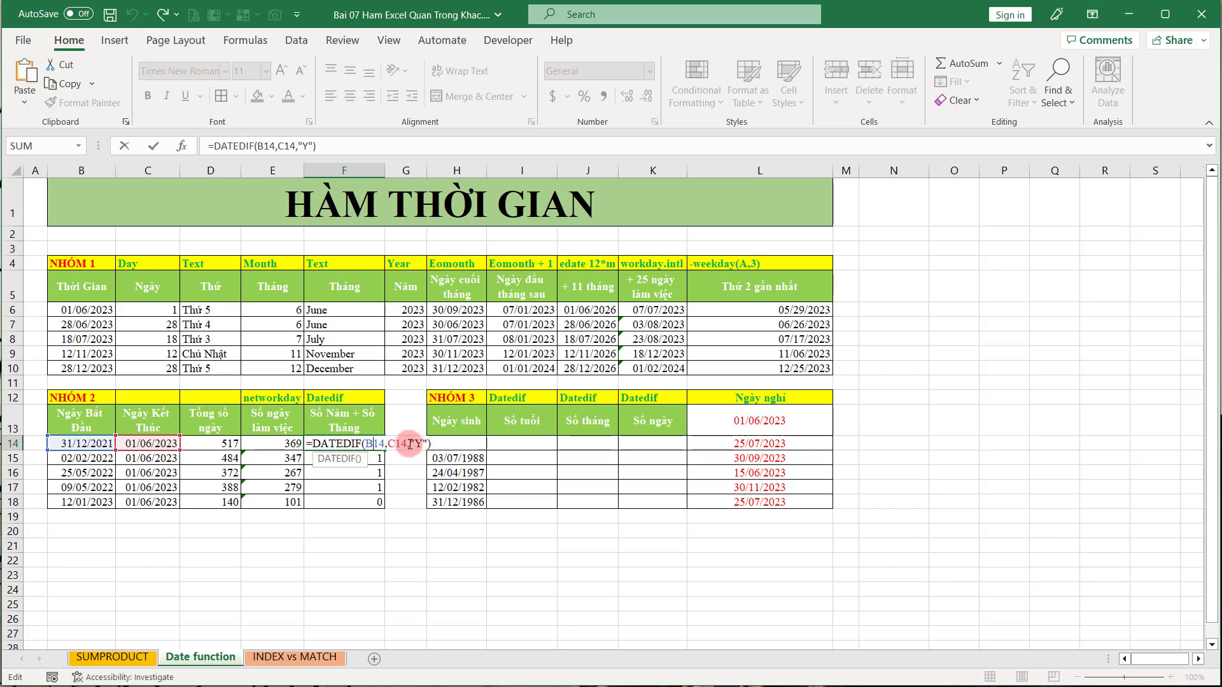
{"action": "key", "text": "Return"}
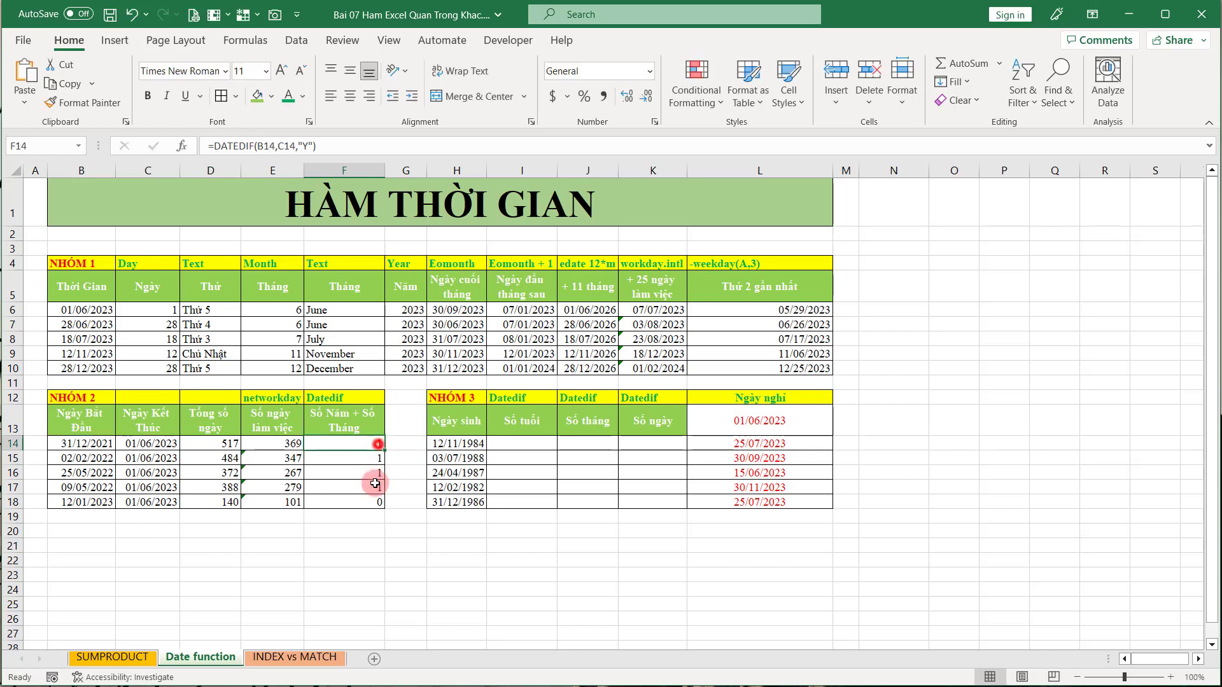
Step: Extend F14 to =DATEDIF(B14,C14,"Y")&" Năm "&DATEDIF(B14,C14,"YM")&" Tháng ", accepting Excel's correction
{"action": "double_click", "coordinate": [376, 445]}
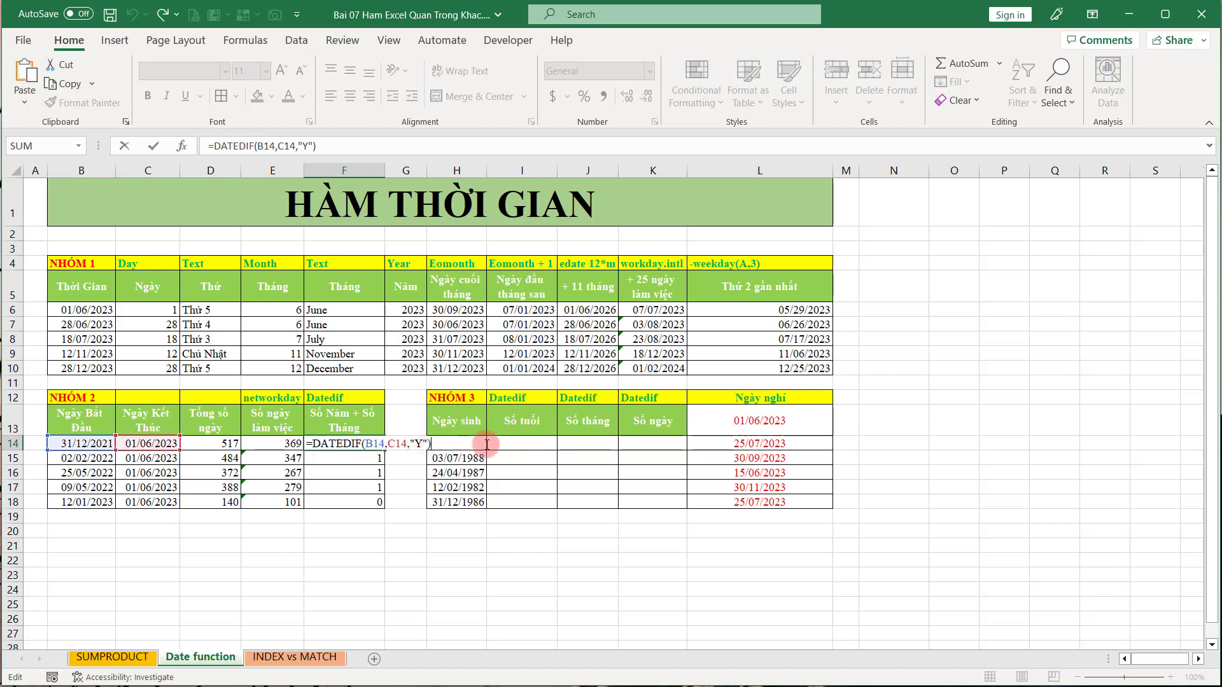
{"action": "type", "text": "&"}
{"action": "type", "text": "\" Năm"}
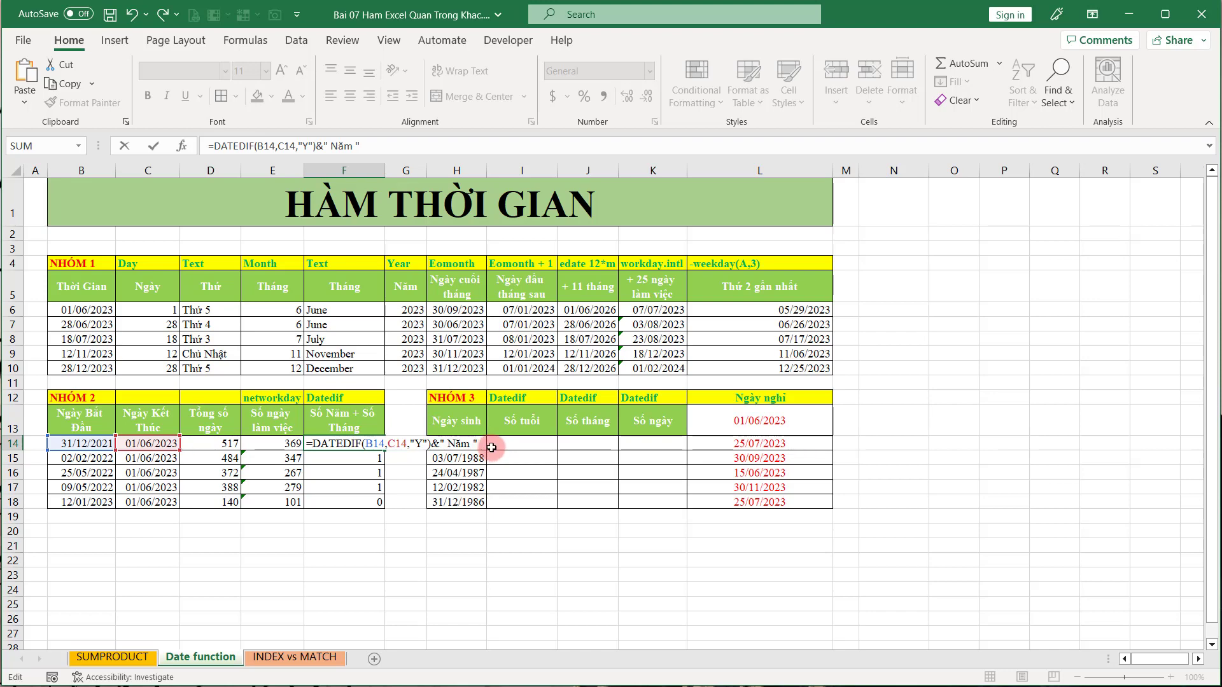
{"action": "type", "text": "&"}
{"action": "type", "text": " da"}
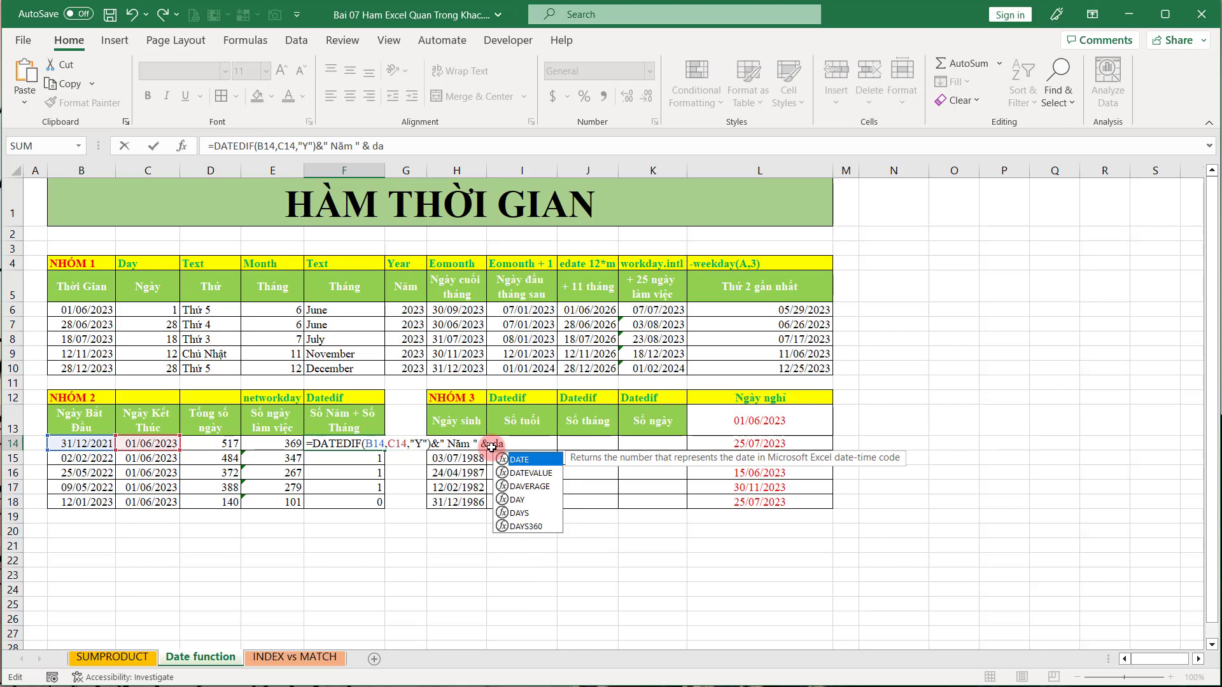
{"action": "type", "text": "ted"}
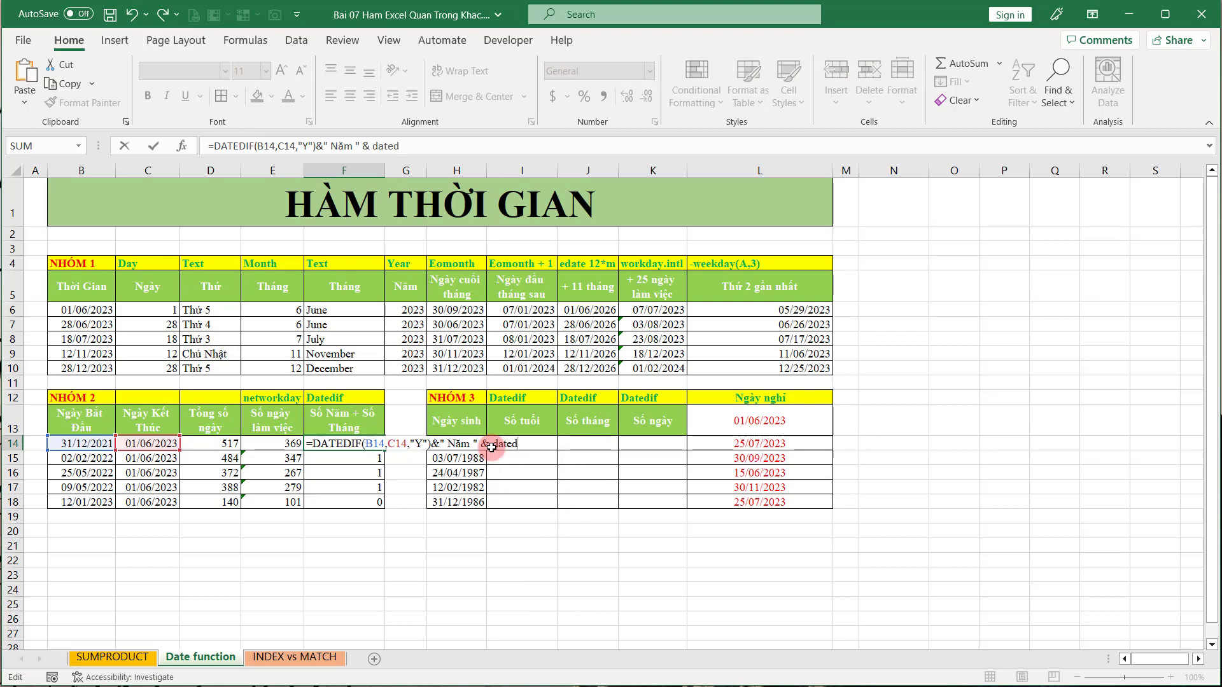
{"action": "type", "text": "if("}
{"action": "left_click", "coordinate": [95, 443]}
{"action": "type", "text": ","}
{"action": "left_click", "coordinate": [142, 444]}
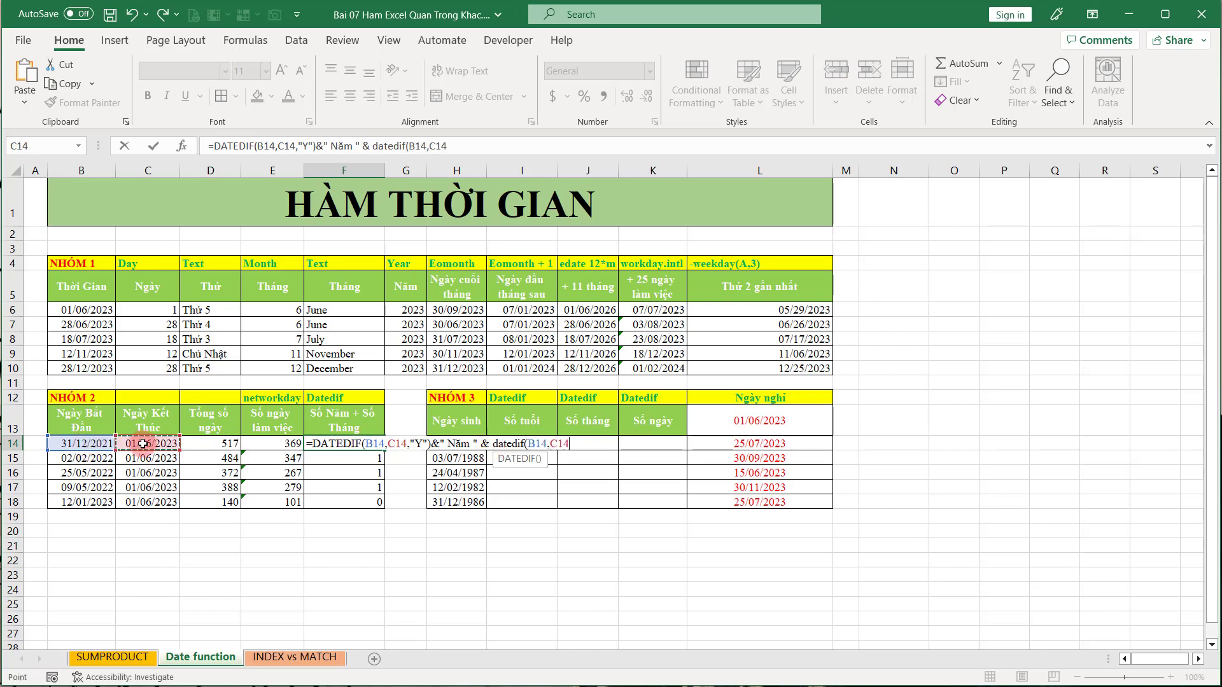
{"action": "type", "text": ",\"YM"}
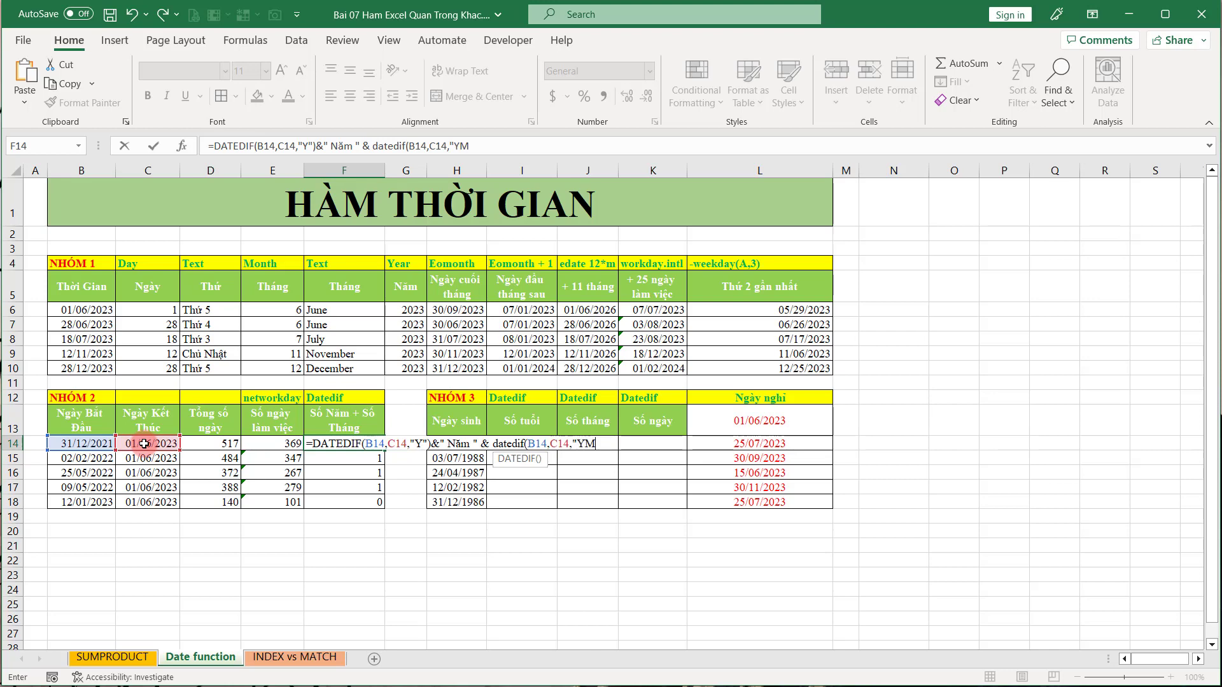
{"action": "type", "text": "\"Y\")"}
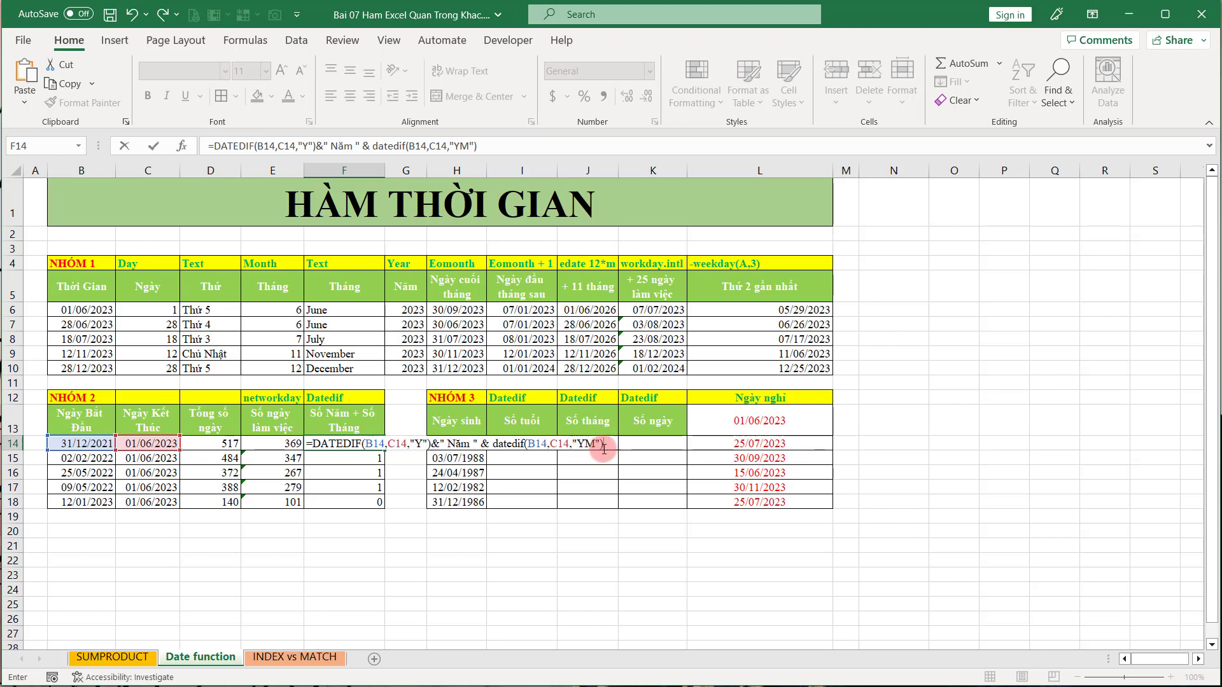
{"action": "left_click", "coordinate": [608, 444]}
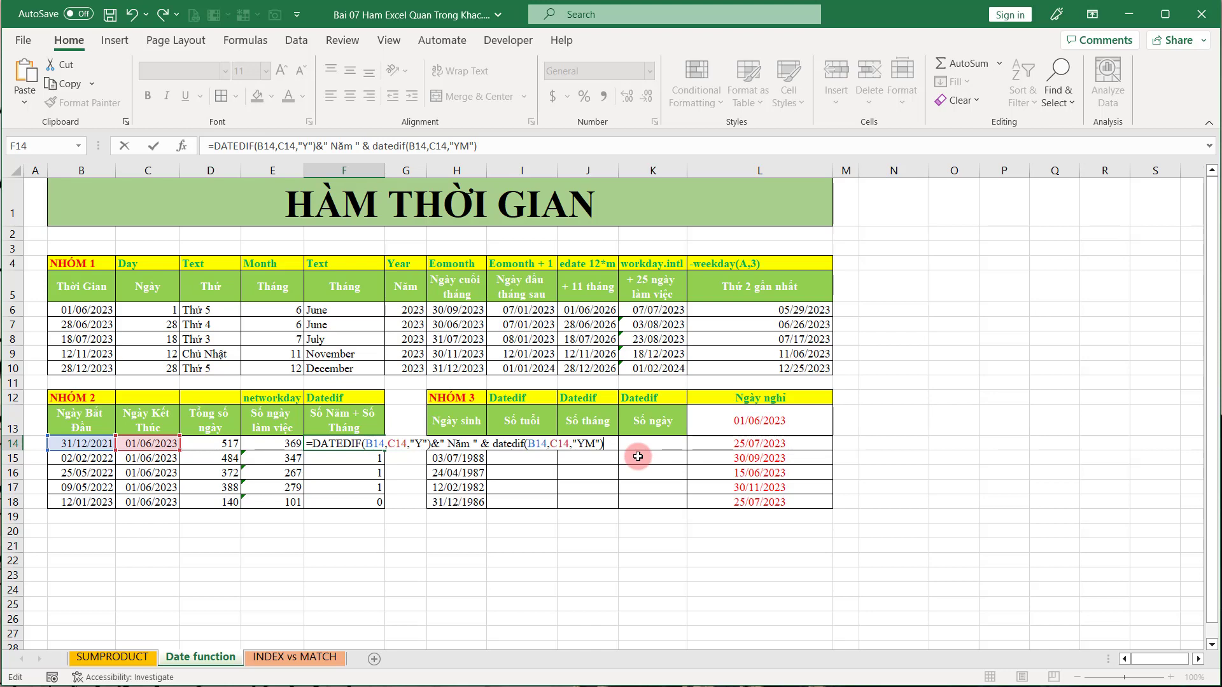
{"action": "type", "text": "&"}
{"action": "type", "text": " \" Tháng \")"}
{"action": "key", "text": "Return"}
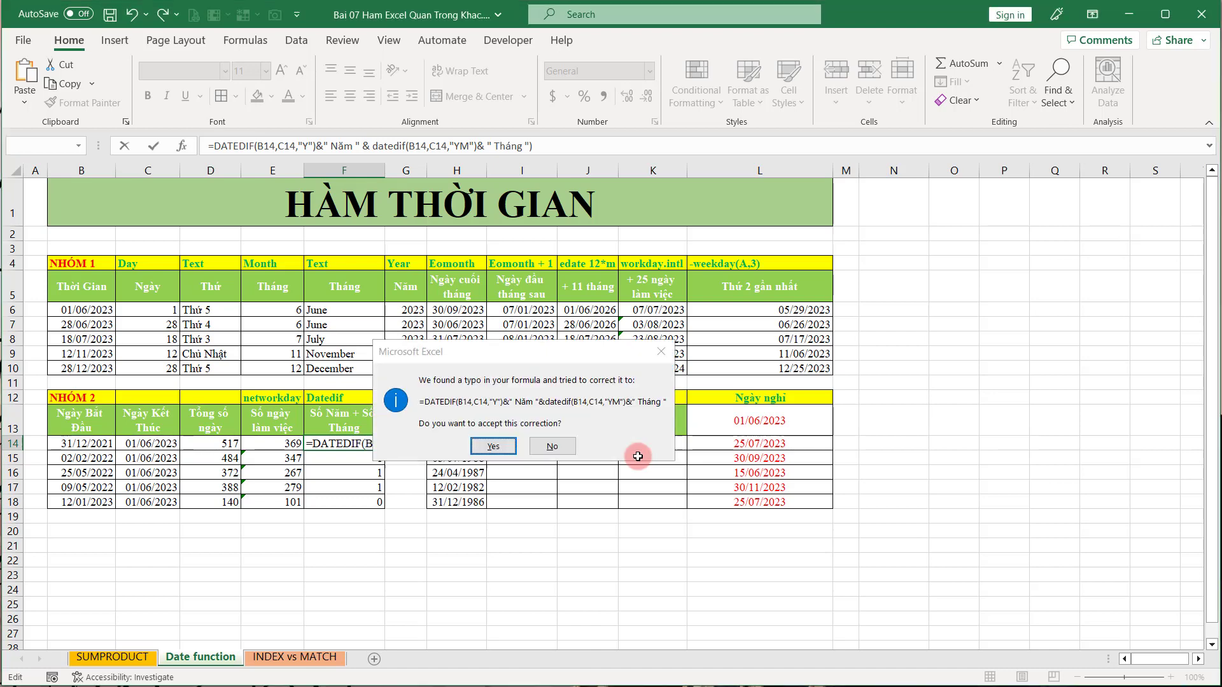
{"action": "key", "text": "Return"}
Step: Fill the years-months formula down to F18 and review the results, from 1 Năm 5 Tháng to 0 Năm 4 Tháng
{"action": "left_click", "coordinate": [356, 442]}
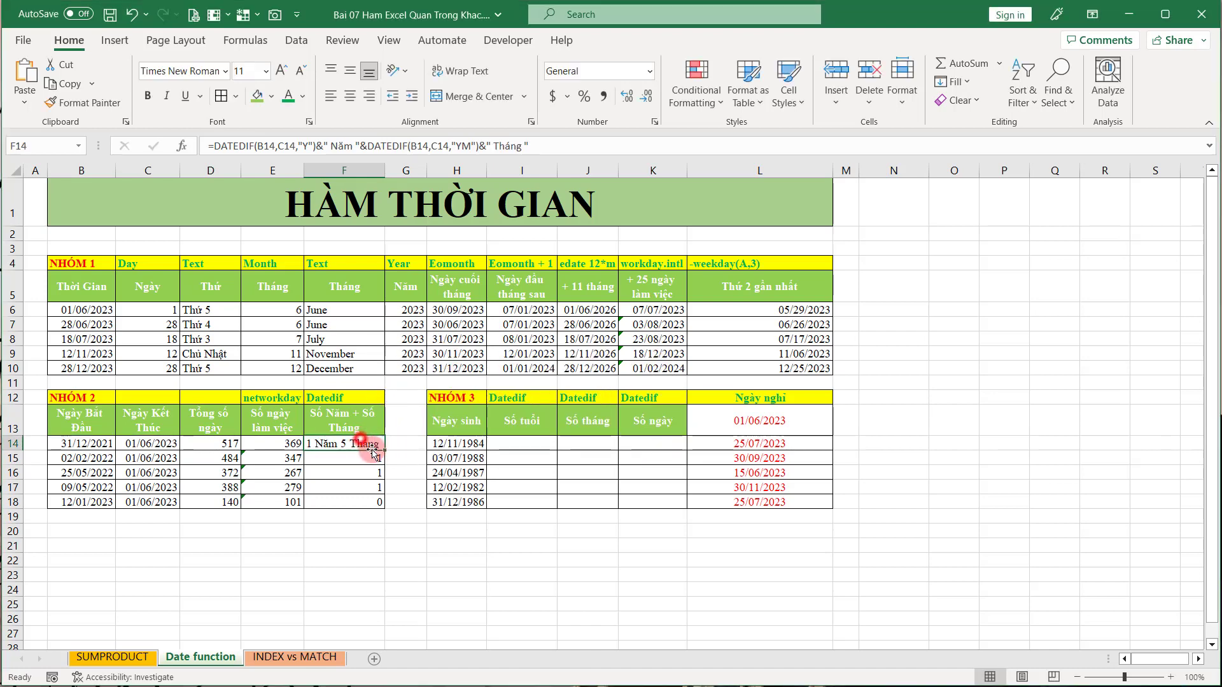
{"action": "double_click", "coordinate": [386, 450]}
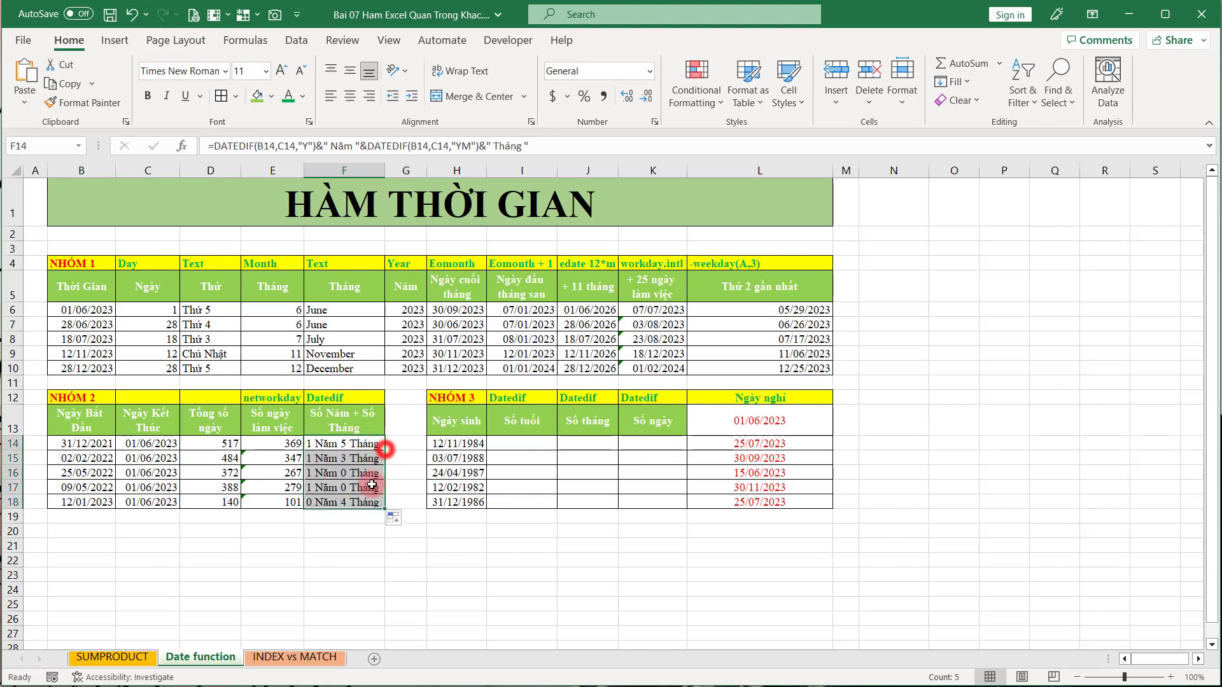
{"action": "left_click", "coordinate": [343, 458]}
{"action": "left_click", "coordinate": [355, 474]}
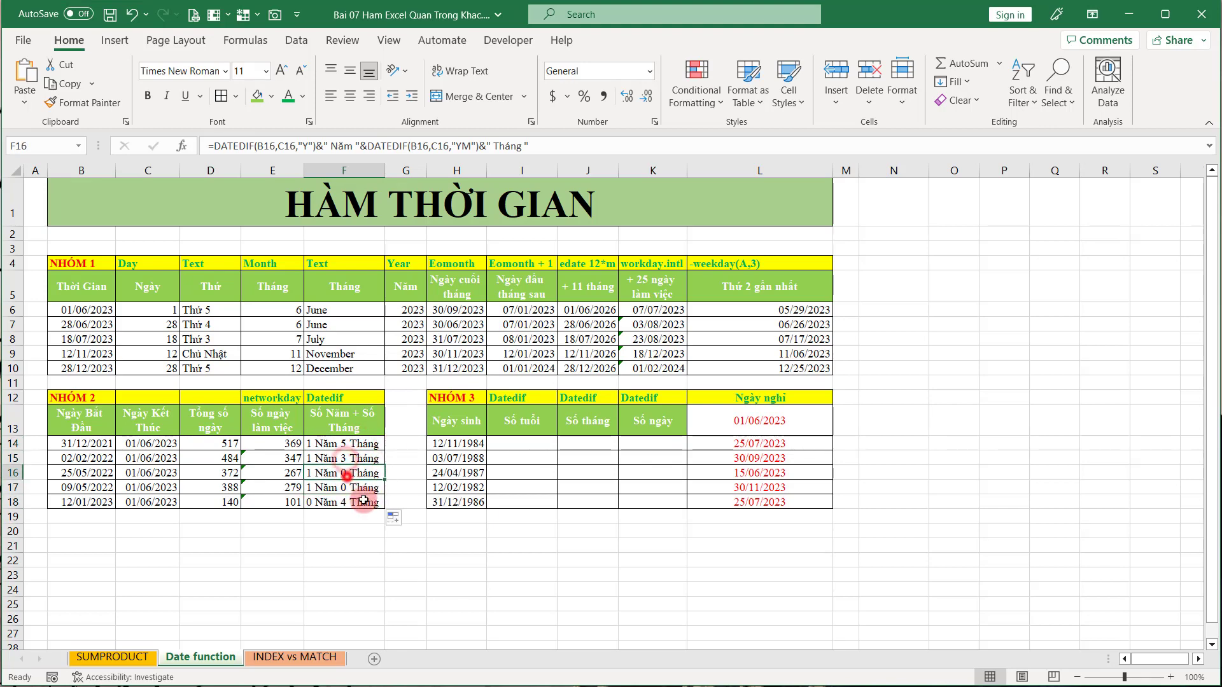
{"action": "left_click", "coordinate": [361, 489]}
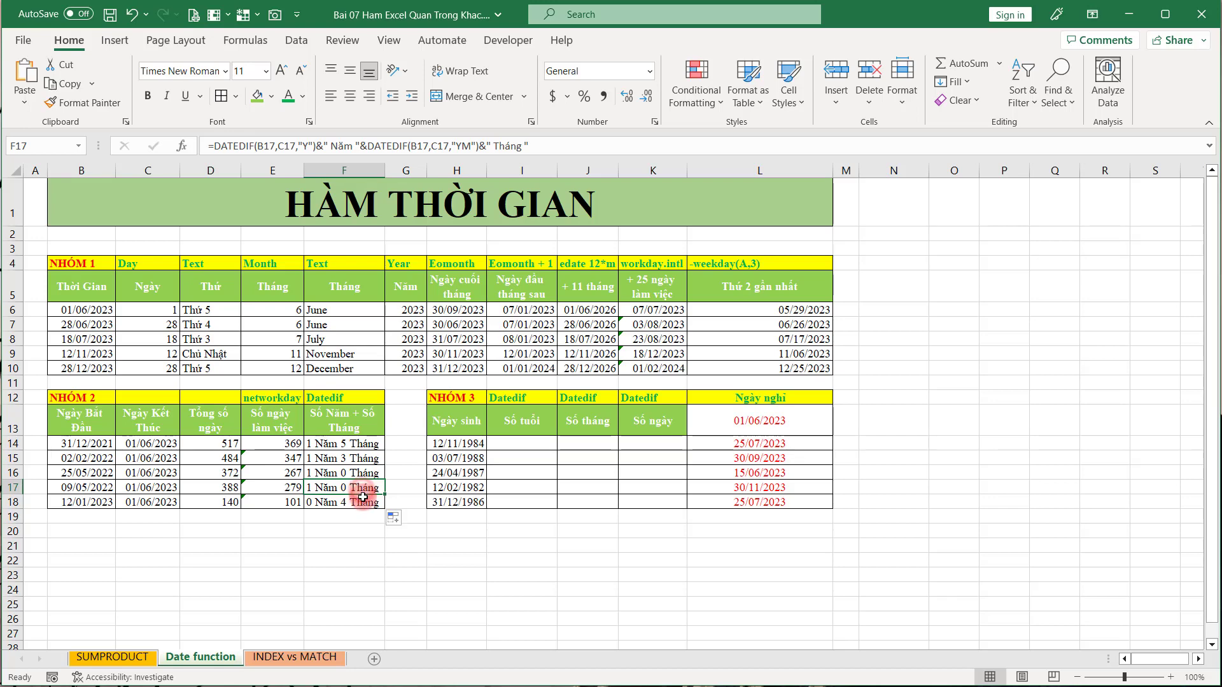
{"action": "left_click", "coordinate": [354, 503]}
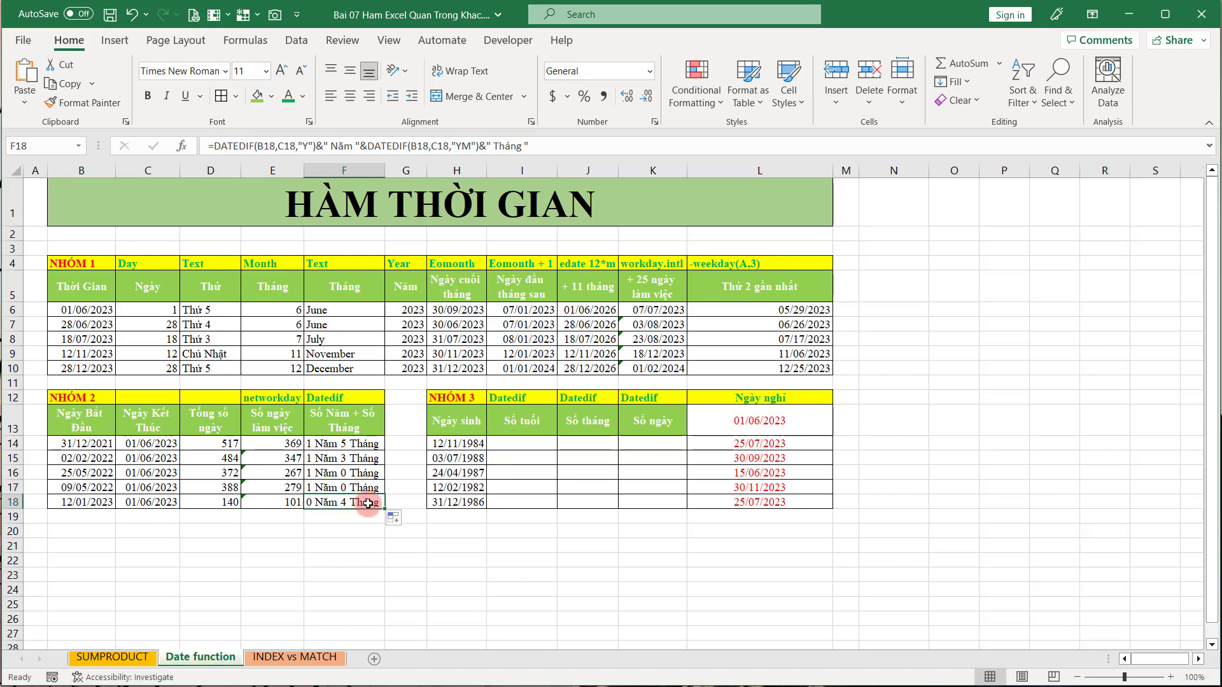
{"action": "left_click", "coordinate": [360, 443]}
{"action": "double_click", "coordinate": [359, 442]}
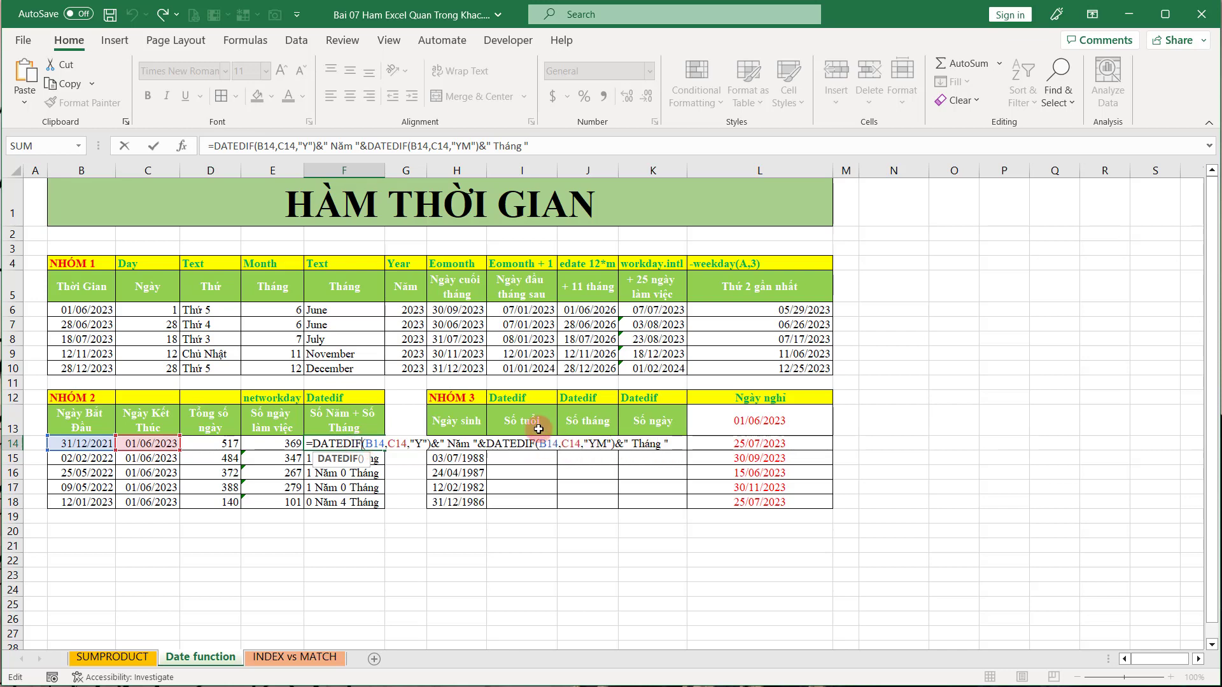
{"action": "key", "text": "Return"}
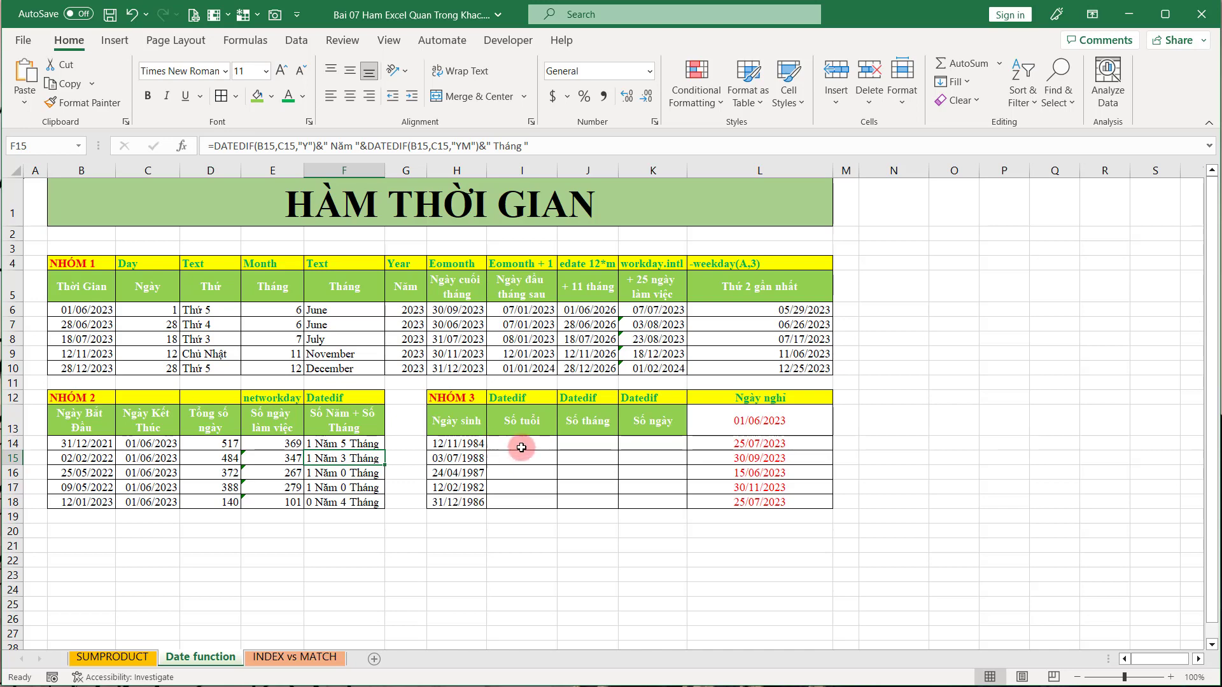
Step: Enter =DATEDIF(H14,TODAY(),"Y") in I14 to compute age from the birth date
{"action": "left_click", "coordinate": [528, 425]}
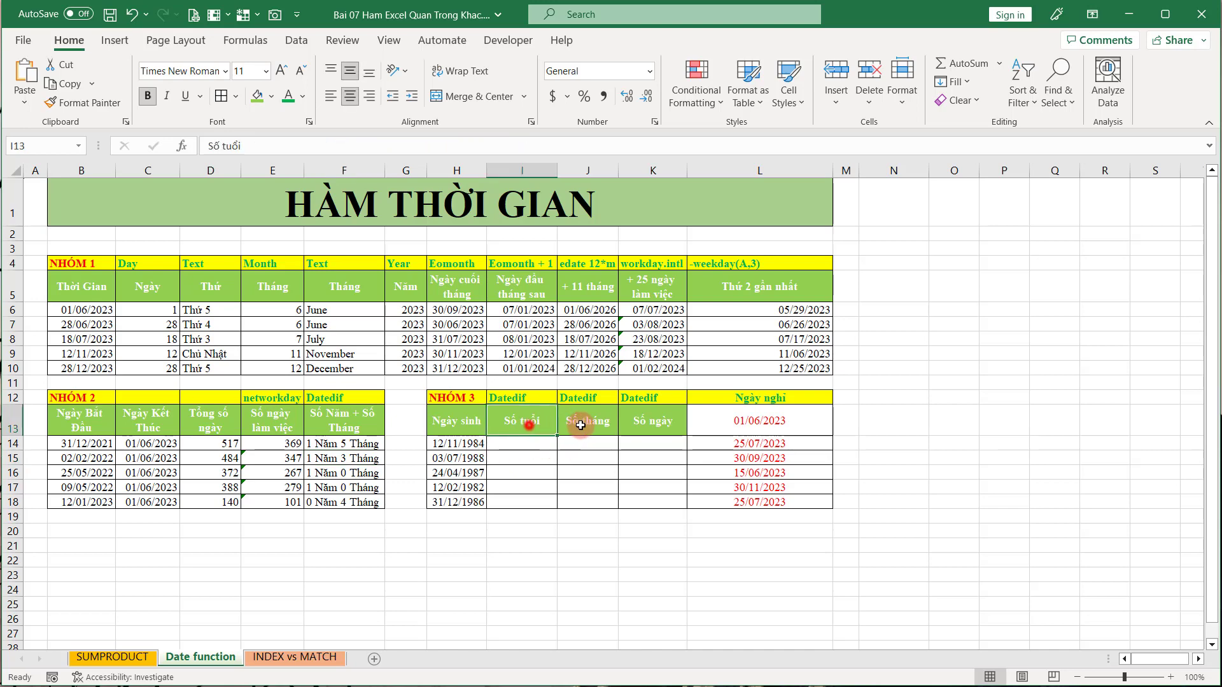
{"action": "left_click", "coordinate": [590, 425]}
{"action": "left_click", "coordinate": [655, 430]}
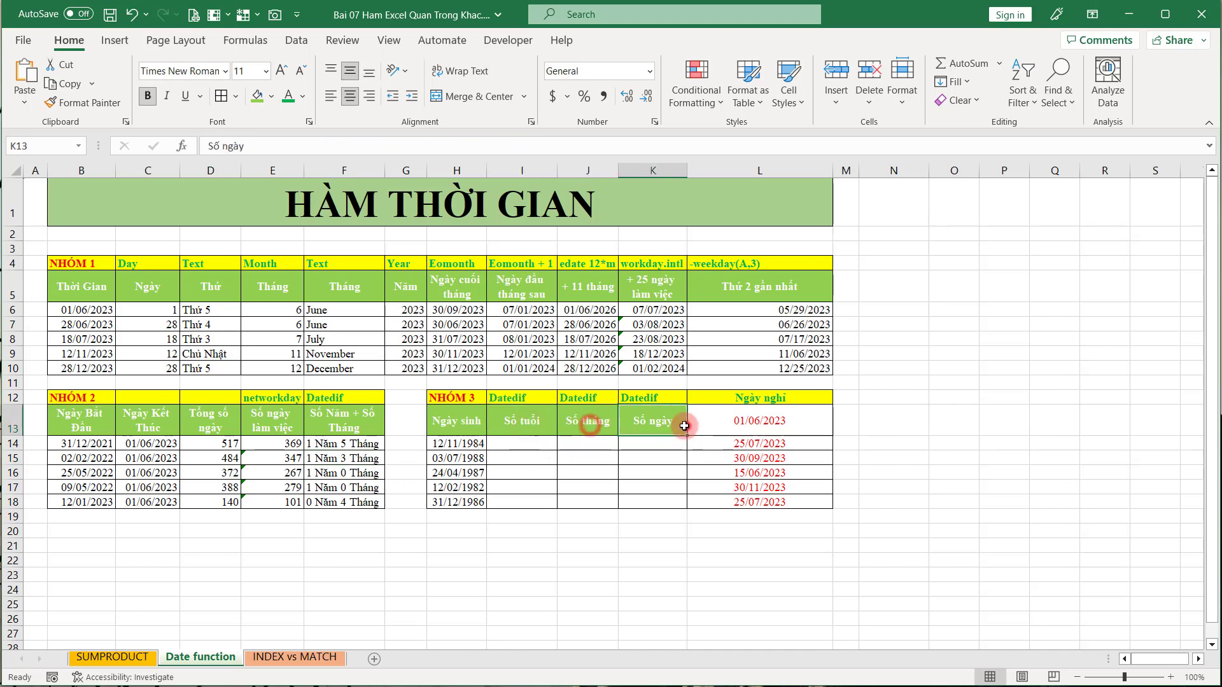
{"action": "left_click", "coordinate": [525, 442]}
{"action": "type", "text": "=date"}
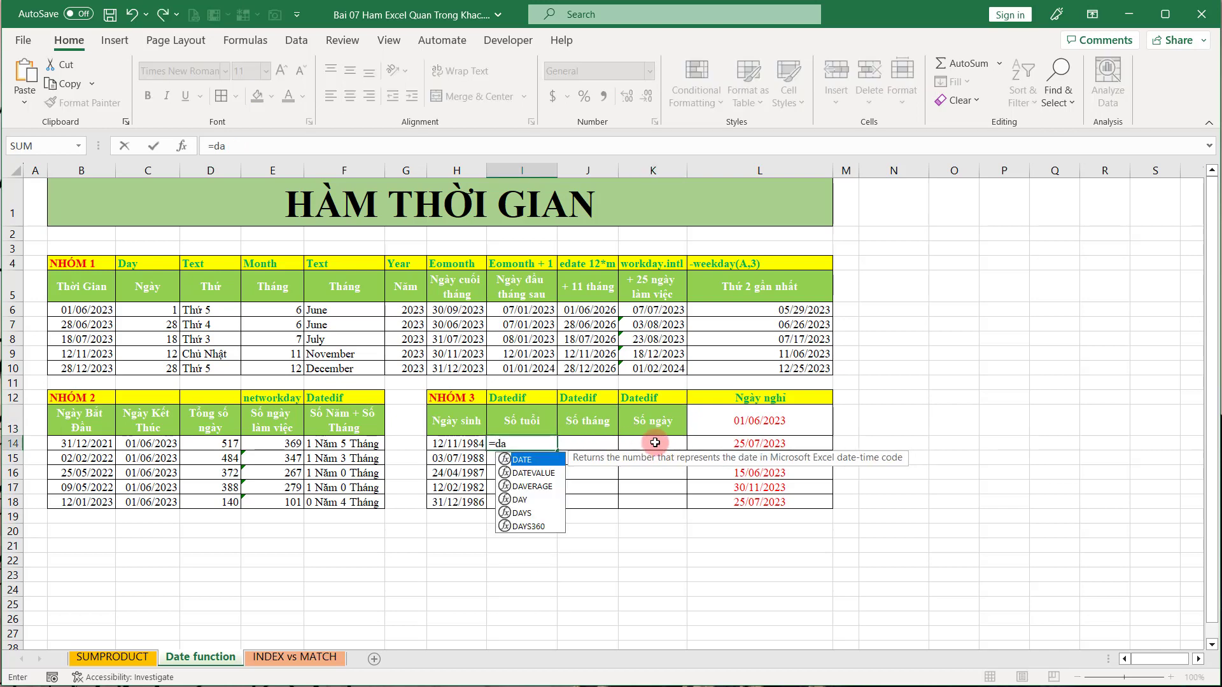
{"action": "type", "text": "dio"}
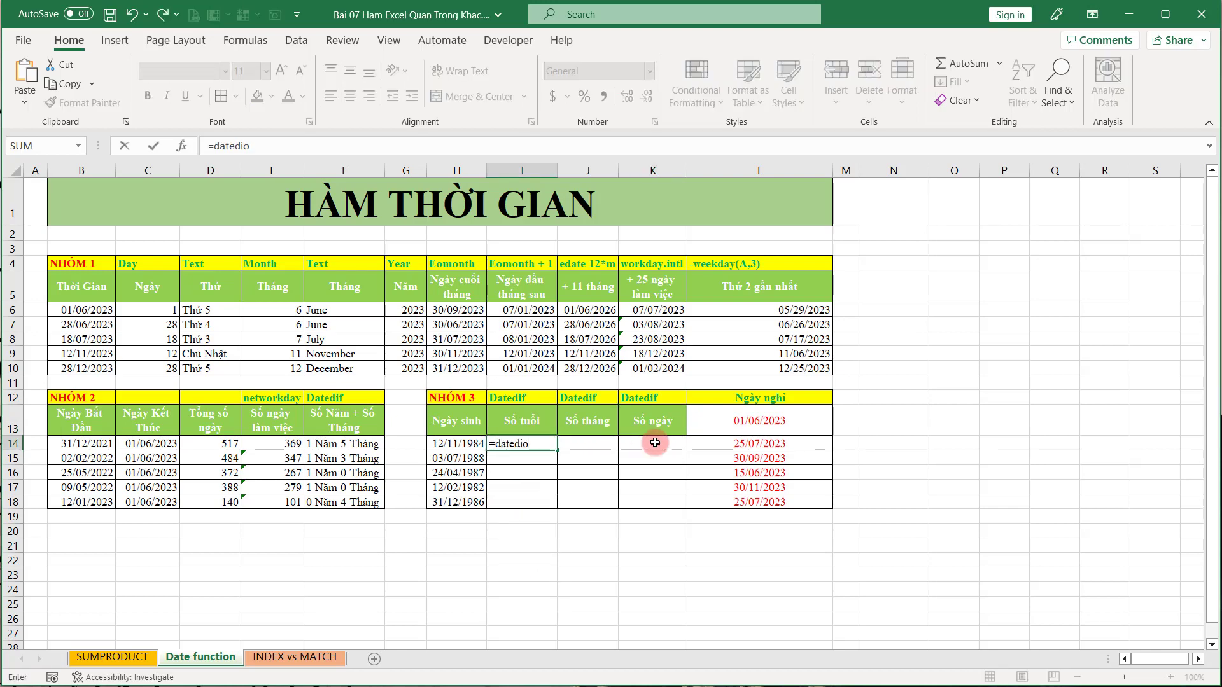
{"action": "type", "text": "("}
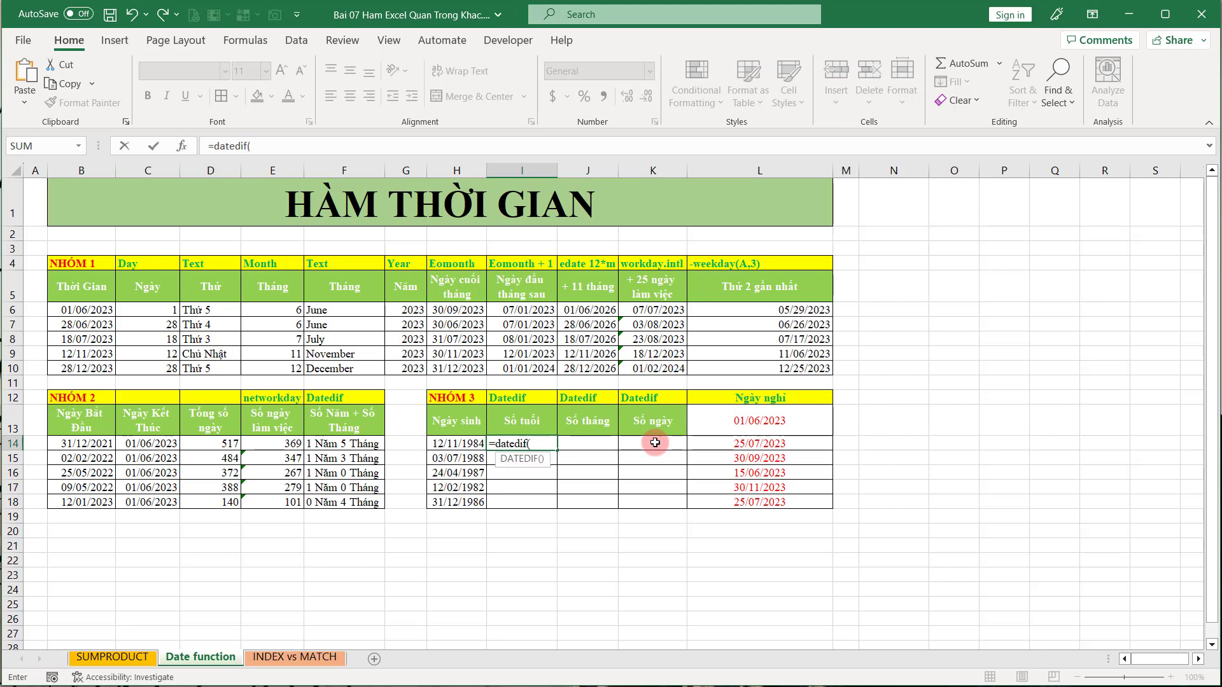
{"action": "left_click", "coordinate": [464, 445]}
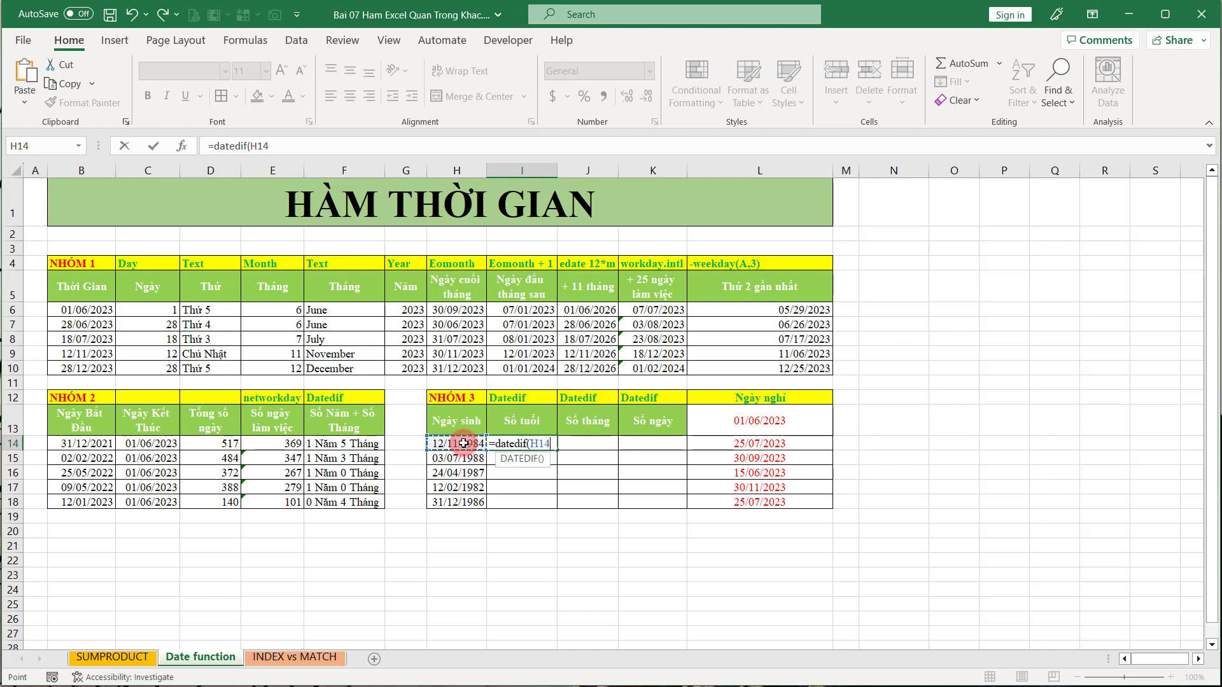
{"action": "type", "text": ",t"}
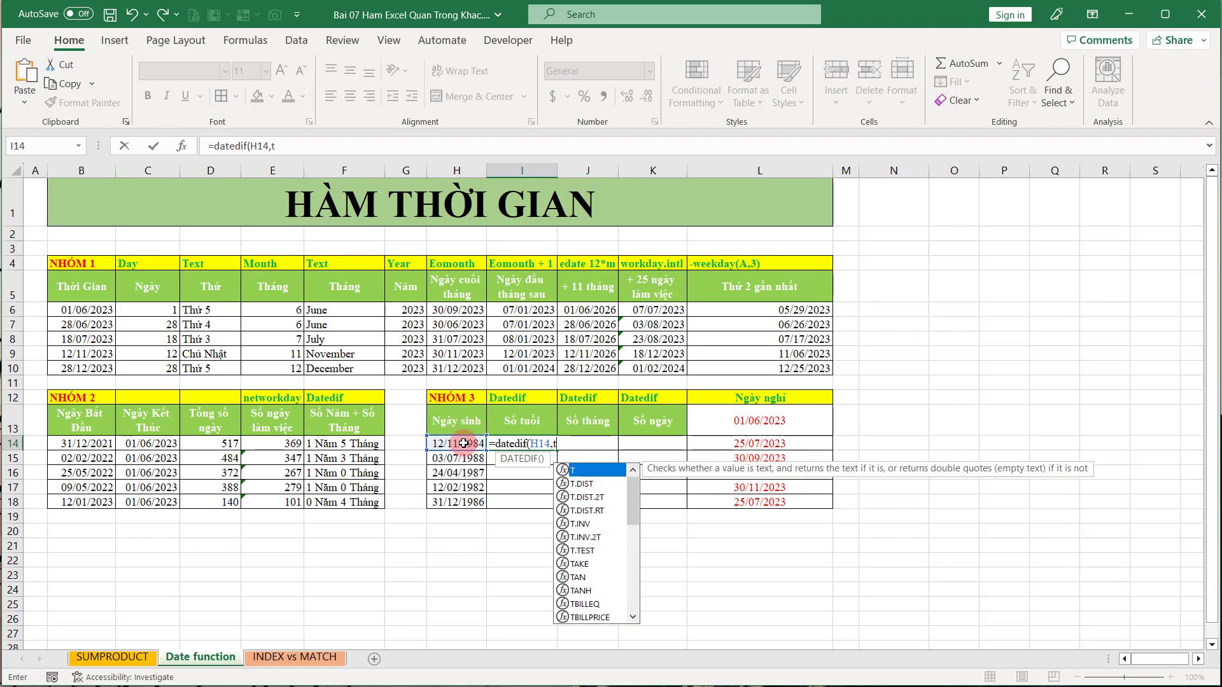
{"action": "type", "text": "o"}
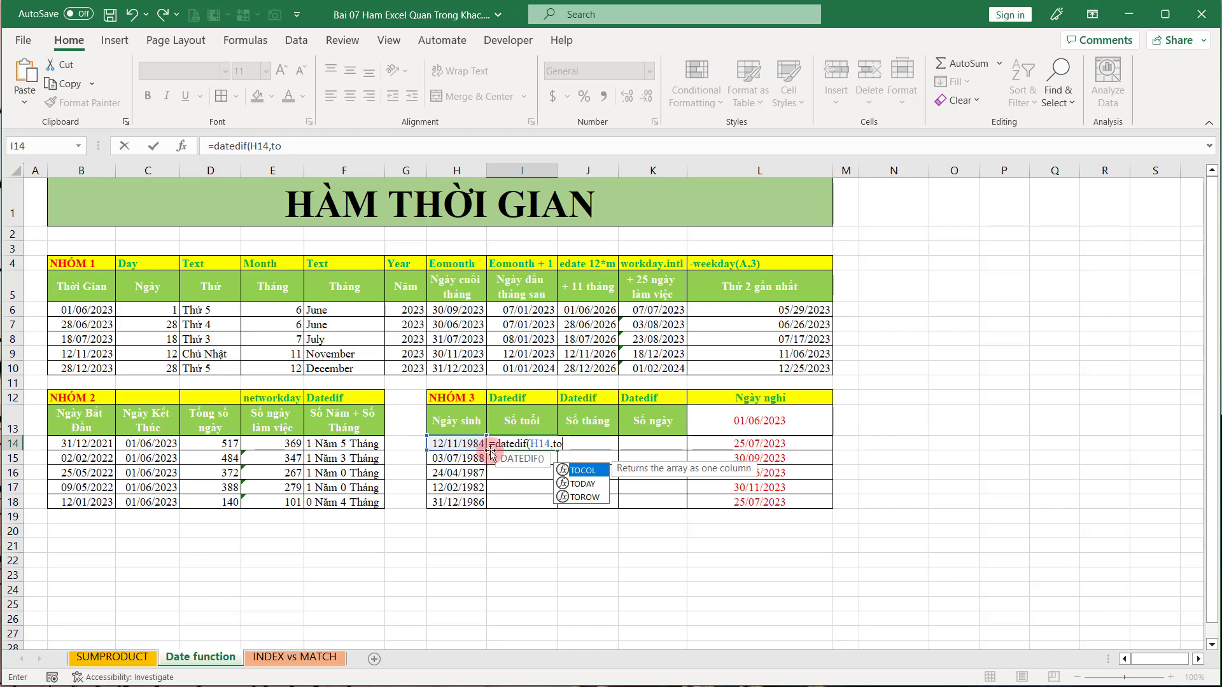
{"action": "key", "text": "Down"}
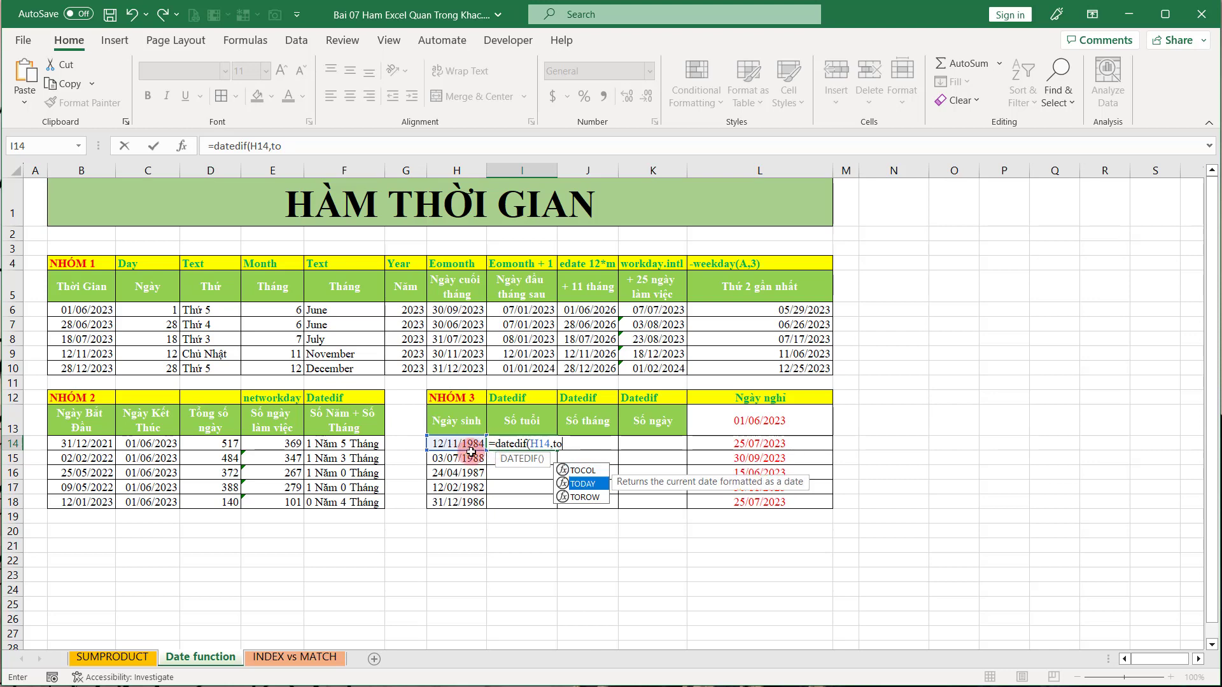
{"action": "key", "text": "Tab"}
{"action": "type", "text": "),"}
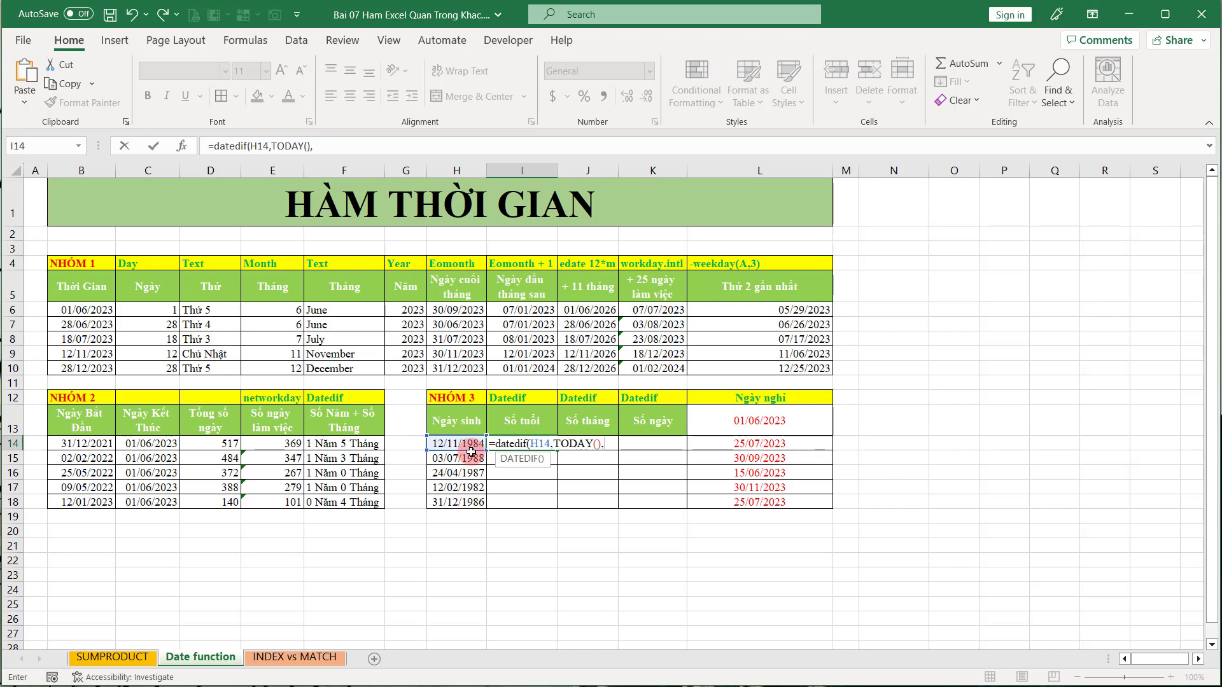
{"action": "type", "text": "\"Y"}
{"action": "key", "text": "Return"}
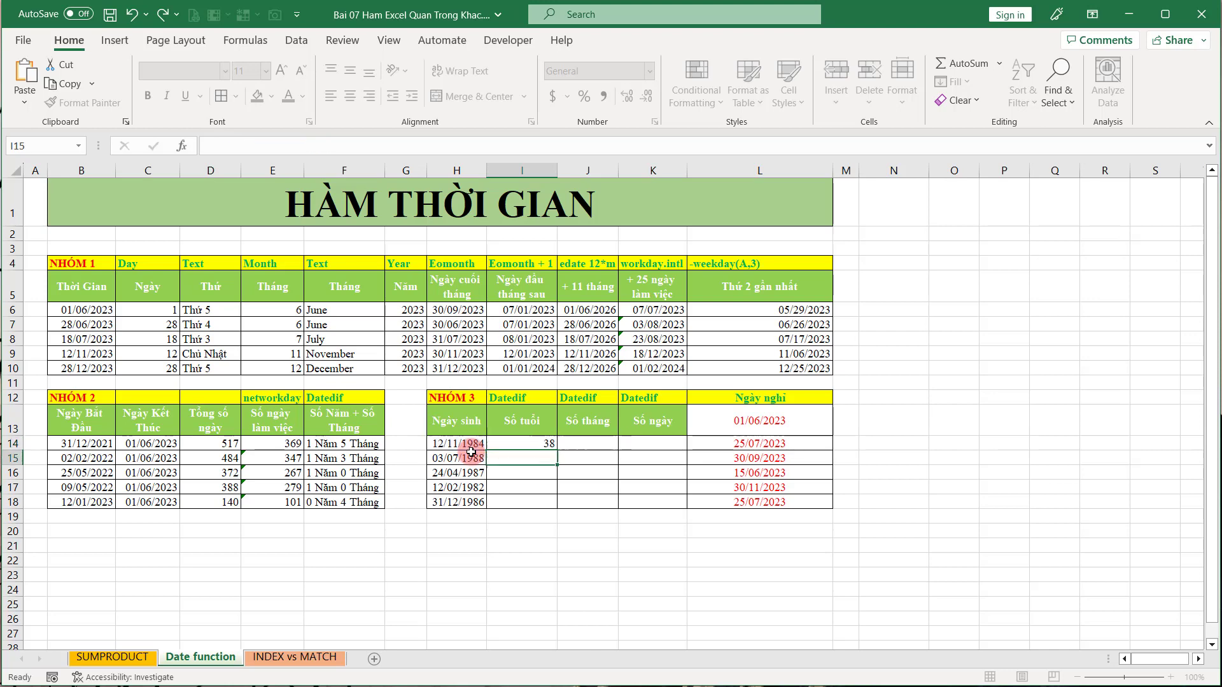
Step: Fill the age formula down to I18, giving 38, 34, 36, 41, 36
{"action": "left_click", "coordinate": [547, 445]}
{"action": "double_click", "coordinate": [557, 449]}
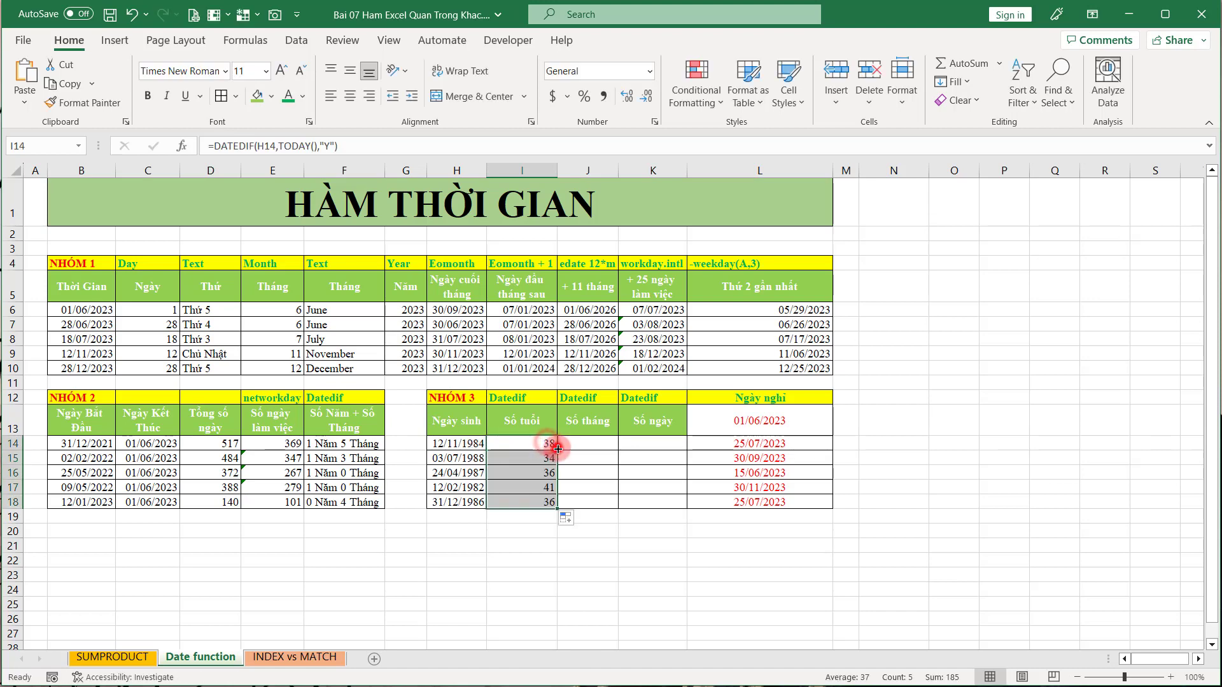
{"action": "left_click", "coordinate": [579, 443]}
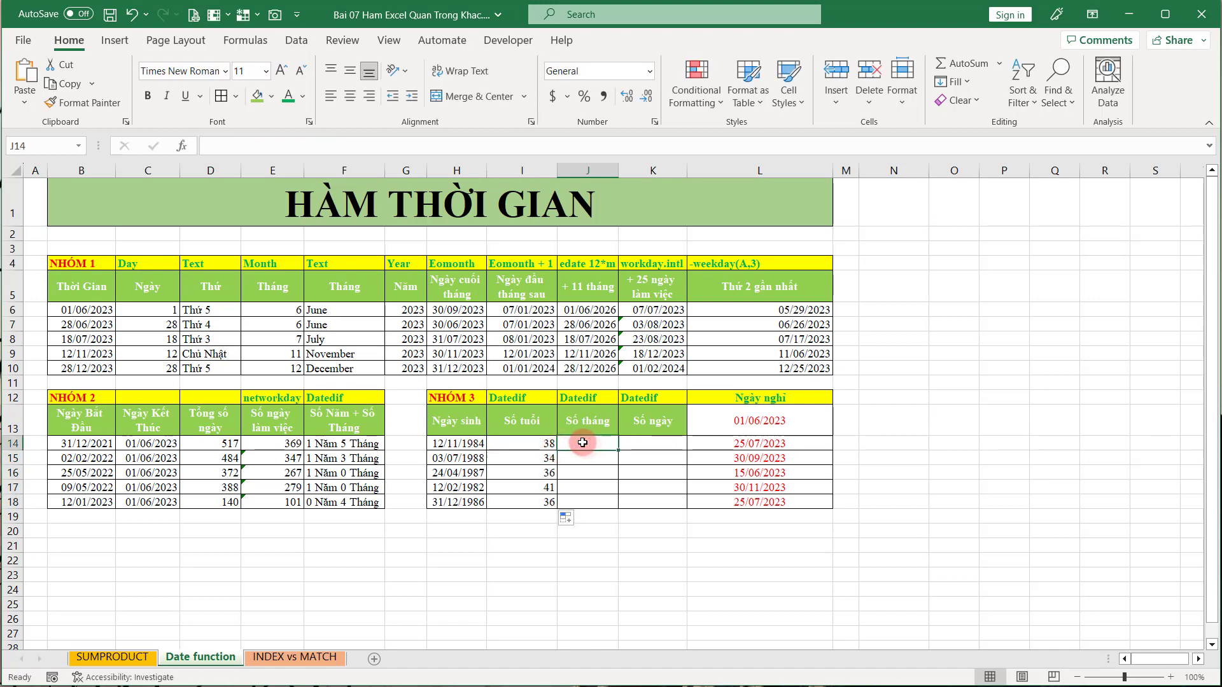
Step: Copy the age formula from I14 into J14
{"action": "left_click", "coordinate": [547, 444]}
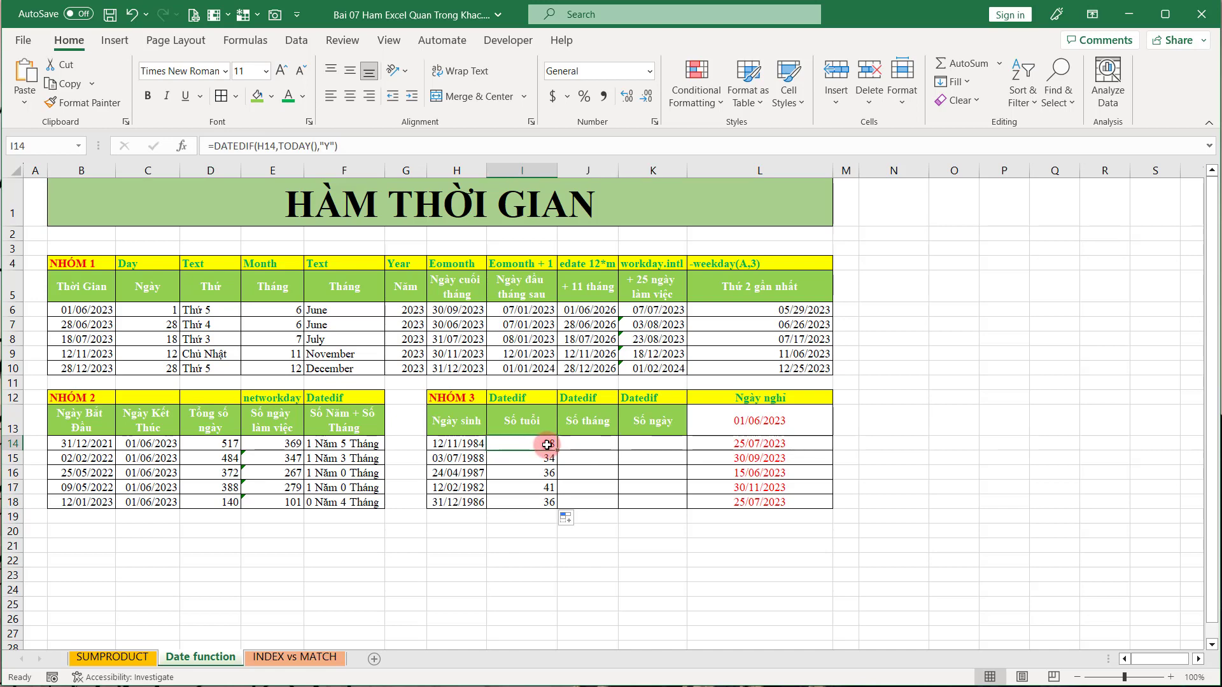
{"action": "key", "text": "ctrl+c"}
{"action": "left_click", "coordinate": [588, 444]}
{"action": "key", "text": "ctrl+v"}
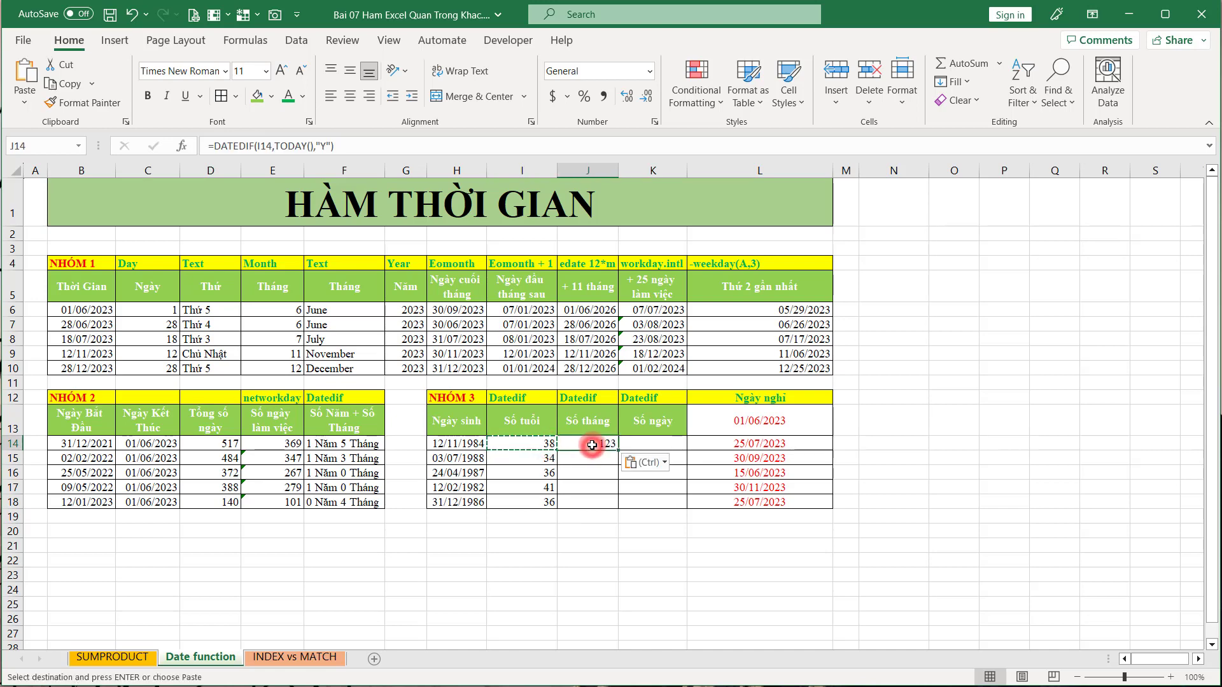
Step: Change J14 to =DATEDIF(H14,TODAY(),"m") and fill it down to J18 (462 to 437 months)
{"action": "double_click", "coordinate": [592, 444]}
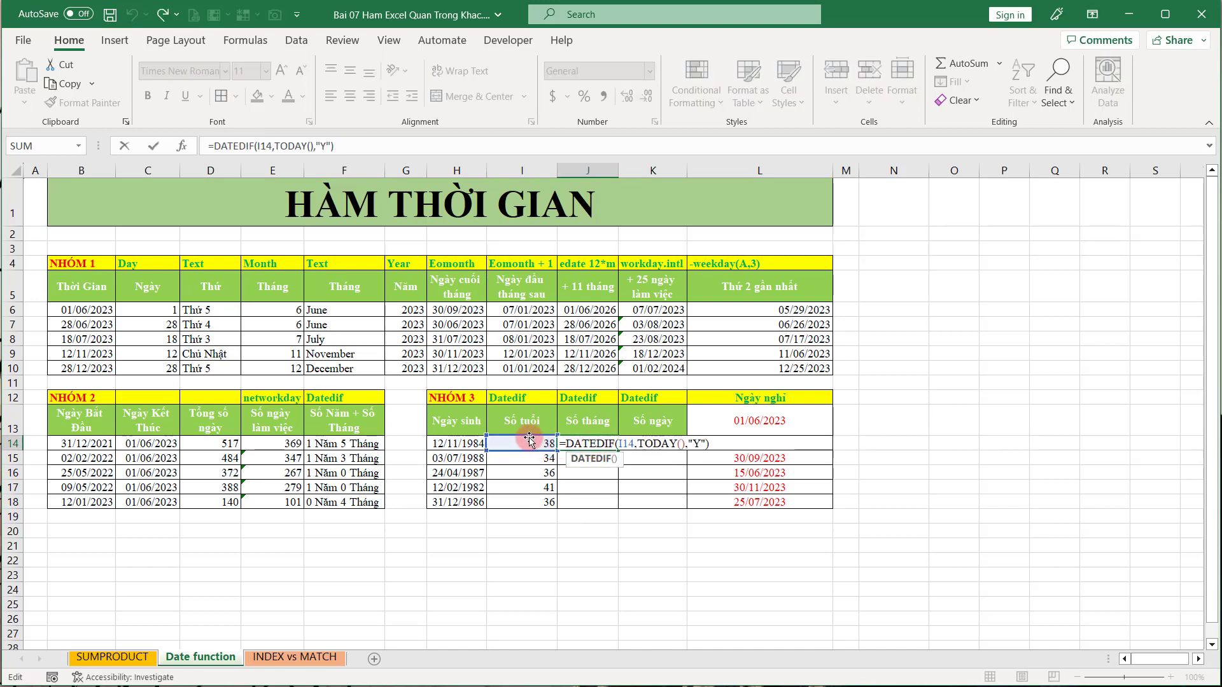
{"action": "left_click_drag", "start_coordinate": [528, 439], "coordinate": [475, 446]}
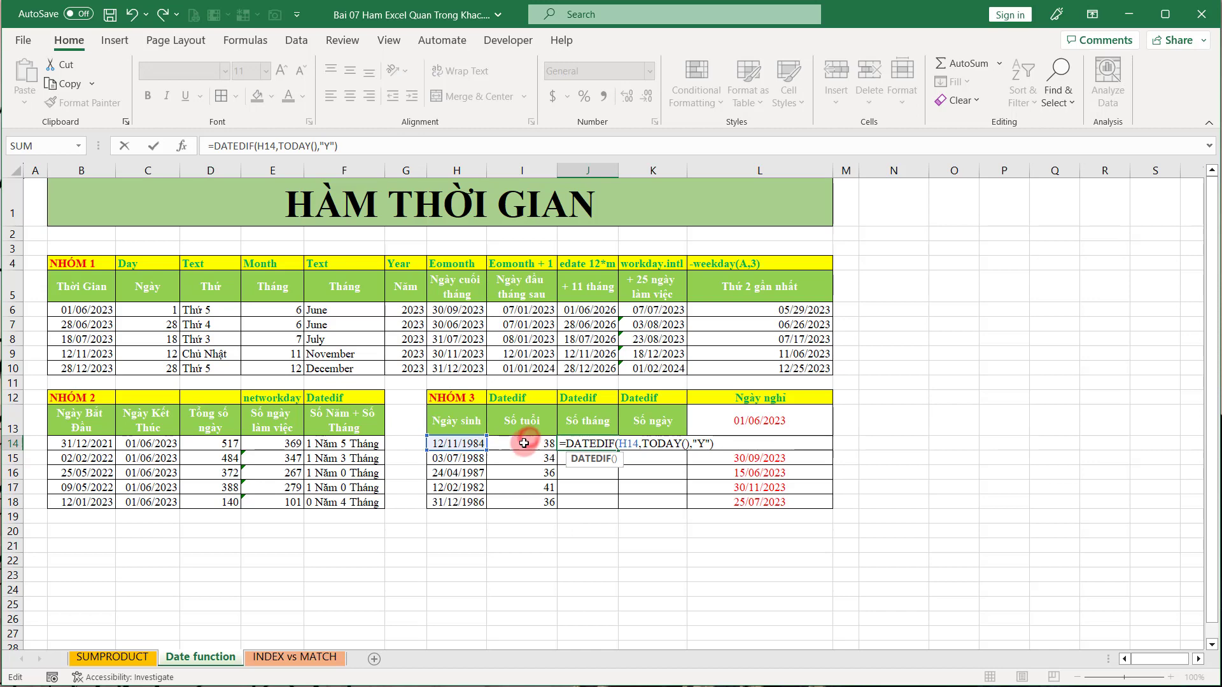
{"action": "left_click", "coordinate": [705, 443]}
{"action": "double_click", "coordinate": [702, 442]}
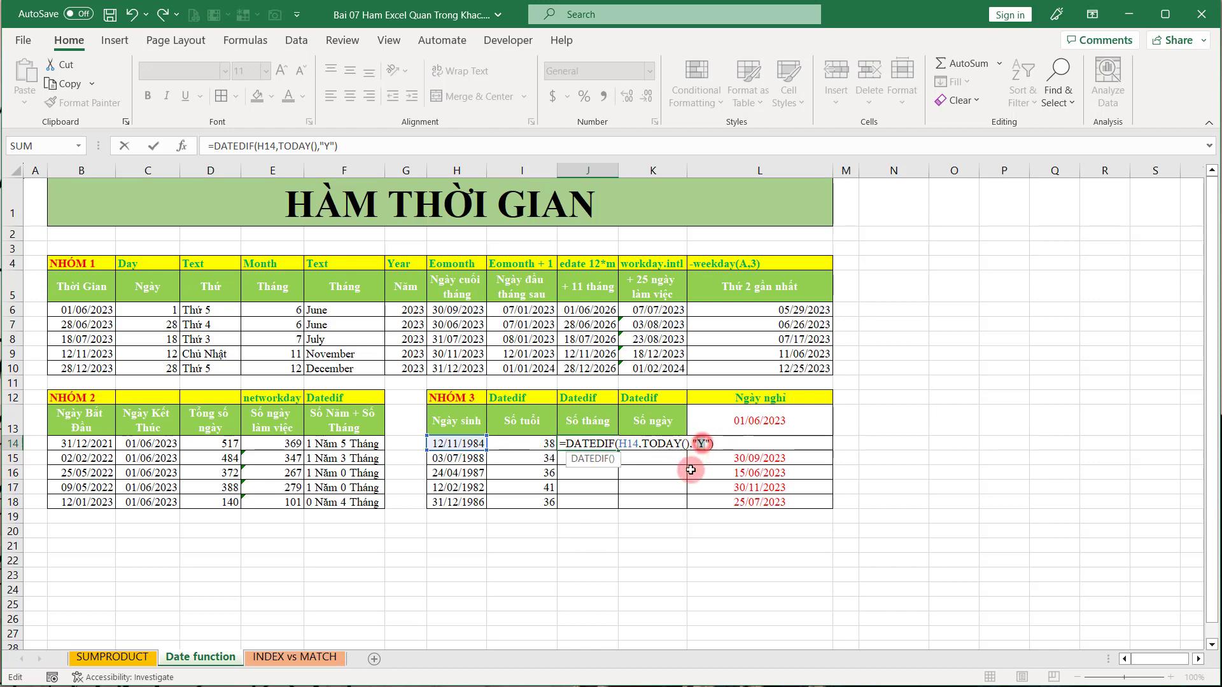
{"action": "type", "text": "m"}
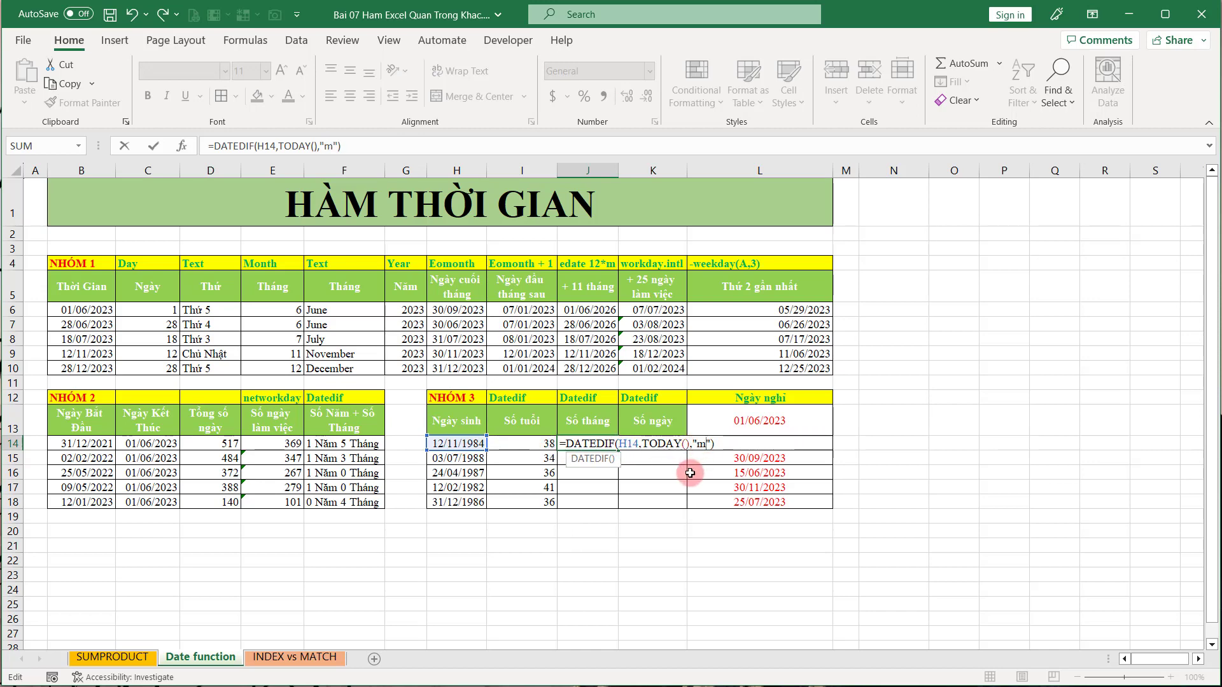
{"action": "key", "text": "ctrl+Return"}
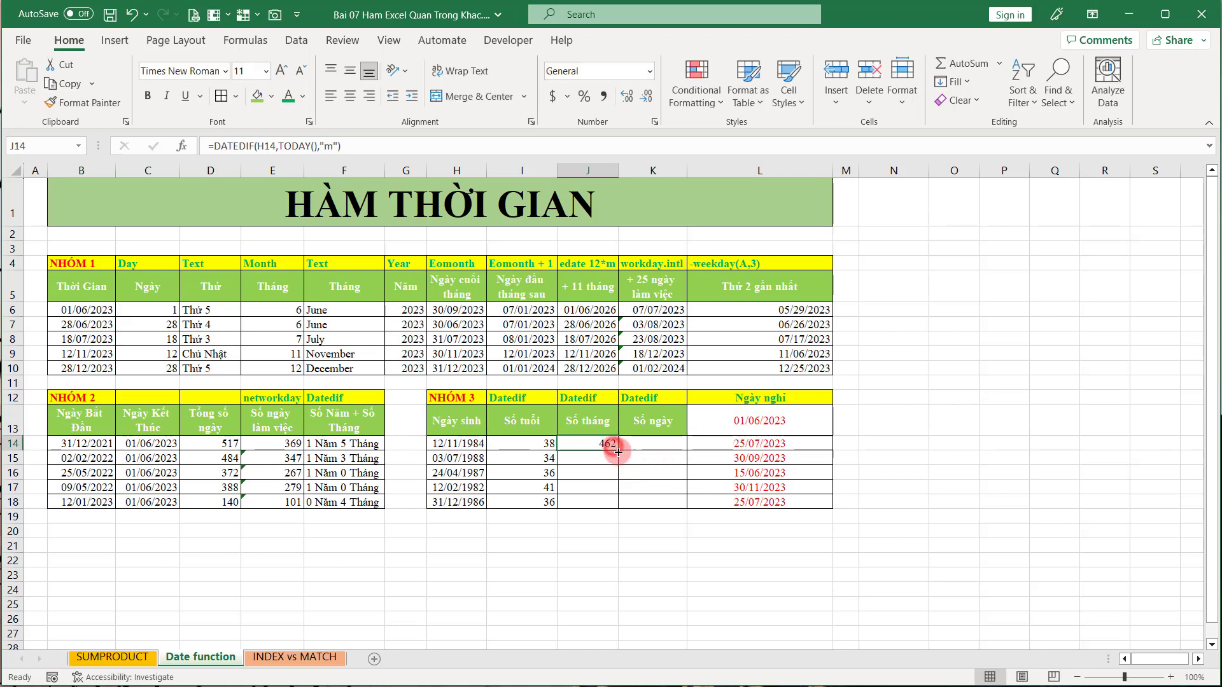
{"action": "double_click", "coordinate": [617, 452]}
{"action": "left_click", "coordinate": [605, 448]}
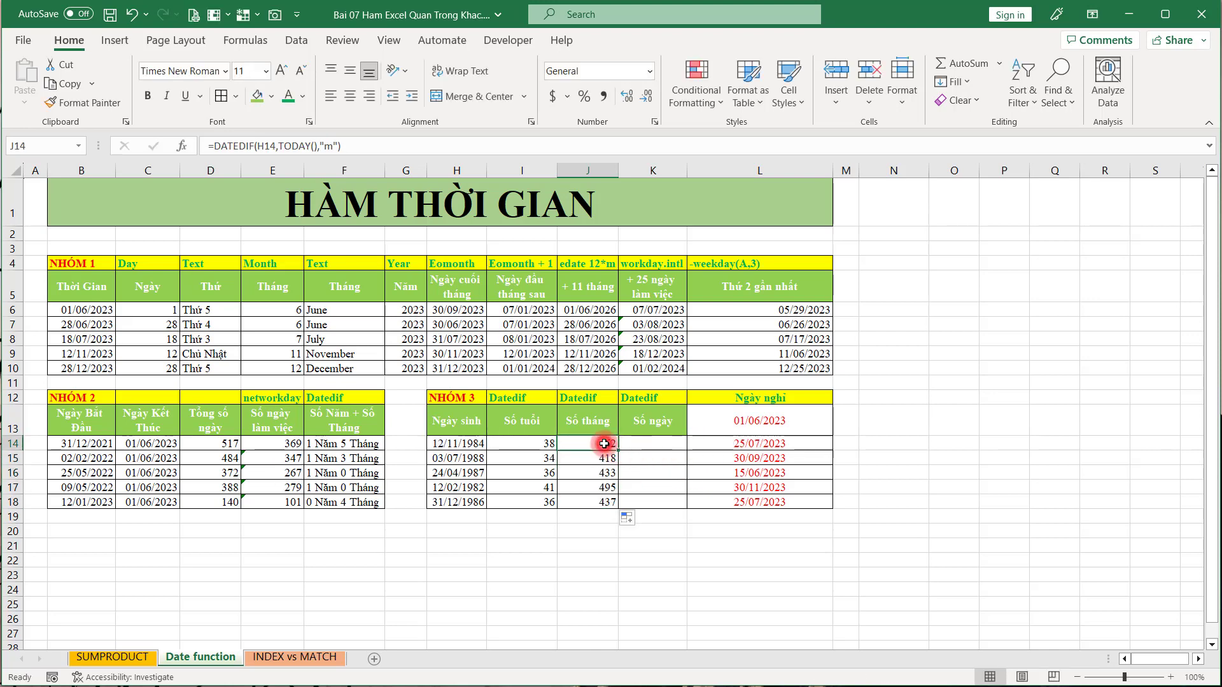
{"action": "key", "text": "ctrl+c"}
Step: Put =DATEDIF(H14,TODAY(),"d") in K14 and fill it down to K18 (14080 to 13301 days)
{"action": "left_click", "coordinate": [648, 447]}
{"action": "key", "text": "ctrl+v"}
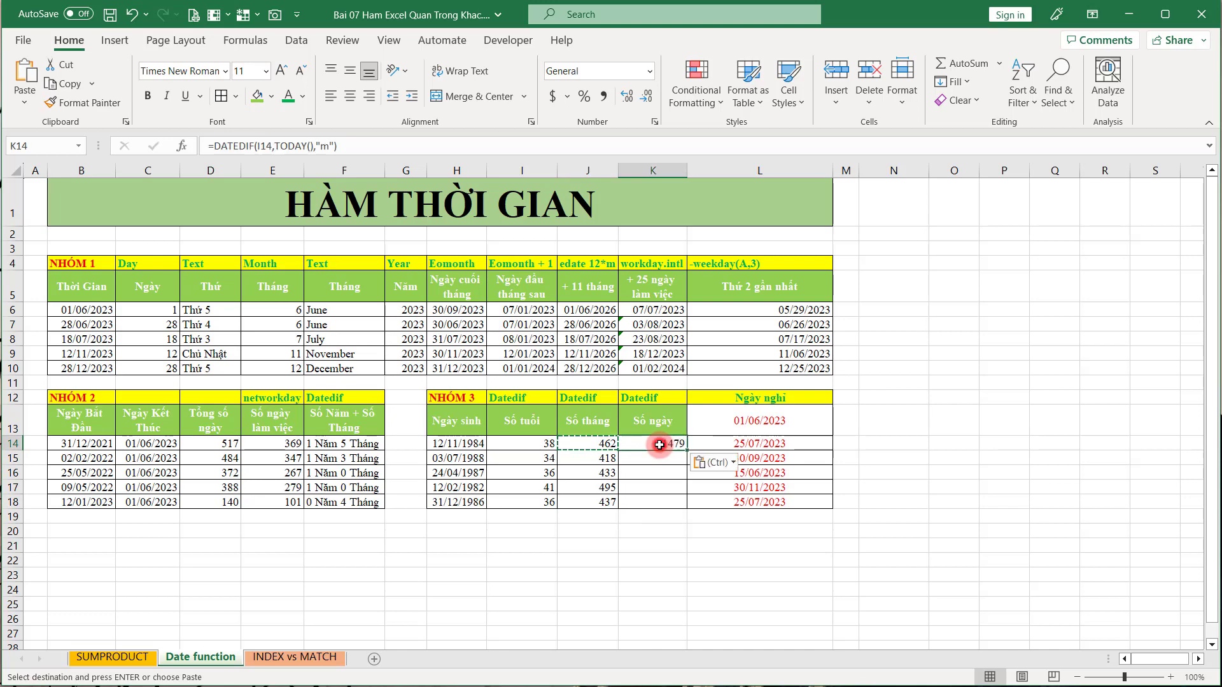
{"action": "double_click", "coordinate": [655, 445]}
{"action": "left_click", "coordinate": [739, 444]}
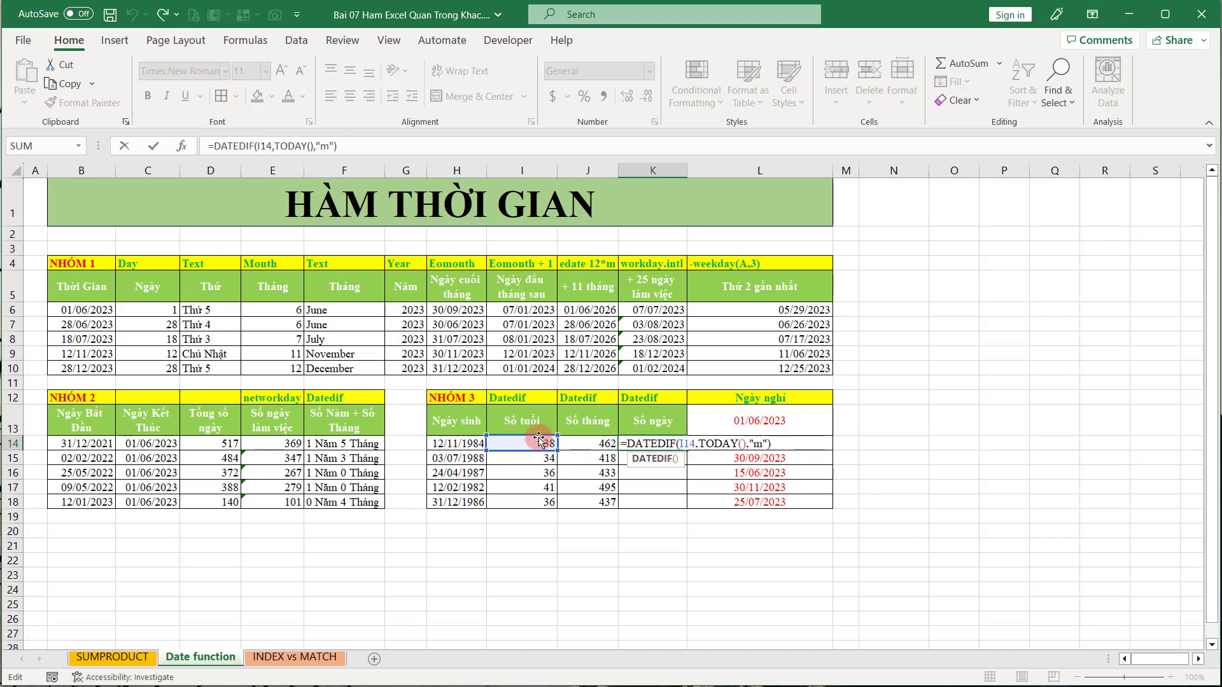
{"action": "left_click_drag", "start_coordinate": [538, 437], "coordinate": [467, 443]}
{"action": "key", "text": "Return"}
{"action": "double_click", "coordinate": [668, 444]}
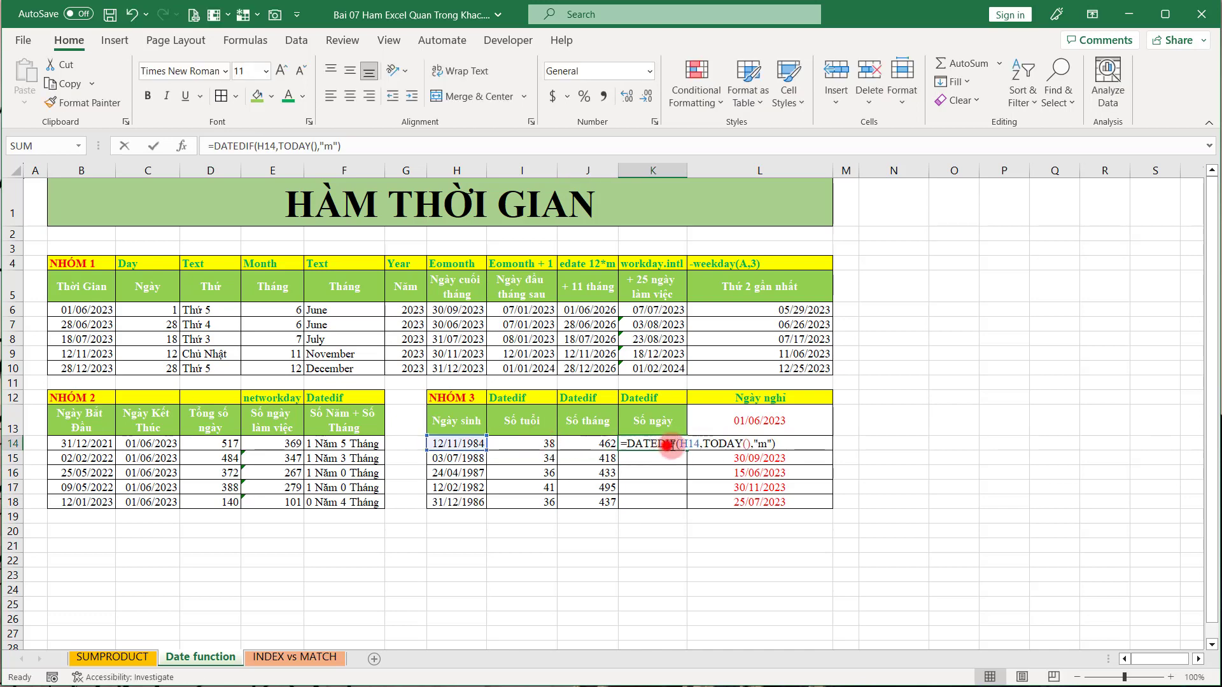
{"action": "type", "text": "d"}
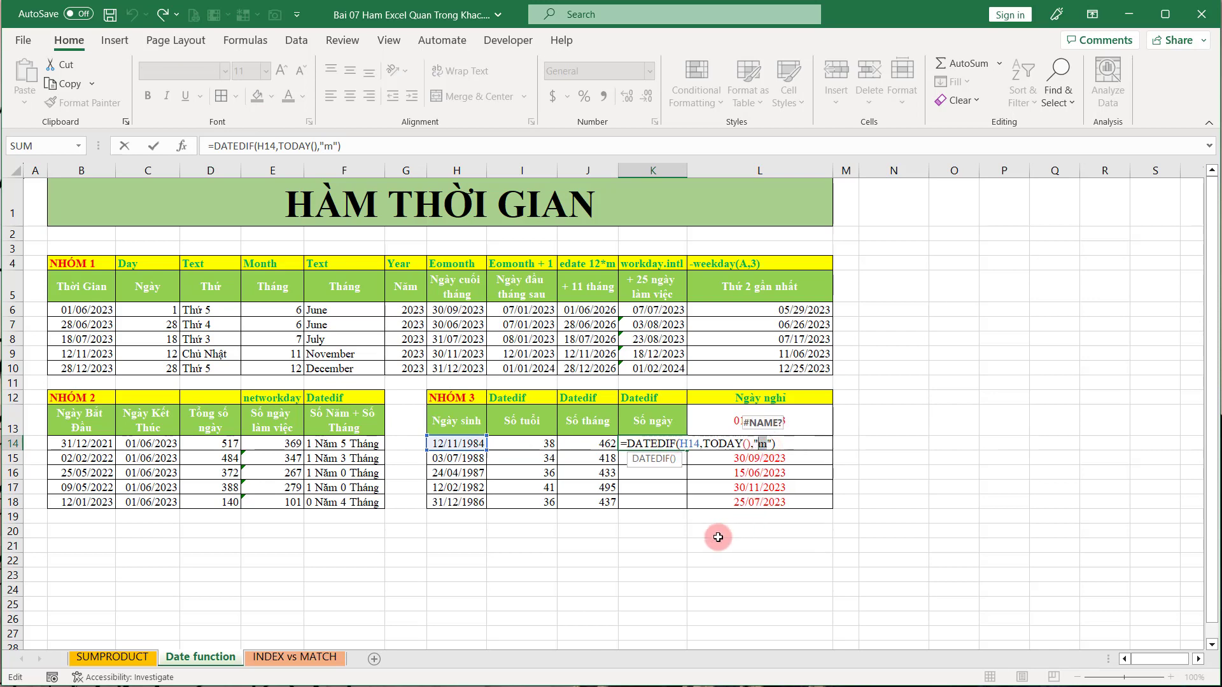
{"action": "key", "text": "Return"}
{"action": "left_click", "coordinate": [674, 443]}
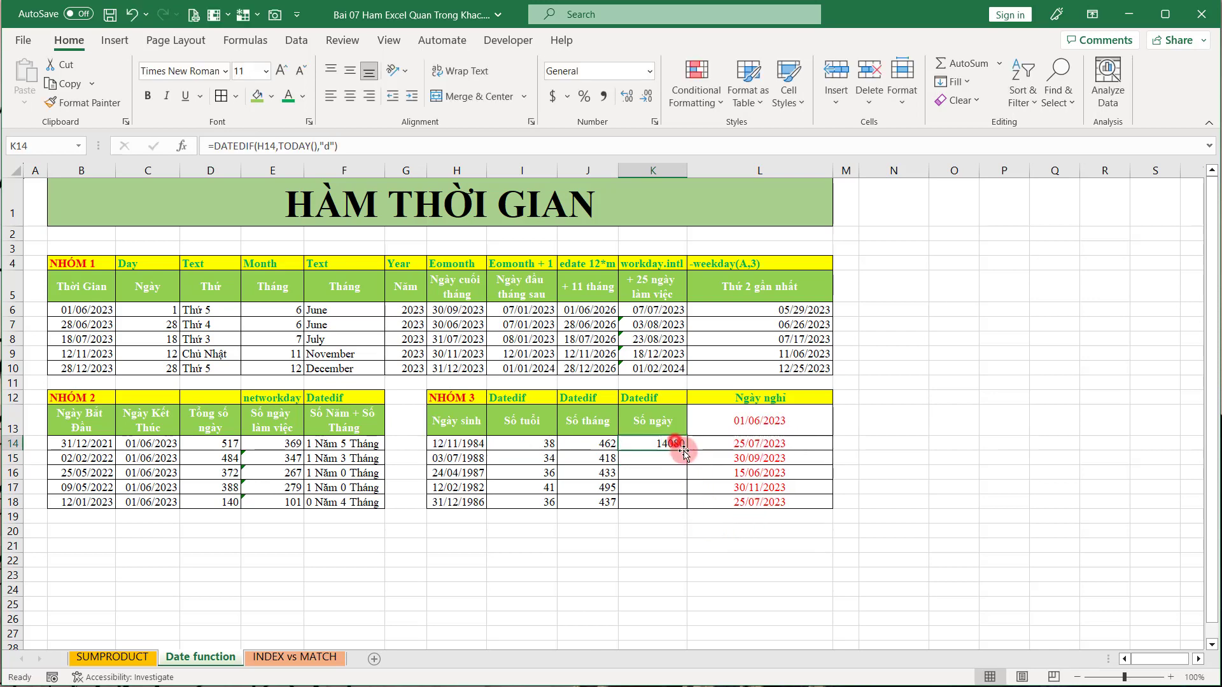
{"action": "double_click", "coordinate": [687, 450]}
{"action": "left_click", "coordinate": [666, 447]}
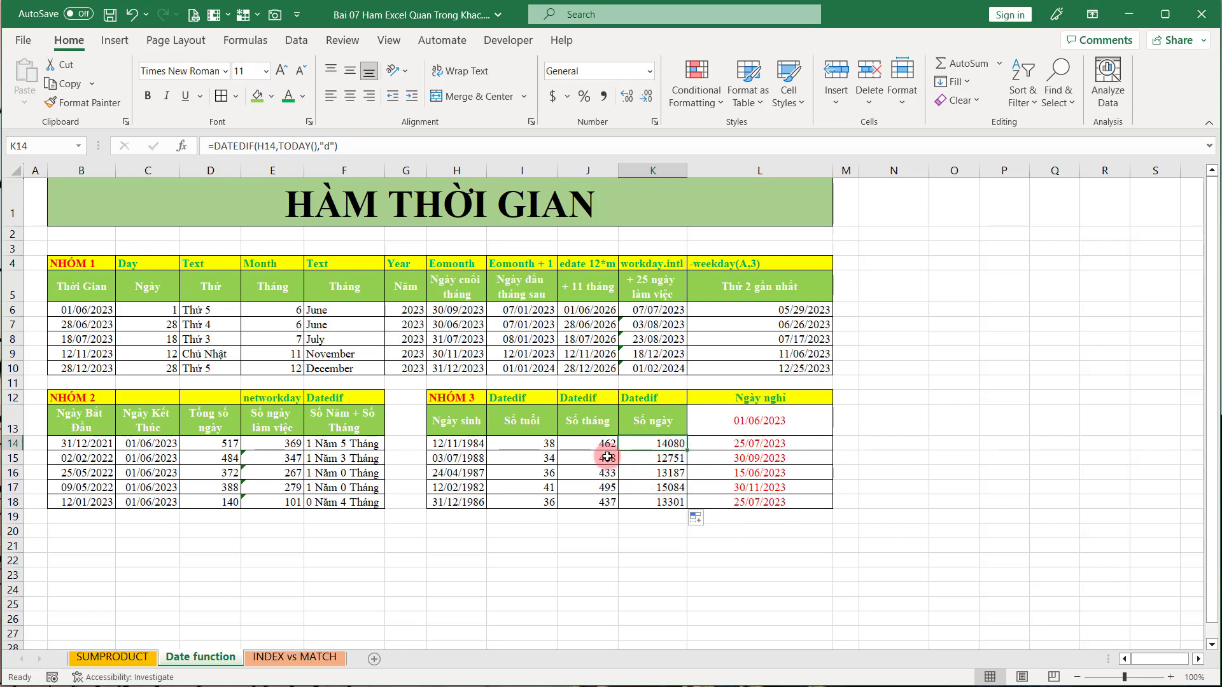
Step: Select the HÀM THỜI GIAN title and the tables B4:L18 for review, then deselect
{"action": "left_click", "coordinate": [346, 183]}
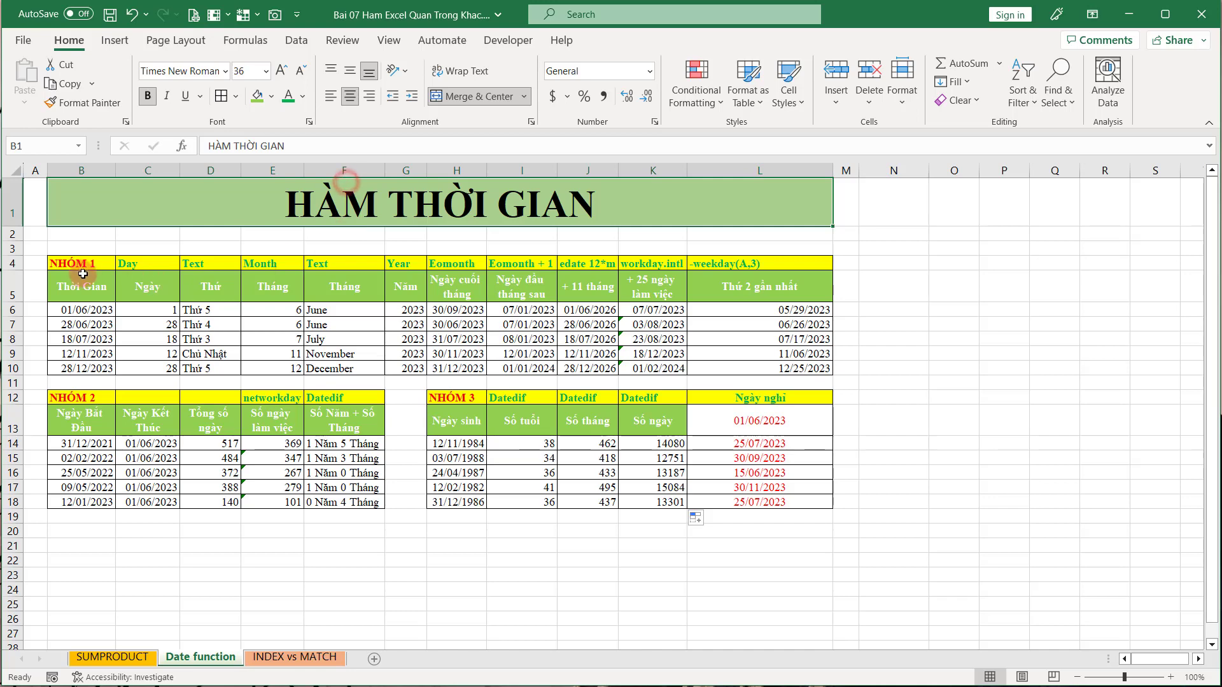
{"action": "left_click_drag", "start_coordinate": [77, 262], "coordinate": [789, 500]}
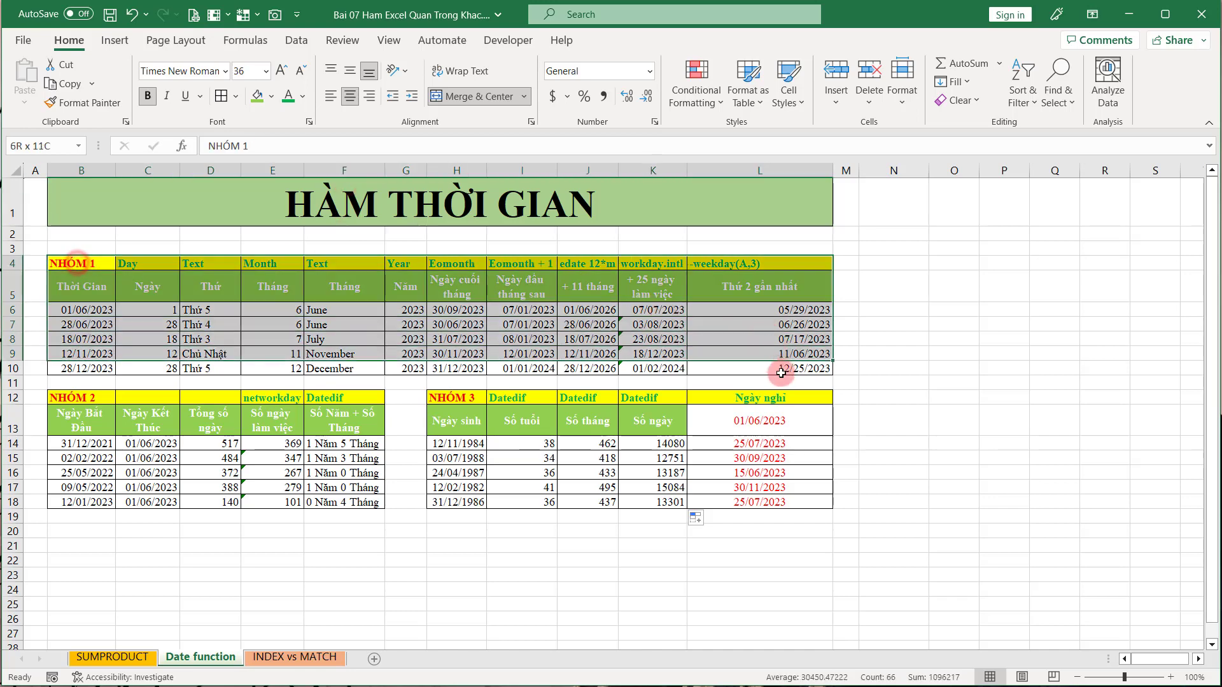
{"action": "left_click", "coordinate": [784, 518]}
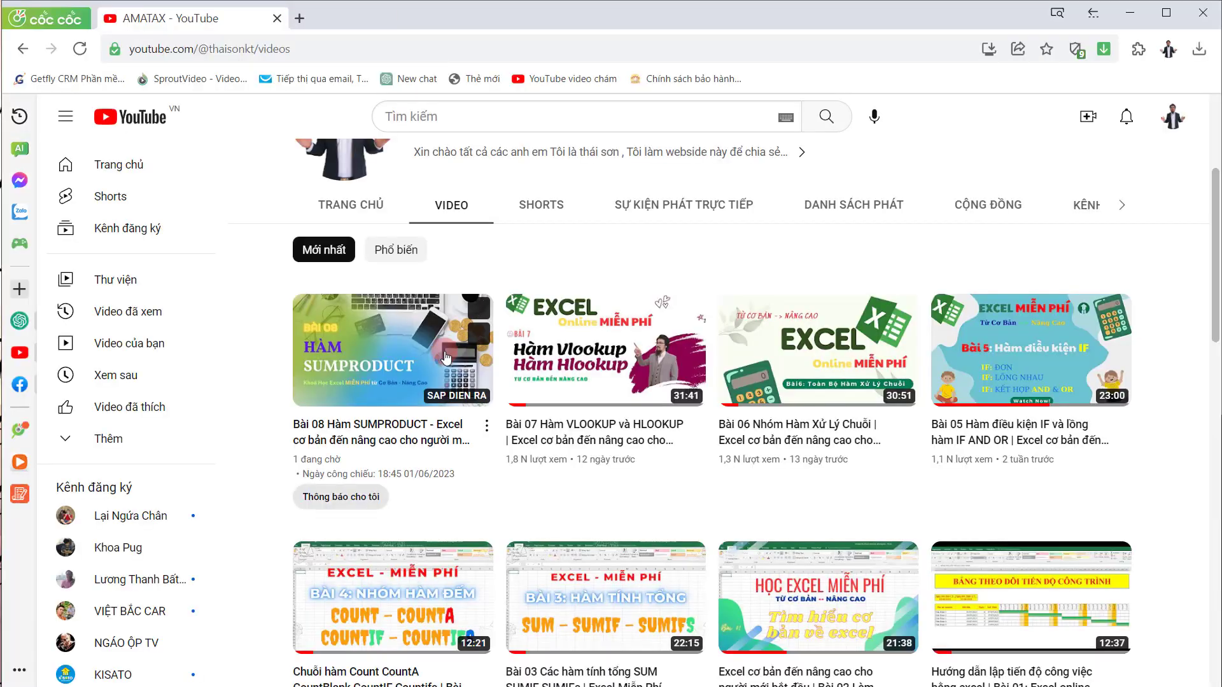
Step: Scroll up the AMATAX channel's videos page to show the banner and channel header
{"action": "scroll", "coordinate": [554, 350], "scroll_direction": "up", "scroll_amount": 4}
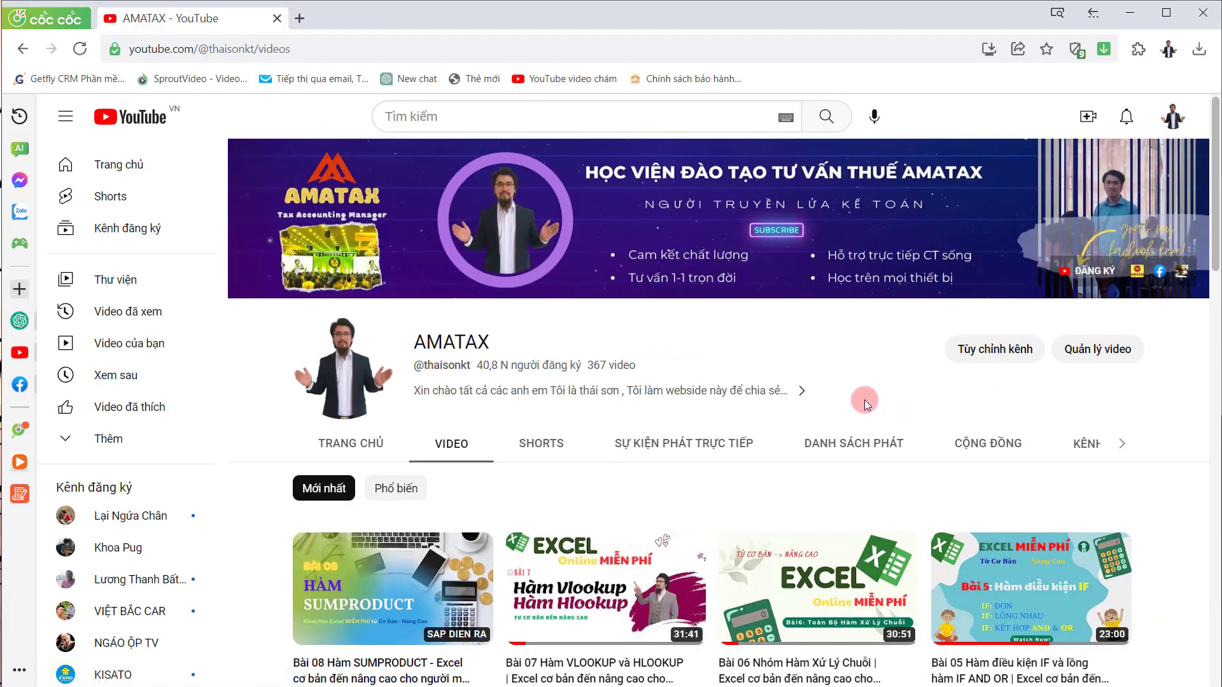
{"action": "scroll", "coordinate": [980, 343], "scroll_direction": "down", "scroll_amount": 3}
{"action": "scroll", "coordinate": [1099, 285], "scroll_direction": "up", "scroll_amount": 1}
{"action": "scroll", "coordinate": [967, 291], "scroll_direction": "up", "scroll_amount": 1}
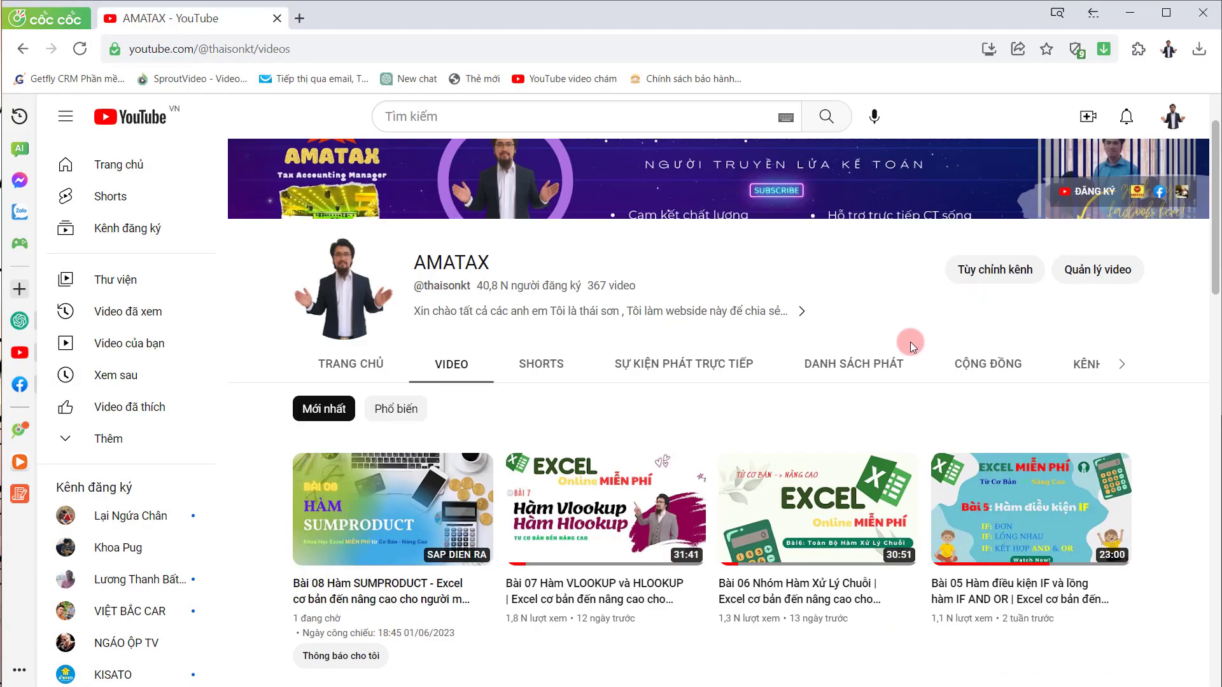